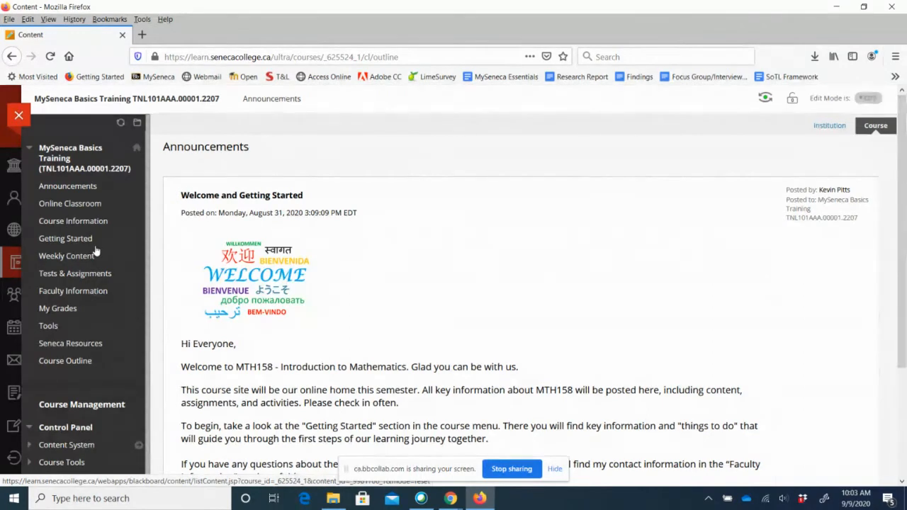
Open the course's Groups management page under Users and Groups and turn Edit Mode on
scroll(96, 251, down, 2)
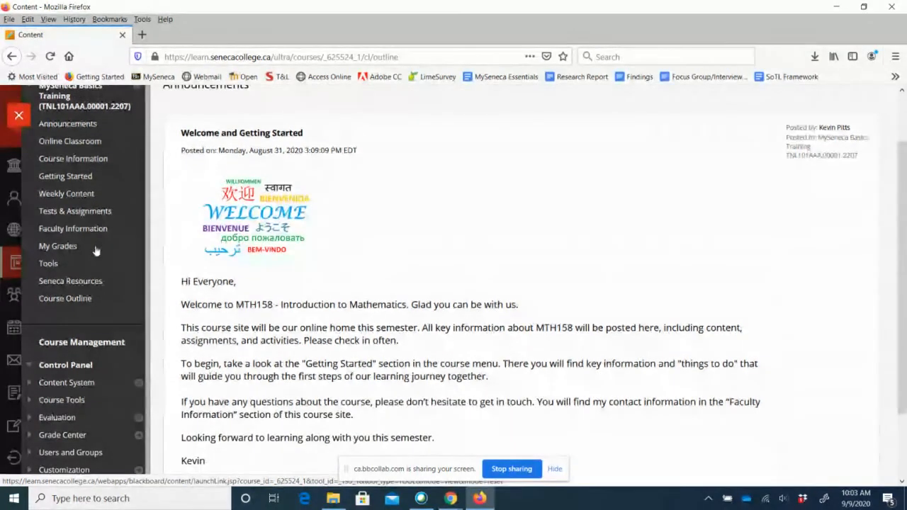
scroll(95, 251, down, 3)
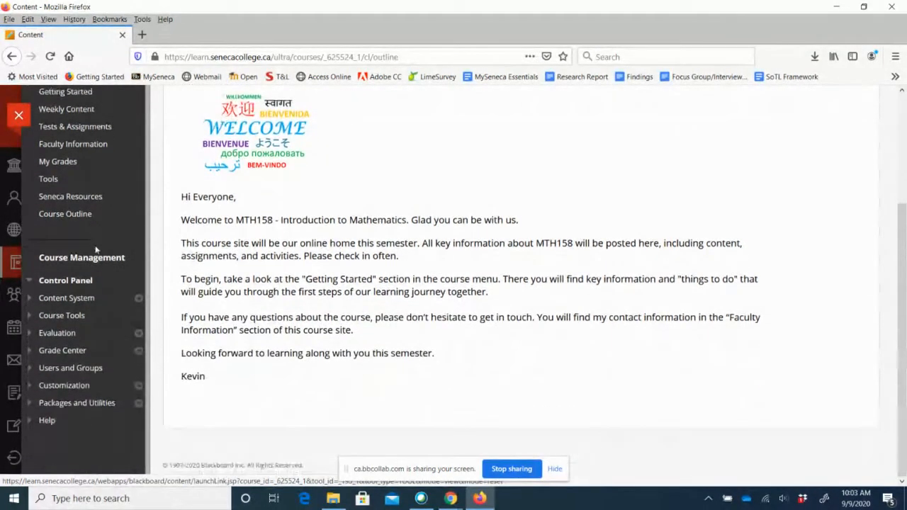
click(28, 368)
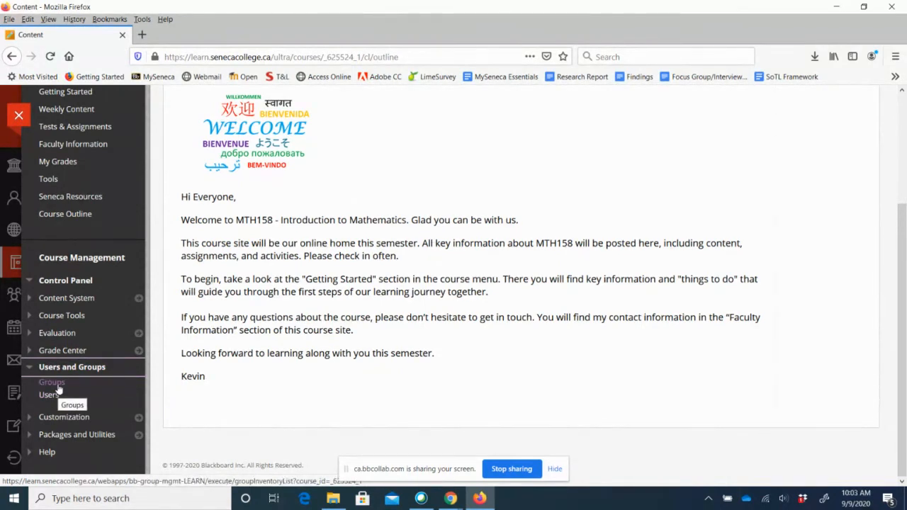
click(59, 388)
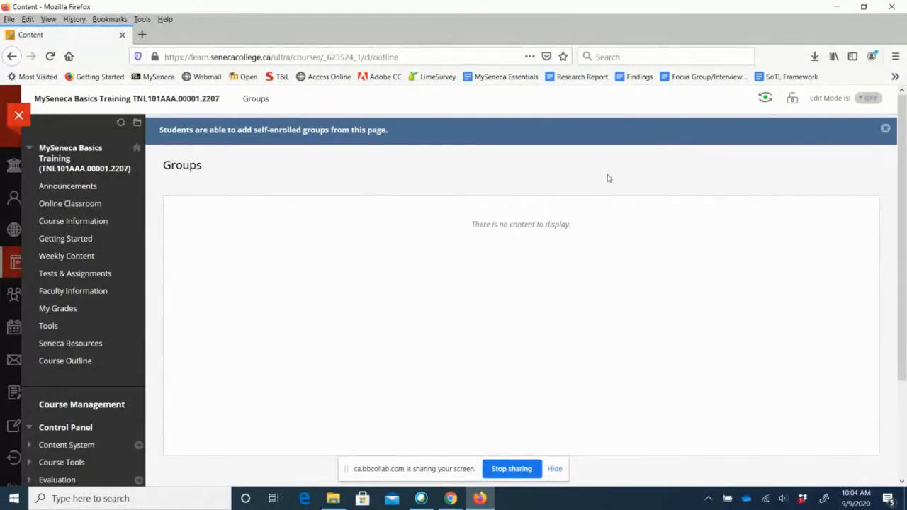
click(867, 102)
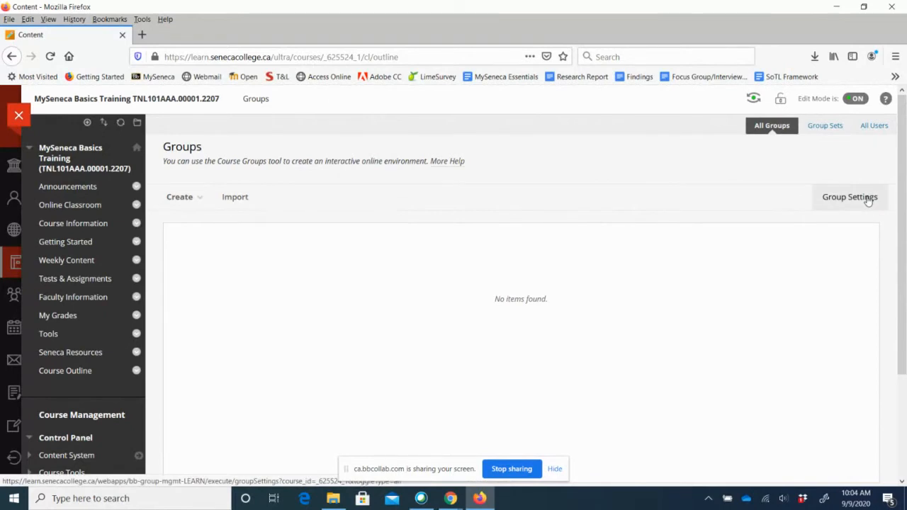
Start a new single group with manual enrollment and name it Mercury
mouse_move(171, 199)
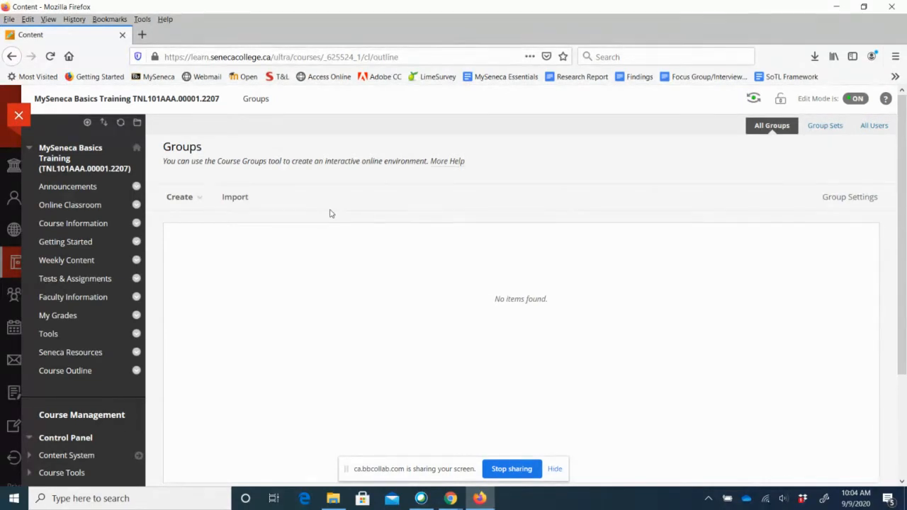
click(179, 202)
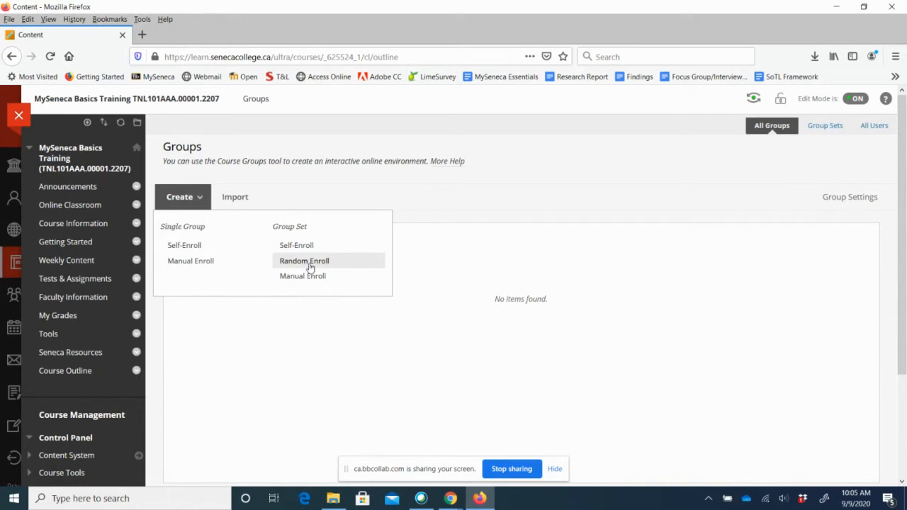
click(186, 260)
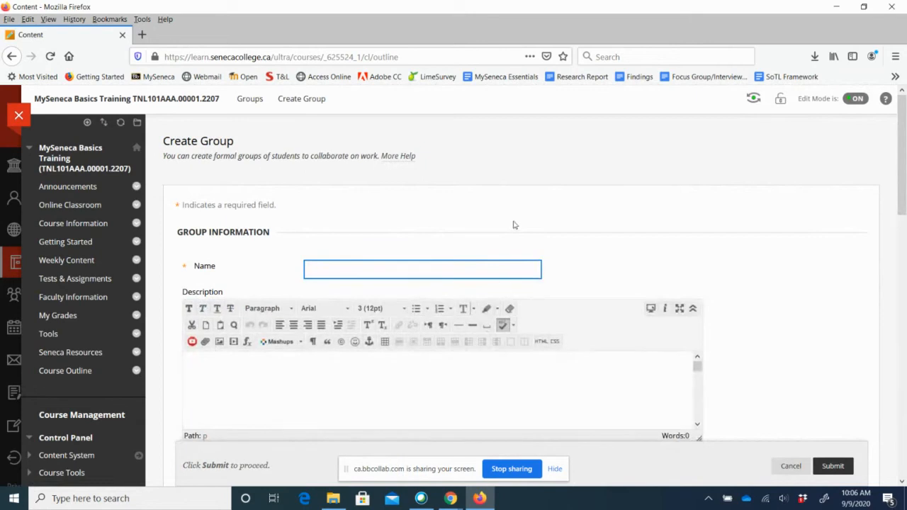
scroll(902, 146, down, 1)
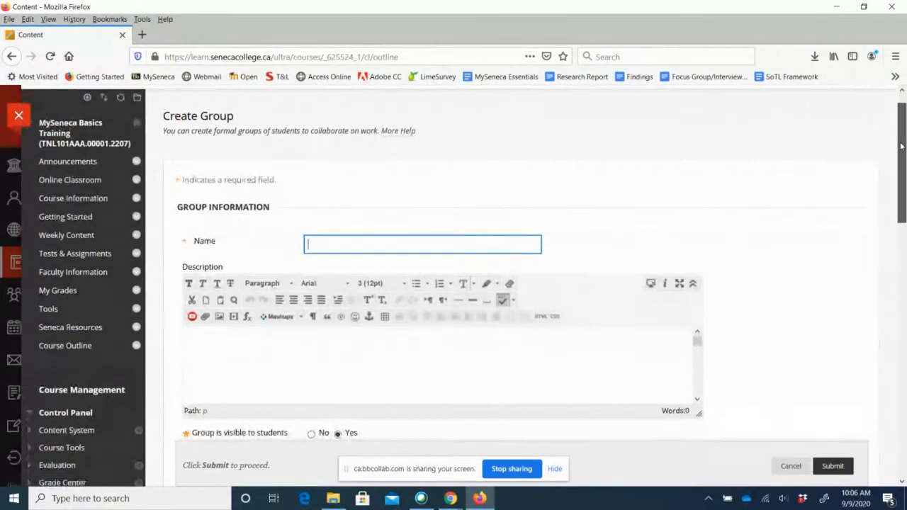
scroll(901, 146, down, 1)
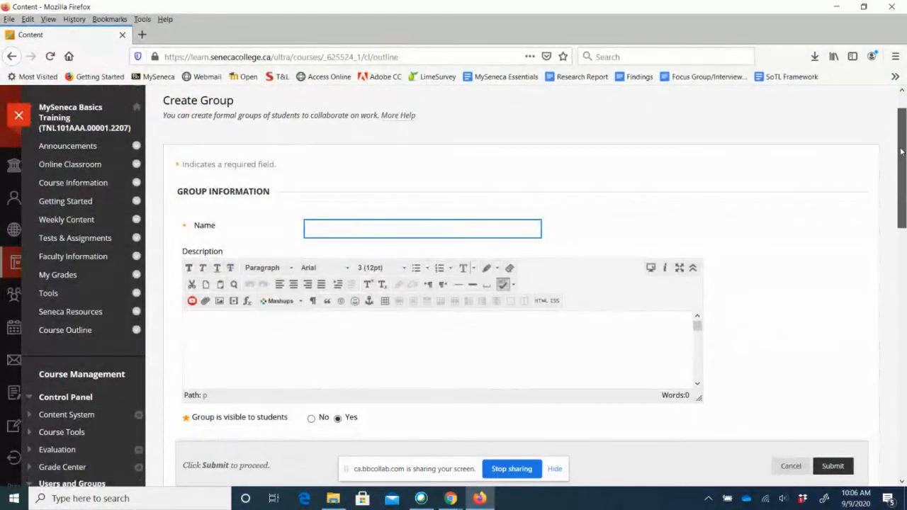
click(172, 166)
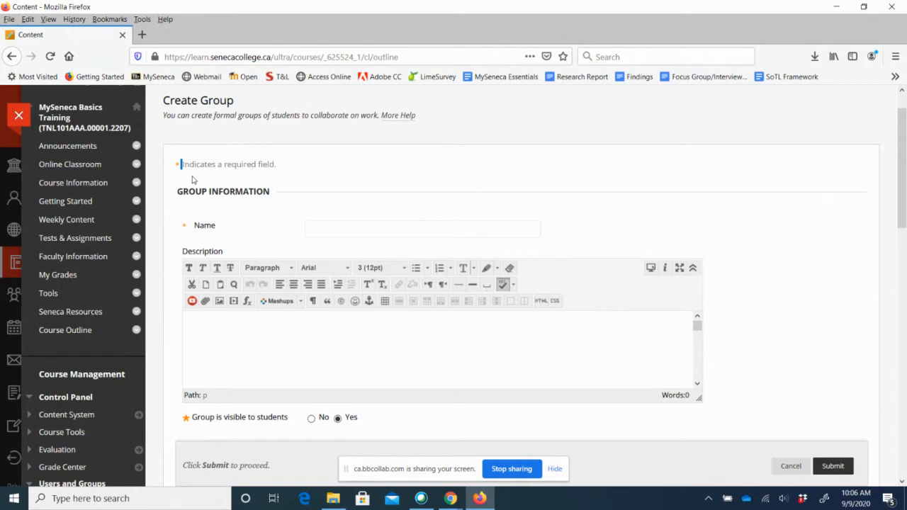
click(324, 228)
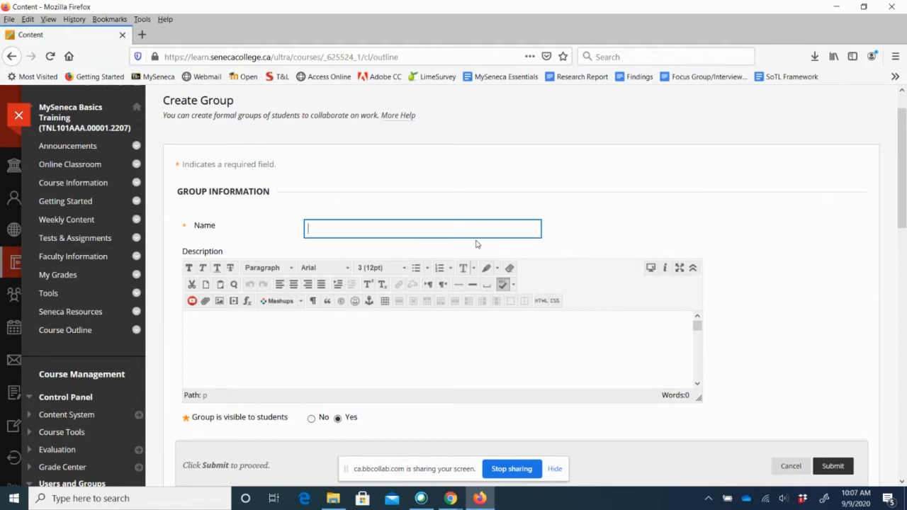
text(Mercury)
Make the Blogs and Journals tools unavailable to the group
scroll(407, 216, down, 2)
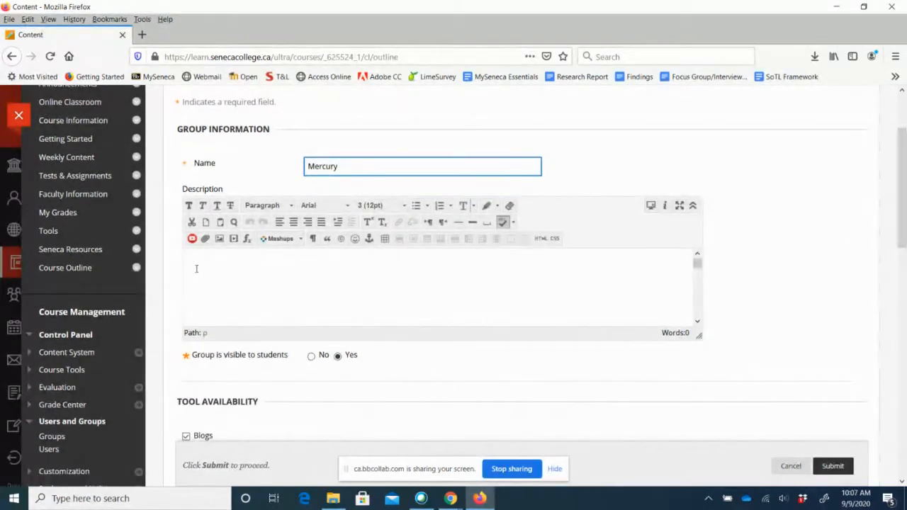
scroll(560, 357, down, 4)
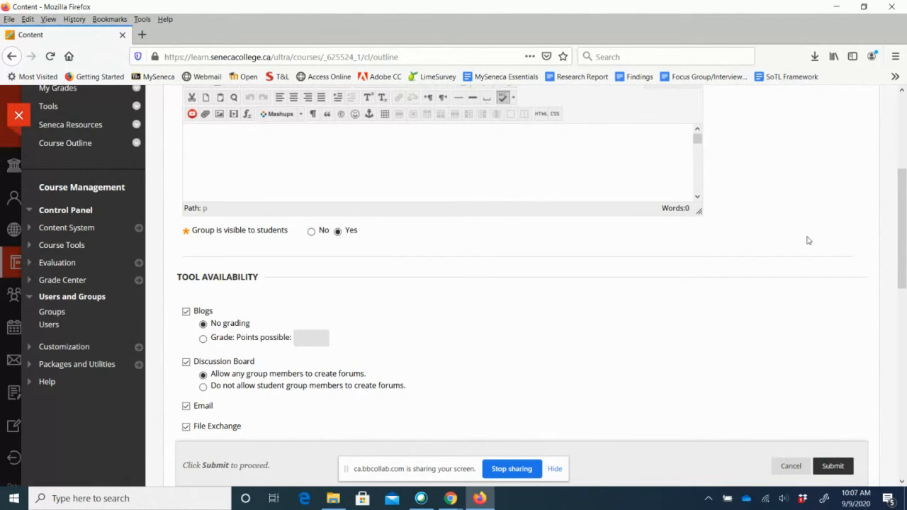
drag(903, 214, 903, 249)
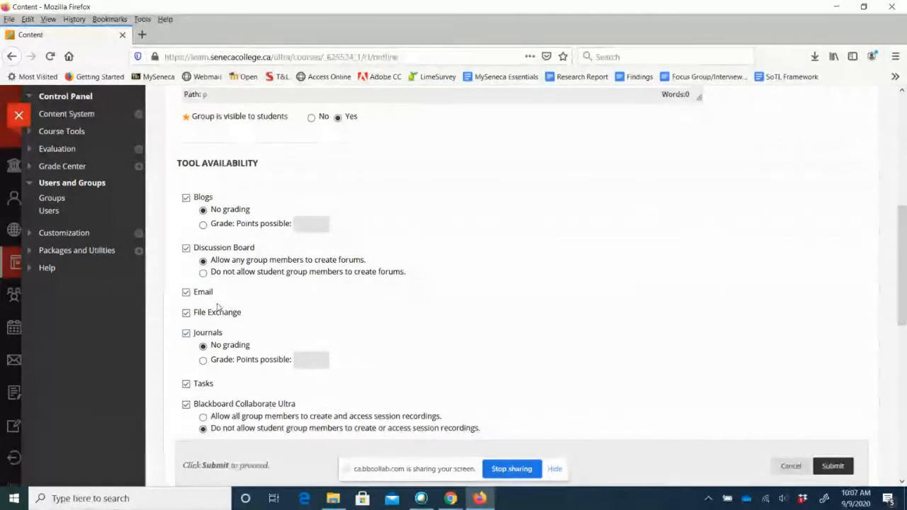
drag(902, 229, 902, 246)
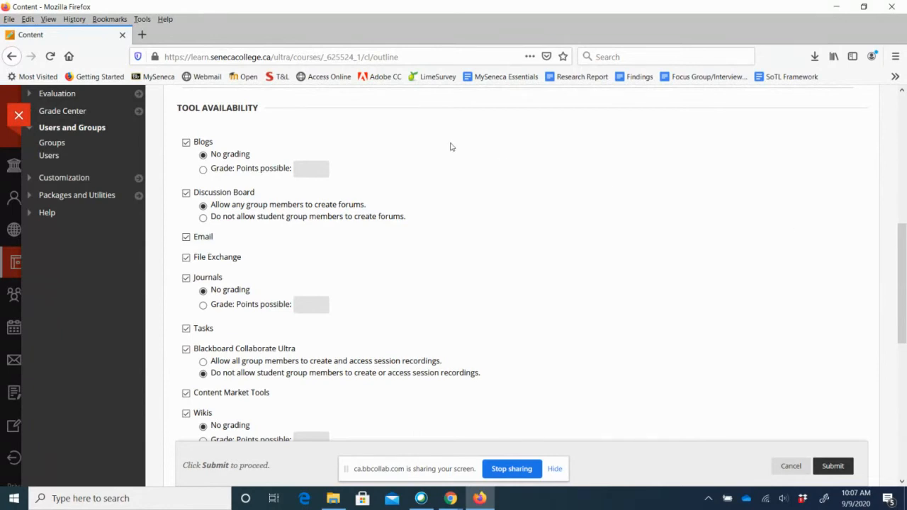
click(186, 143)
click(186, 278)
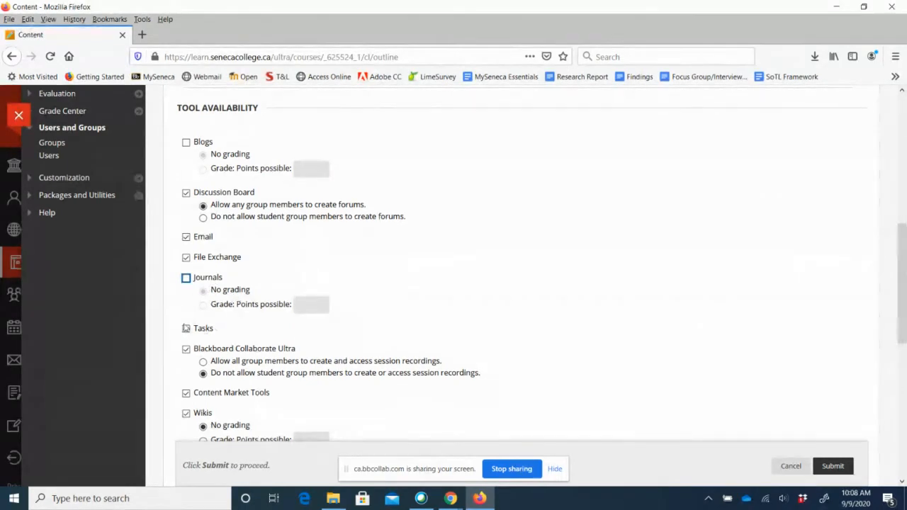
Allow all group members to create and access session recordings in Blackboard Collaborate Ultra
scroll(278, 288, down, 1)
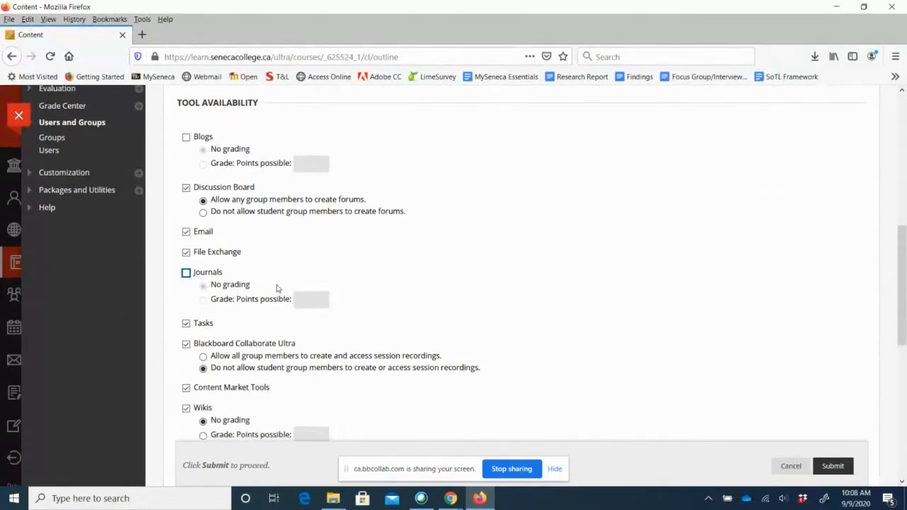
scroll(278, 289, down, 1)
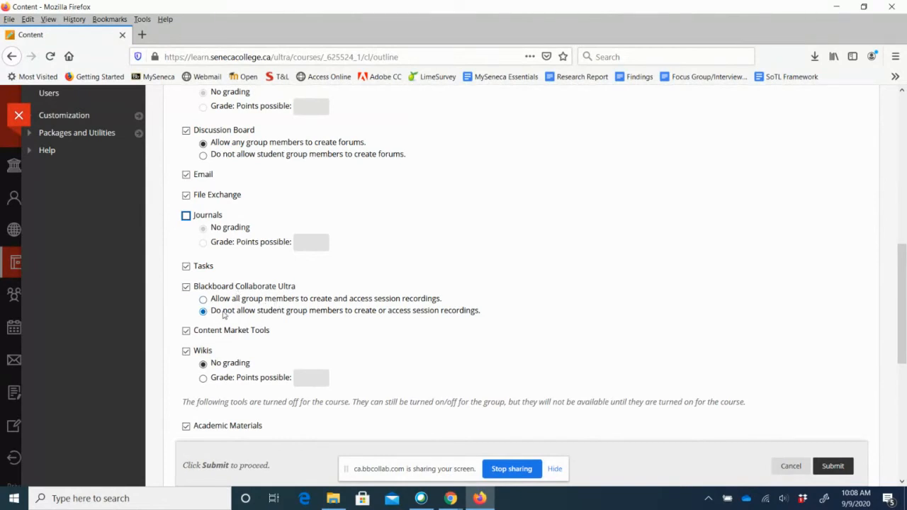
click(202, 299)
Make Content Market Tools and Wikis unavailable to the group
click(185, 330)
scroll(354, 297, down, 3)
key(Tab)
key(space)
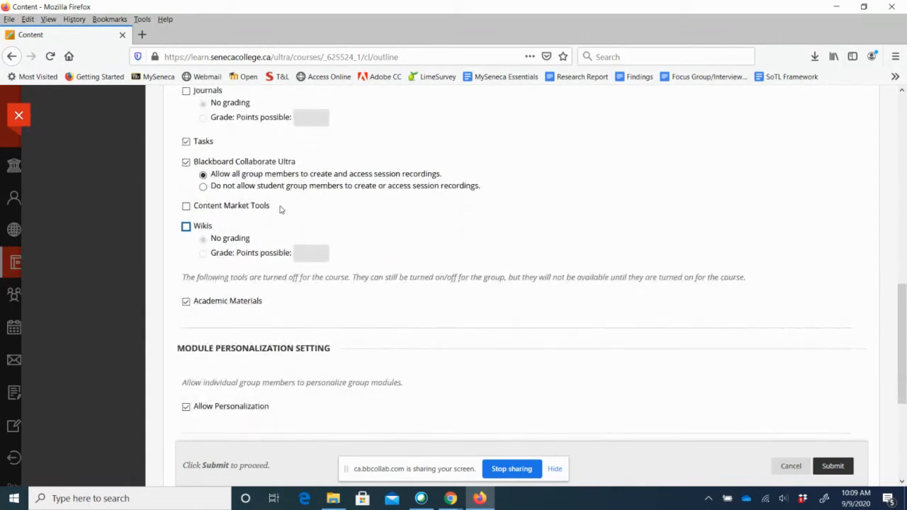
click(186, 229)
click(186, 228)
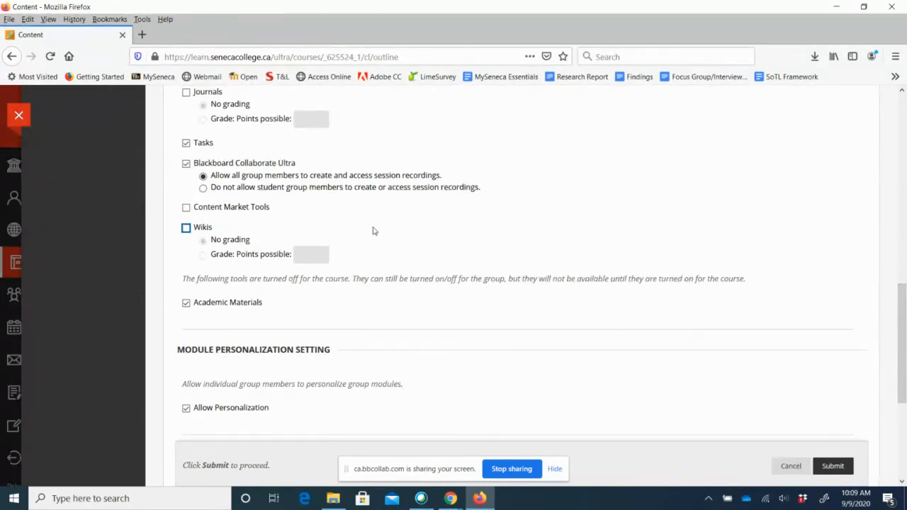
Disable personalization of group modules for members and enable creation of a smart view for the group
scroll(372, 231, up, 5)
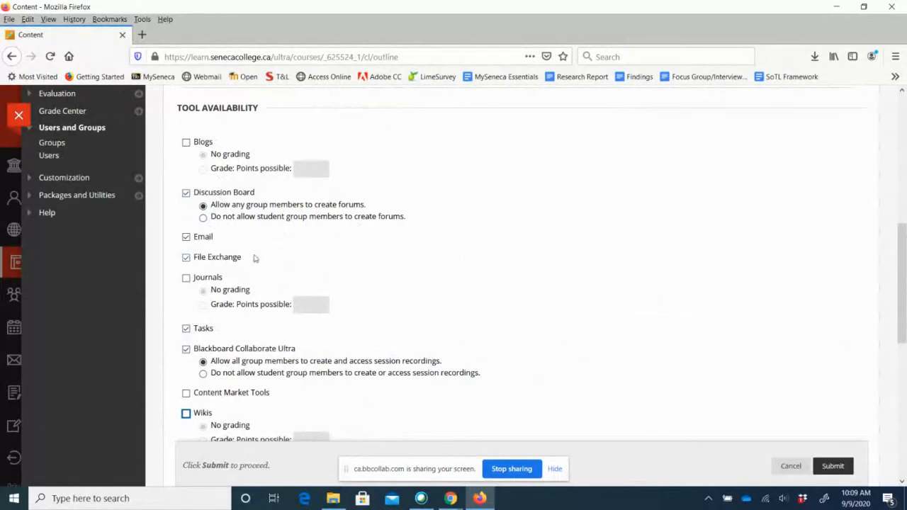
scroll(426, 262, down, 5)
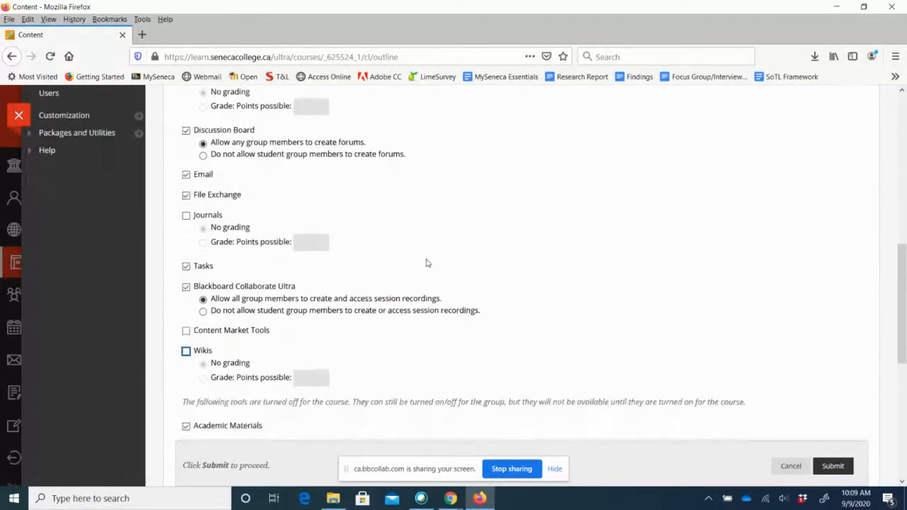
scroll(426, 262, down, 5)
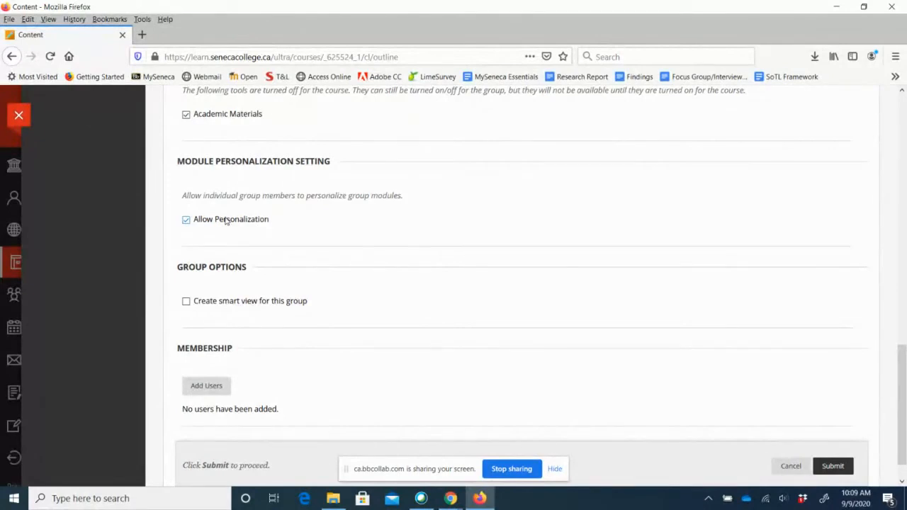
click(187, 221)
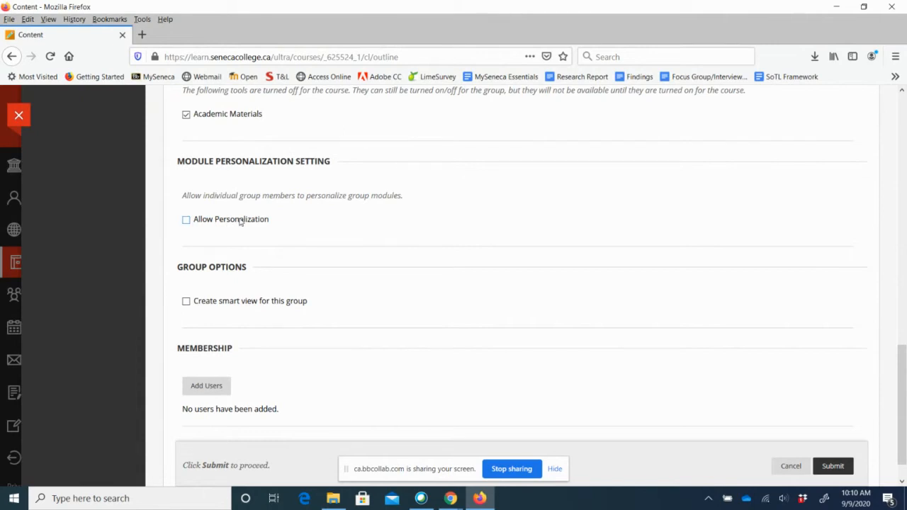
scroll(297, 234, down, 1)
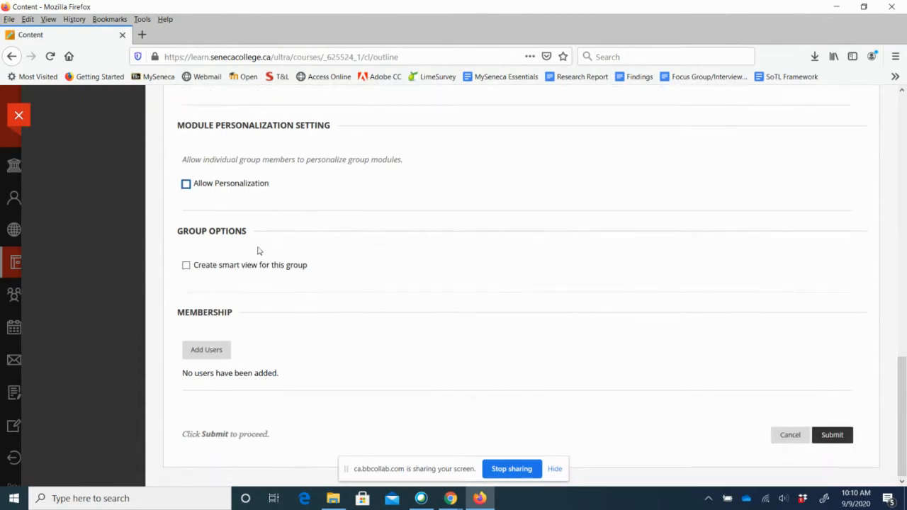
click(186, 265)
Add the first two listed students as group members and submit the new group
click(213, 358)
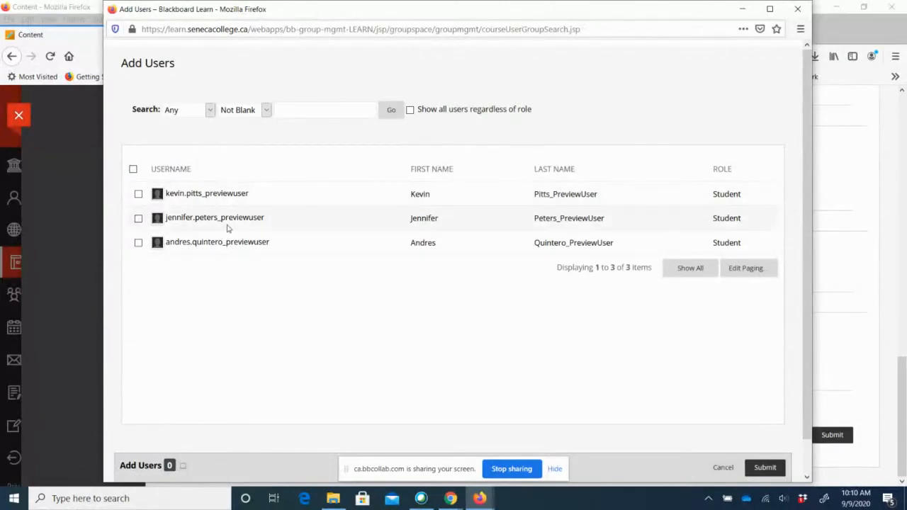
click(139, 195)
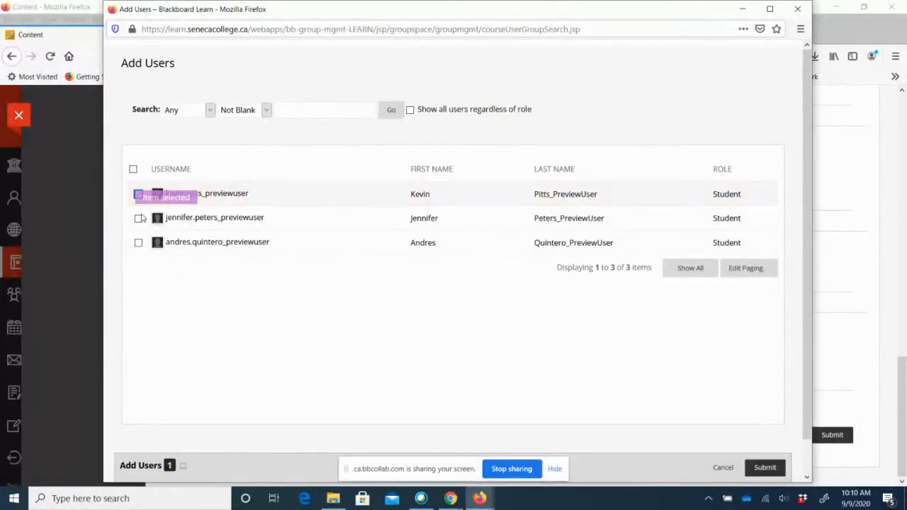
click(138, 219)
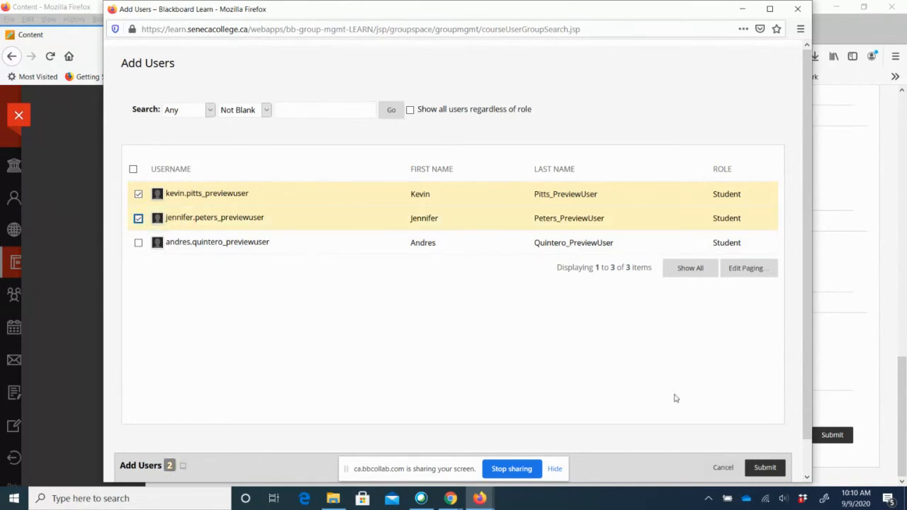
click(757, 468)
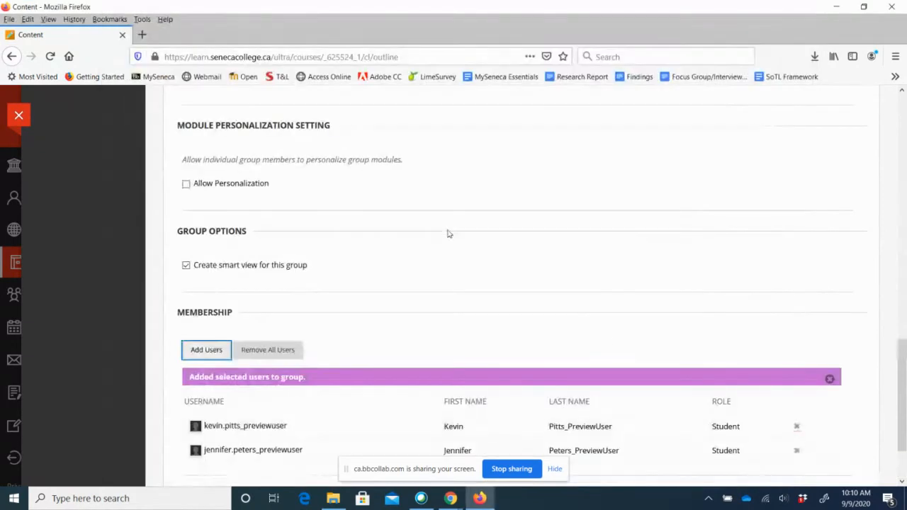
scroll(448, 228, down, 1)
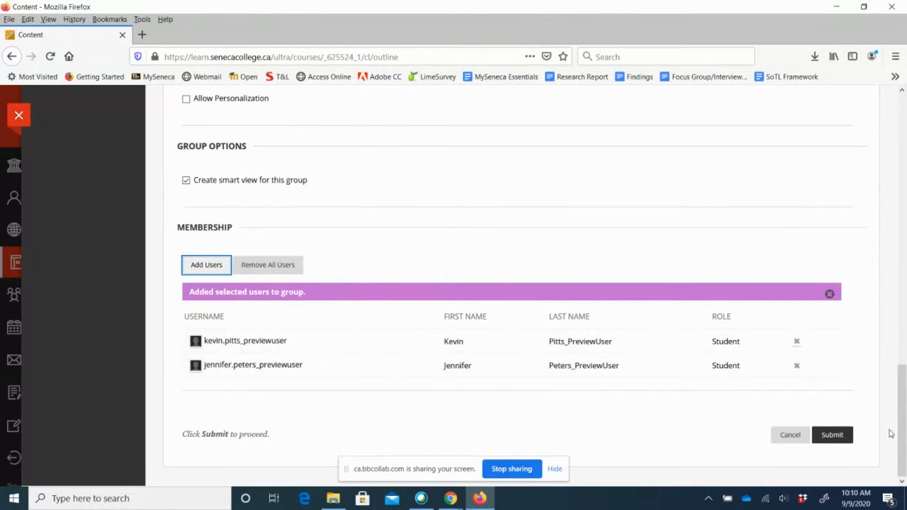
click(846, 435)
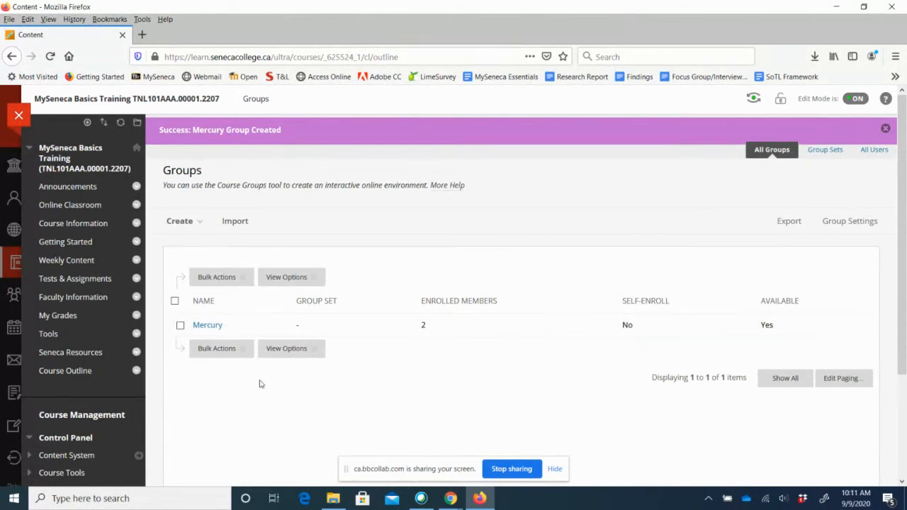
Open the Mercury group's smart view to look at its members in the Grade Center
click(229, 325)
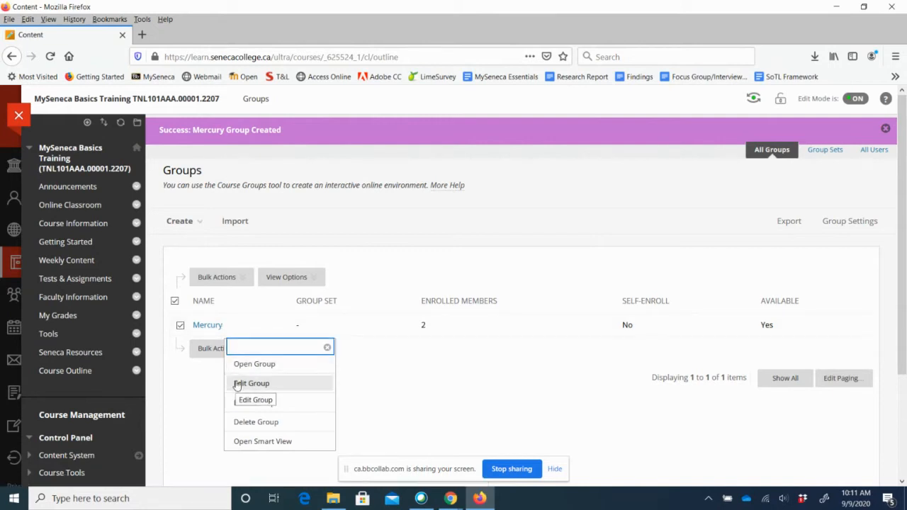
click(245, 441)
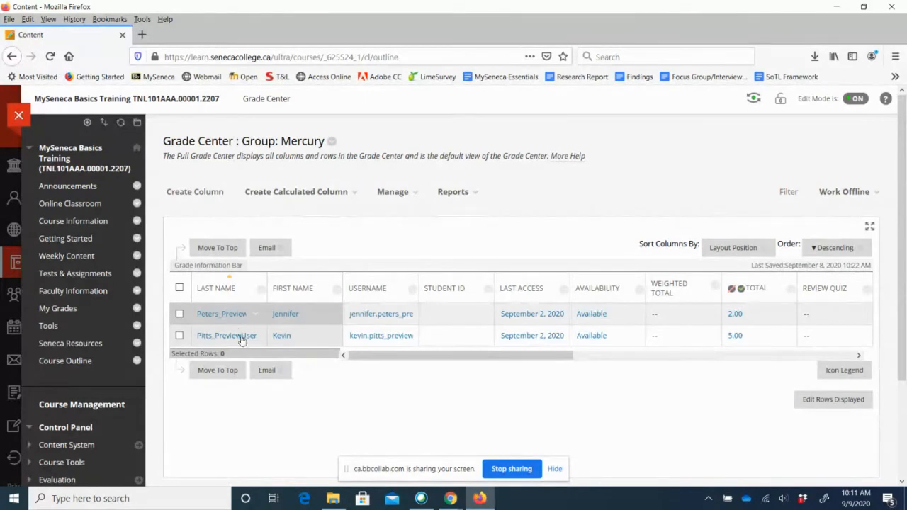
click(279, 372)
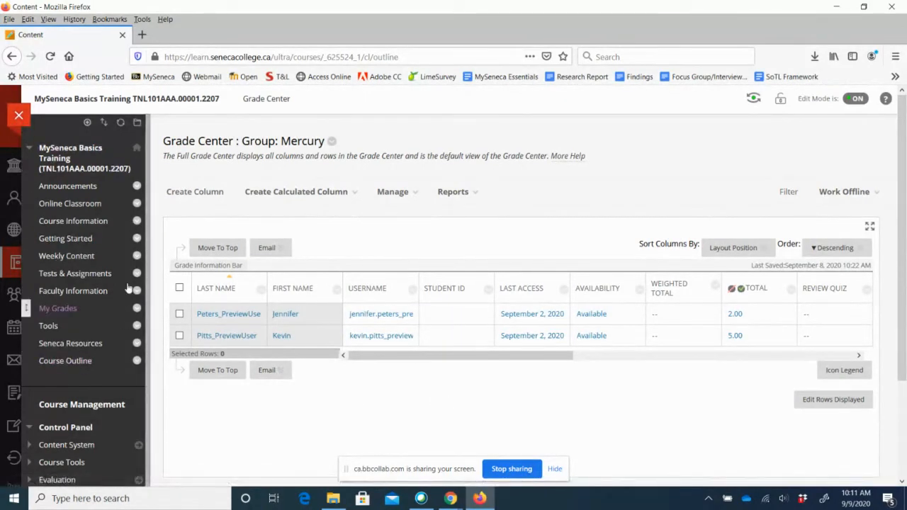
Look at the course's Group Settings for student-created groups, then leave them without saving
click(12, 56)
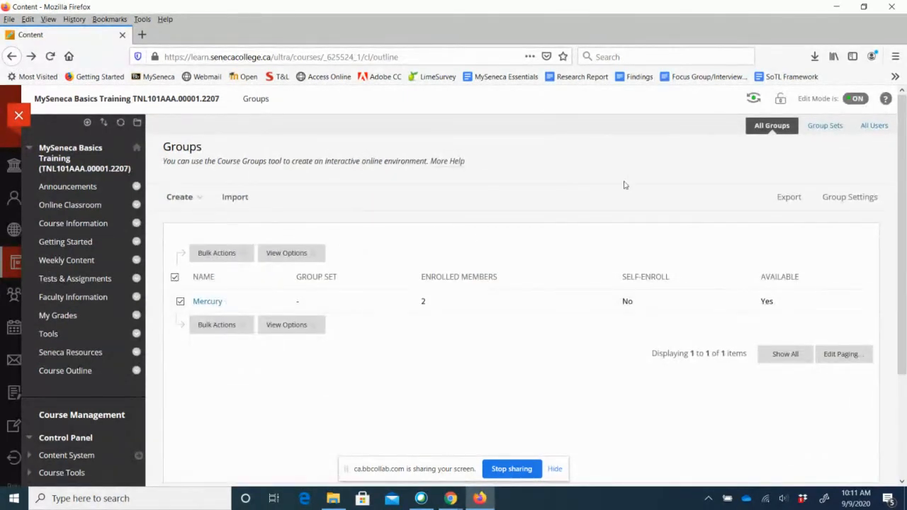
click(856, 199)
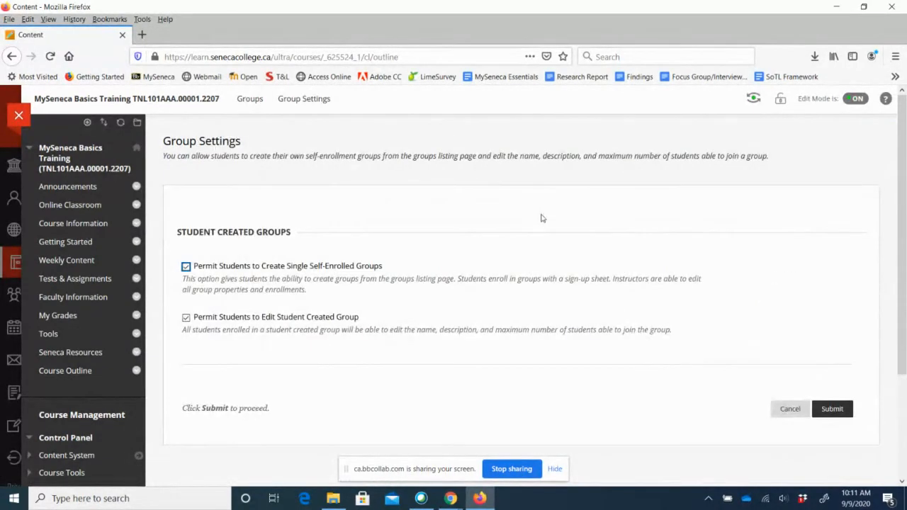
scroll(540, 218, down, 3)
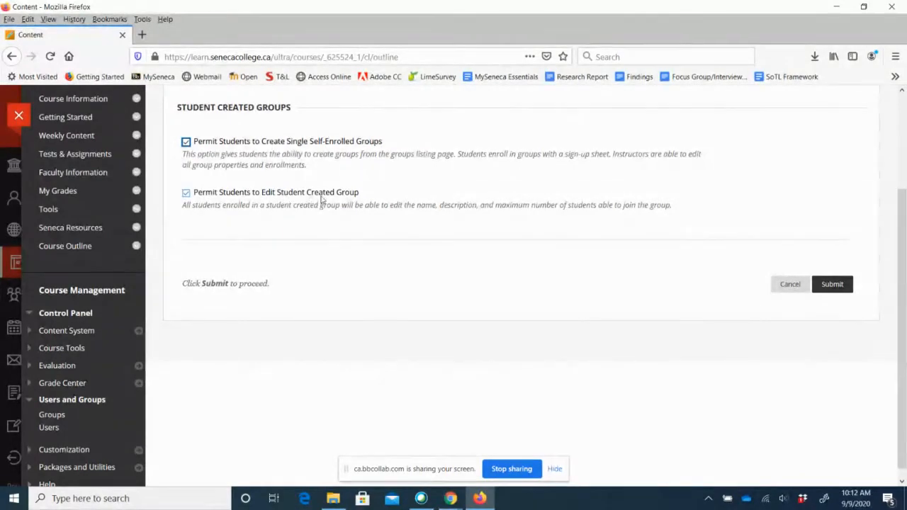
scroll(401, 231, up, 3)
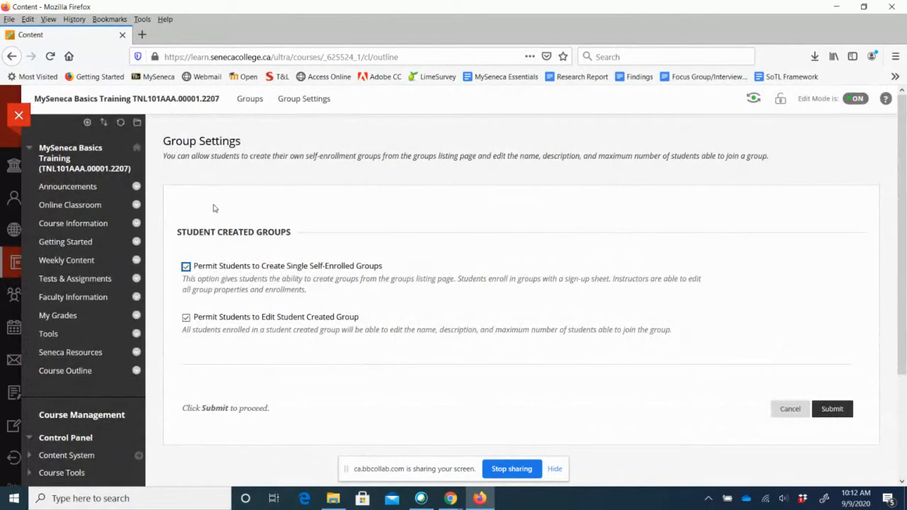
click(784, 411)
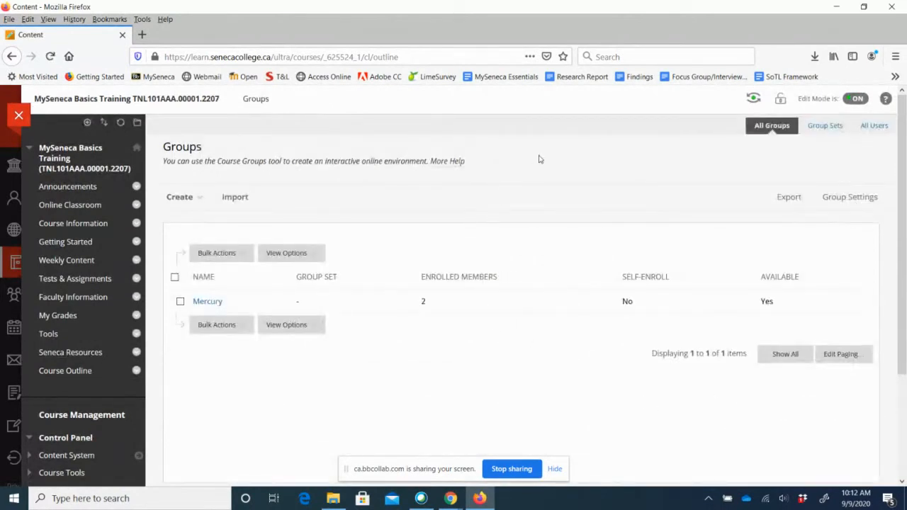
Enter Student Preview and examine the Mercury group's tool links and its group homepage as a student
click(754, 100)
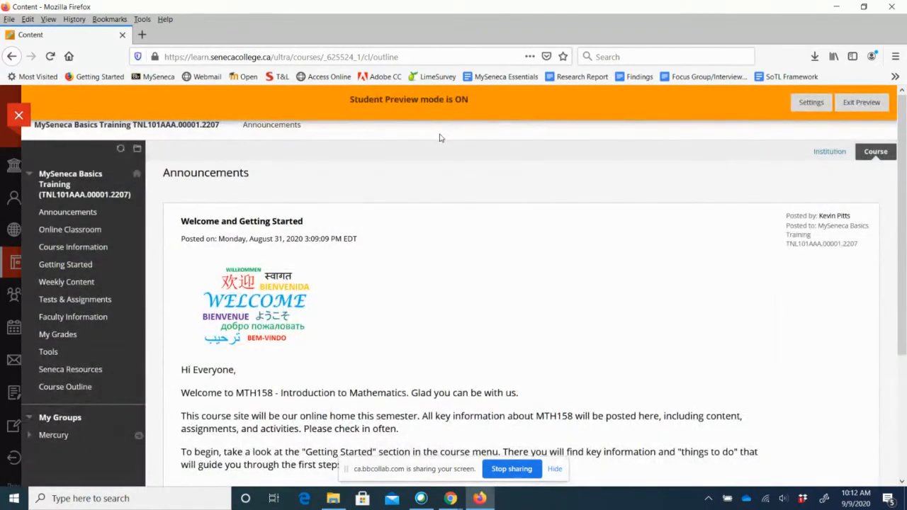
scroll(439, 137, down, 2)
scroll(376, 149, up, 2)
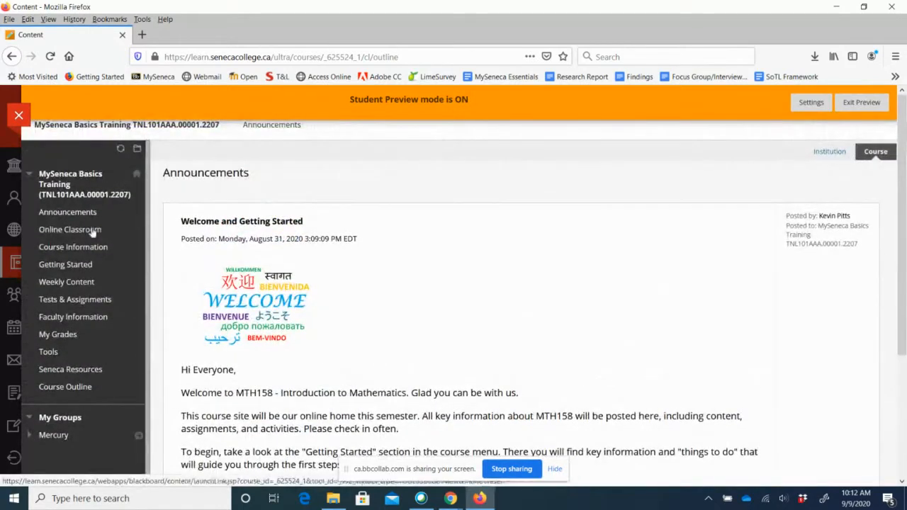
click(54, 435)
scroll(102, 399, down, 3)
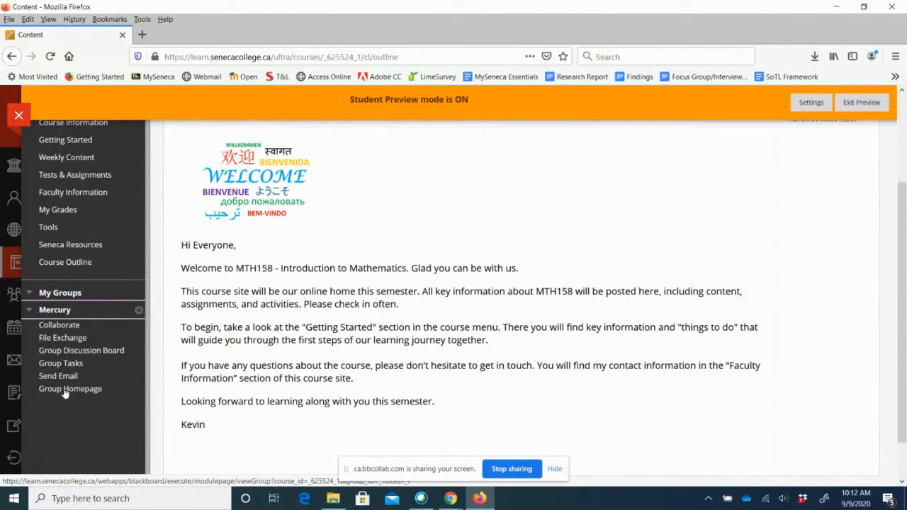
click(58, 316)
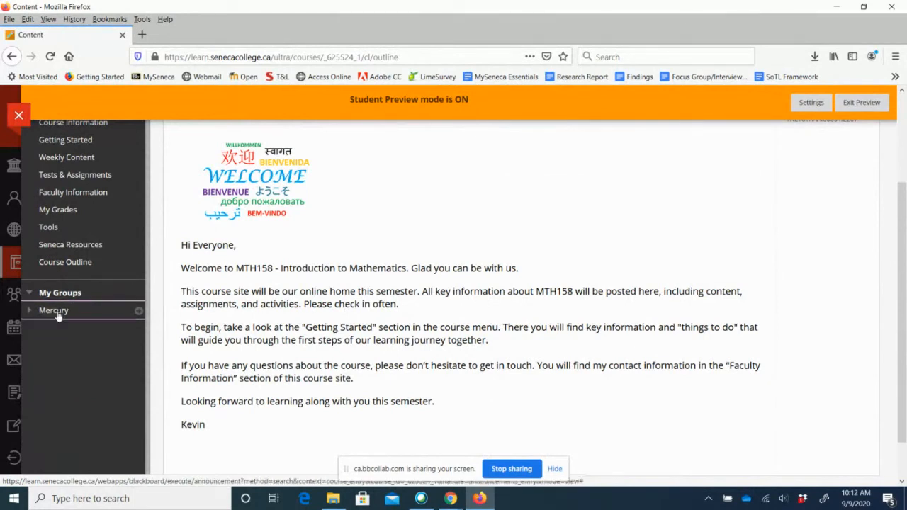
click(138, 313)
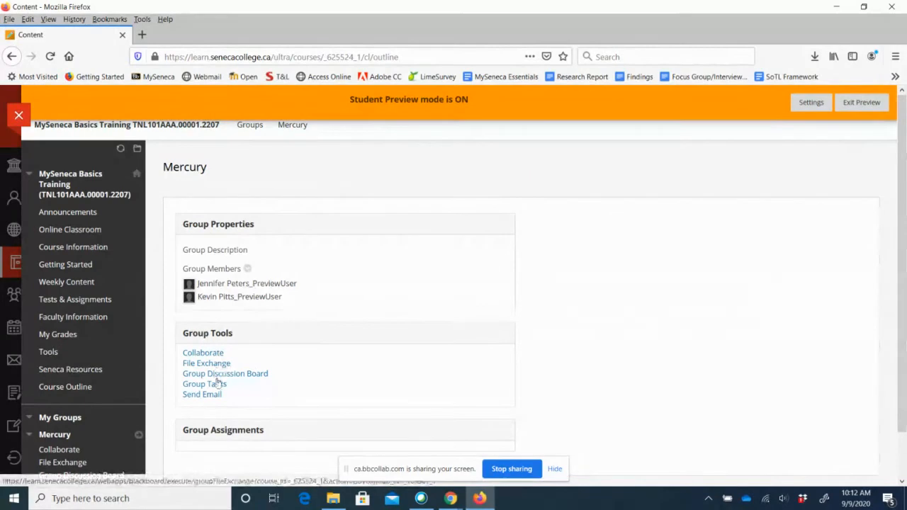
drag(901, 339, 906, 292)
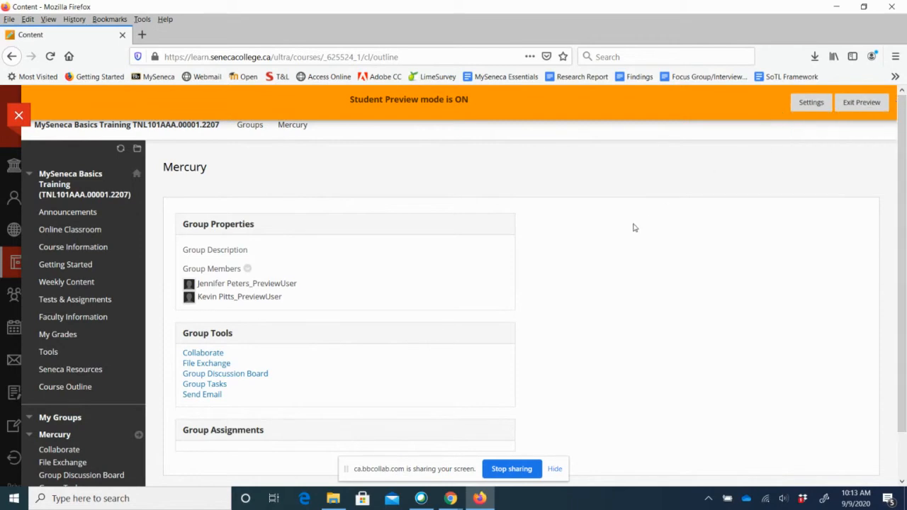
Exit Student Preview, keeping the preview user and all data
click(875, 106)
click(338, 293)
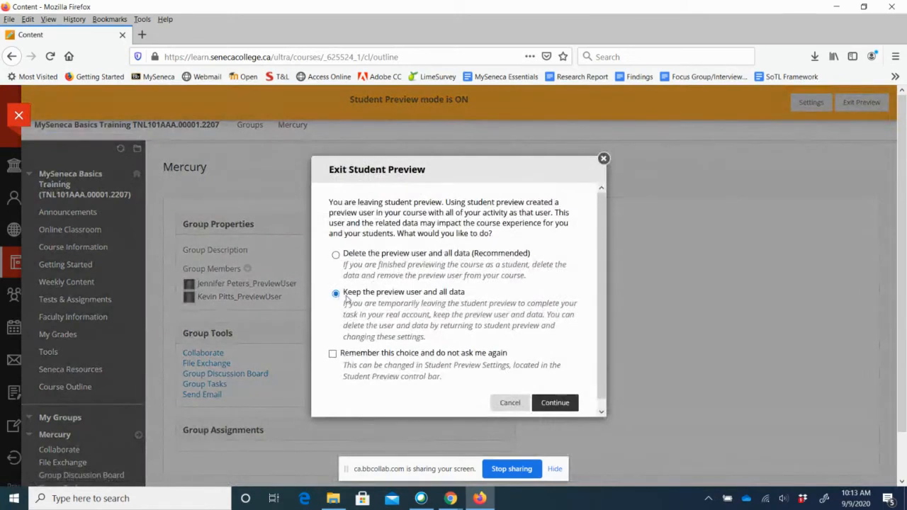
click(542, 405)
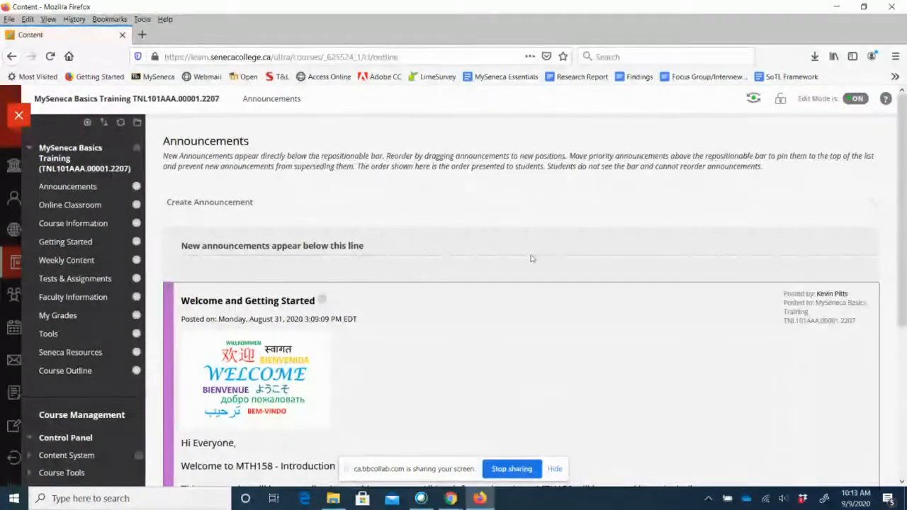
Open the course groups' list of all users and remove the second listed student from the Mercury group
scroll(281, 238, down, 3)
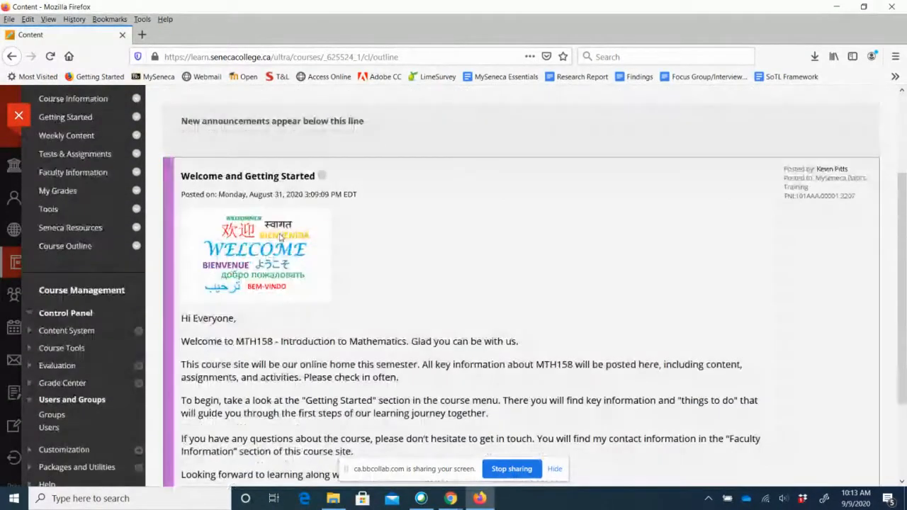
scroll(280, 238, down, 2)
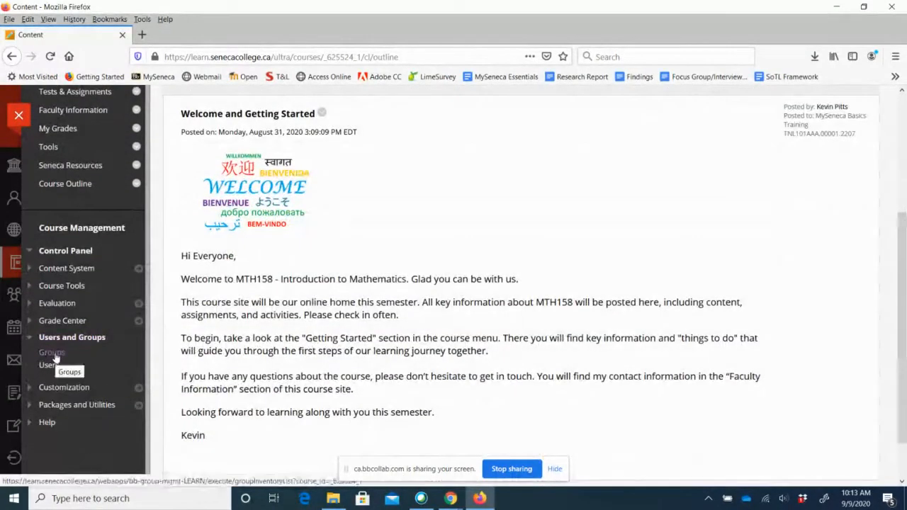
click(54, 354)
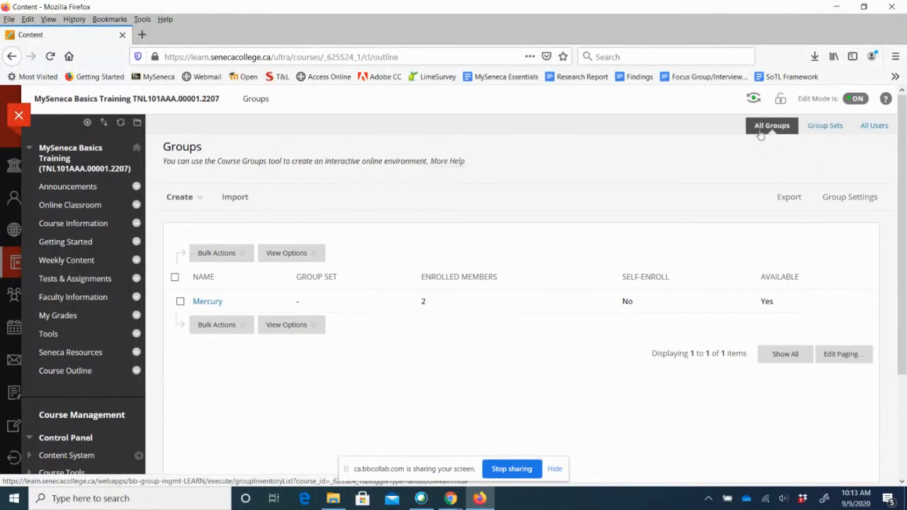
click(873, 127)
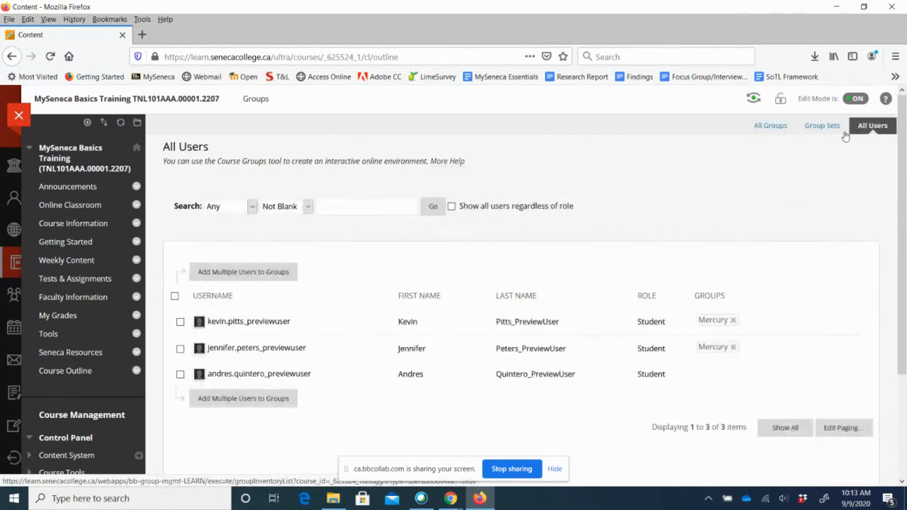
scroll(654, 165, down, 2)
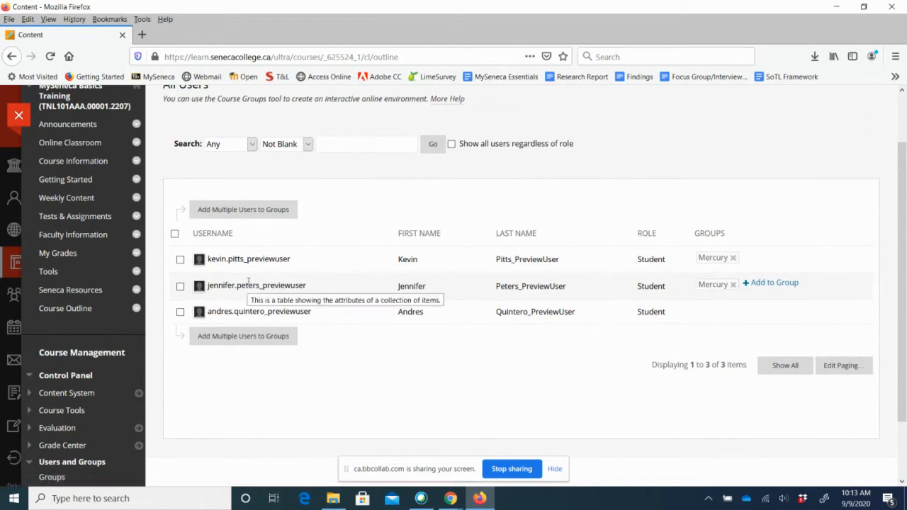
click(733, 285)
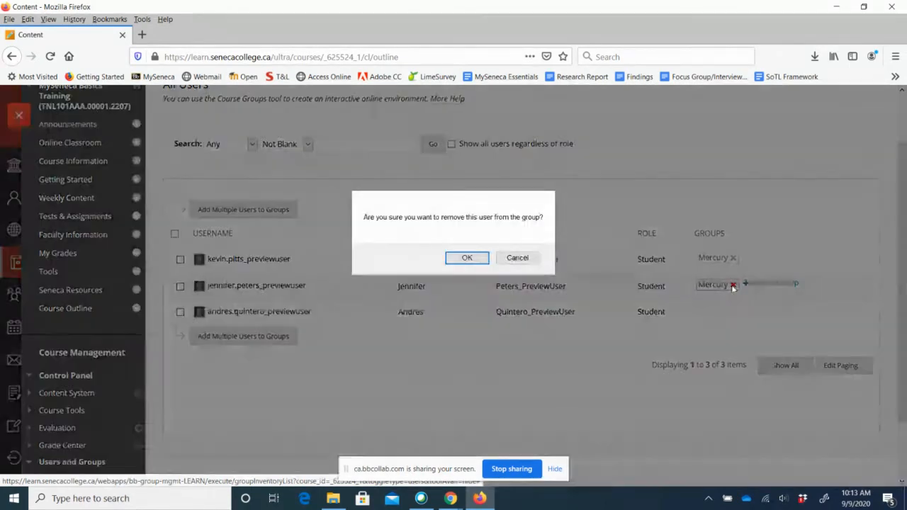
click(482, 257)
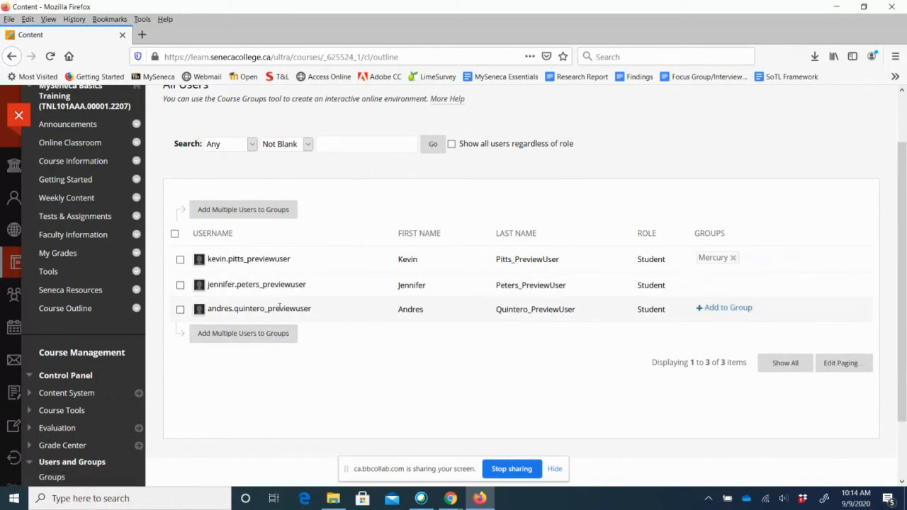
Add the third listed student to the Mercury group
click(718, 309)
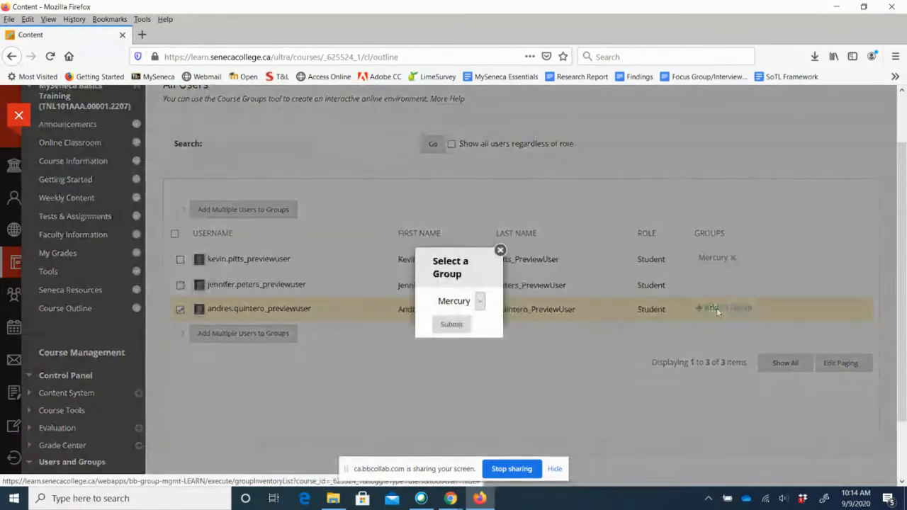
click(483, 305)
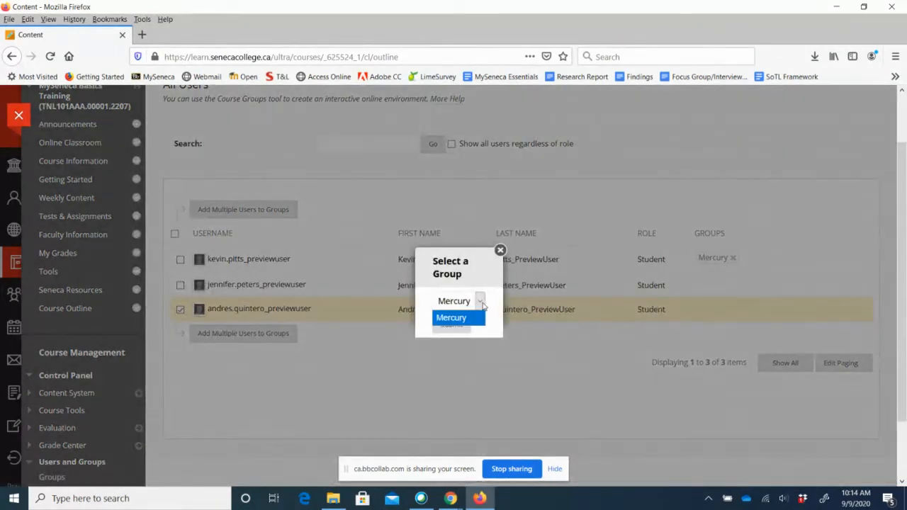
click(482, 304)
click(459, 330)
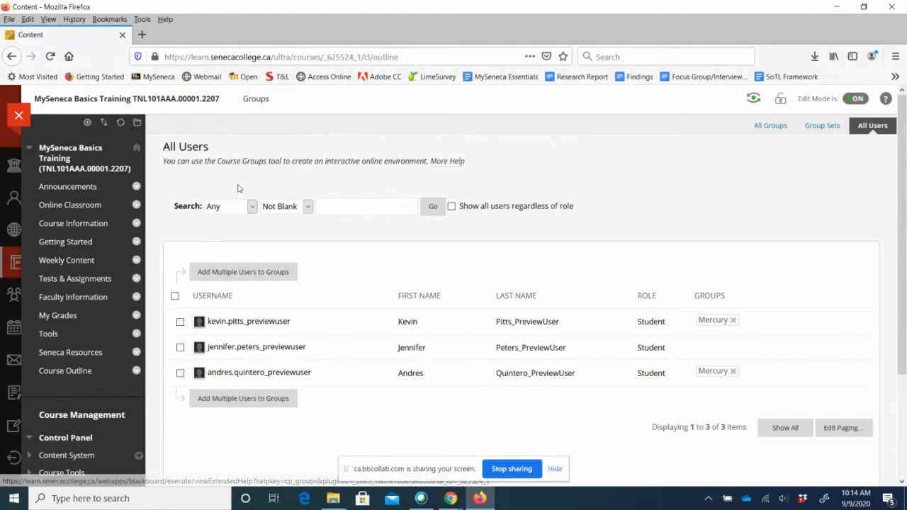
Return to the list of all course groups and start a new self-enroll group set
scroll(238, 184, down, 1)
scroll(237, 184, down, 3)
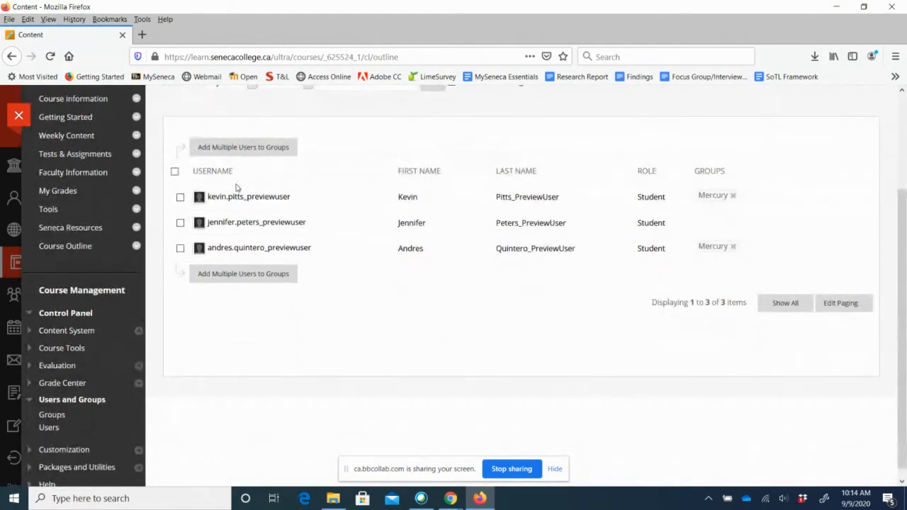
click(49, 417)
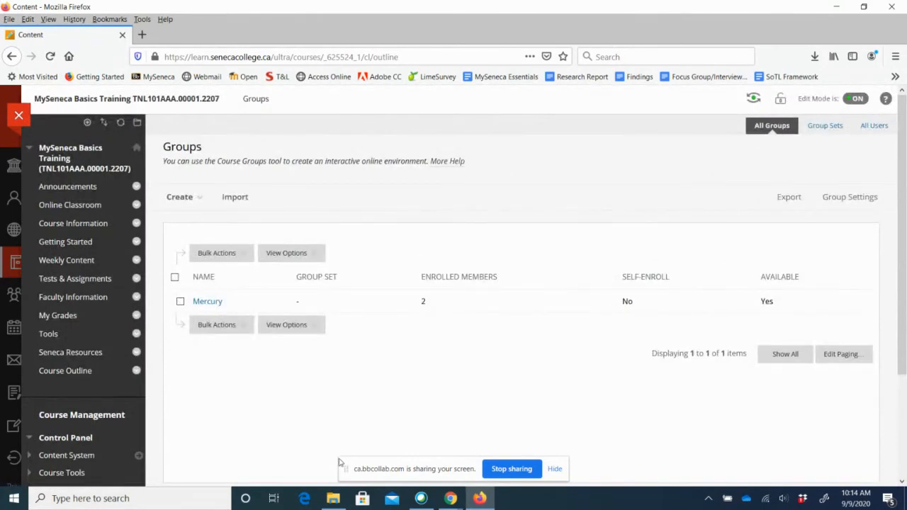
click(184, 201)
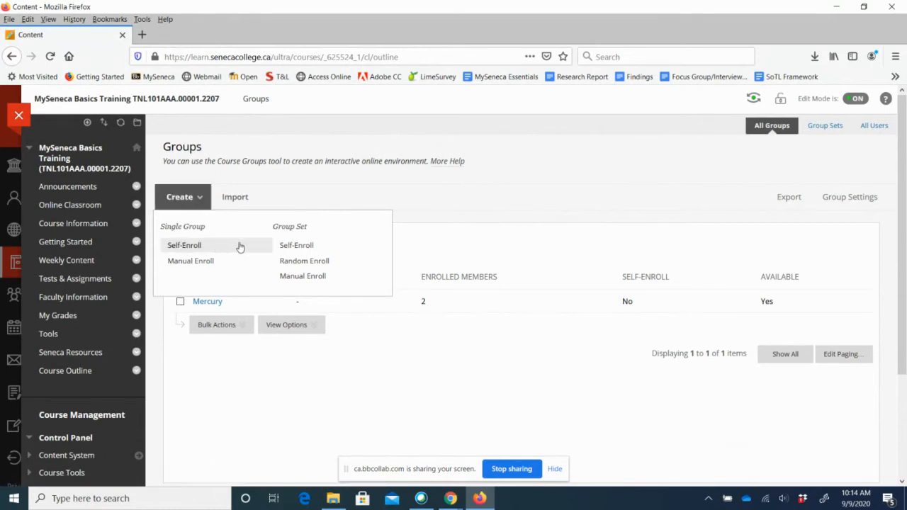
click(298, 247)
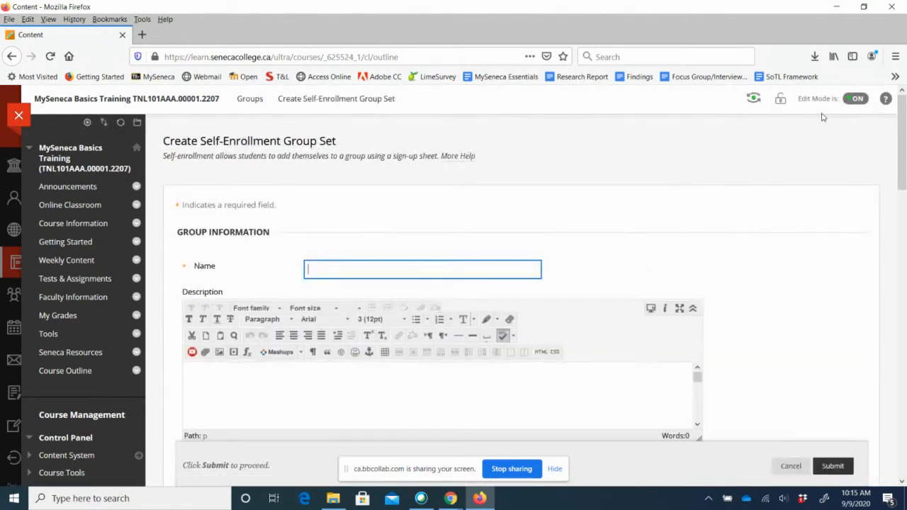
Name the self-enrollment group set Planet Group Project
text(P)
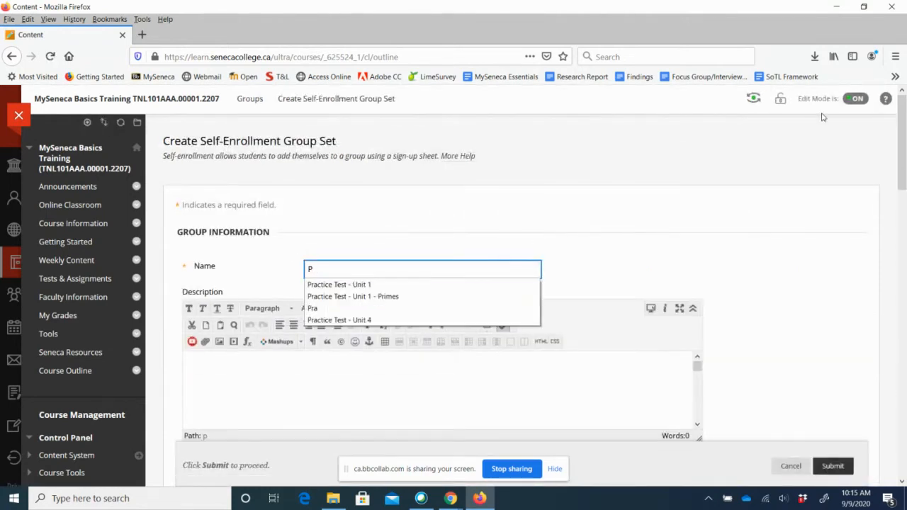
text(lanet Pro)
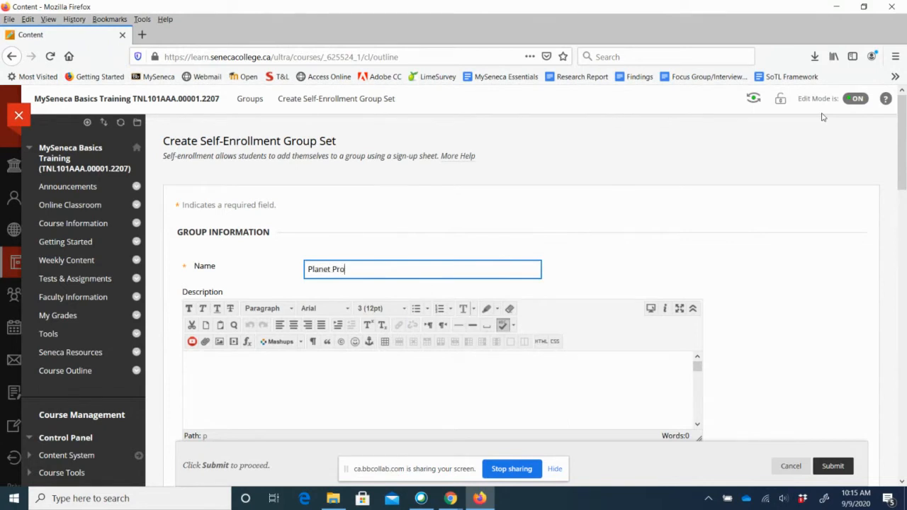
text(jec)
key(BackSpace)
key(BackSpace)
key(BackSpace)
key(BackSpace)
key(BackSpace)
key(BackSpace)
text(Group Project)
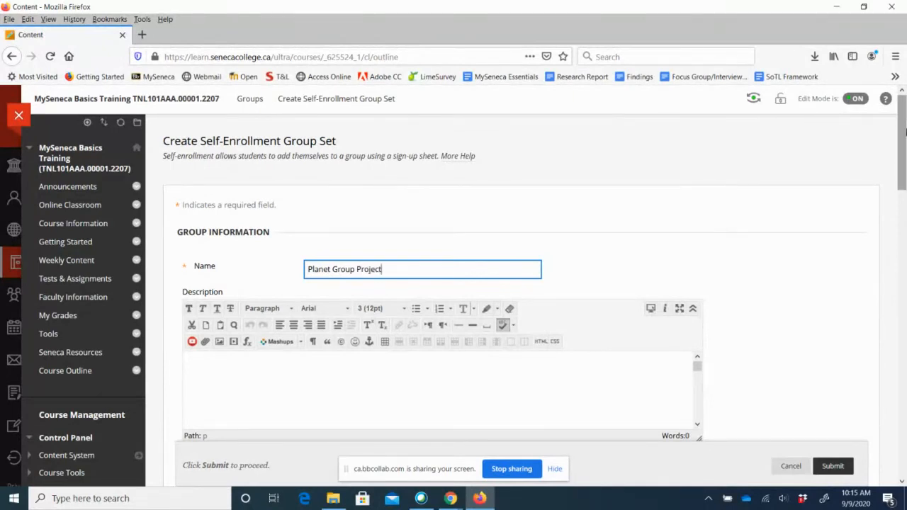
Examine the new group set's student visibility choices, tool availability and module personalization settings
drag(905, 131, 906, 149)
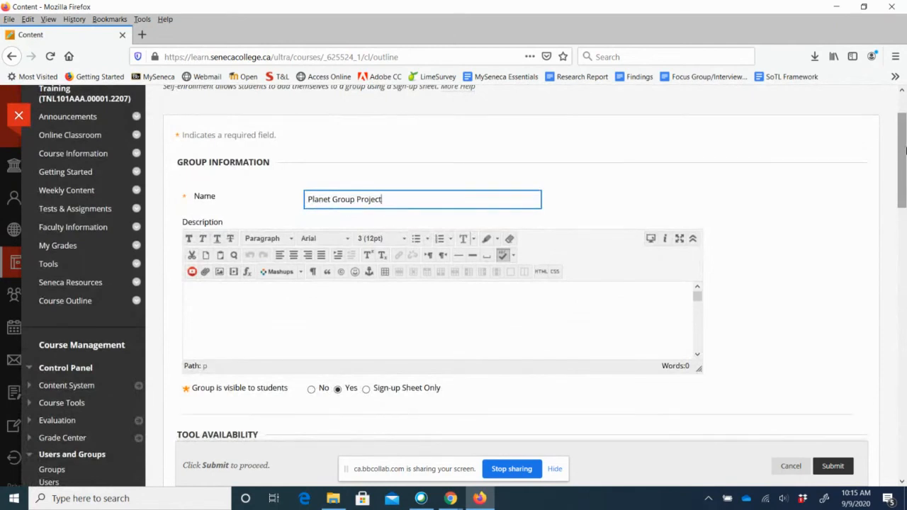
click(361, 217)
click(376, 204)
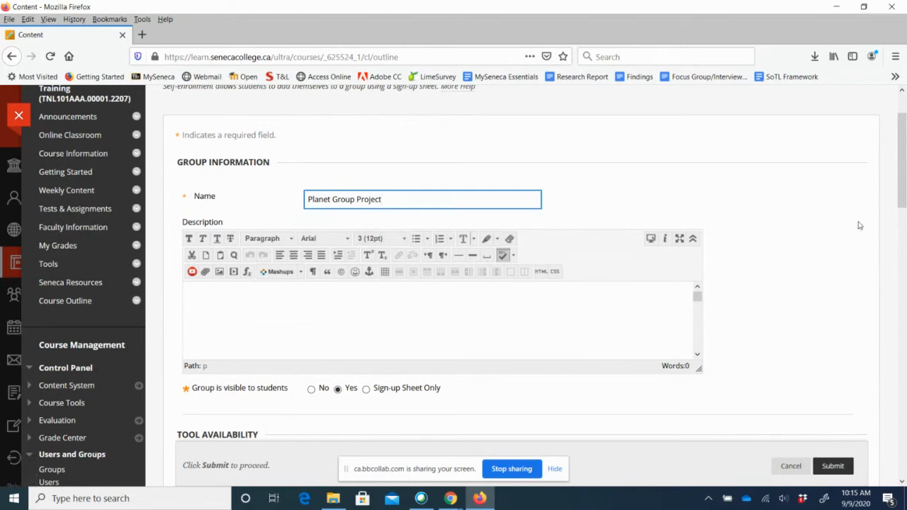
drag(904, 179, 905, 193)
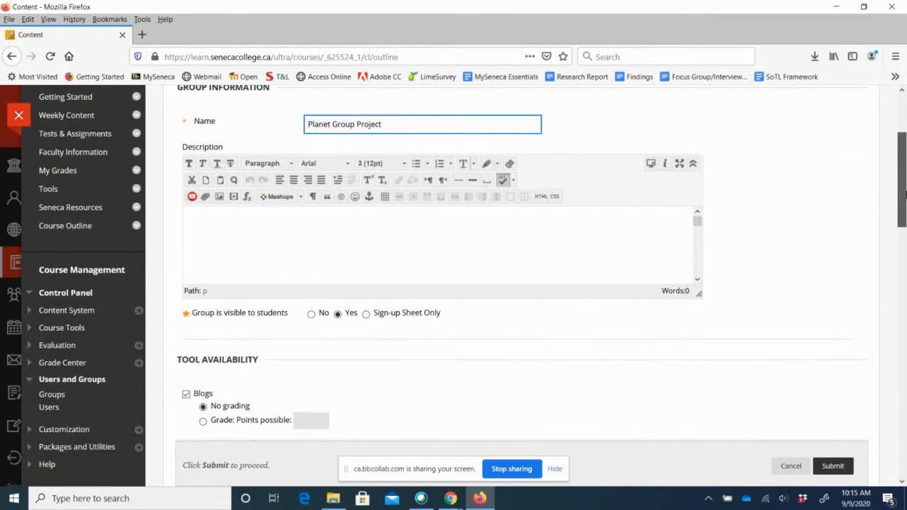
drag(904, 192, 905, 217)
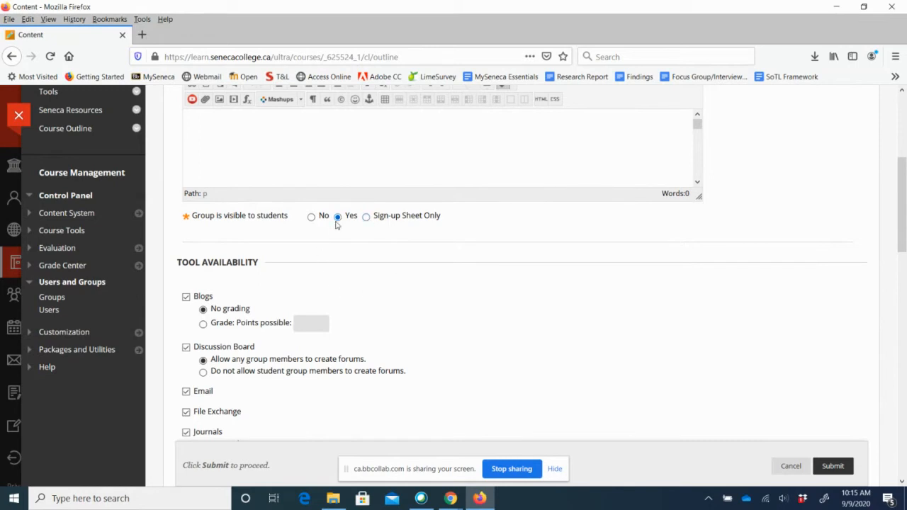
scroll(543, 310, down, 2)
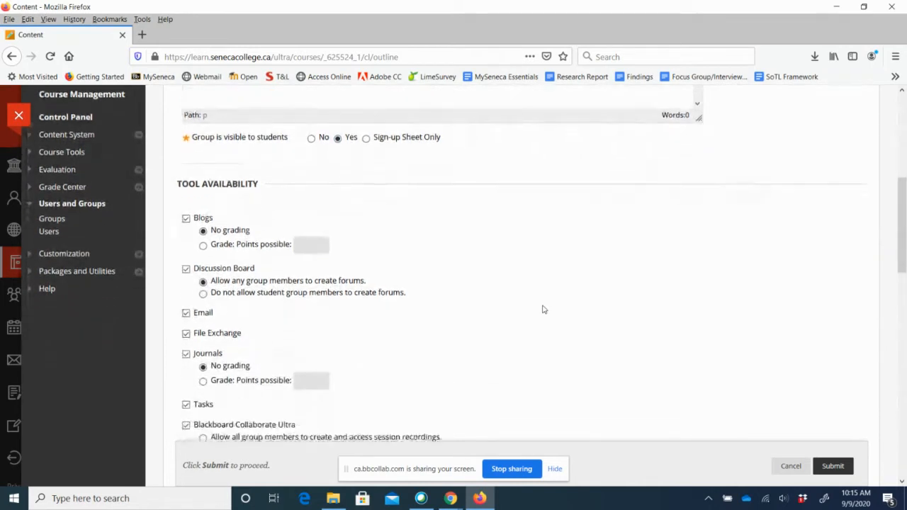
scroll(544, 309, down, 1)
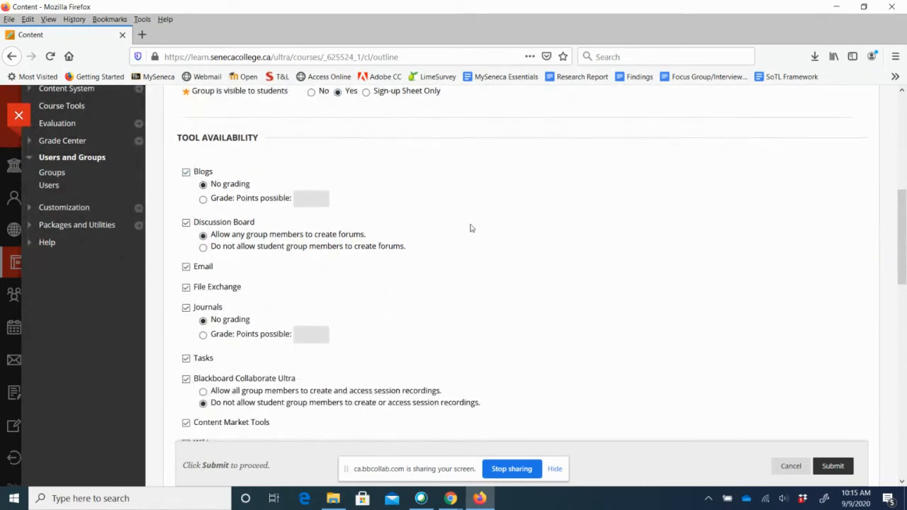
scroll(470, 228, down, 2)
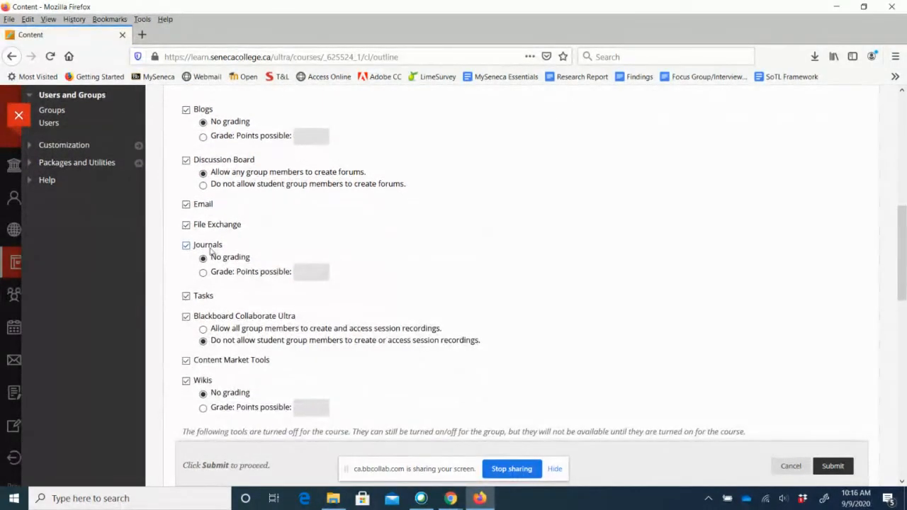
scroll(519, 278, down, 1)
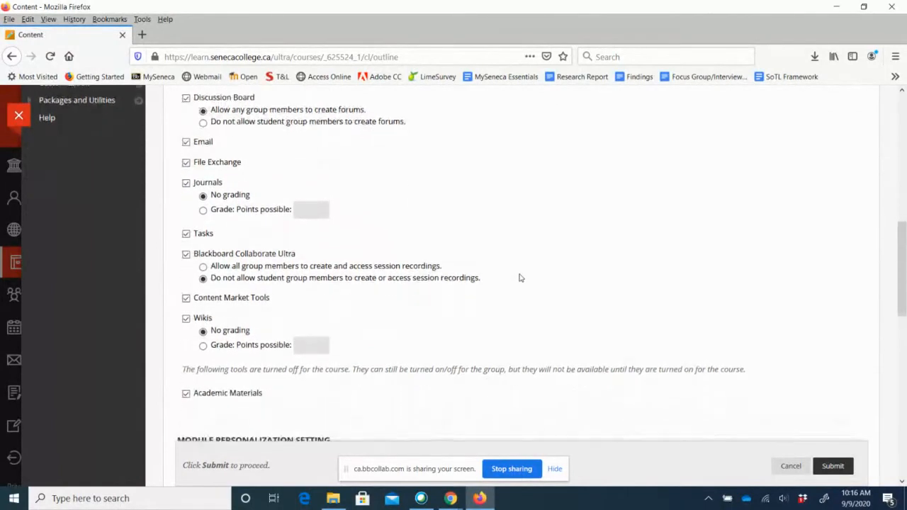
scroll(529, 266, down, 1)
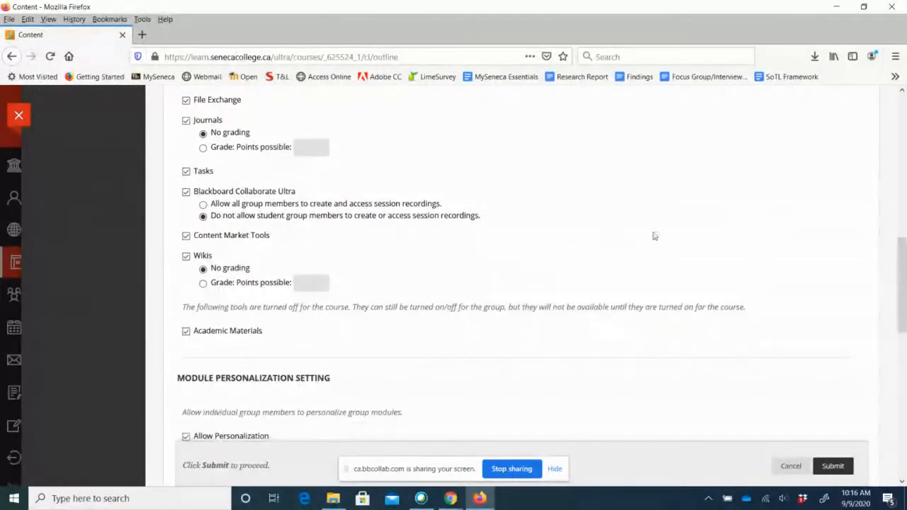
scroll(673, 234, down, 1)
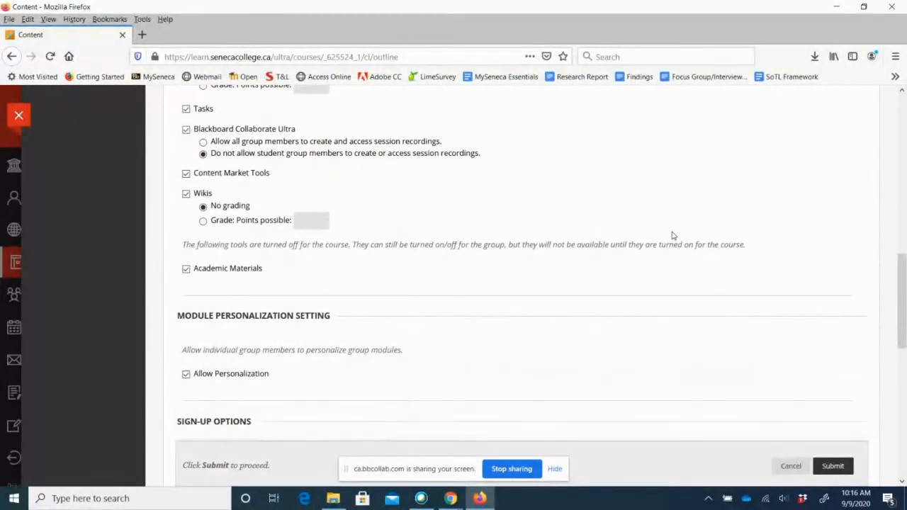
scroll(673, 234, down, 2)
scroll(479, 225, down, 2)
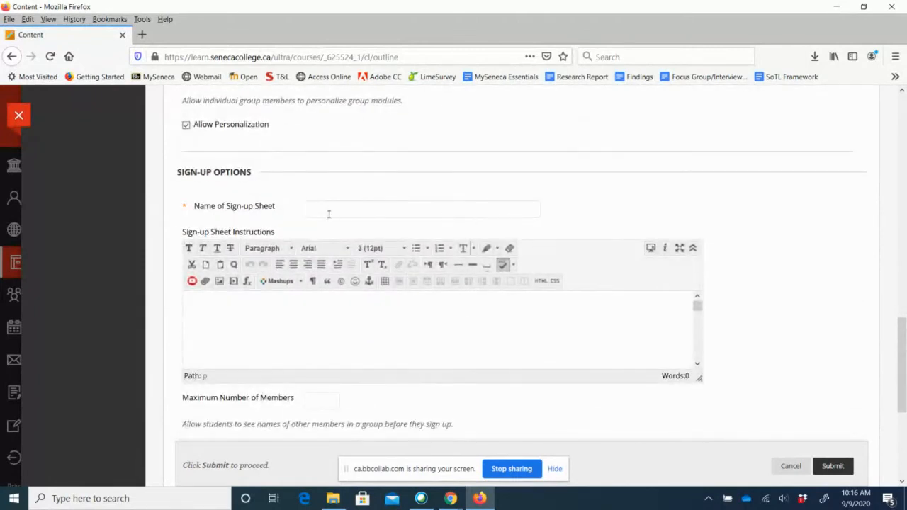
Name the sign-up sheet Planet Sign-Up Sheet and enter the instructions "Sign-up for your favourite planet."
click(329, 213)
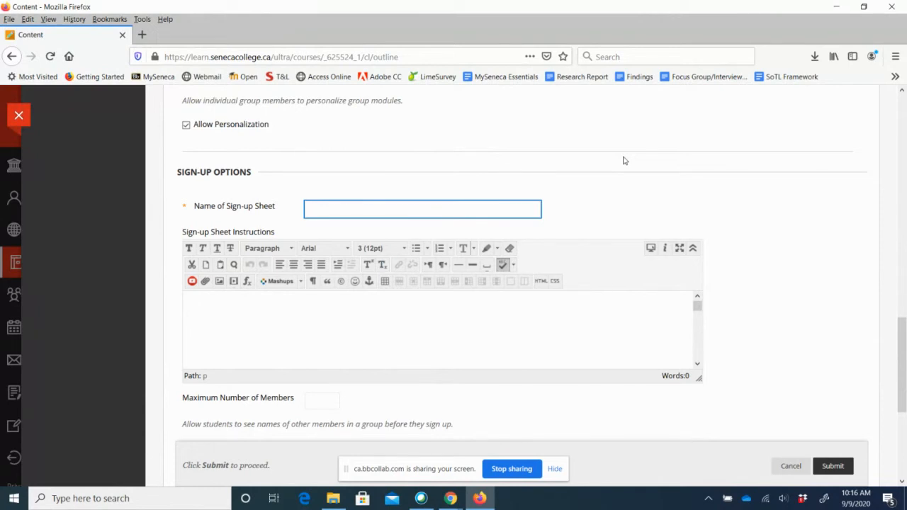
text(Planet Sign-Up Sheet)
click(289, 300)
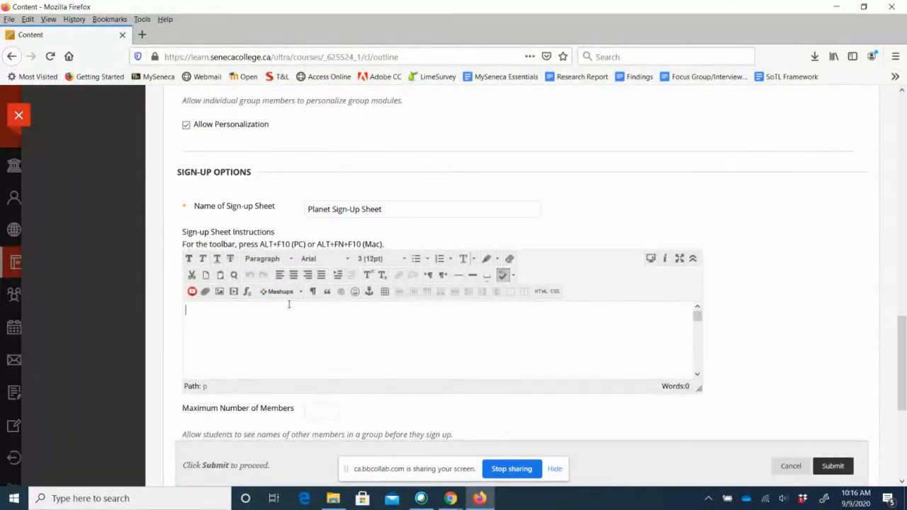
text(Sign-up for your favourite planet.)
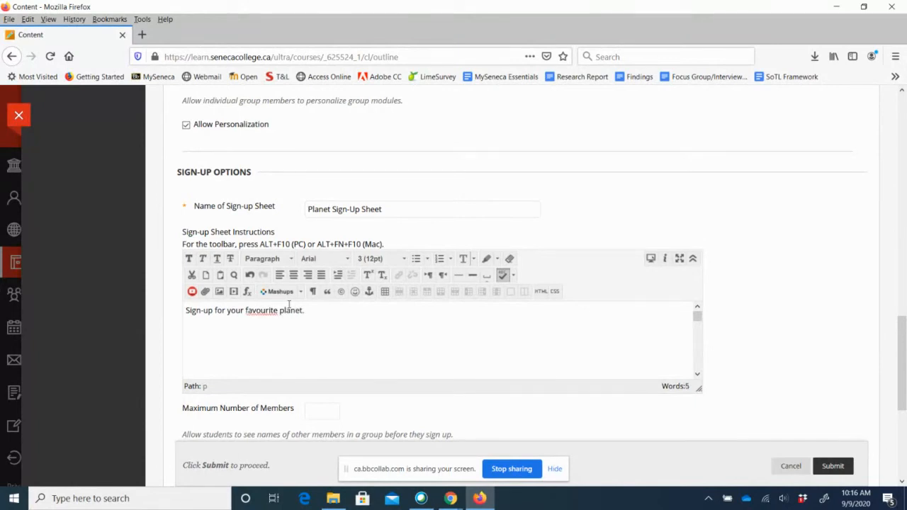
Set the font size of the whole sign-up instruction sentence to 4 (14pt)
scroll(542, 330, down, 2)
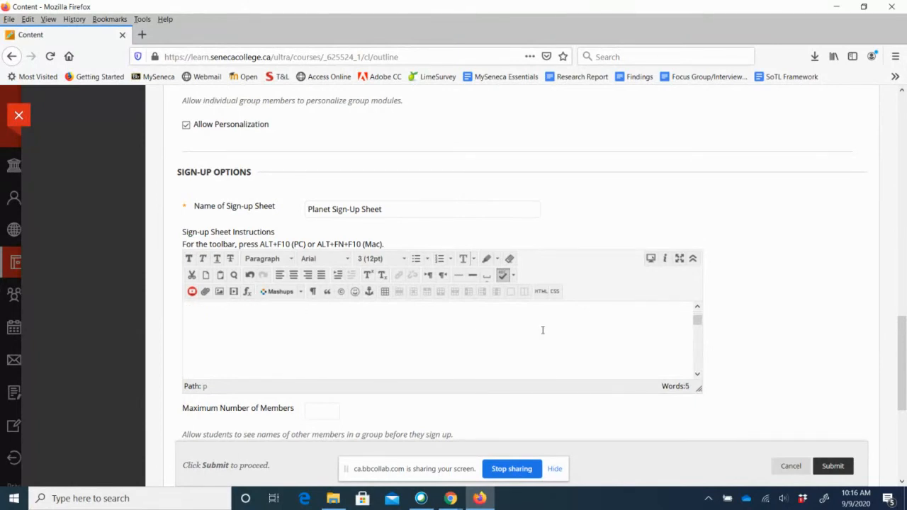
scroll(547, 328, up, 2)
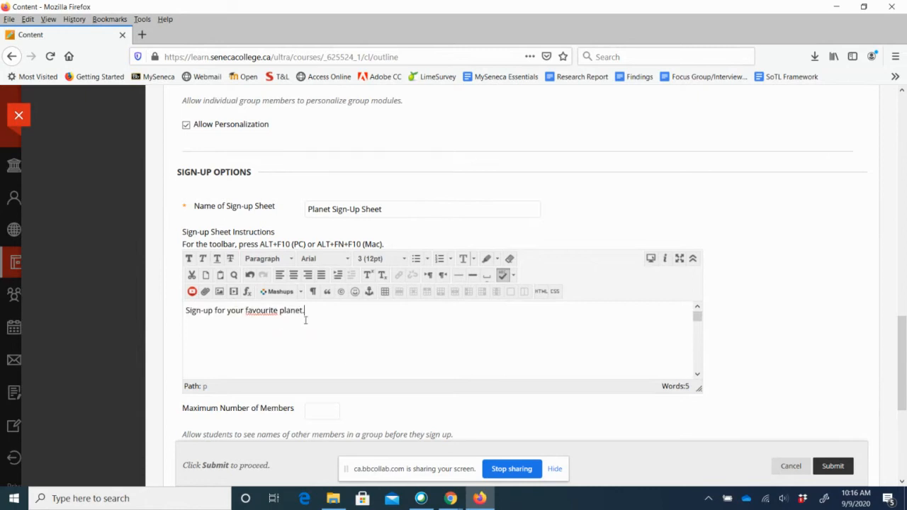
drag(305, 319, 166, 312)
click(383, 259)
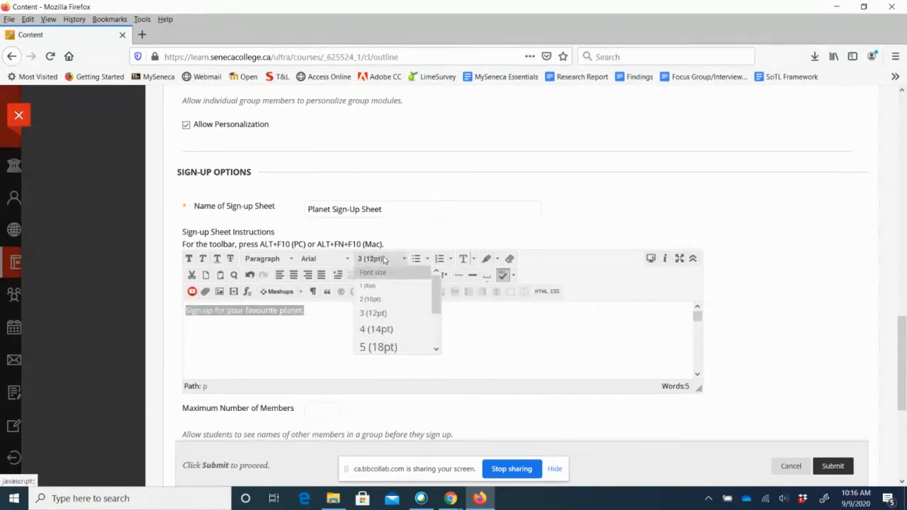
click(376, 329)
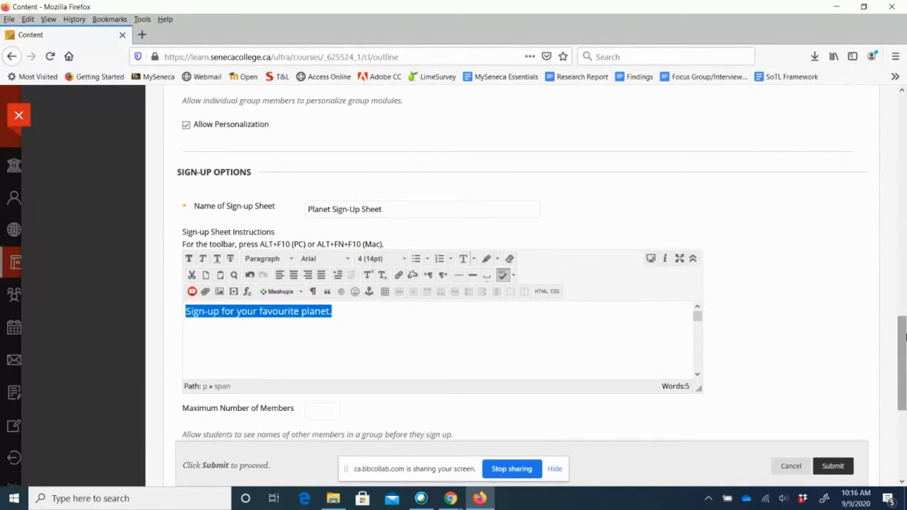
Set the maximum number of members to 3 and enable Show Members for the sign-up sheet
scroll(903, 338, down, 5)
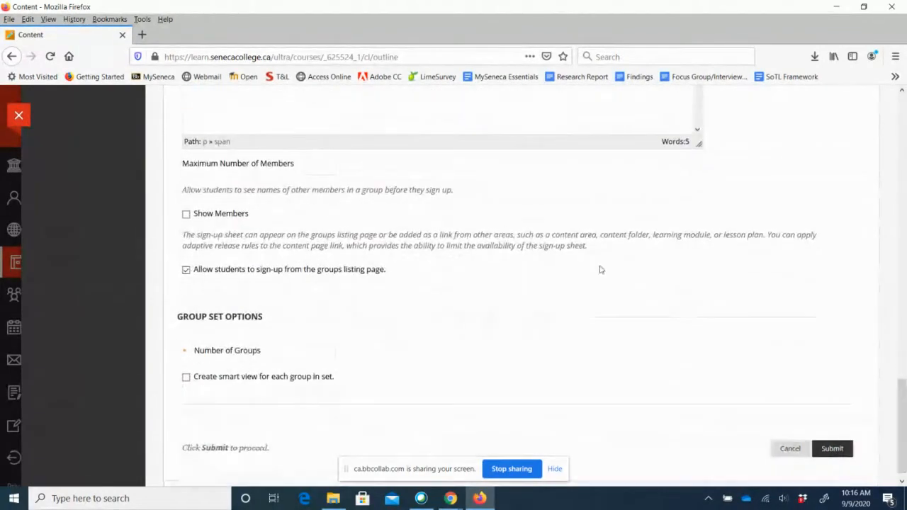
click(312, 166)
text(3)
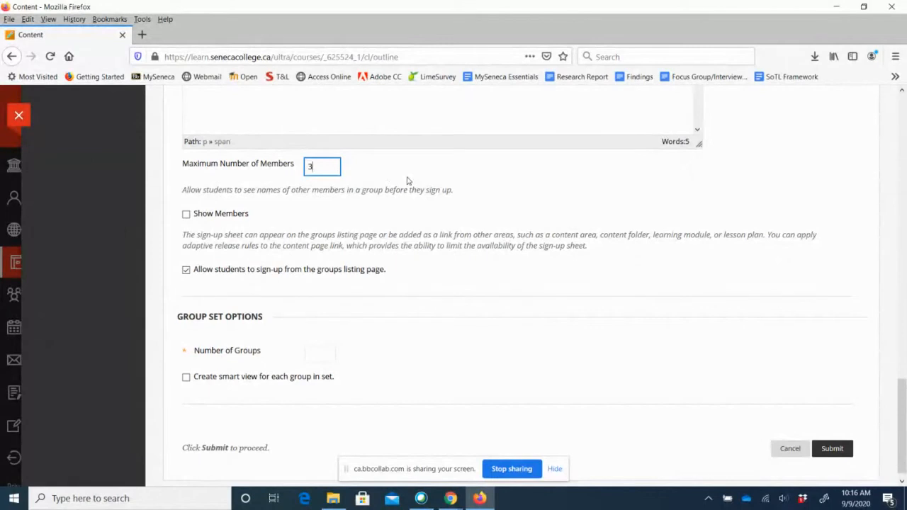
click(186, 214)
Set the number of groups to 9, enable a smart view for each group, and submit the group set
scroll(447, 276, down, 1)
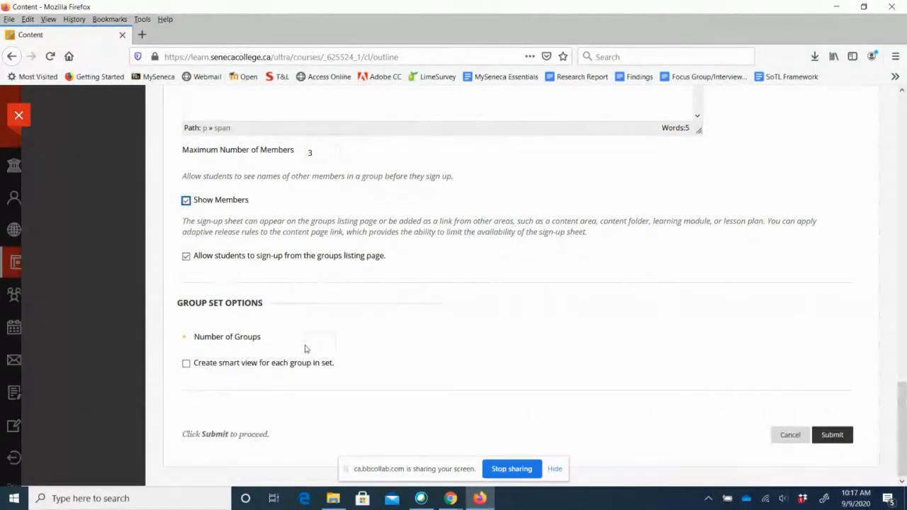
click(311, 340)
text(9)
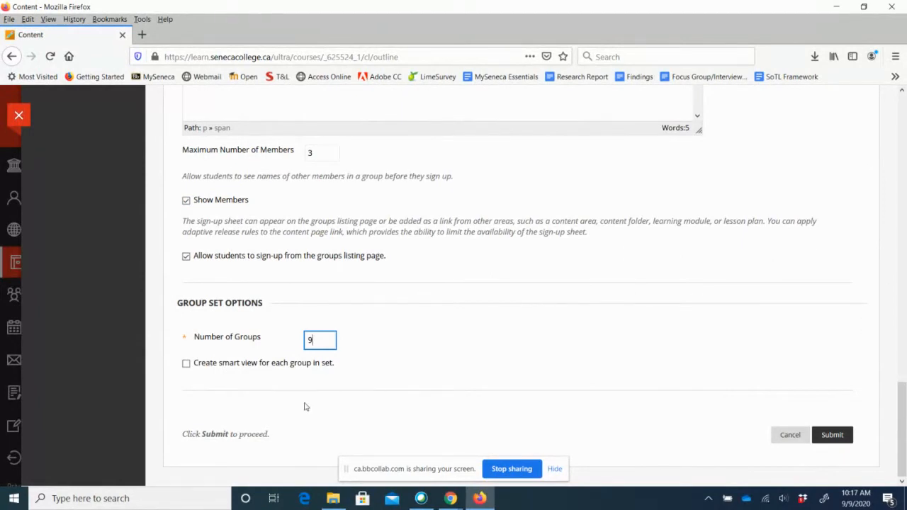
click(187, 366)
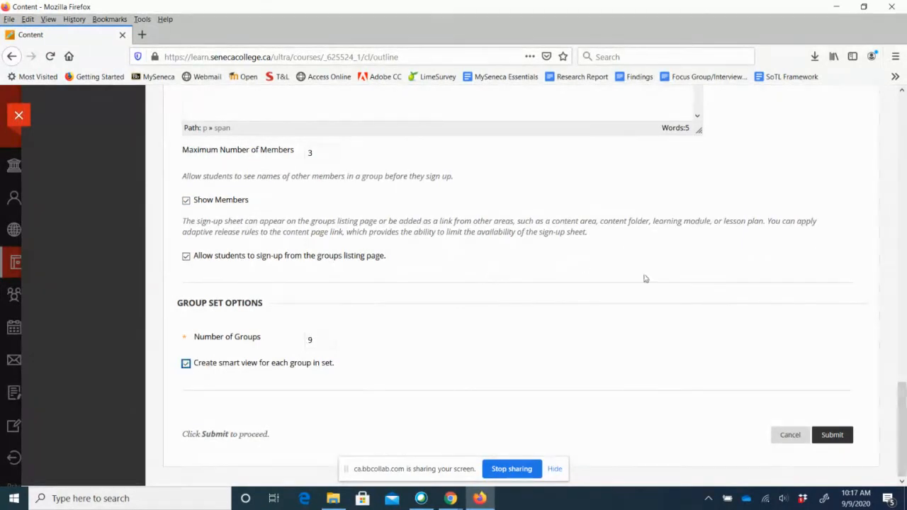
click(835, 437)
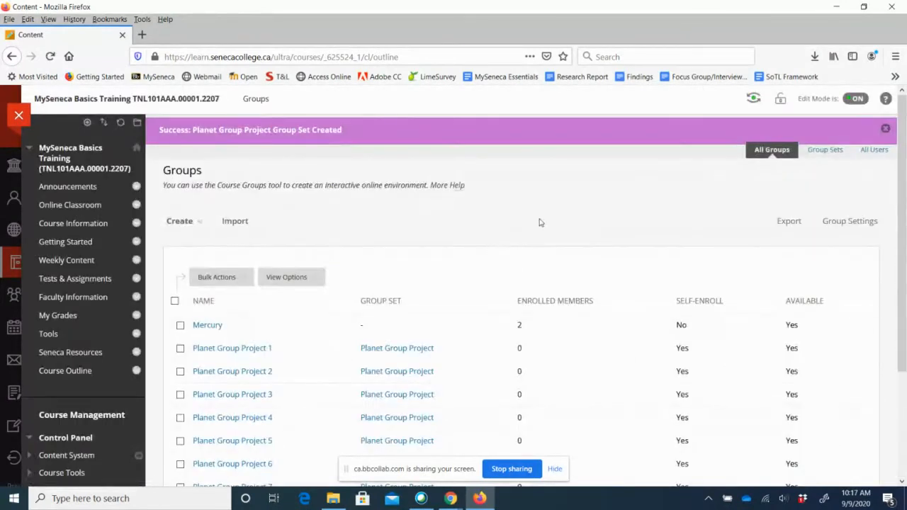
Review the groups list with the new Planet Group Project groups and dismiss the success message
scroll(539, 222, down, 3)
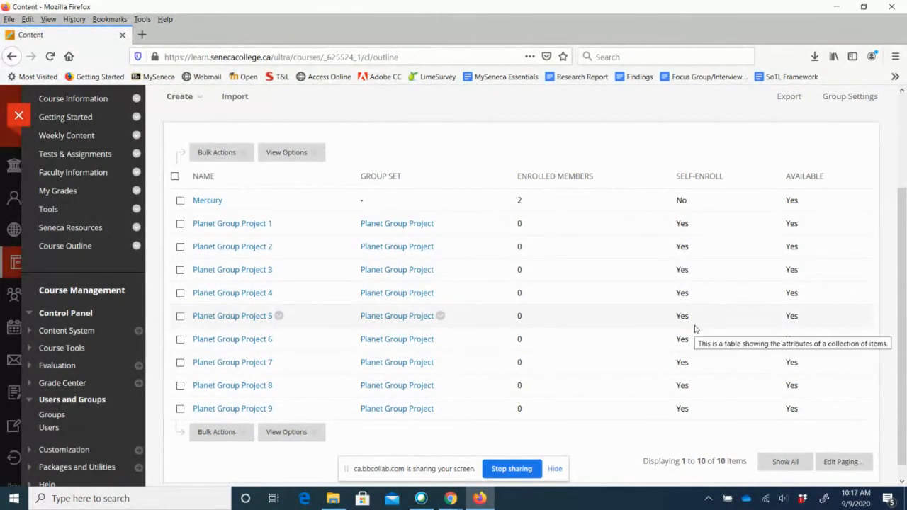
drag(903, 340, 904, 231)
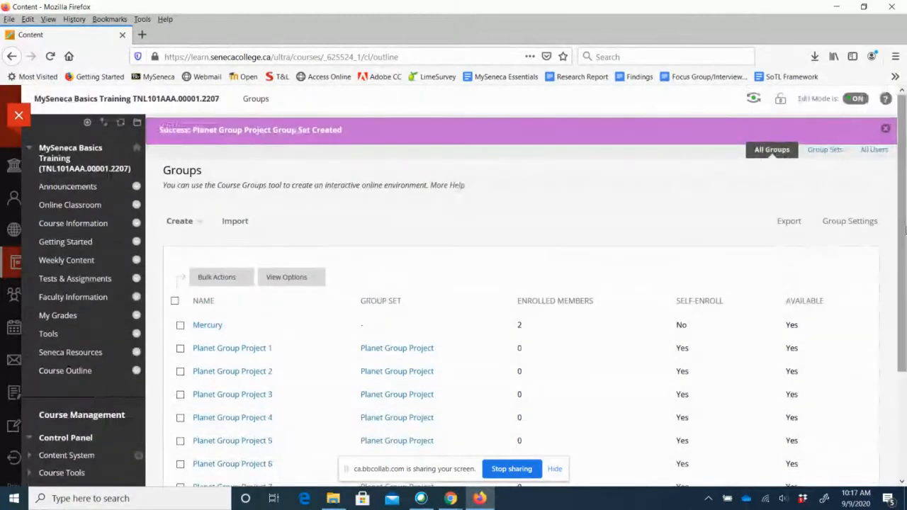
click(885, 128)
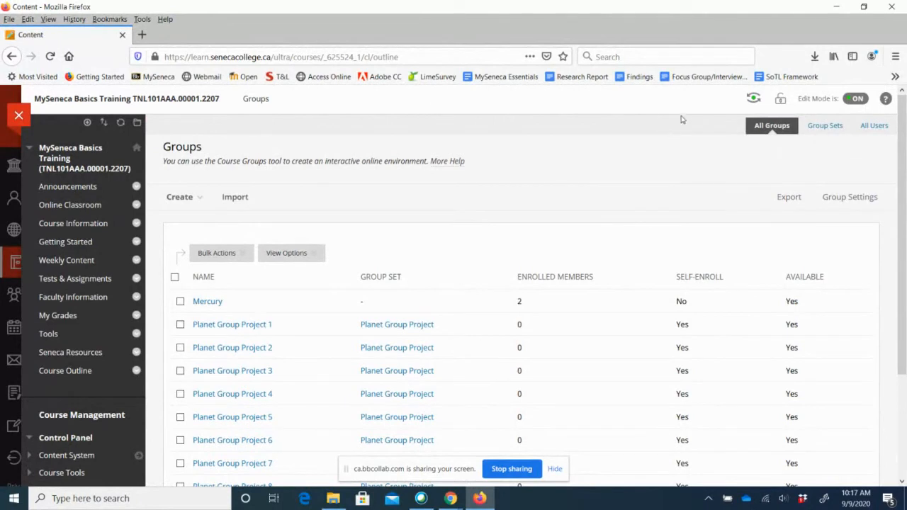
Preview the course menu as a student, and exit the preview keeping the preview user and all data
click(753, 99)
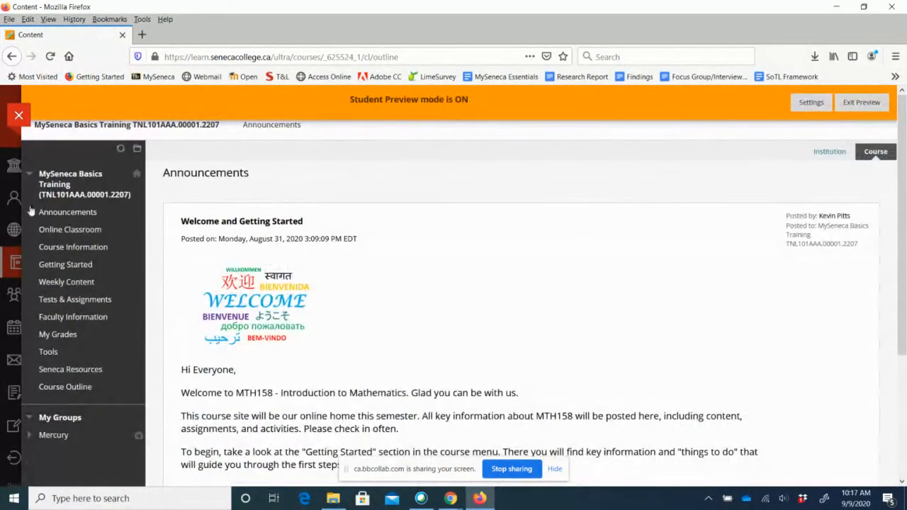
scroll(97, 261, down, 3)
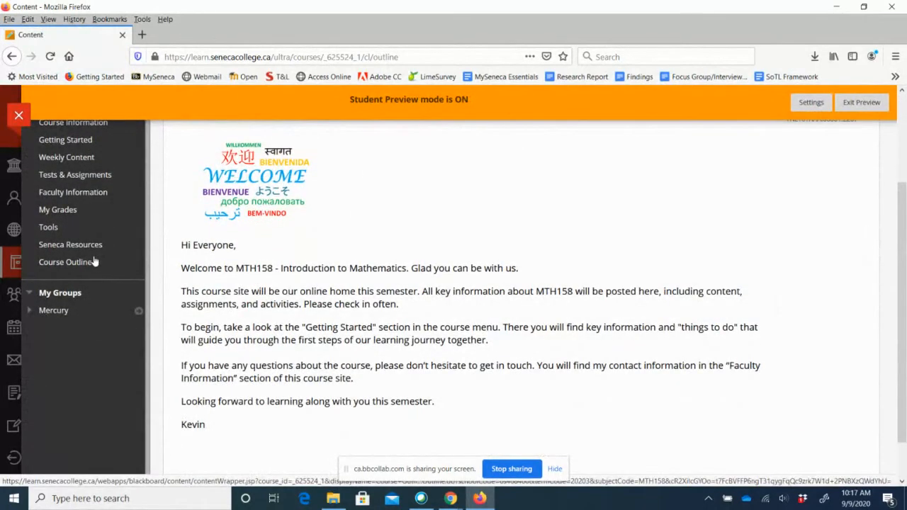
scroll(92, 262, up, 2)
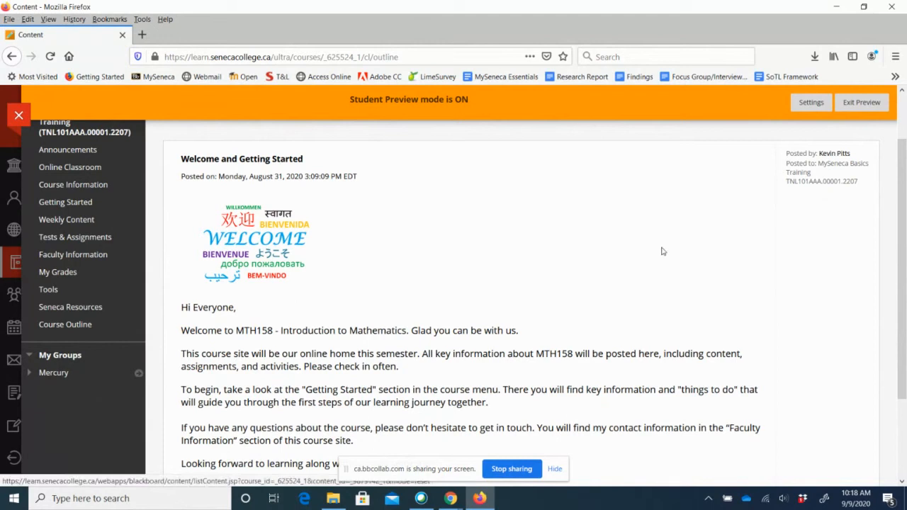
click(857, 108)
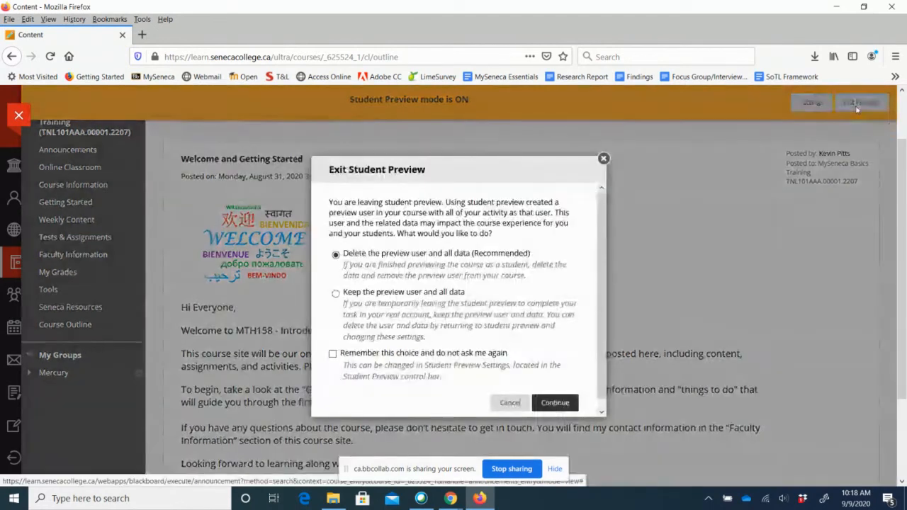
click(336, 294)
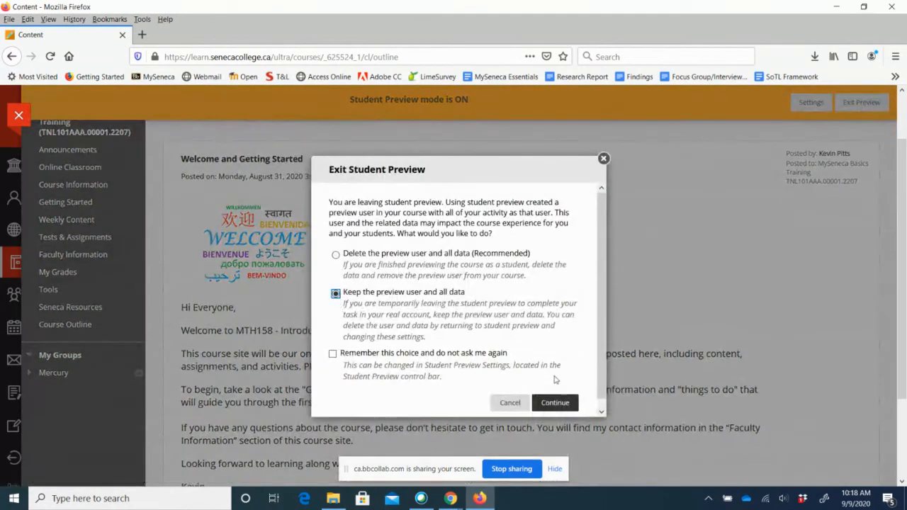
click(557, 404)
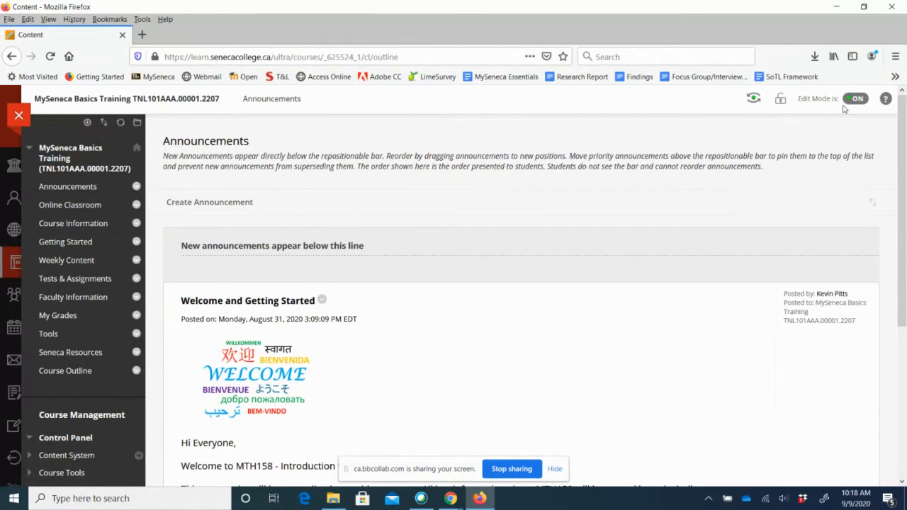
Add a course menu tool link named Groups, of type Groups and available to users
click(87, 123)
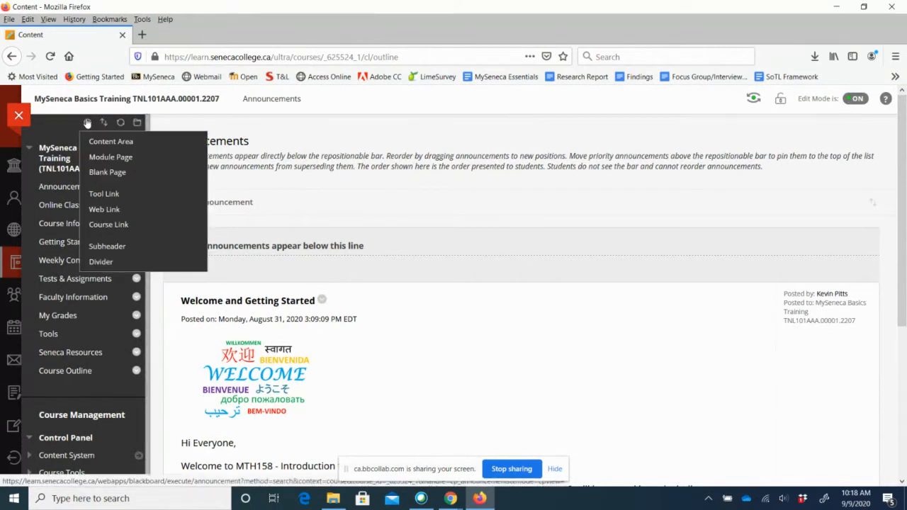
click(105, 195)
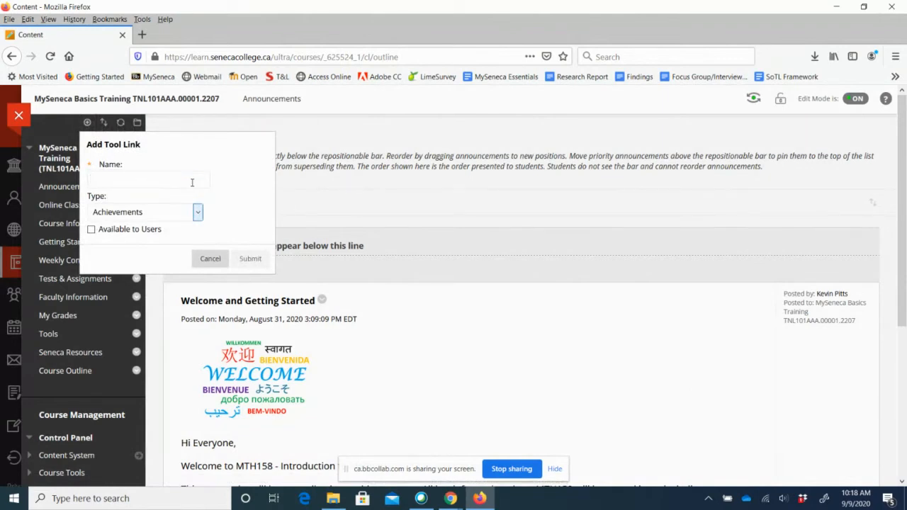
text(Groups)
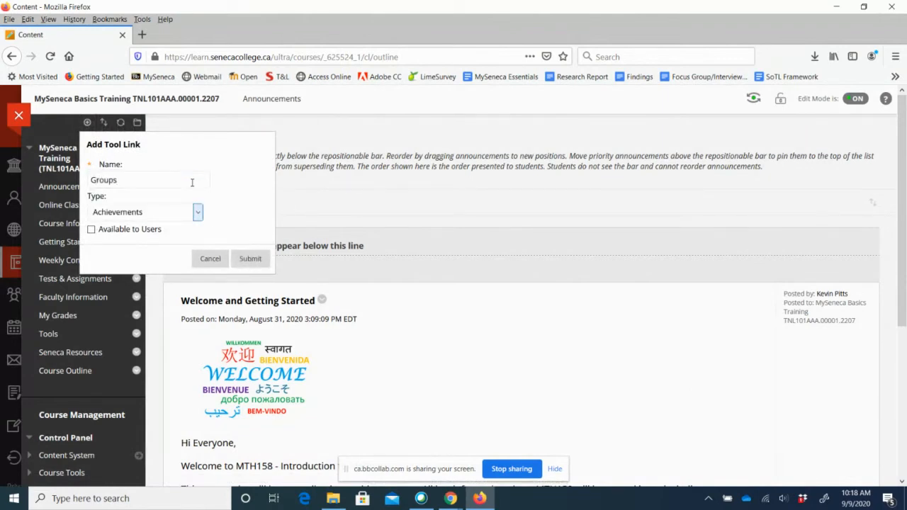
click(198, 212)
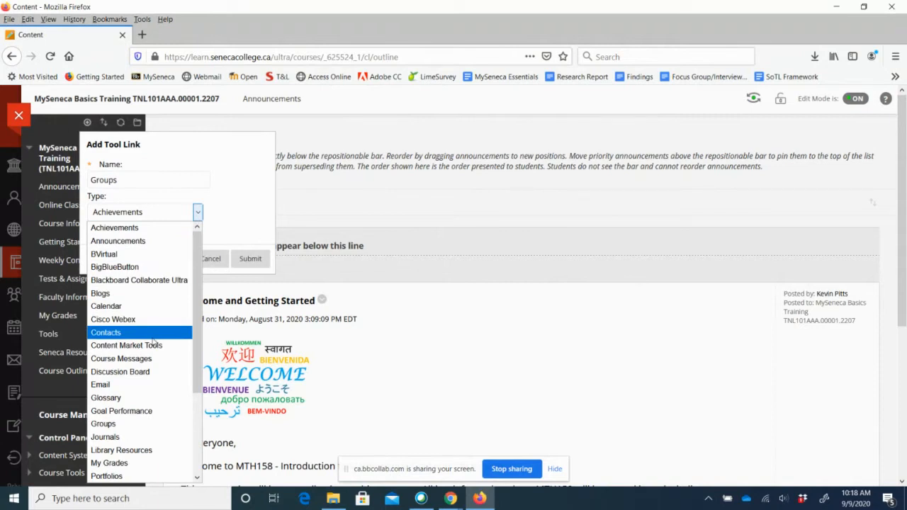
click(134, 423)
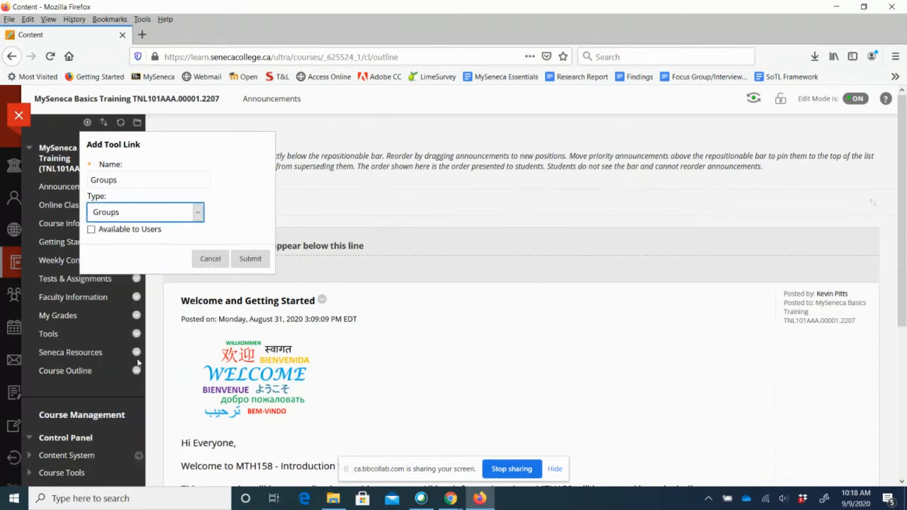
click(91, 230)
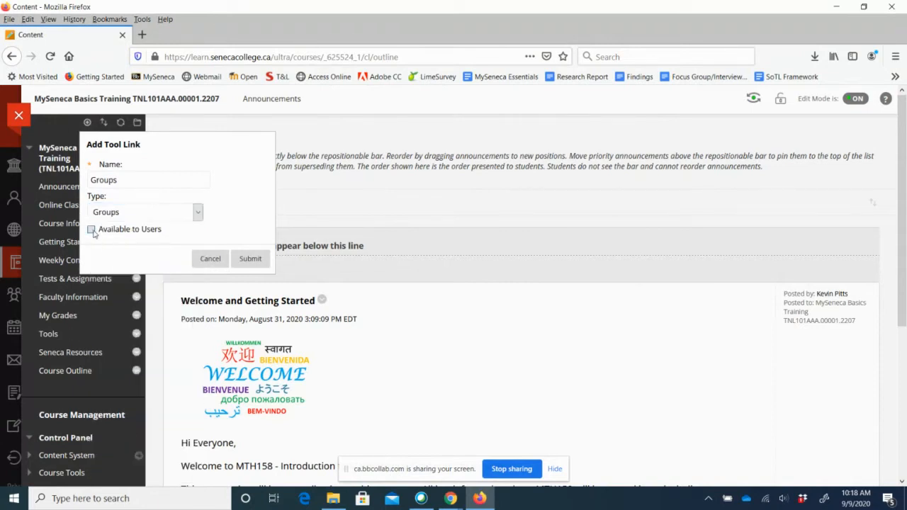
click(248, 257)
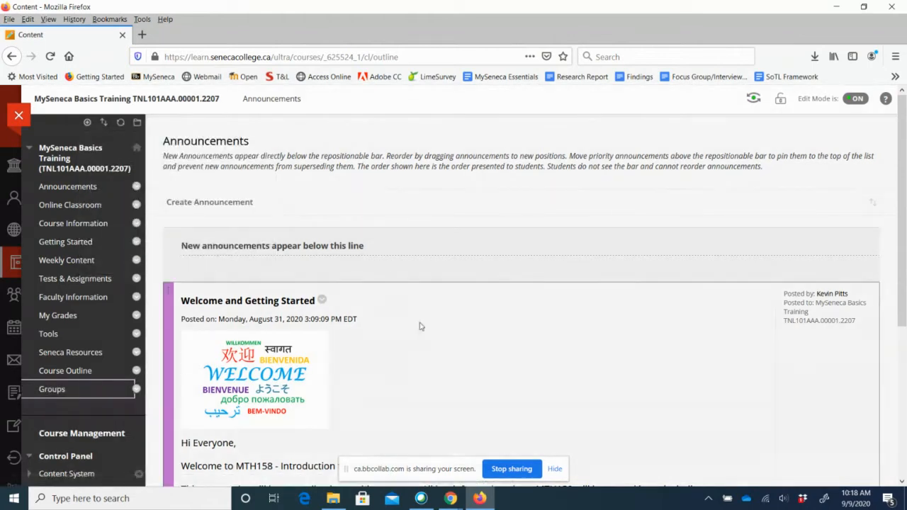
Preview the course as a student and sign up for Planet Group Project 1 on the Planet Group Project sign-up sheet
click(754, 99)
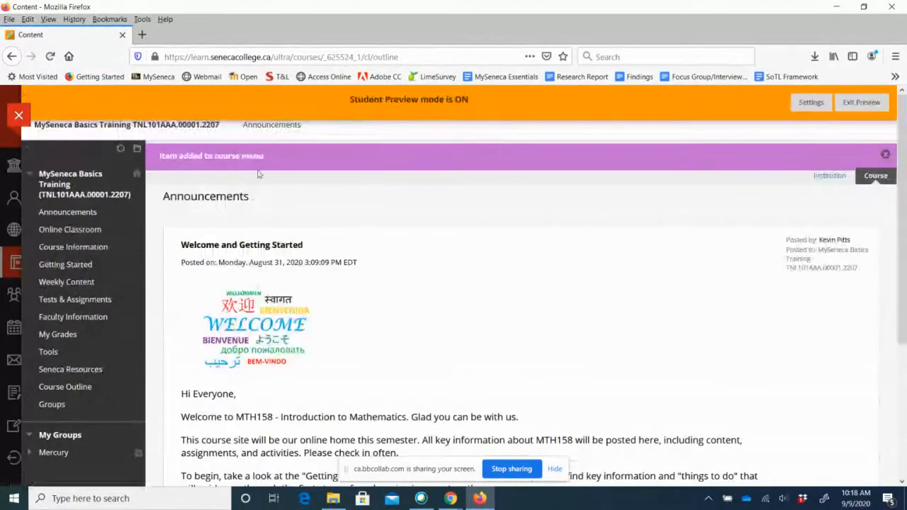
click(53, 404)
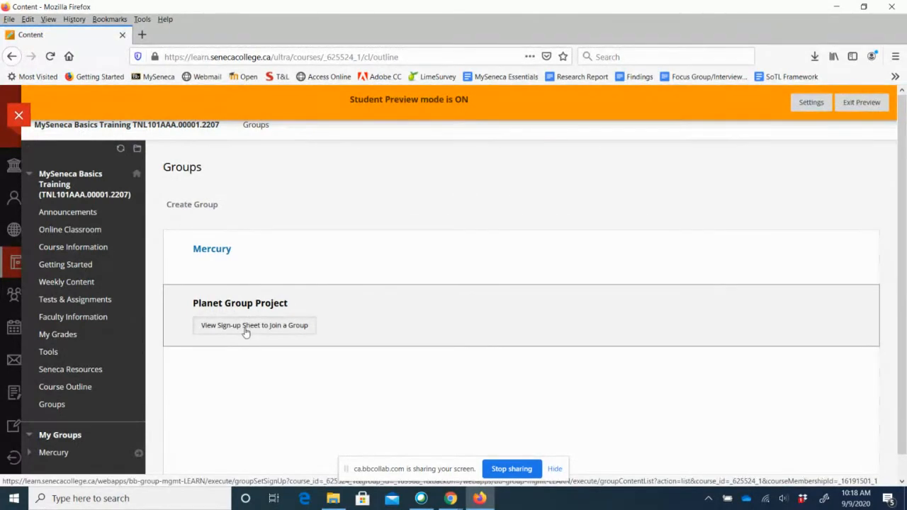
click(246, 330)
click(243, 326)
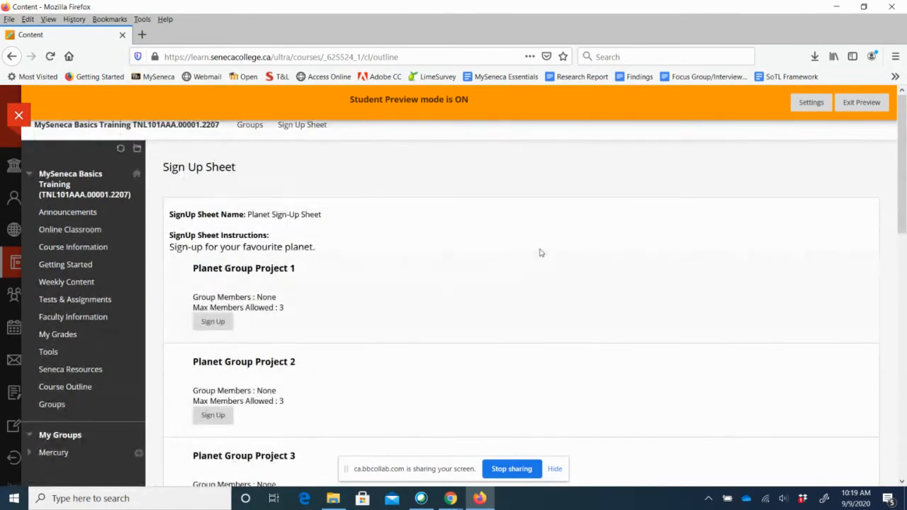
scroll(342, 174, down, 2)
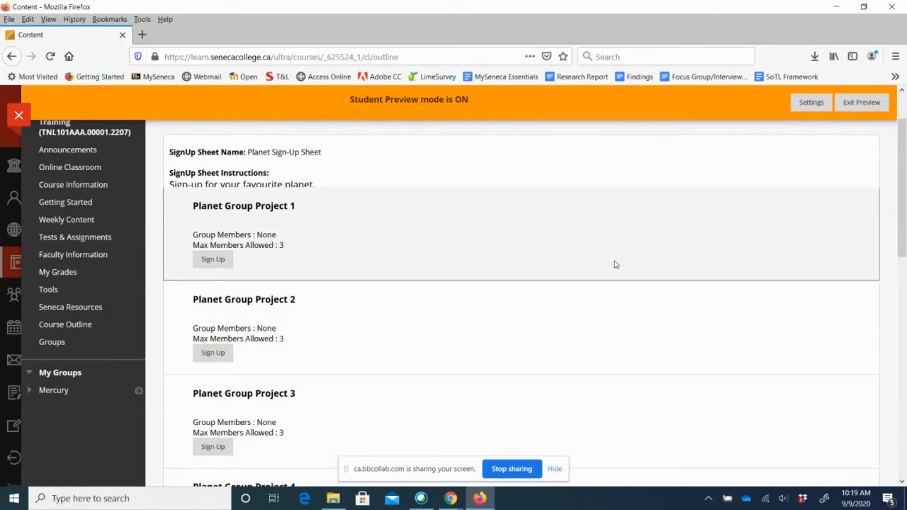
click(212, 260)
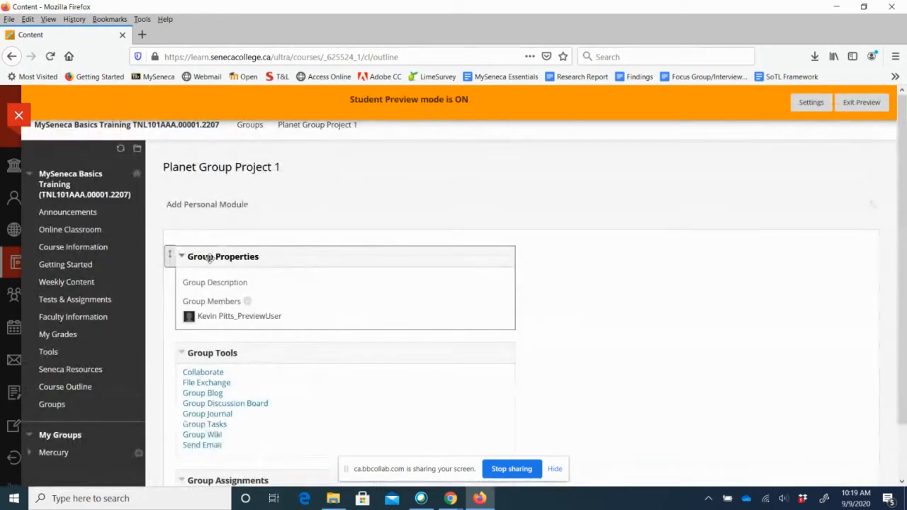
Review the Planet Group Project 1 page as a student, and exit the preview keeping the preview user and all data
scroll(685, 281, down, 2)
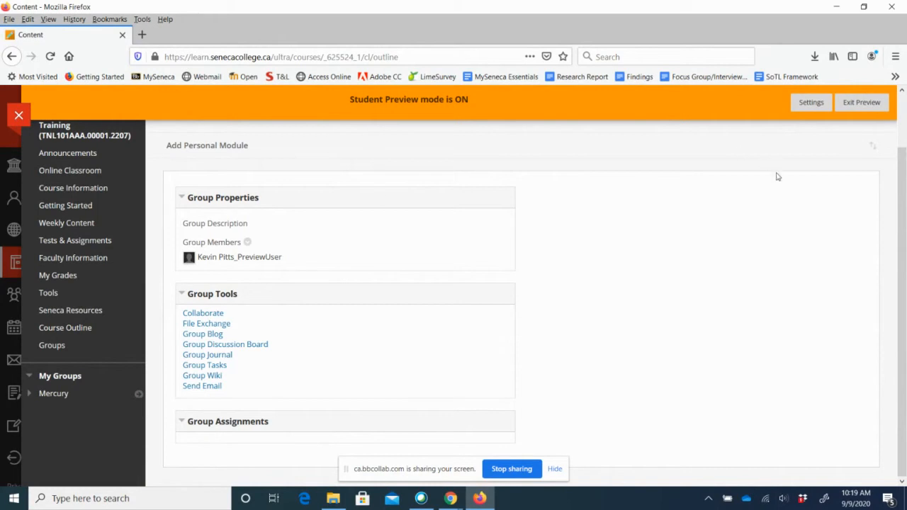
drag(903, 185, 904, 129)
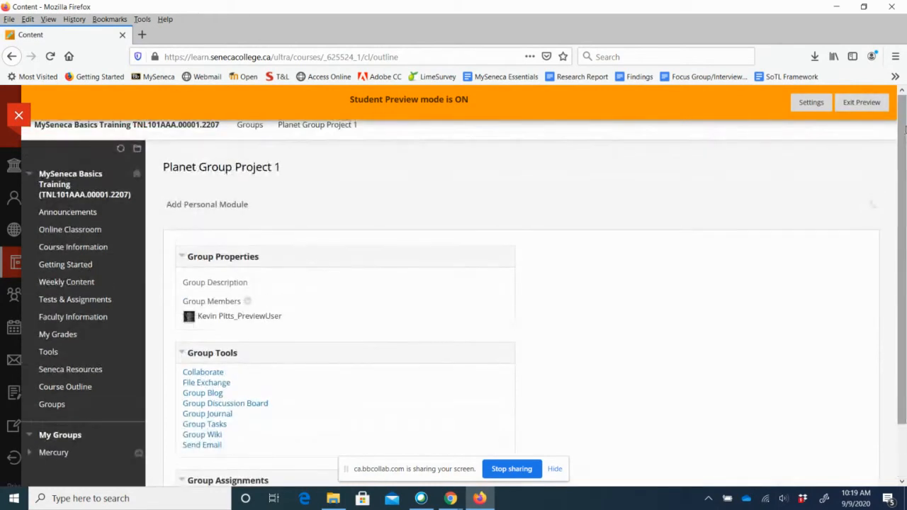
click(862, 103)
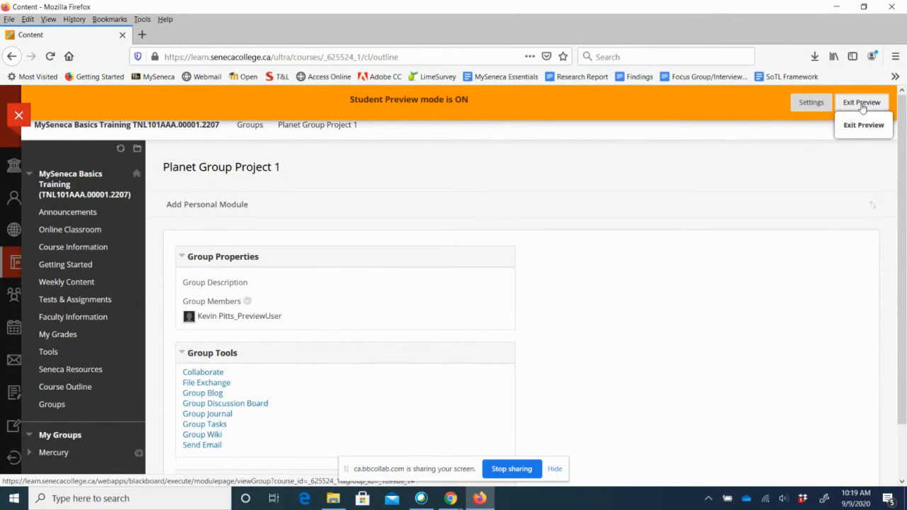
click(864, 125)
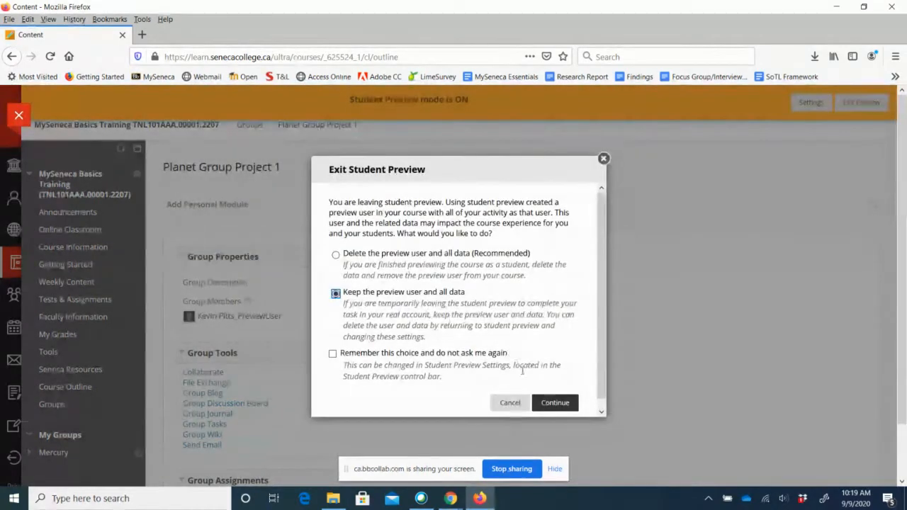
click(553, 402)
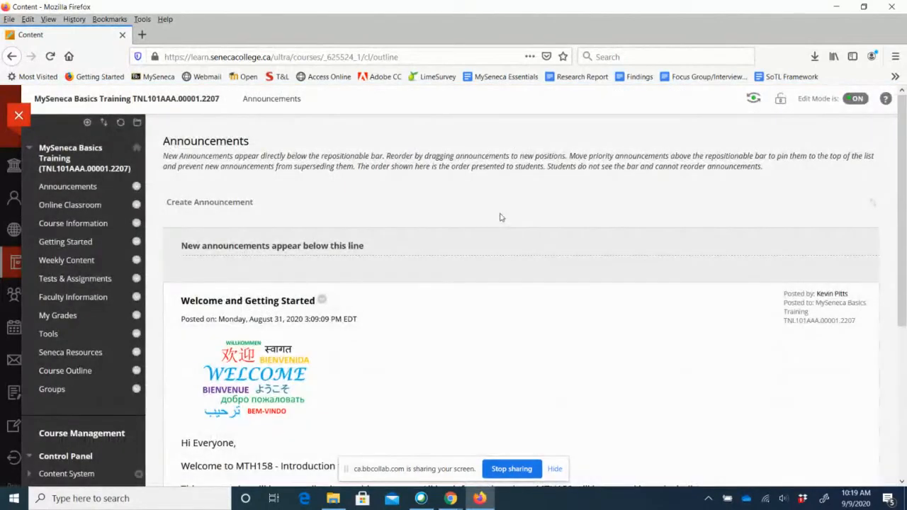
Check the enrolled members in the course groups list and on the Planet Group Project 1 page
scroll(504, 211, down, 1)
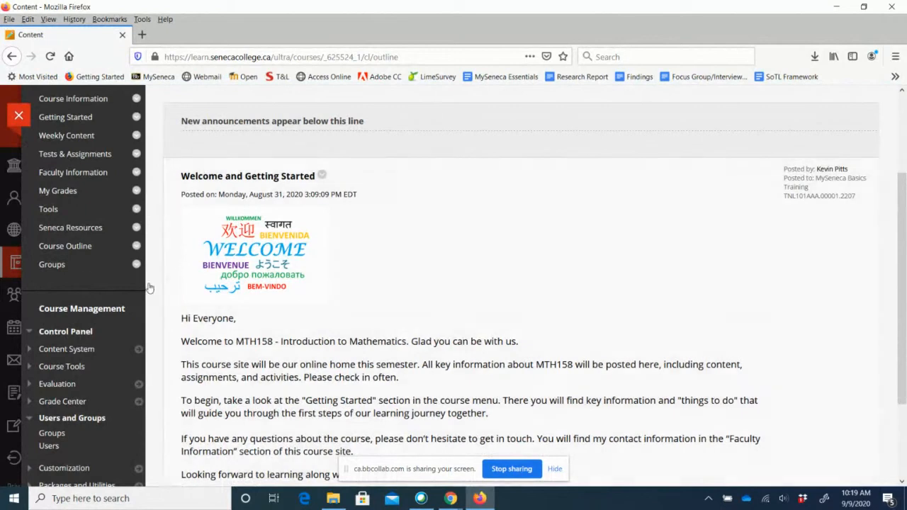
click(66, 268)
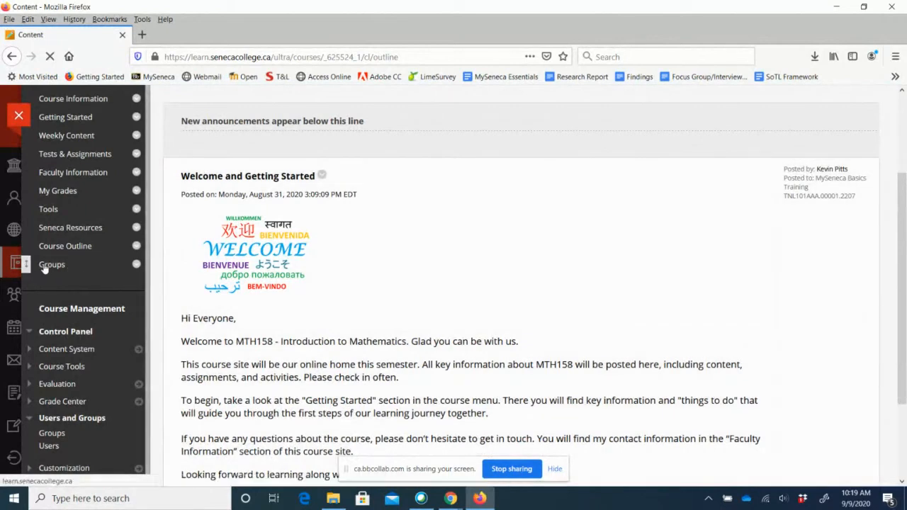
scroll(305, 199, down, 2)
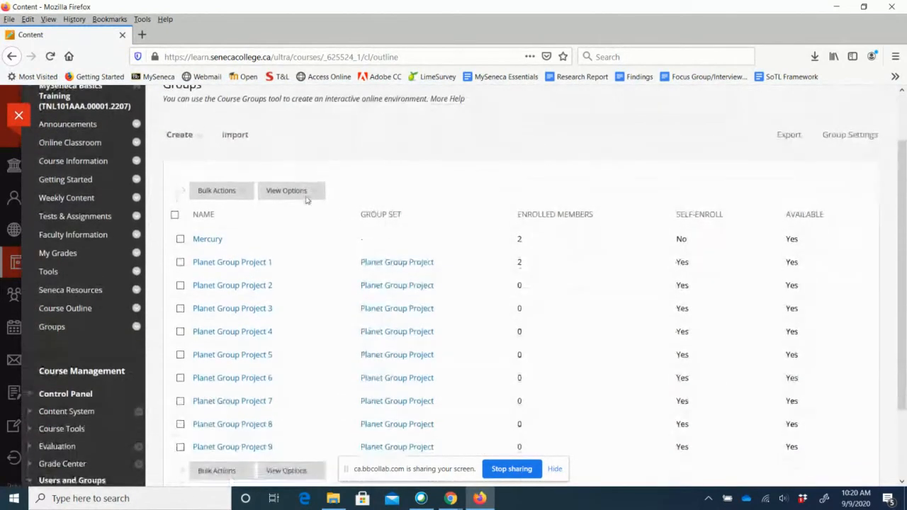
click(307, 199)
scroll(306, 201, down, 2)
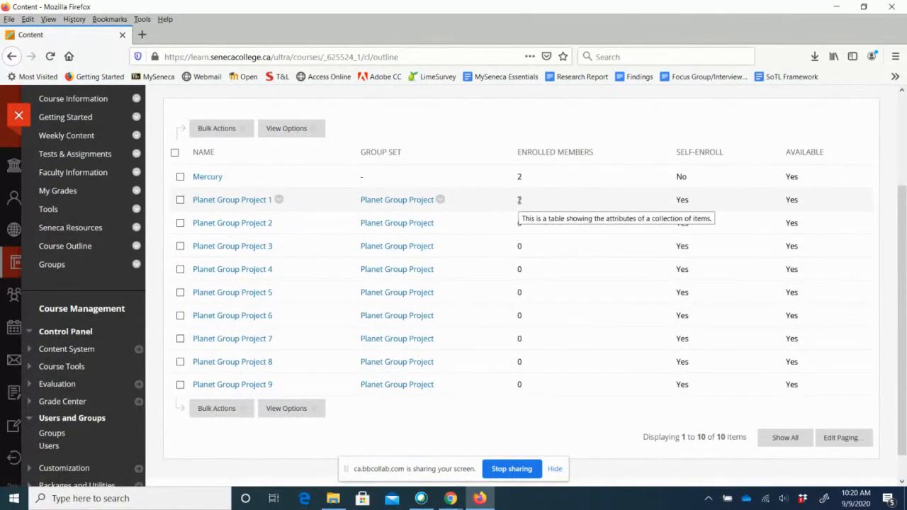
click(223, 201)
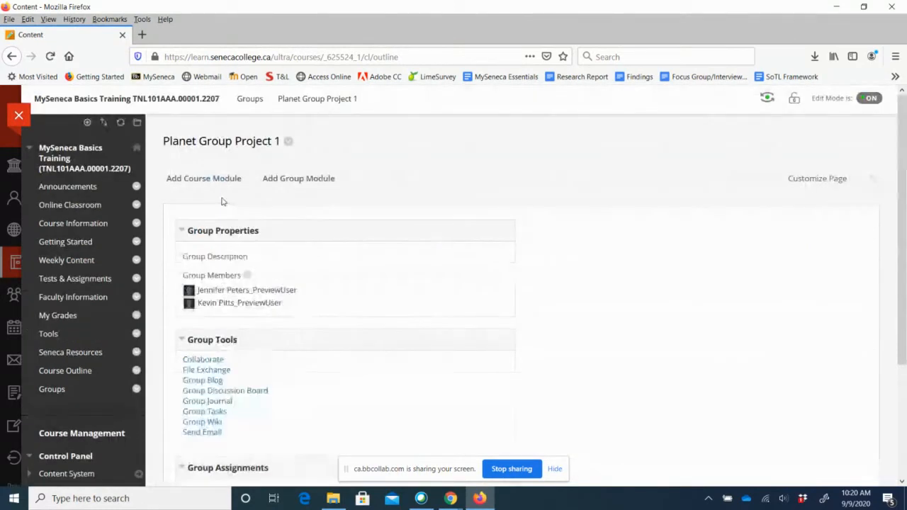
scroll(311, 223, down, 1)
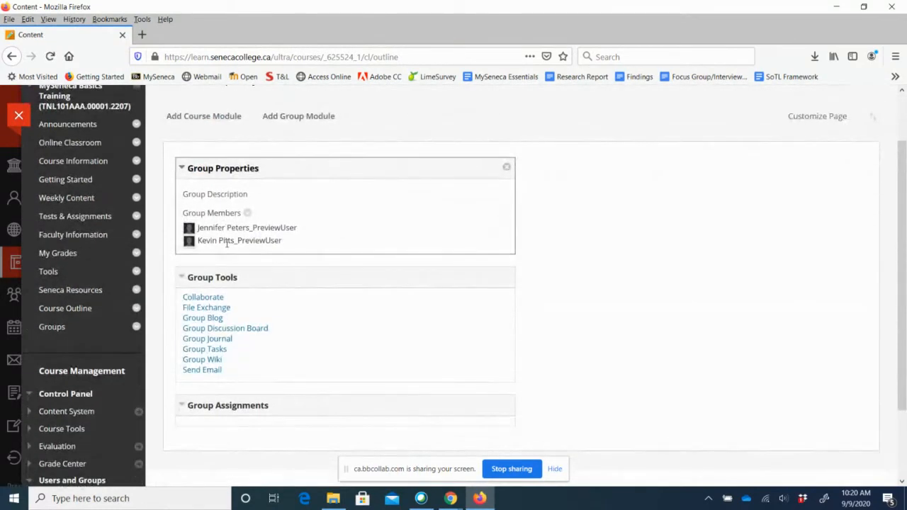
scroll(696, 291, up, 1)
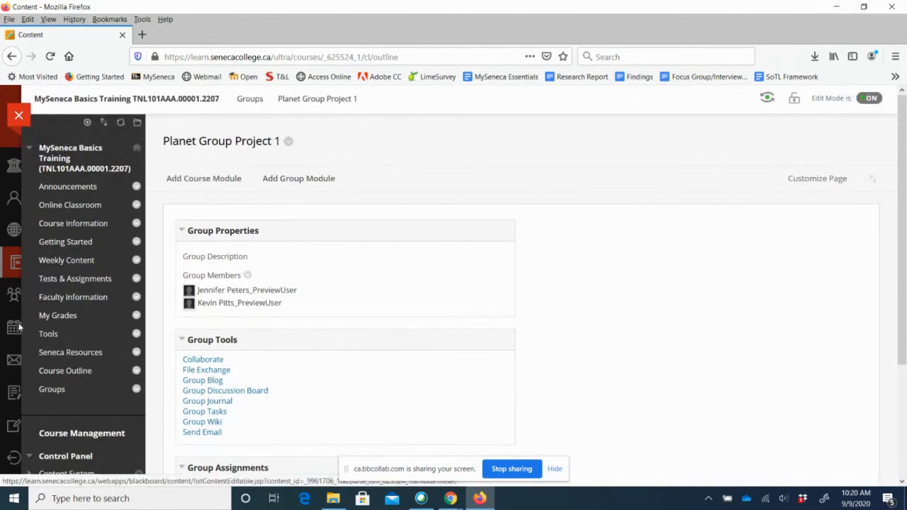
Return to the groups list and open the Planet Group Project set's membership for editing
click(45, 389)
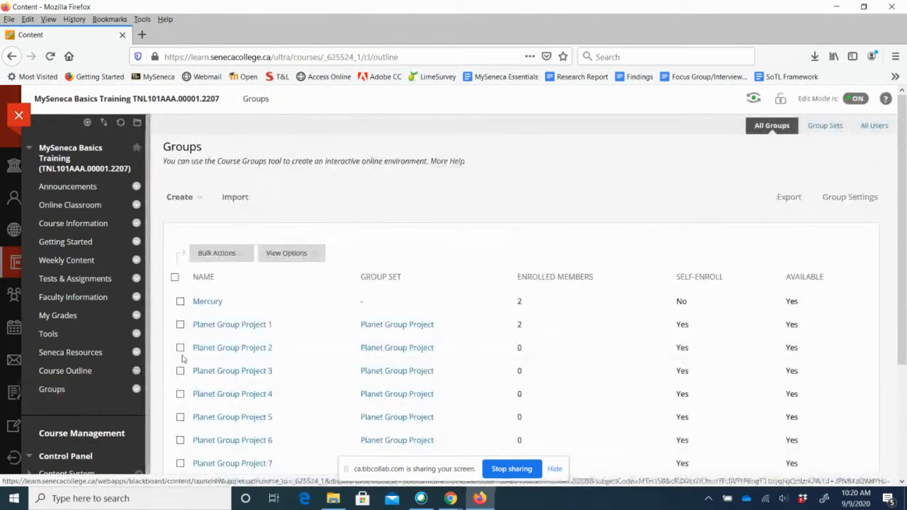
click(280, 324)
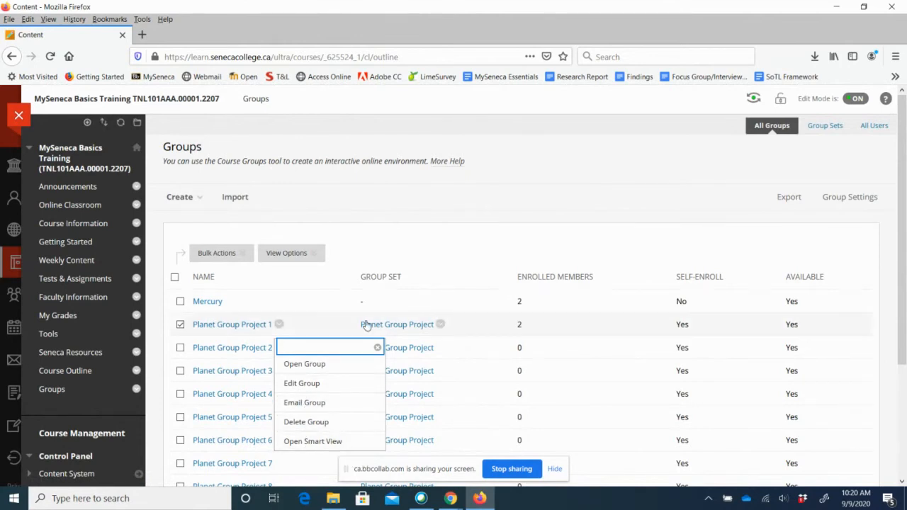
click(311, 279)
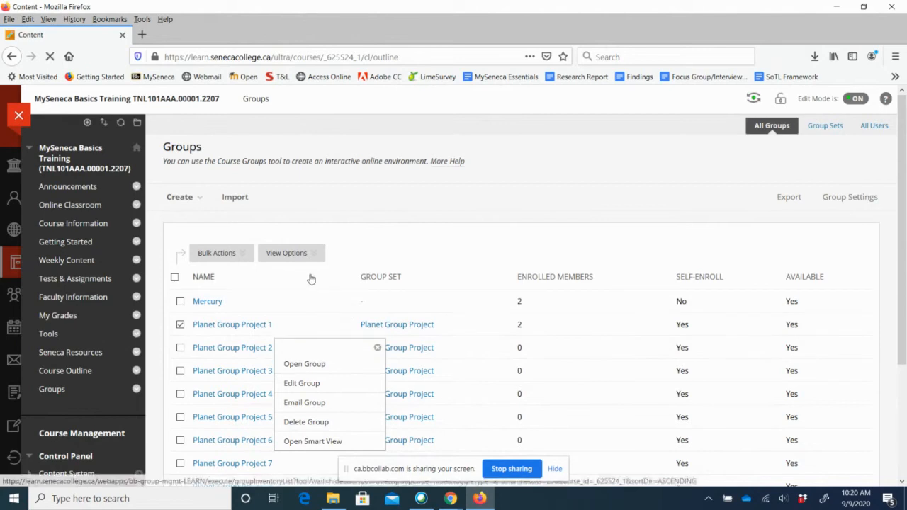
click(439, 325)
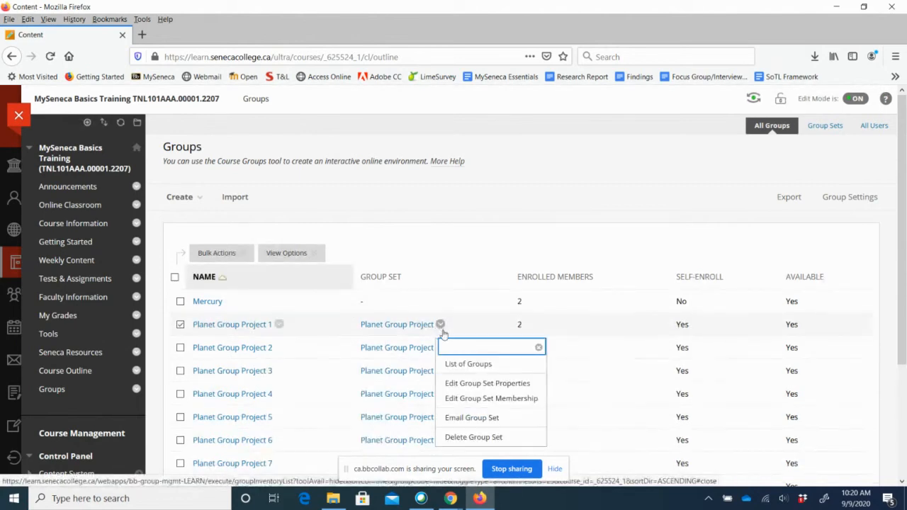
click(475, 399)
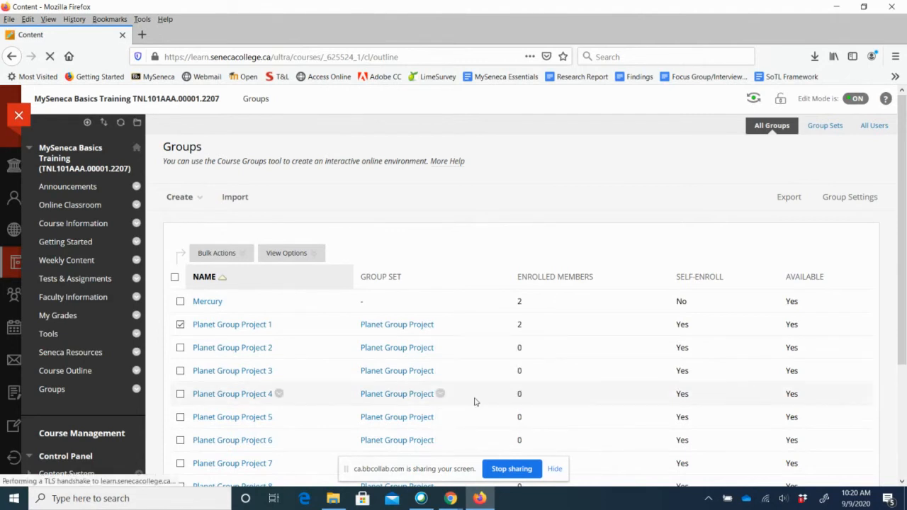
Remove the second listed preview user from Planet Group Project 1 and add that user to Planet Group Project 2
scroll(520, 271, down, 5)
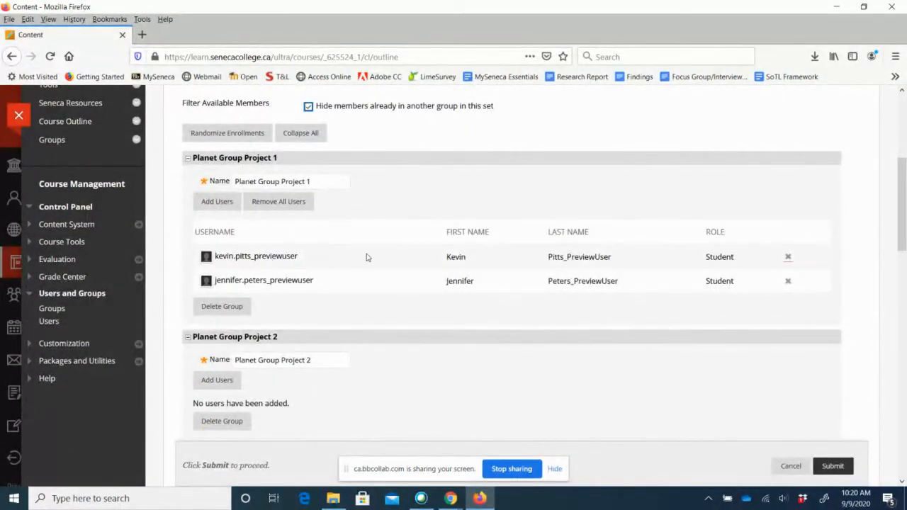
click(789, 282)
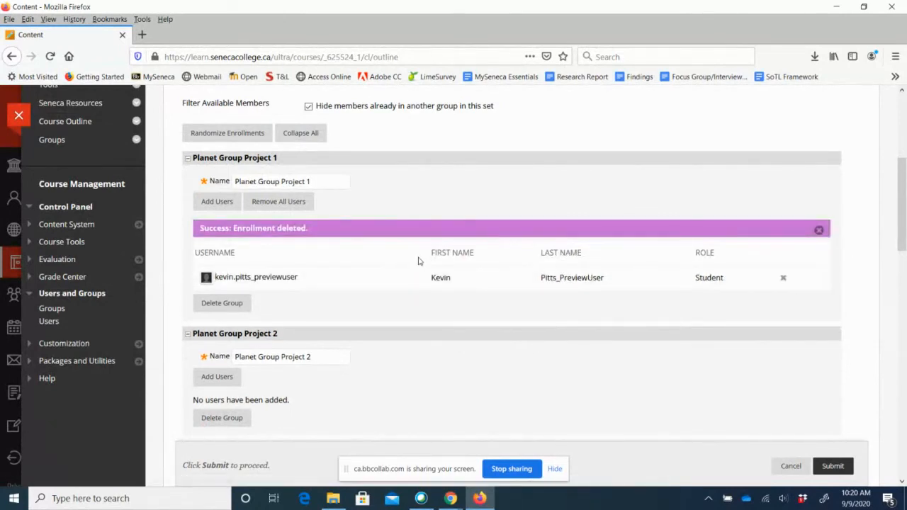
scroll(418, 260, down, 2)
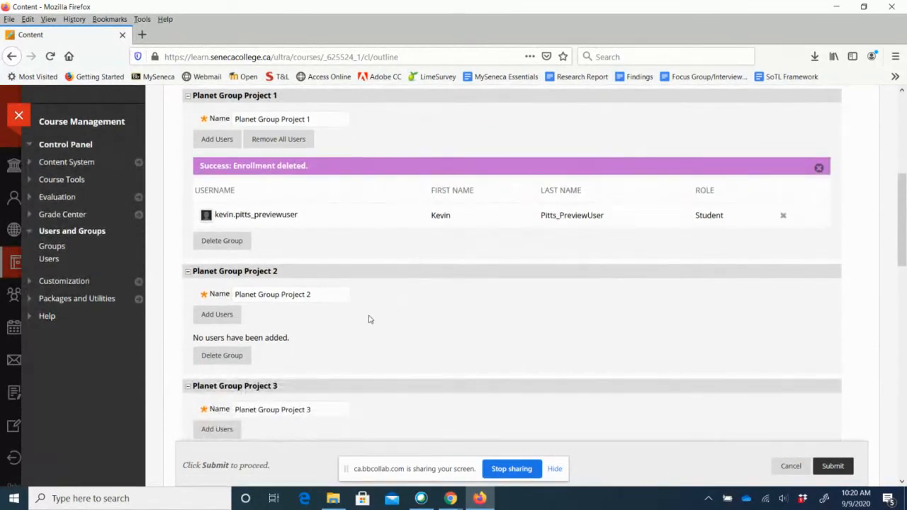
click(217, 315)
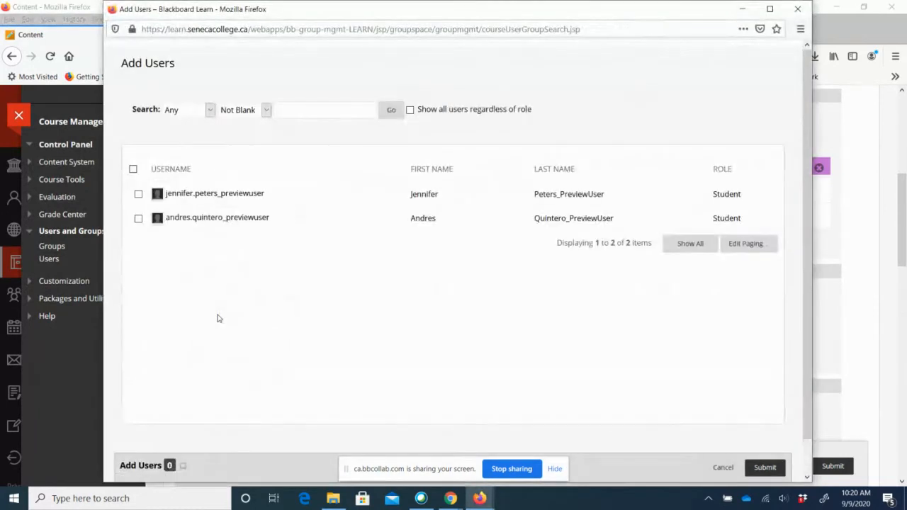
click(139, 195)
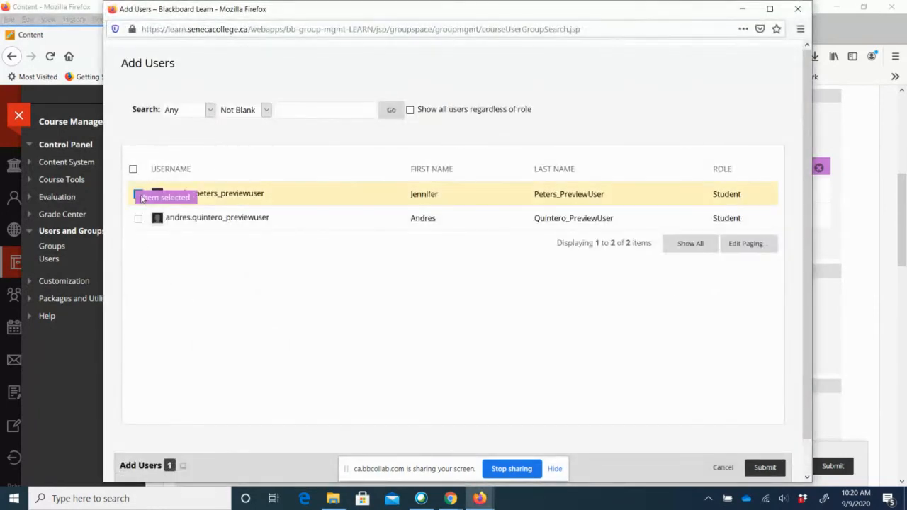
click(760, 467)
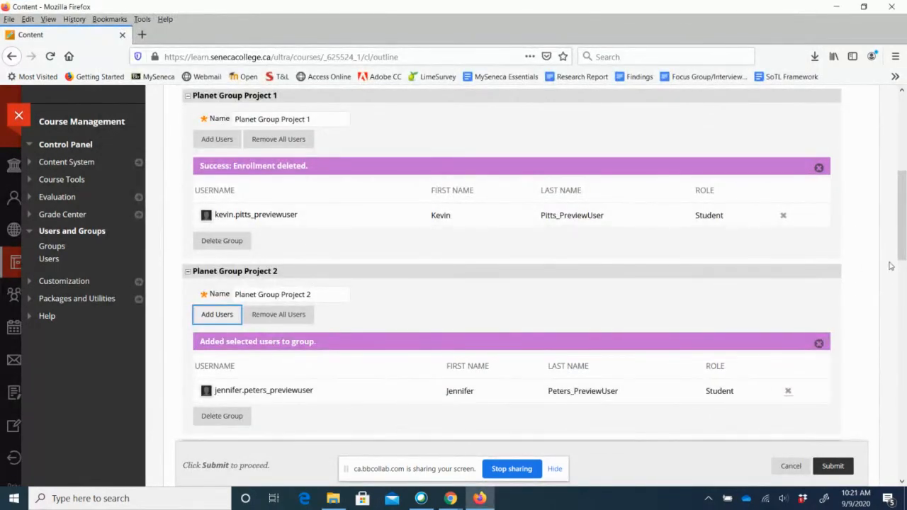
Leave the group set enrollments page for the groups list and check each user's group memberships under All Users
scroll(902, 257, down, 2)
drag(902, 255, 904, 170)
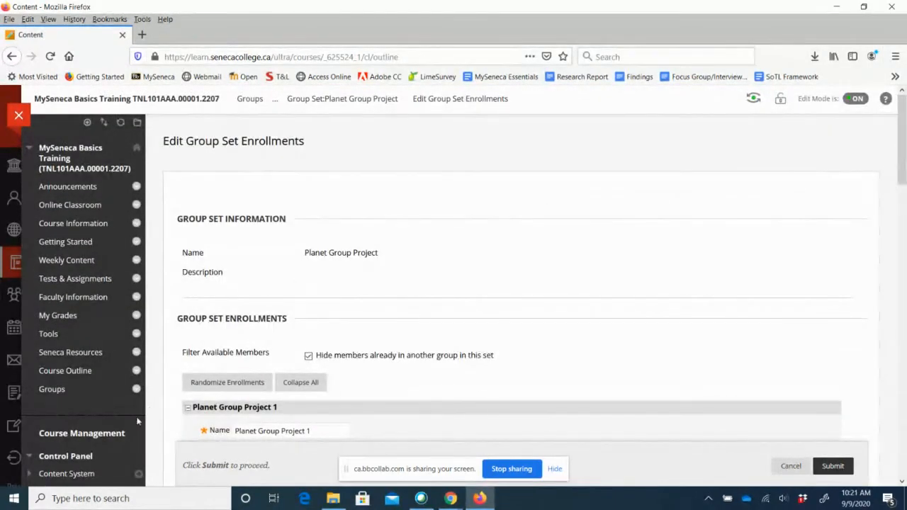
click(52, 391)
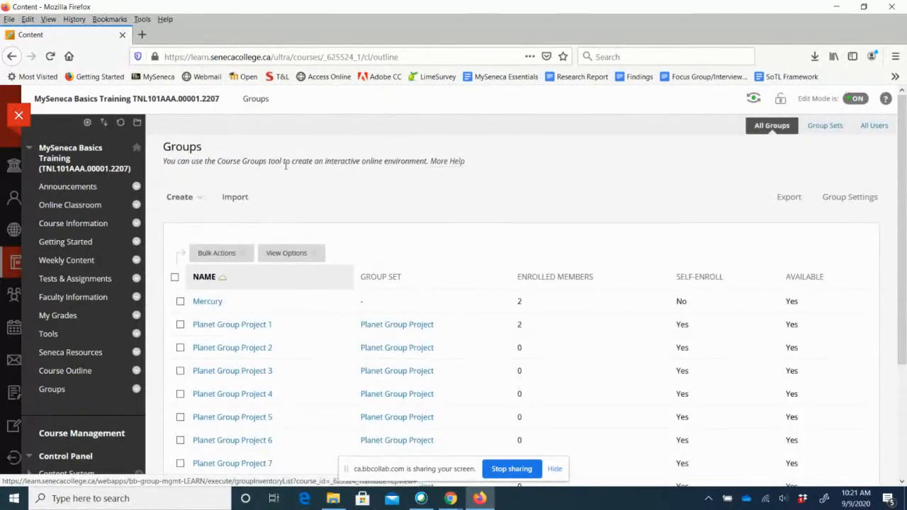
click(874, 126)
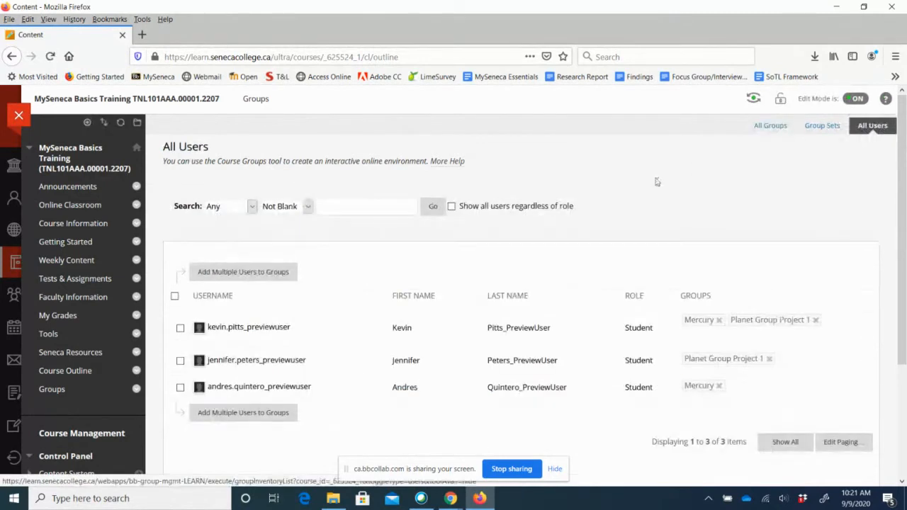
scroll(615, 209, down, 2)
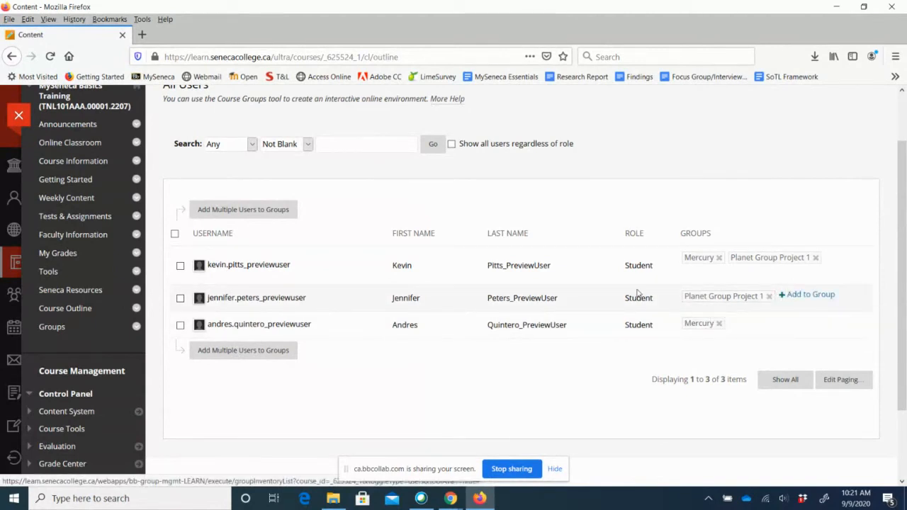
scroll(599, 367, up, 2)
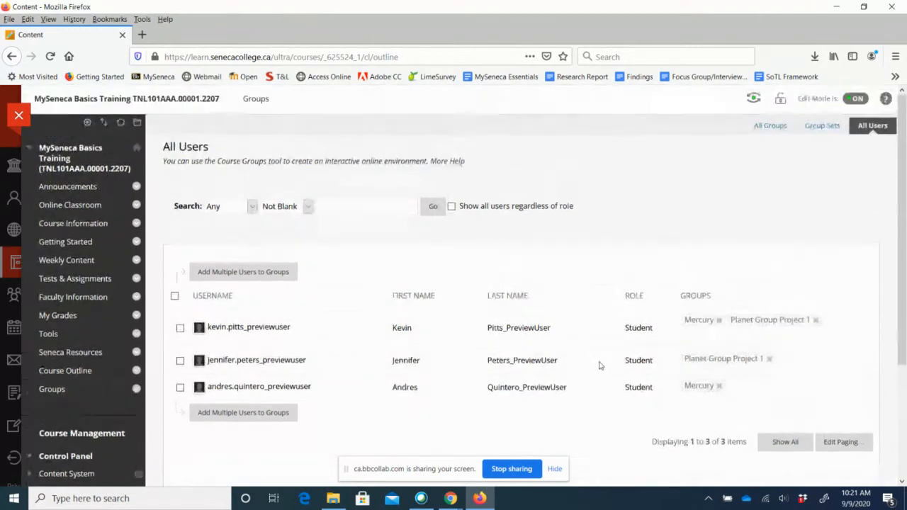
In the group settings, stop permitting students to create single self-enrolled groups or edit student-created groups, and submit the change
click(57, 390)
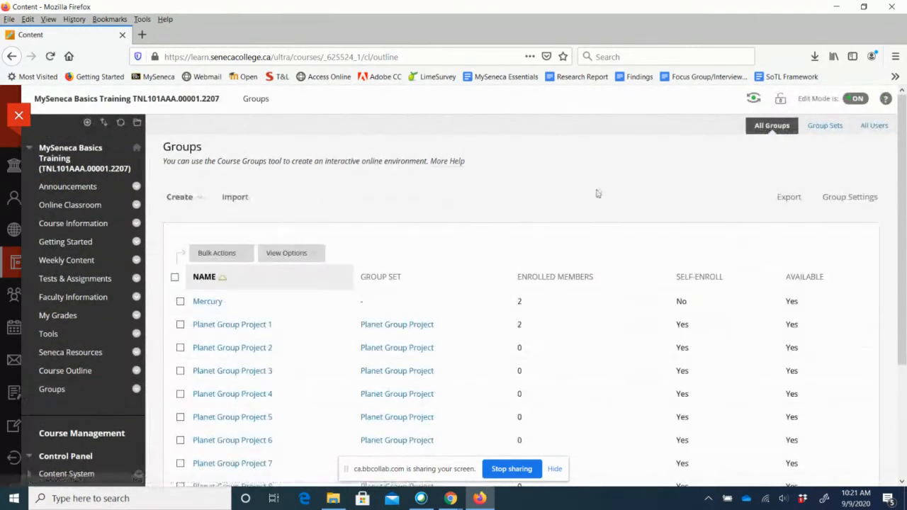
click(842, 199)
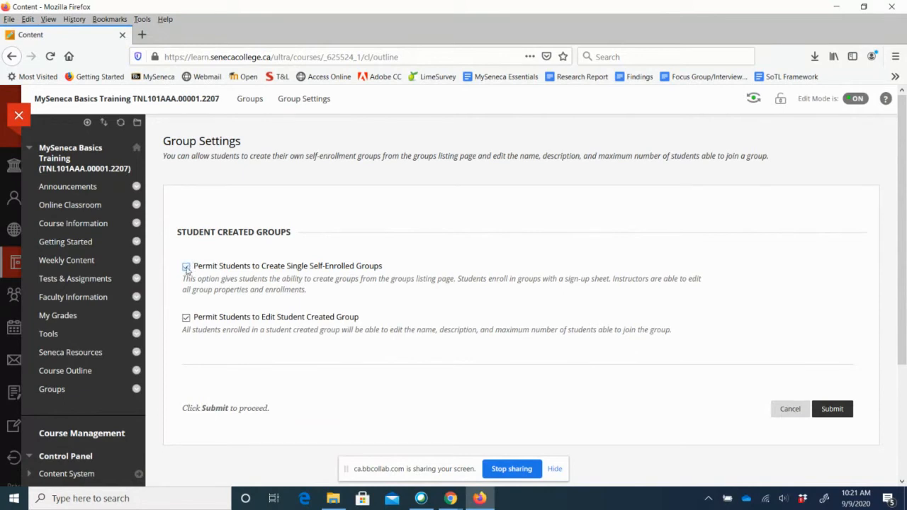
click(186, 318)
click(831, 409)
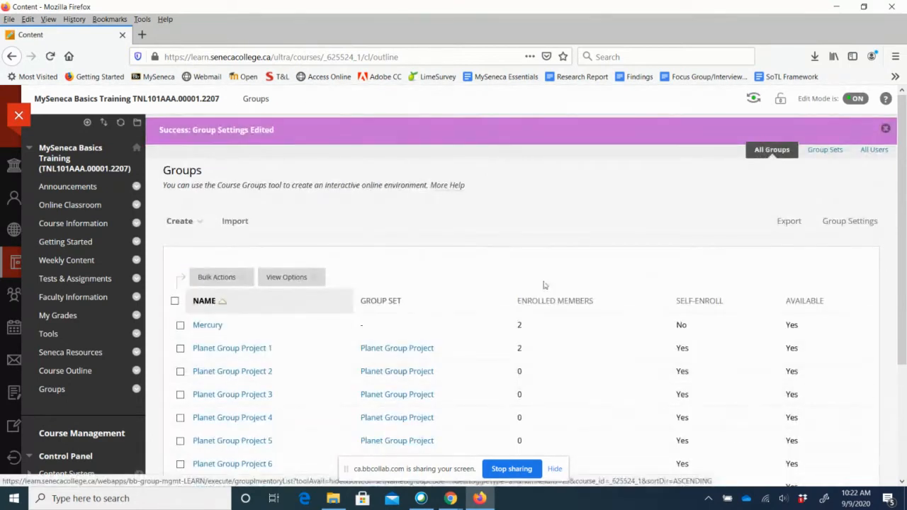
click(886, 129)
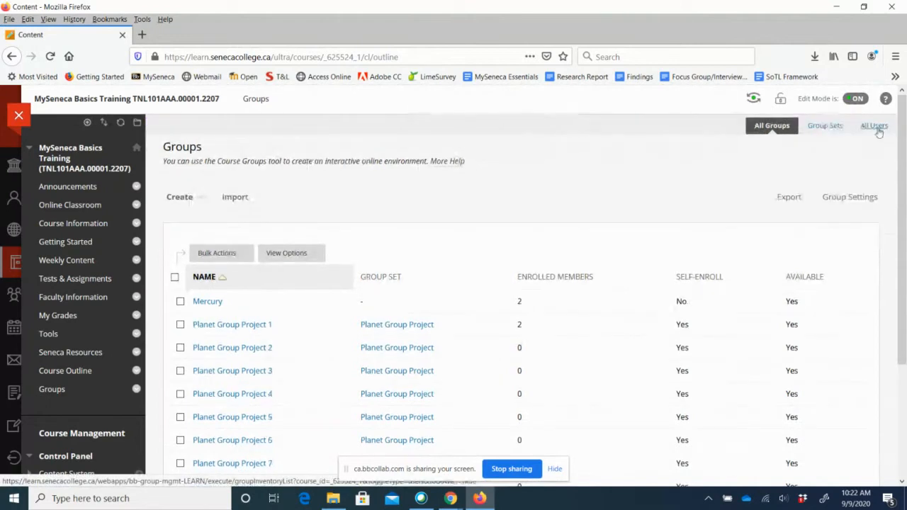
Check the Groups page in student preview, and exit the preview keeping the preview user and all data
click(754, 99)
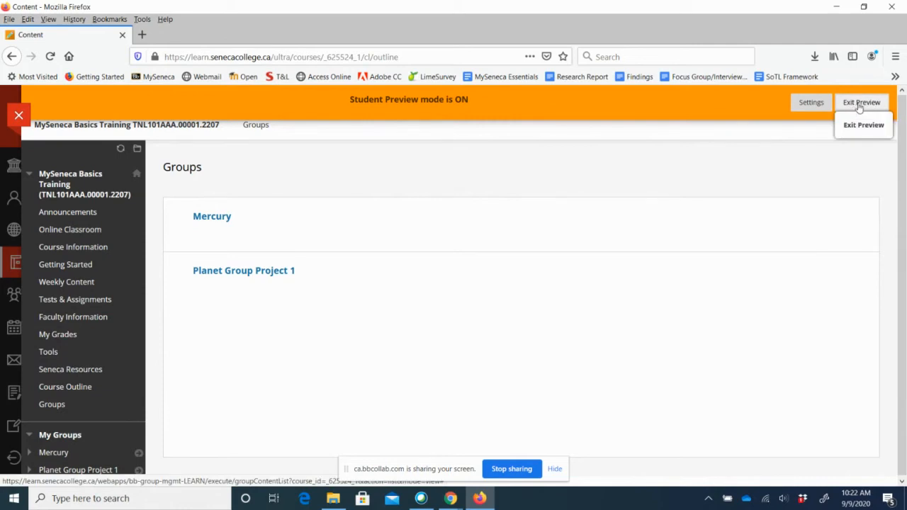
click(860, 106)
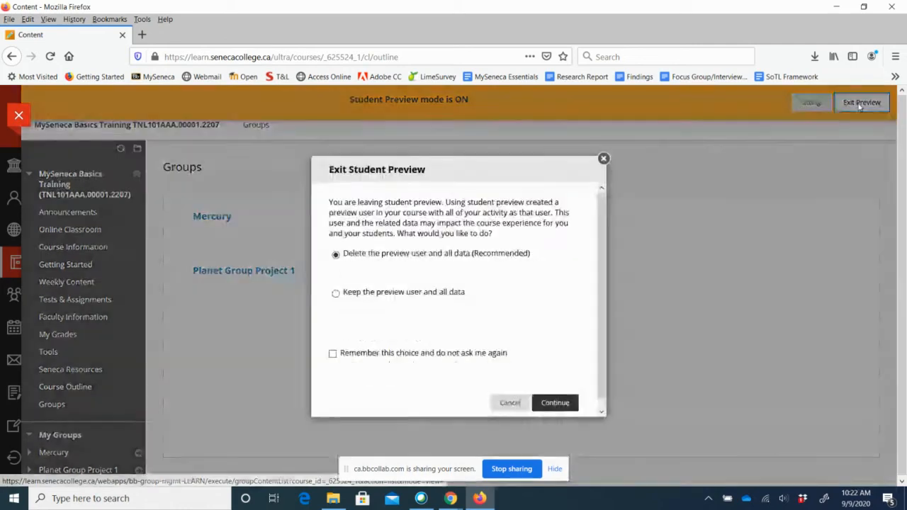
click(336, 295)
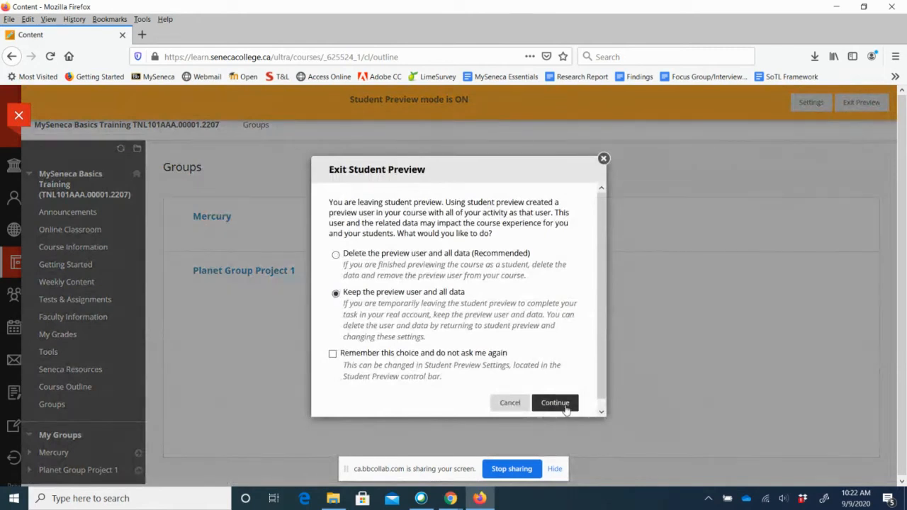
click(566, 407)
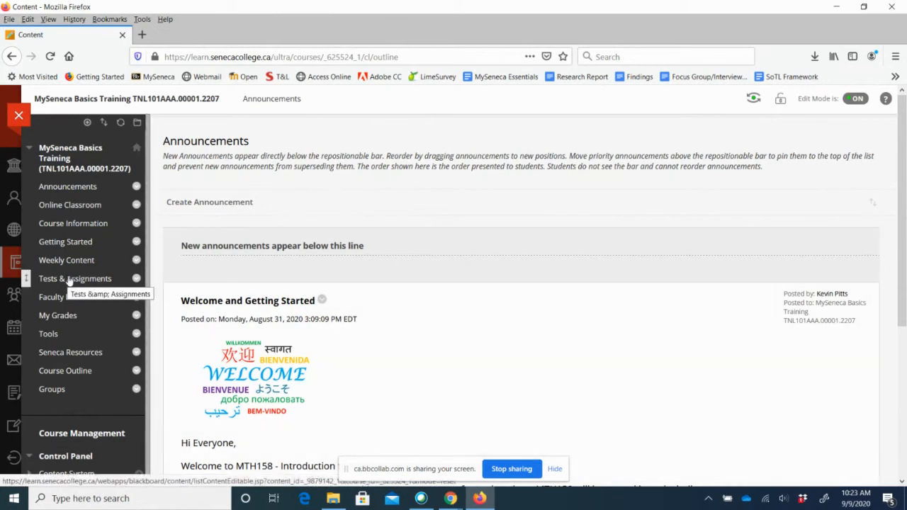
Start a new assignment in Tests & Assignments and name it Planet Project
click(69, 279)
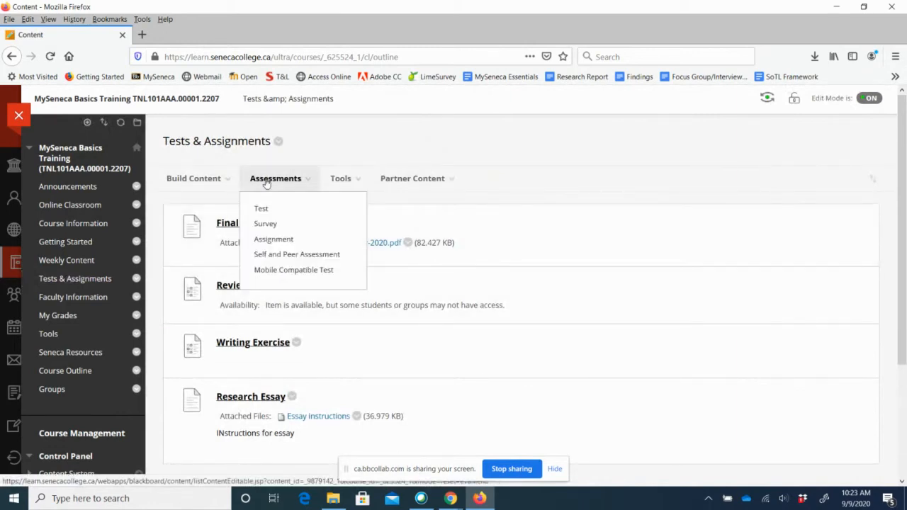
click(274, 241)
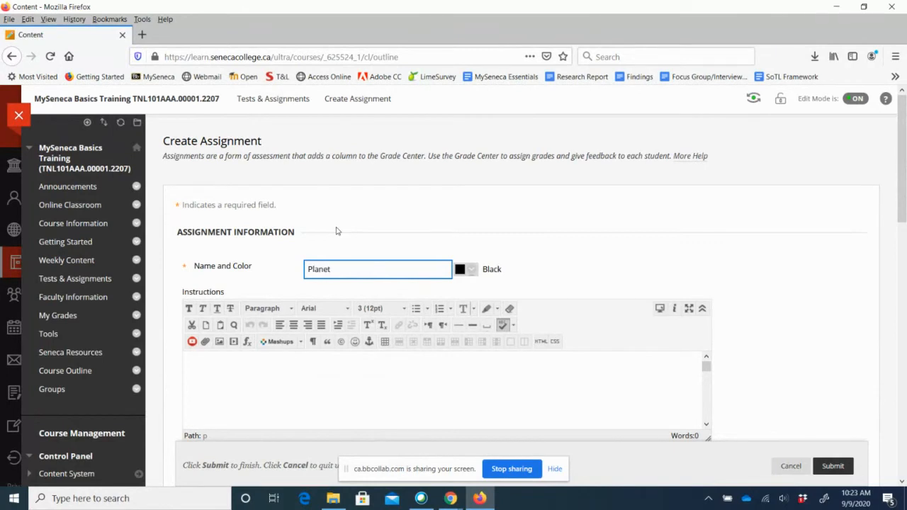
text(Planet Project)
Enter the assignment instructions "Review the instructions in the attached document." and set their font size to 4 (14pt)
click(220, 373)
text(Re)
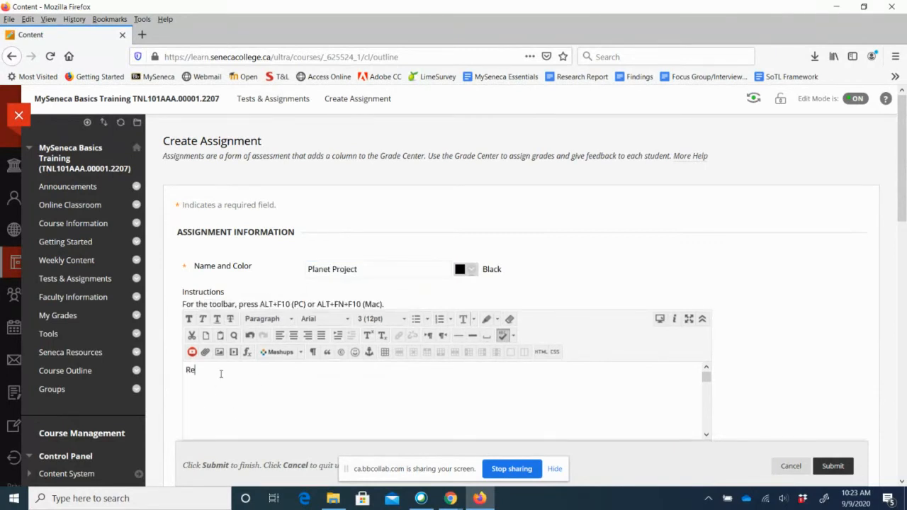
text(view the instructions in the attached do)
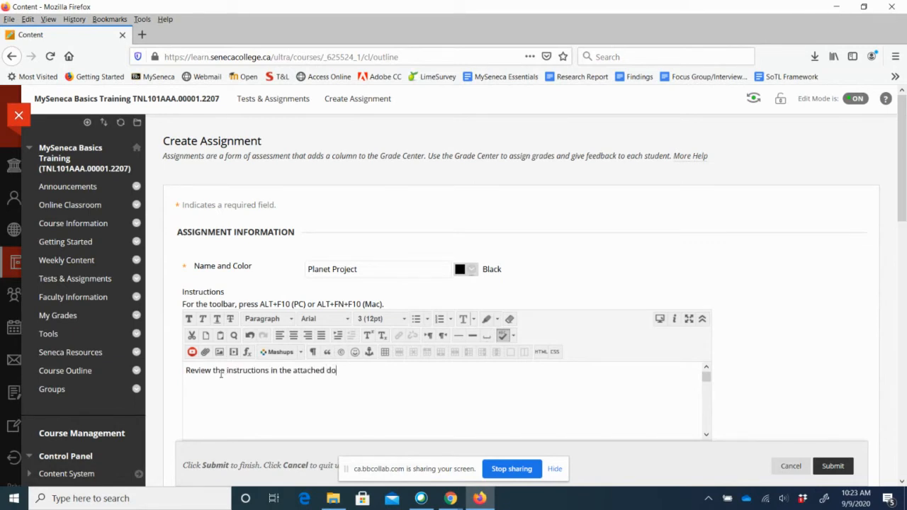
text(cument.)
drag(378, 374, 183, 371)
click(379, 321)
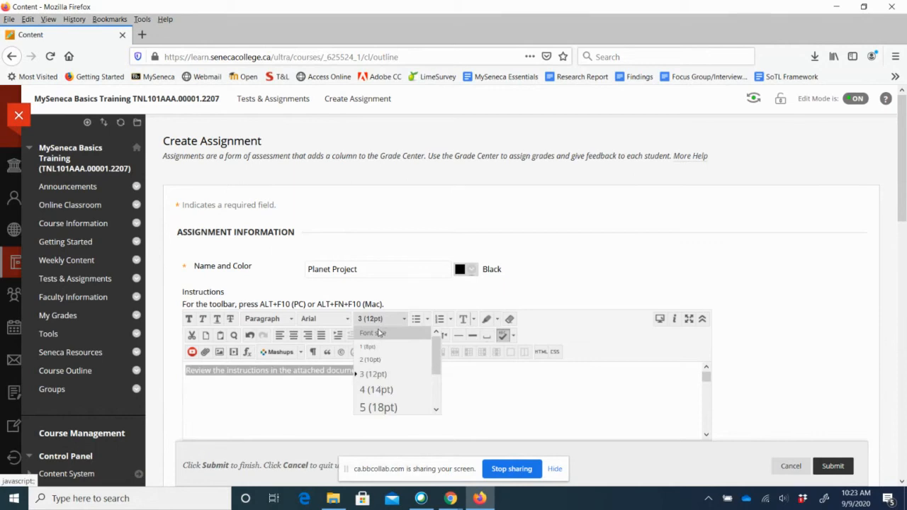
click(377, 390)
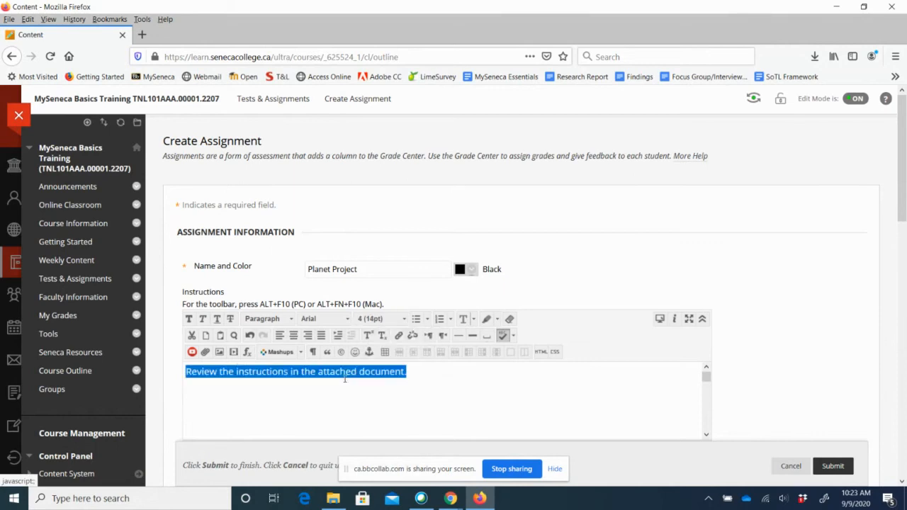
Attach Group Reflection Assignment.pdf from the computer's MySeneca-Beyond Assignments folder to the assignment files
click(204, 354)
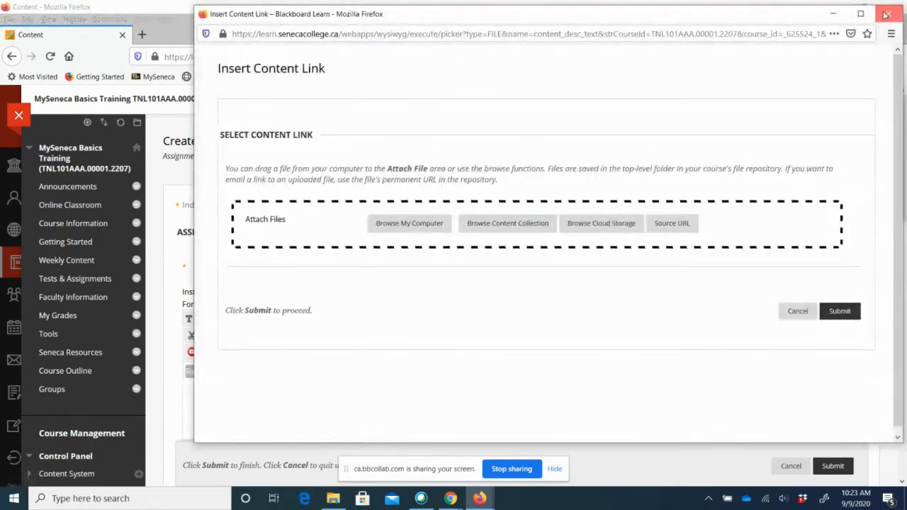
click(885, 14)
scroll(562, 287, down, 5)
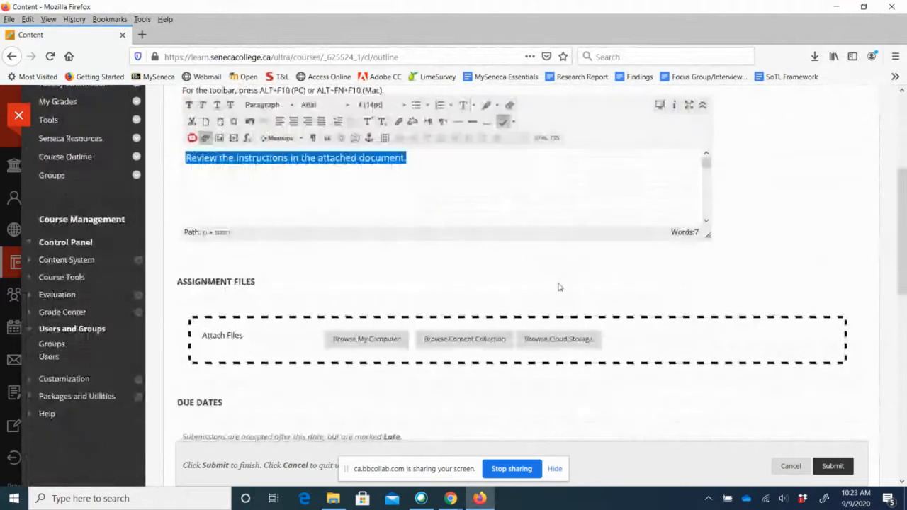
click(361, 305)
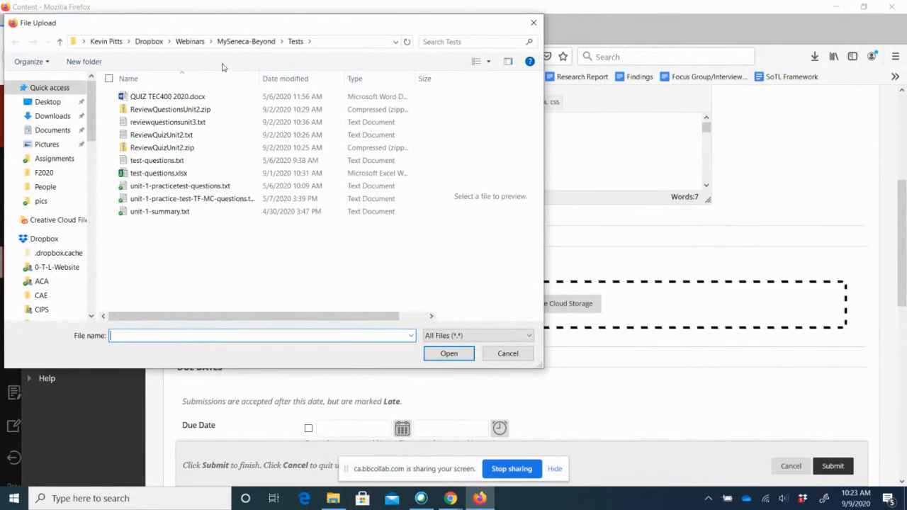
click(243, 42)
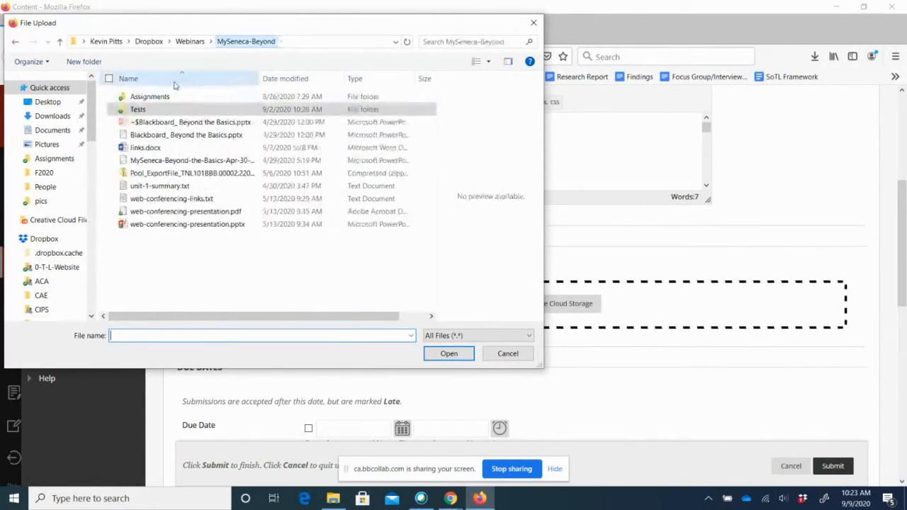
double_click(160, 98)
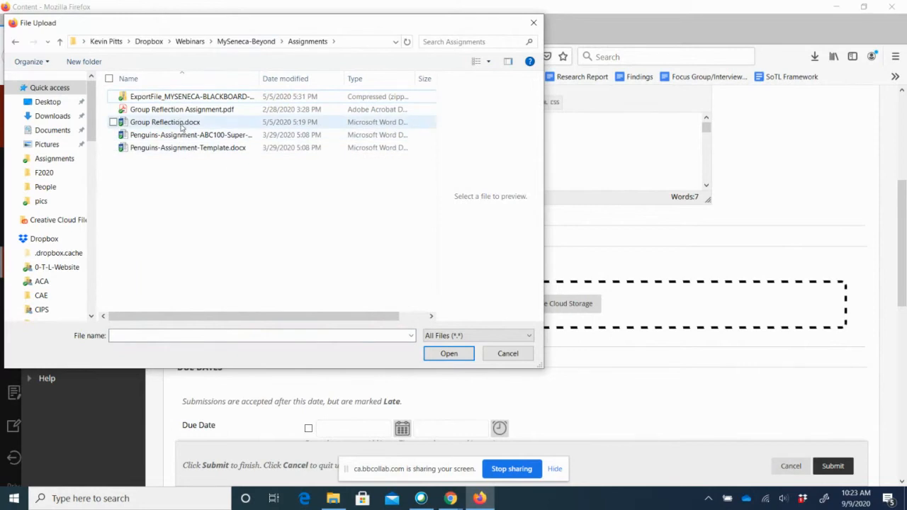
click(182, 126)
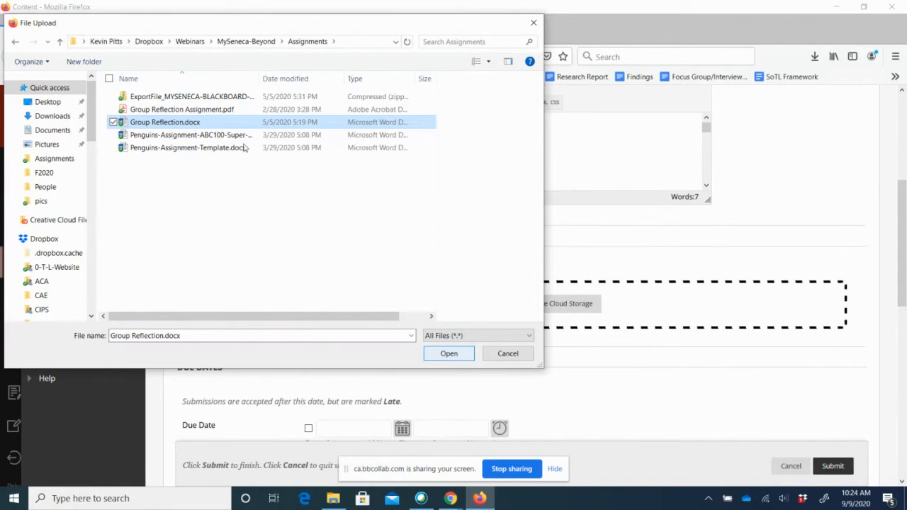
click(183, 110)
click(183, 111)
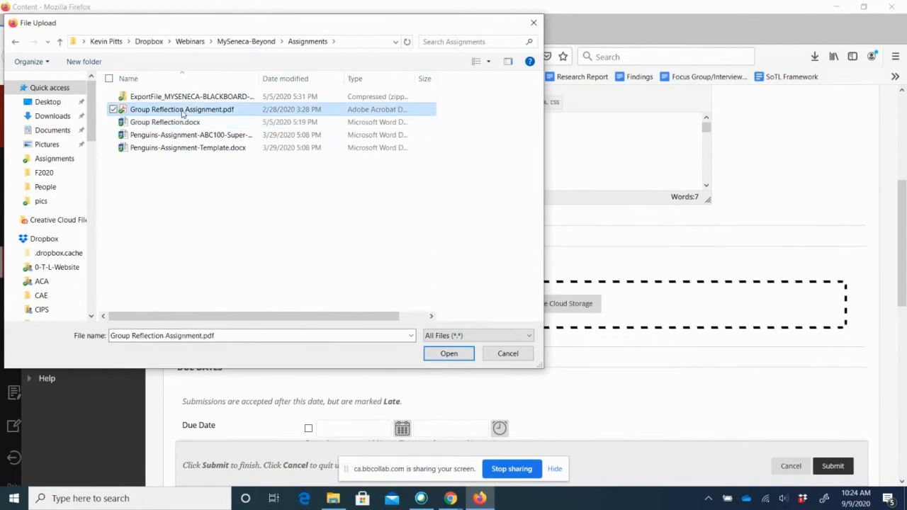
click(455, 354)
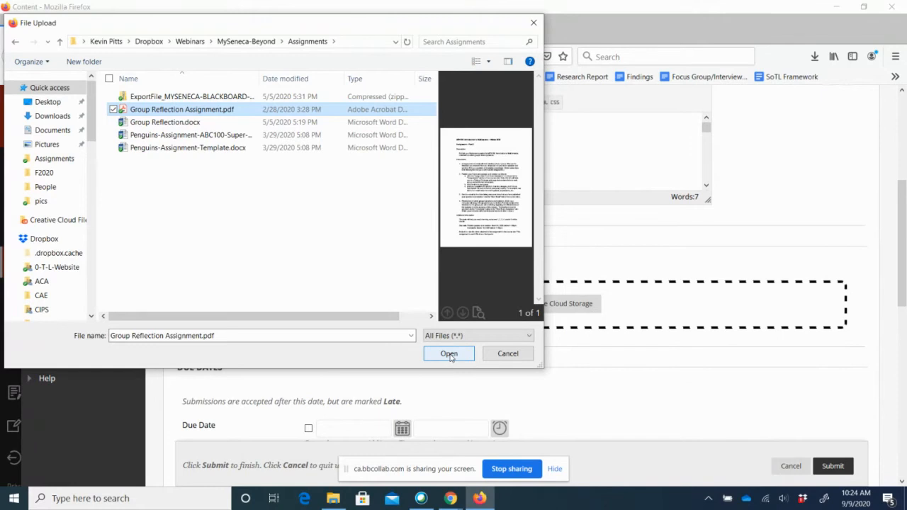
click(449, 353)
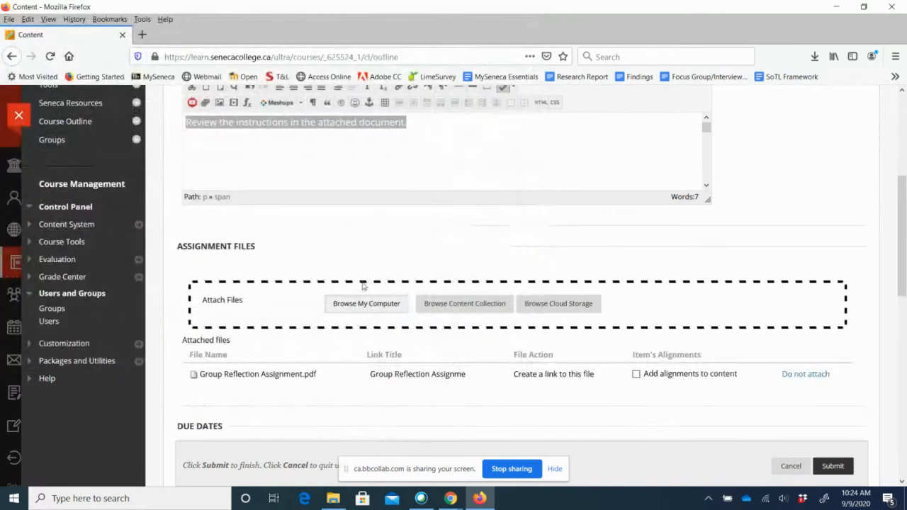
Extend the assignment name to Planet Project Group Reflection
scroll(390, 235, up, 3)
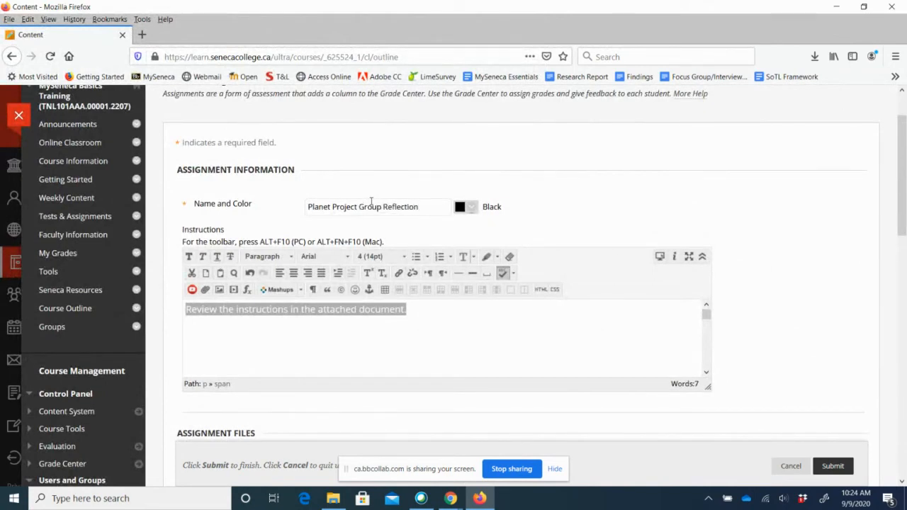
click(370, 202)
Enable the assignment's due date and set it to 09/16/2020
scroll(904, 195, down, 2)
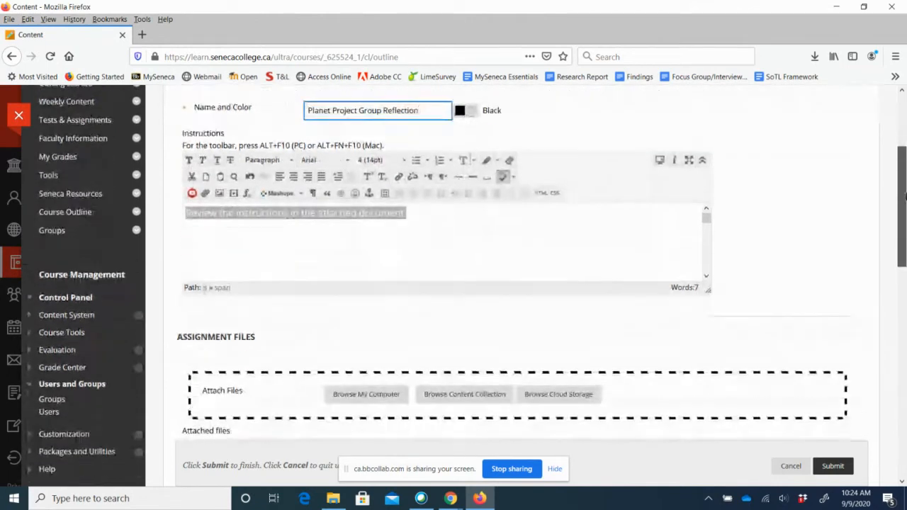
drag(905, 195, 905, 301)
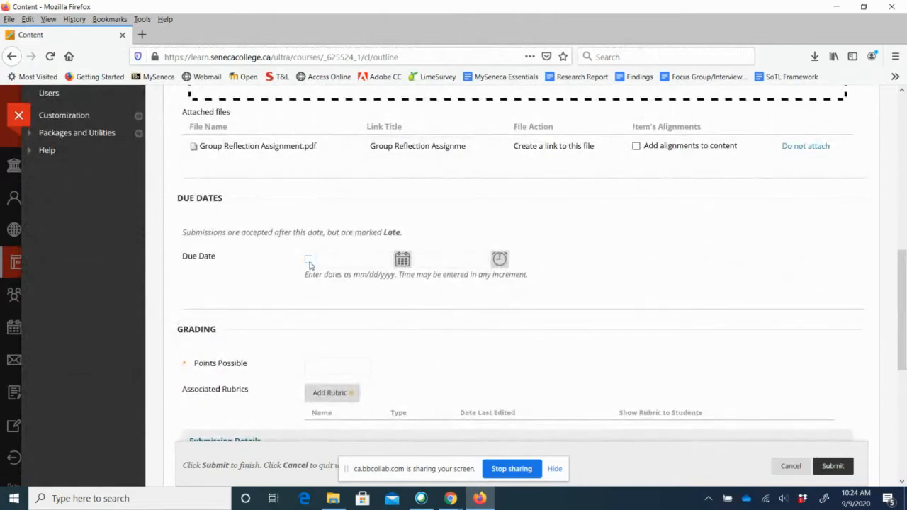
click(309, 262)
click(400, 263)
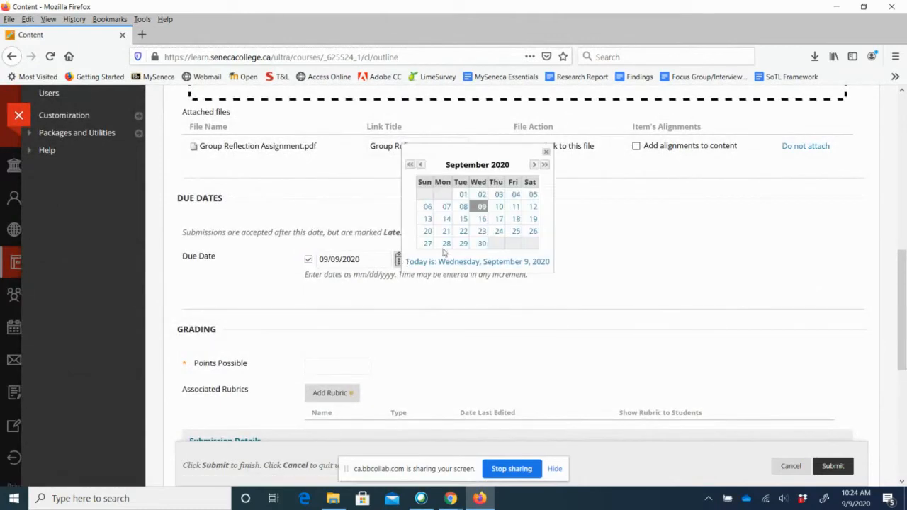
click(482, 219)
Set the assignment's points possible to 10 in the grading section
scroll(632, 301, down, 2)
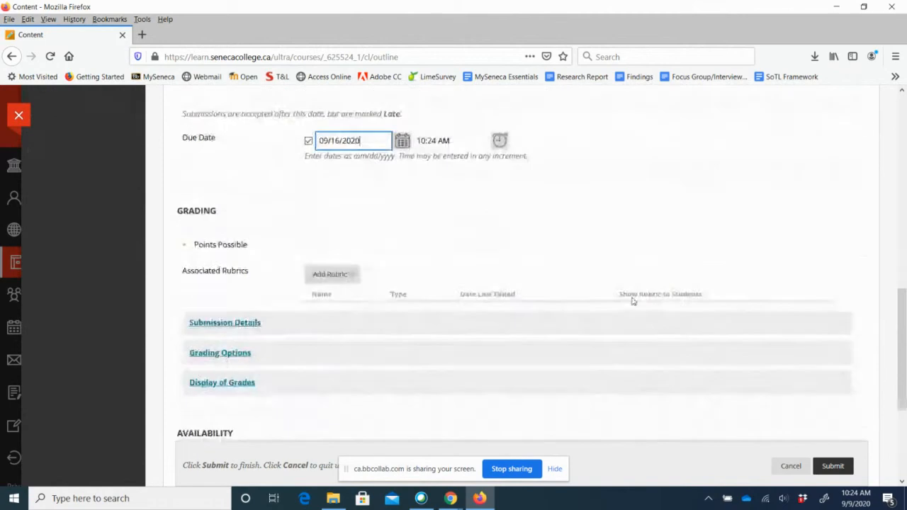
click(318, 241)
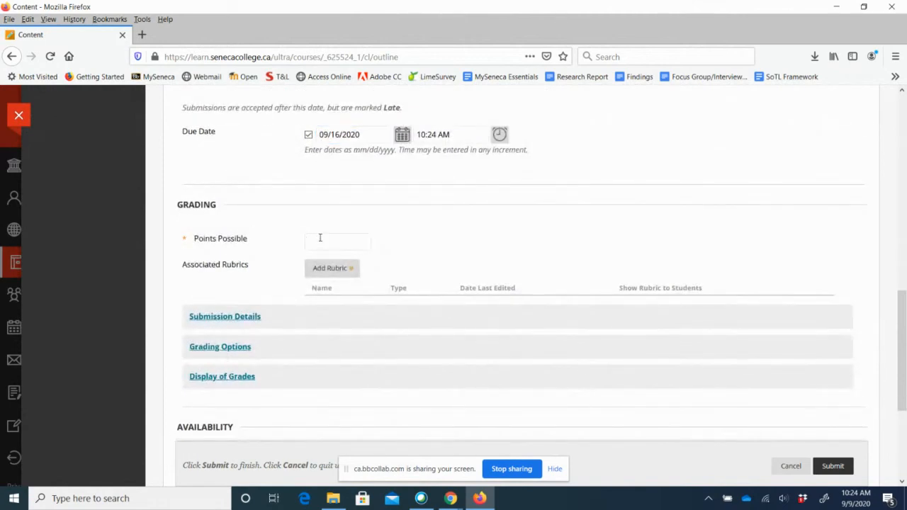
text(10)
Associate the existing Assignment 1 Rubric with the assignment, keeping the points possible at 10
click(339, 270)
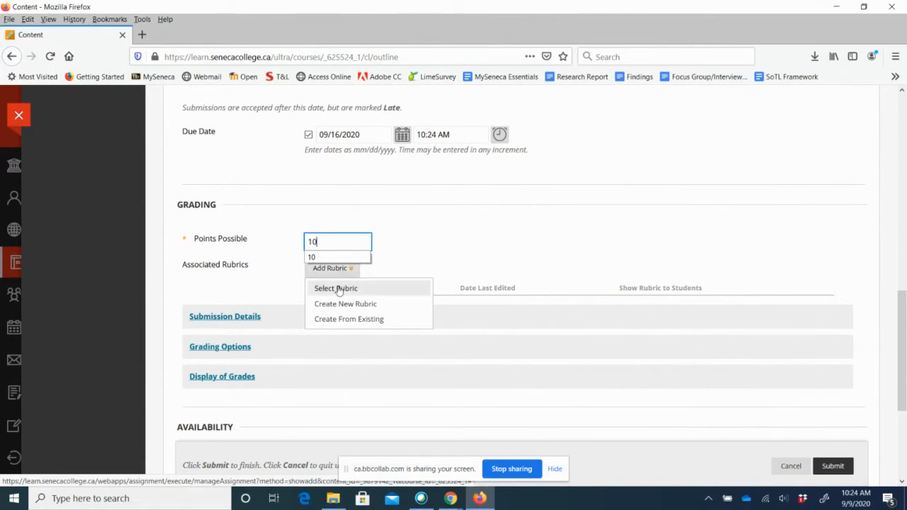
click(337, 288)
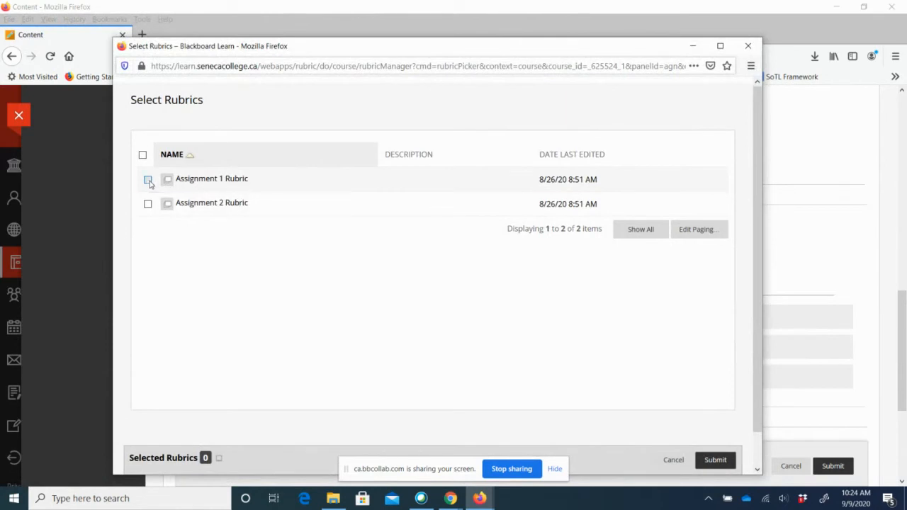
click(148, 181)
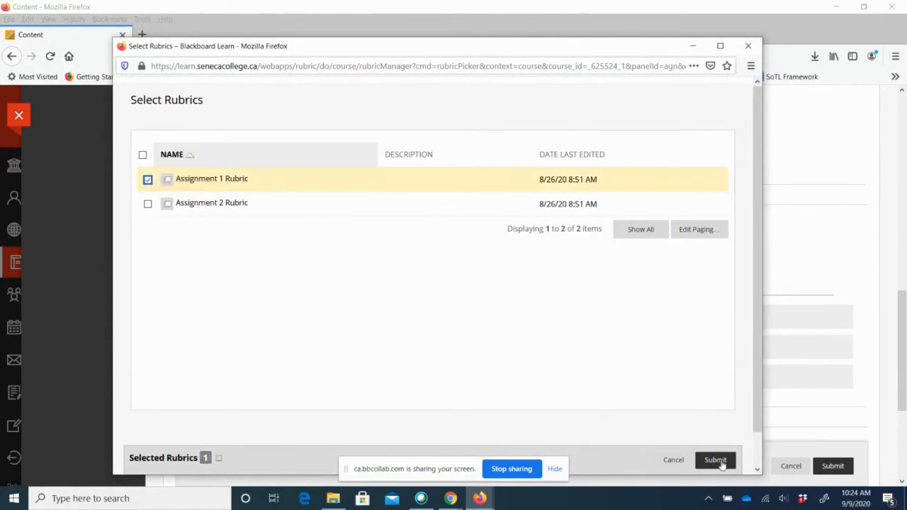
click(719, 461)
click(487, 258)
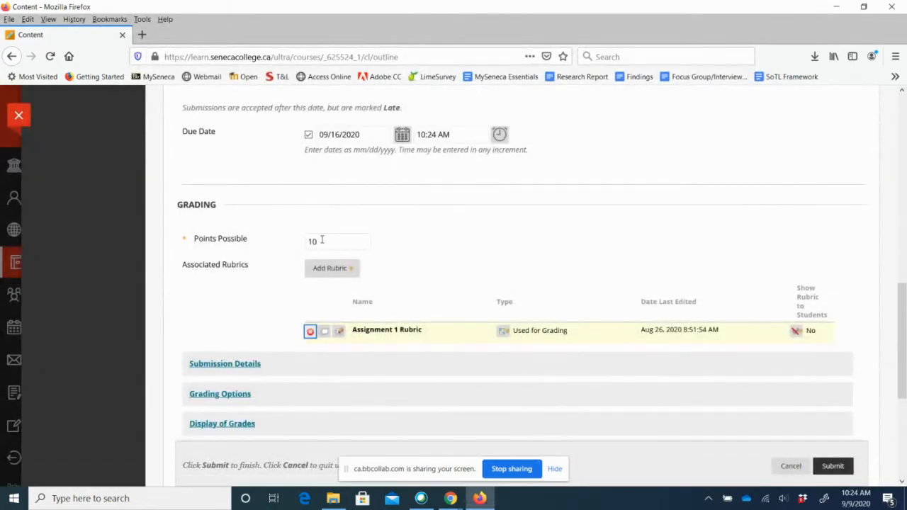
Show Assignment 1 Rubric to students using the Yes (With Rubric Scores) option
click(322, 274)
click(811, 330)
click(798, 331)
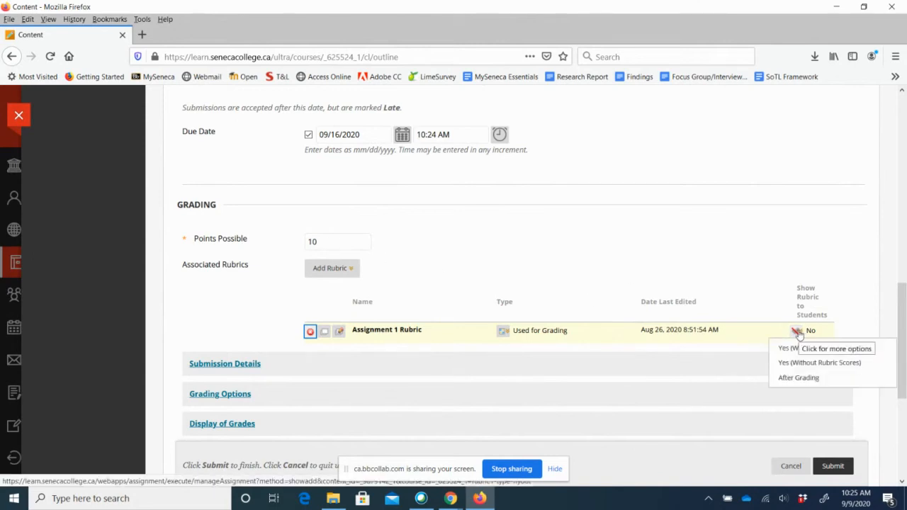
click(799, 348)
click(745, 318)
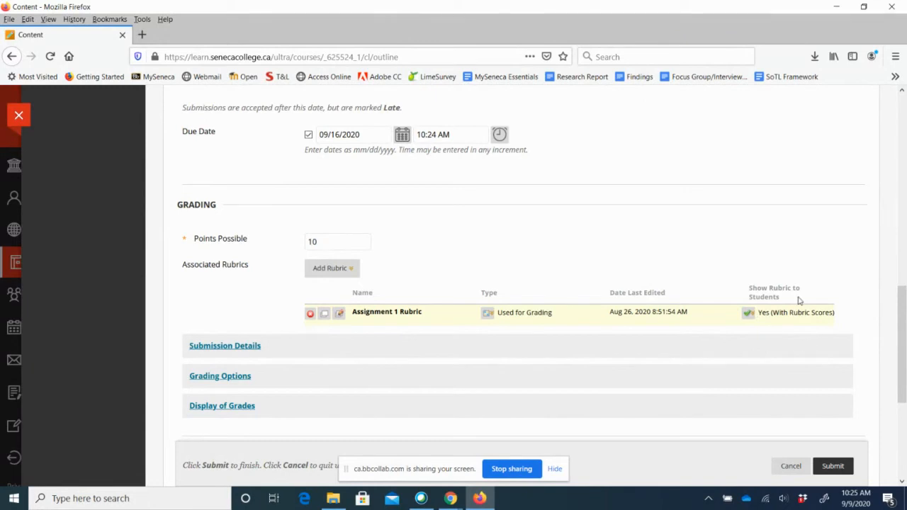
click(754, 318)
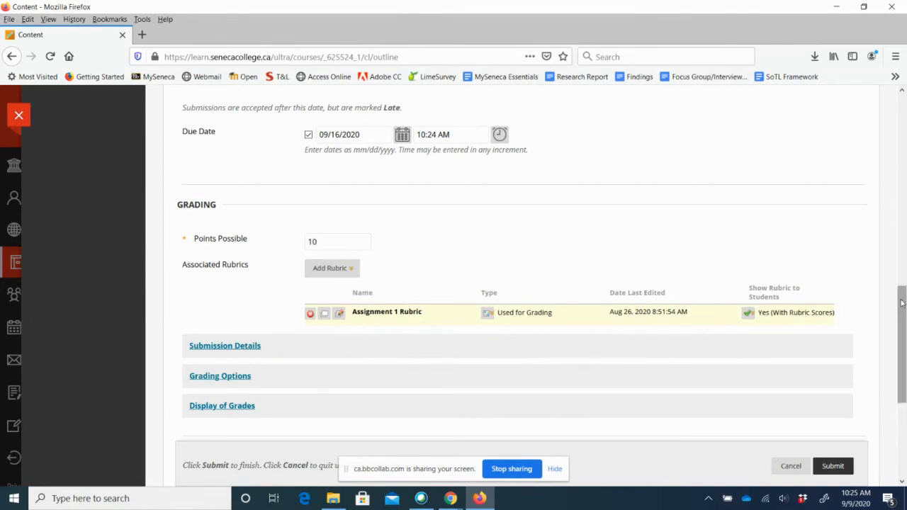
Set the assignment type to Group Submission in the submission details
drag(900, 304, 904, 323)
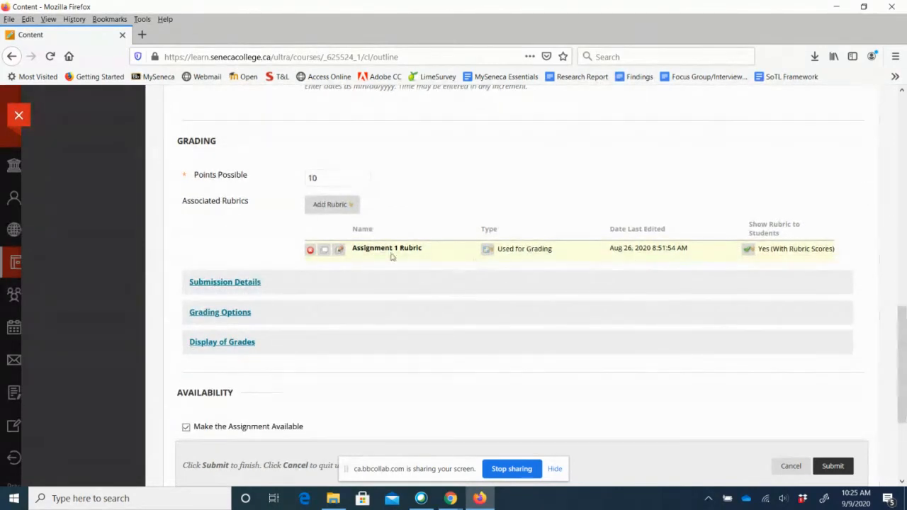
click(230, 282)
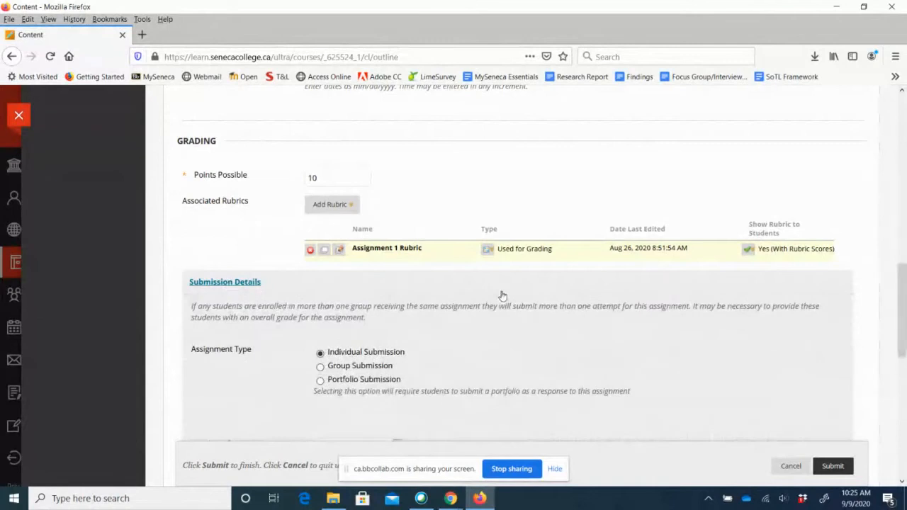
scroll(489, 308, down, 3)
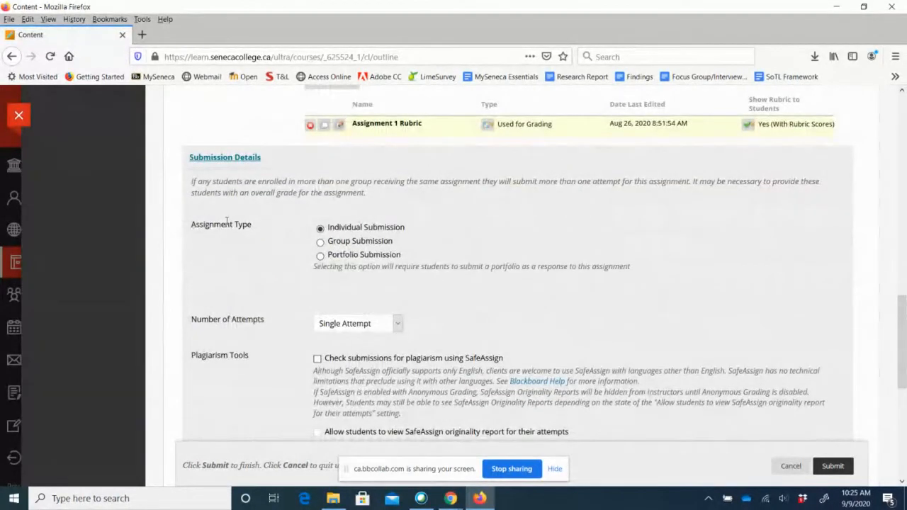
click(320, 241)
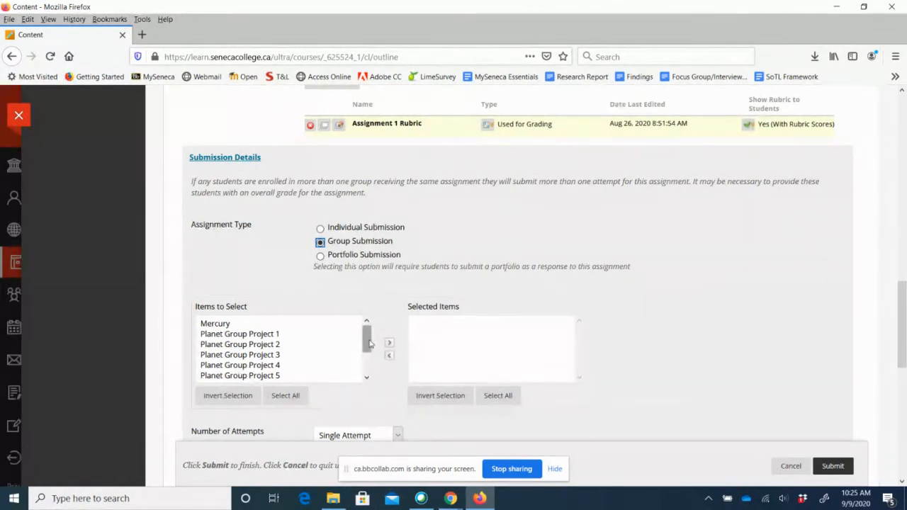
Highlight the full range from Planet Group Project 1 to Planet Group Project 9 among the available groups
click(301, 337)
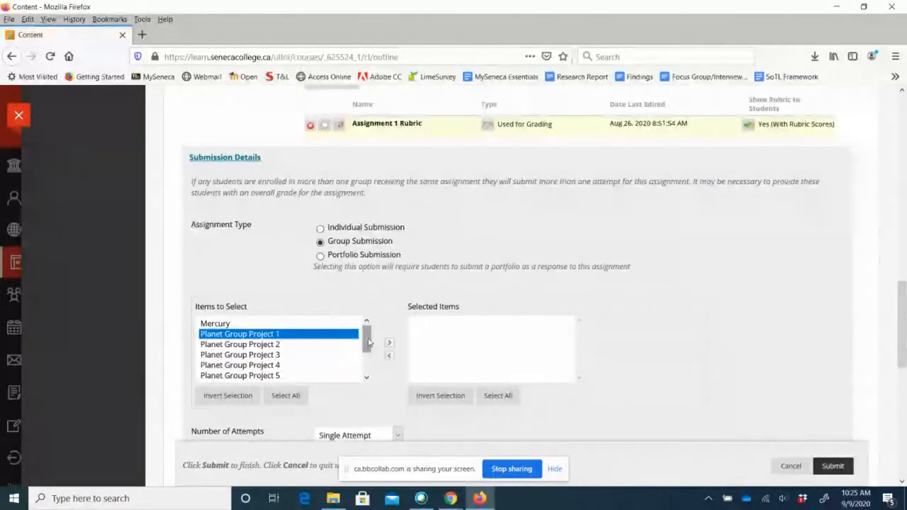
scroll(366, 345, down, 2)
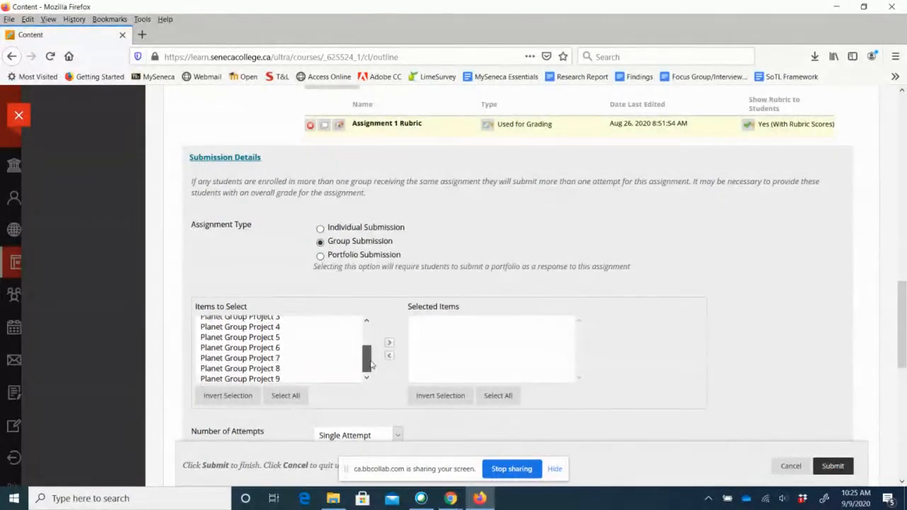
shift+click(273, 378)
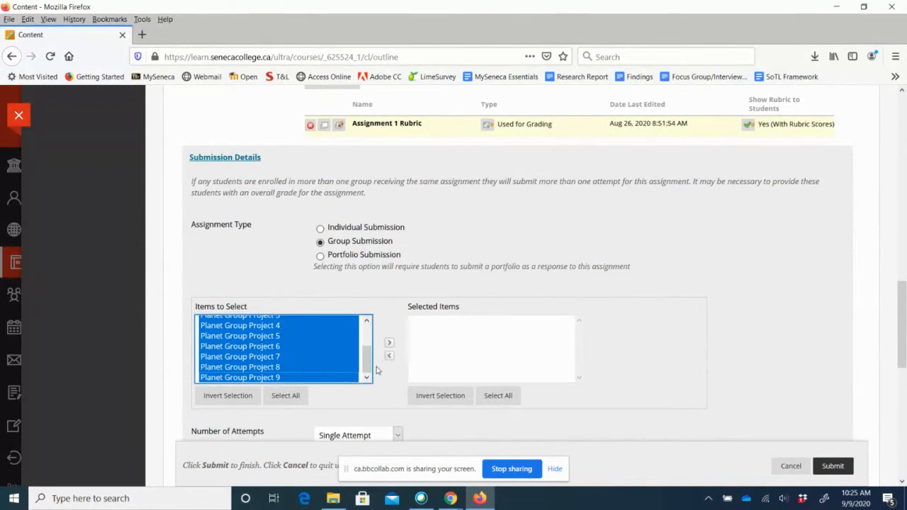
drag(368, 367, 375, 327)
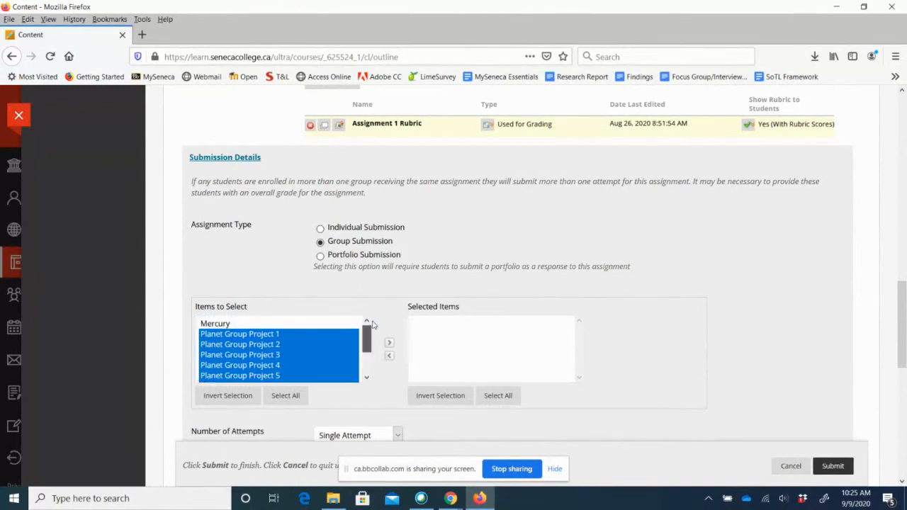
click(249, 337)
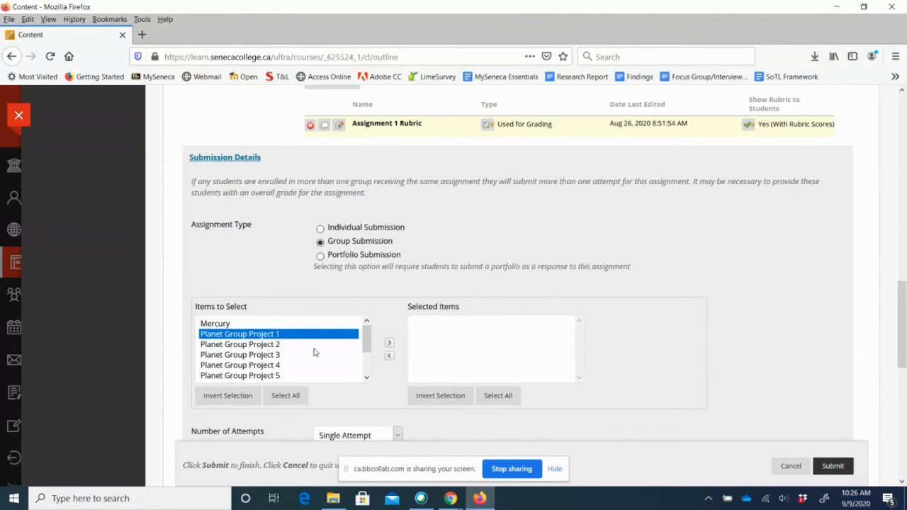
drag(369, 343, 349, 380)
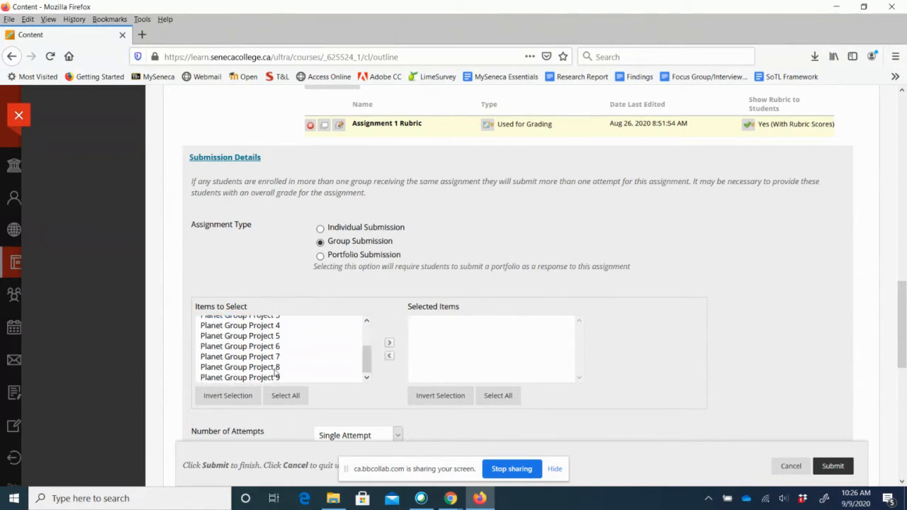
shift+click(276, 378)
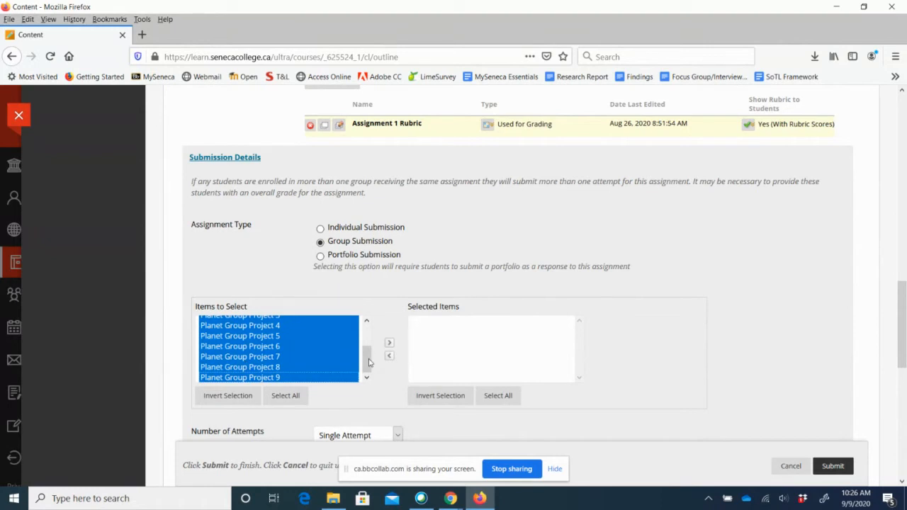
drag(369, 363, 367, 340)
Highlight only Planet Group Project 2, 4, 6 and 8 among the available groups
click(241, 344)
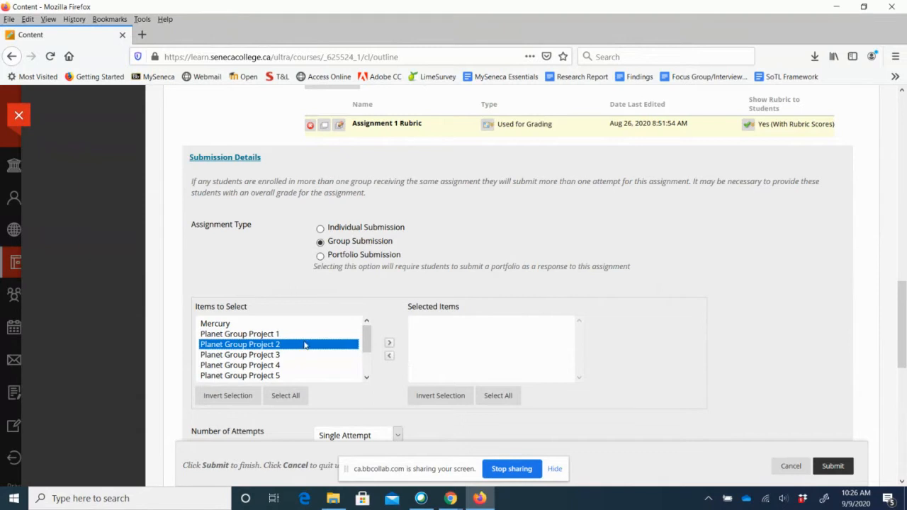
ctrl+click(270, 366)
scroll(364, 345, down, 2)
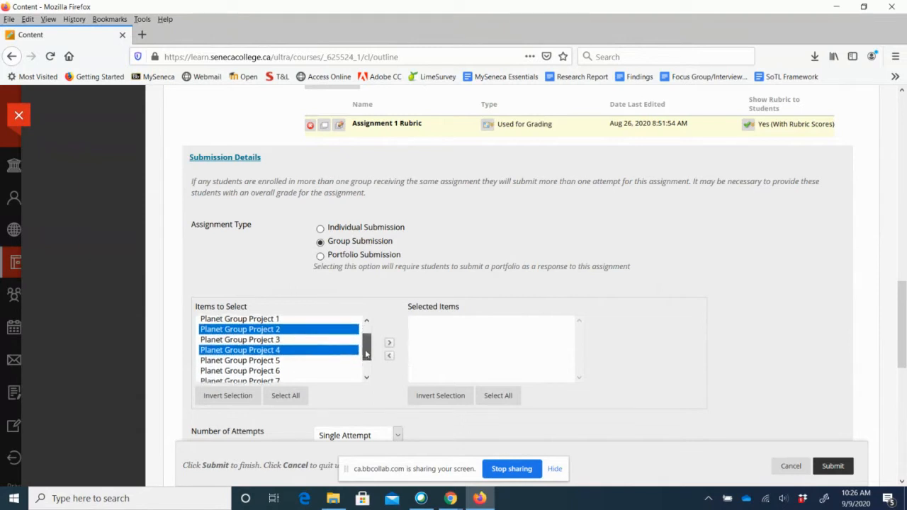
ctrl+click(263, 359)
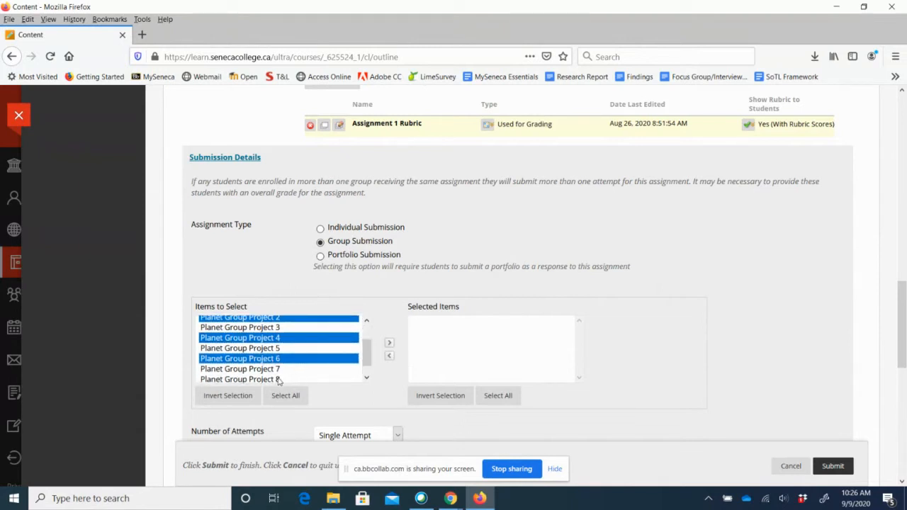
ctrl+click(283, 379)
drag(368, 352, 372, 330)
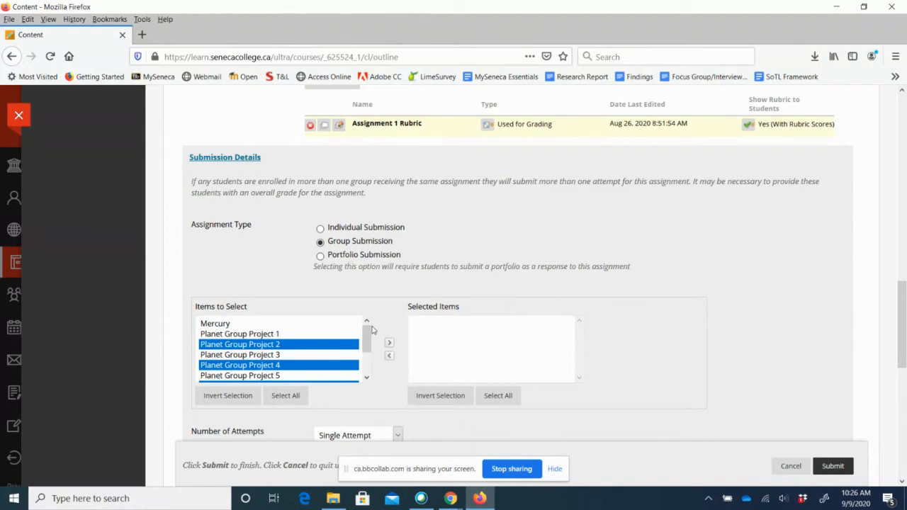
Add Planet Group Project 1 through Planet Group Project 9 to the groups receiving the assignment
click(261, 336)
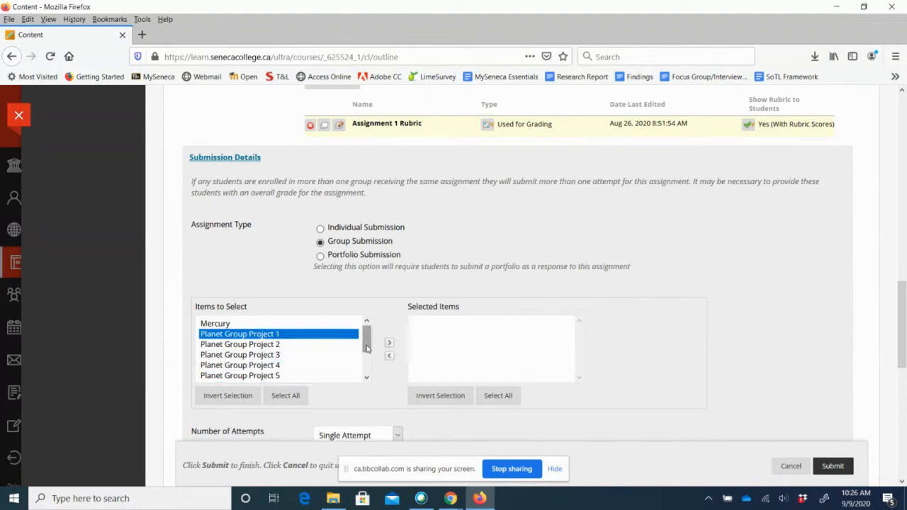
drag(367, 338, 367, 364)
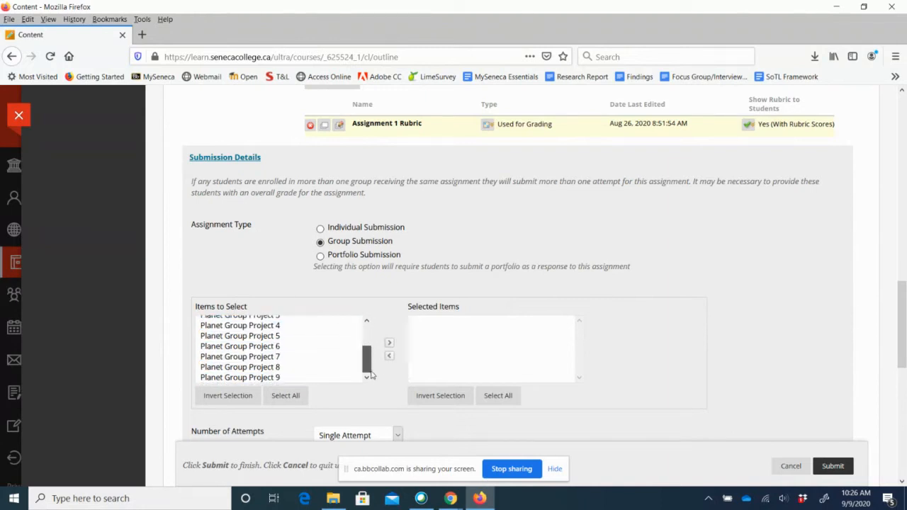
shift+click(271, 381)
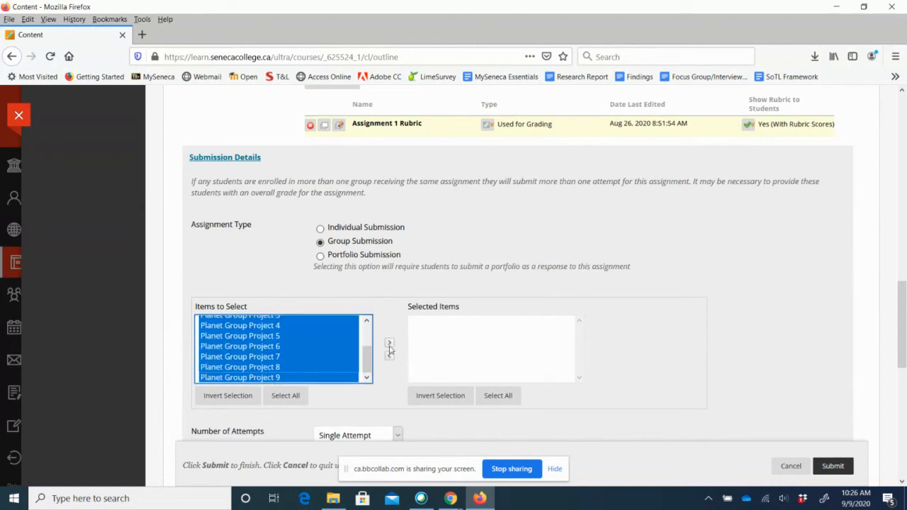
click(389, 343)
Try Multiple attempts as the number of attempts, and restore Single Attempt
drag(902, 299, 904, 344)
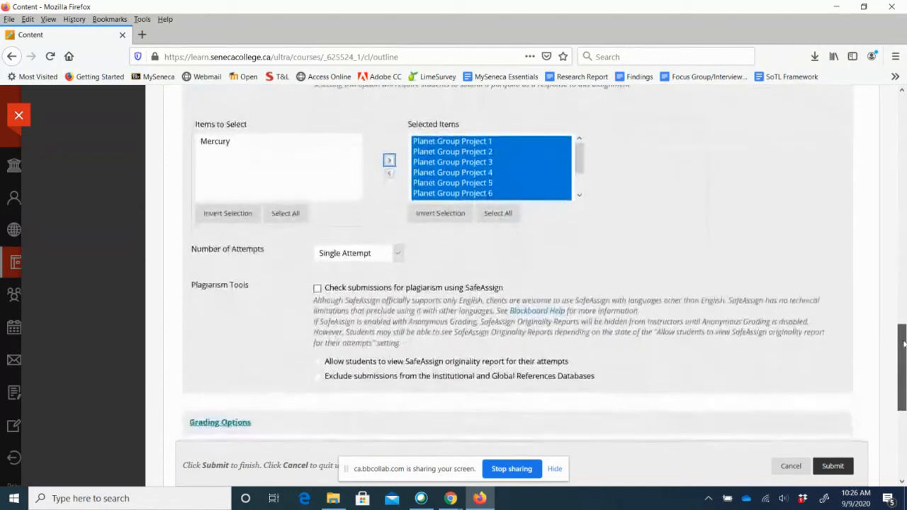
click(399, 243)
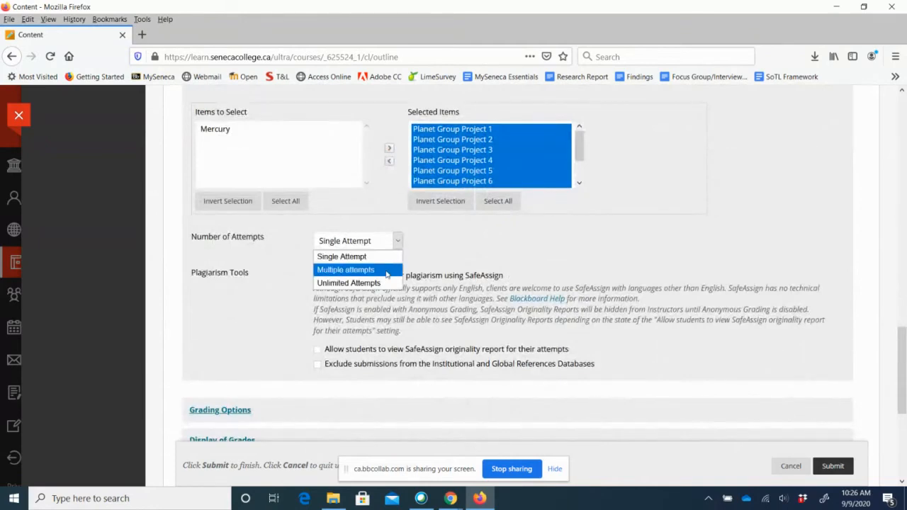
click(386, 272)
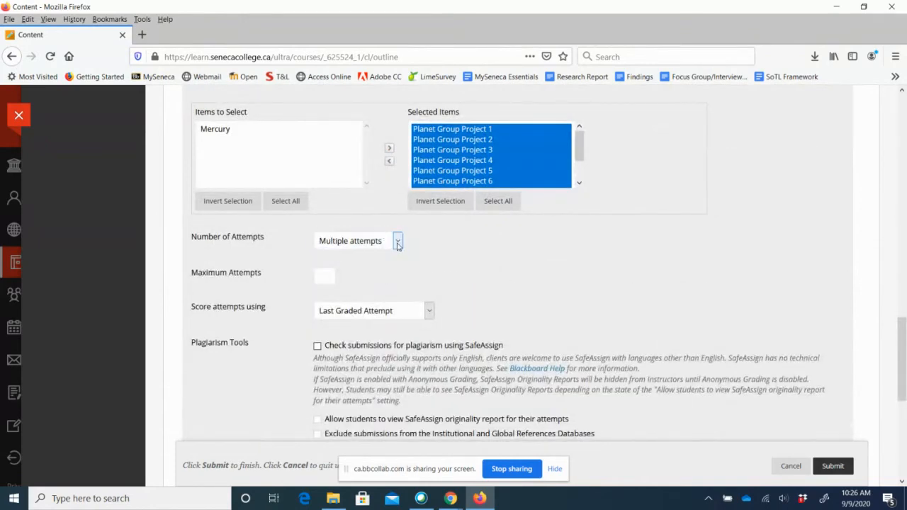
click(398, 242)
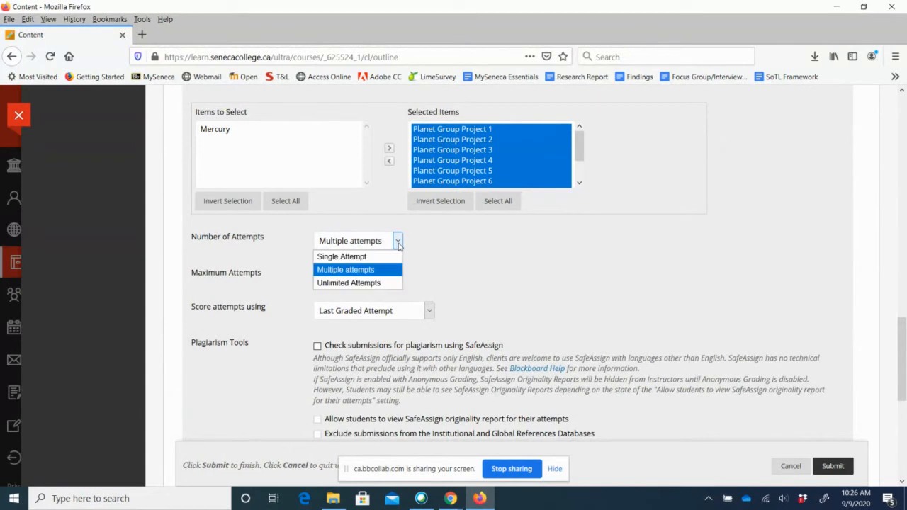
click(376, 256)
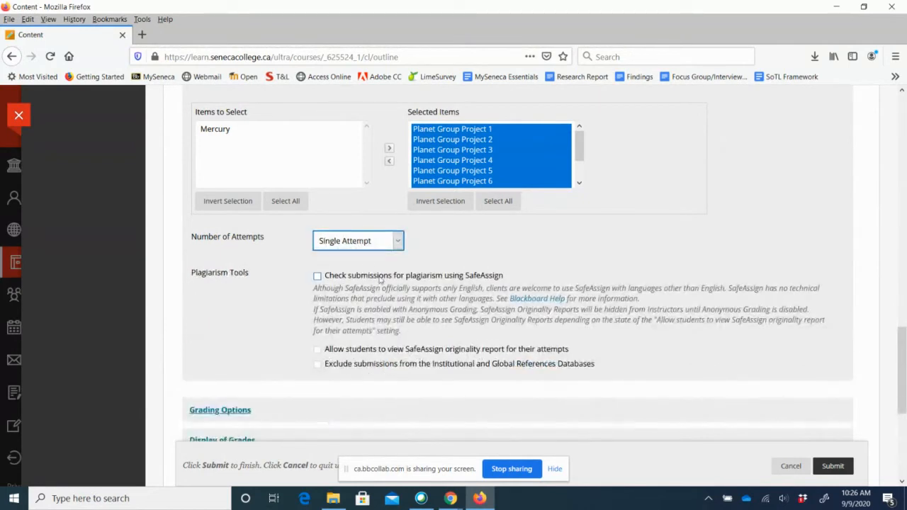
Enable SafeAssign plagiarism checking of submissions and allow students to view the originality report for their attempts
click(317, 277)
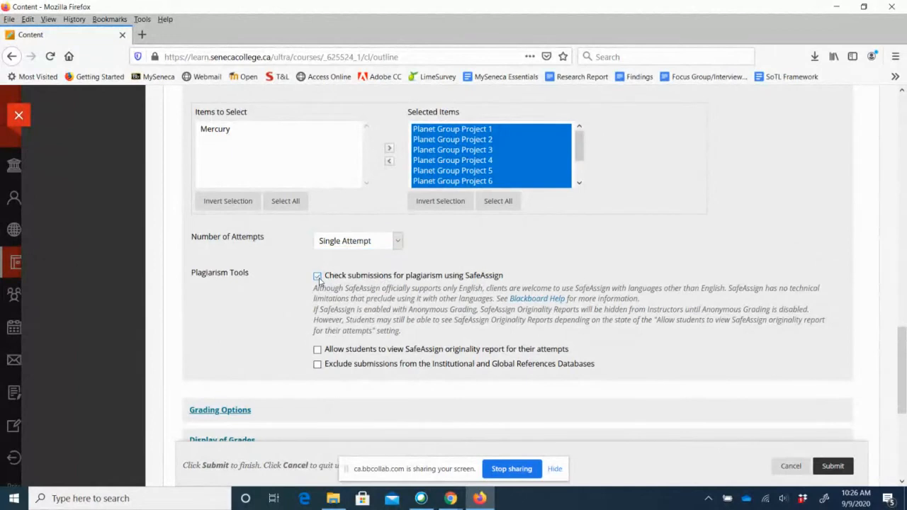
click(317, 350)
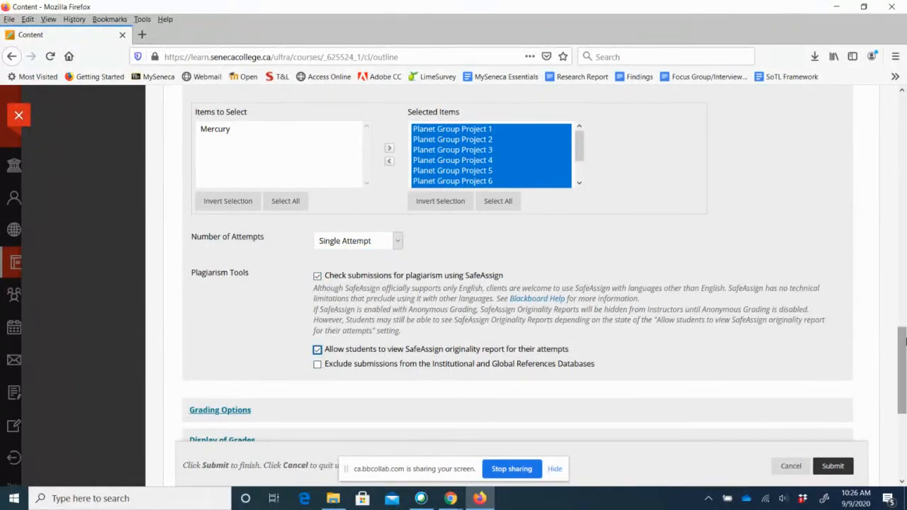
drag(904, 343, 903, 374)
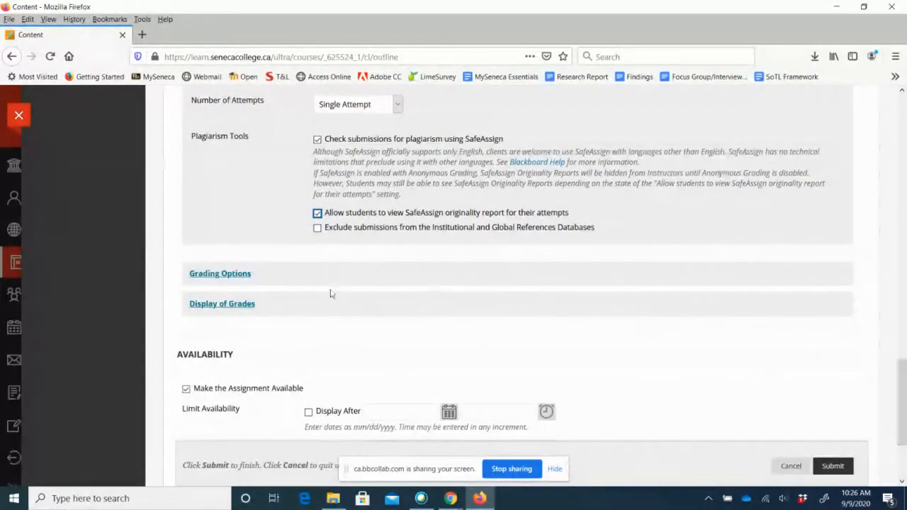
Expand the assignment's Grading Options and Display of Grades sections
click(225, 275)
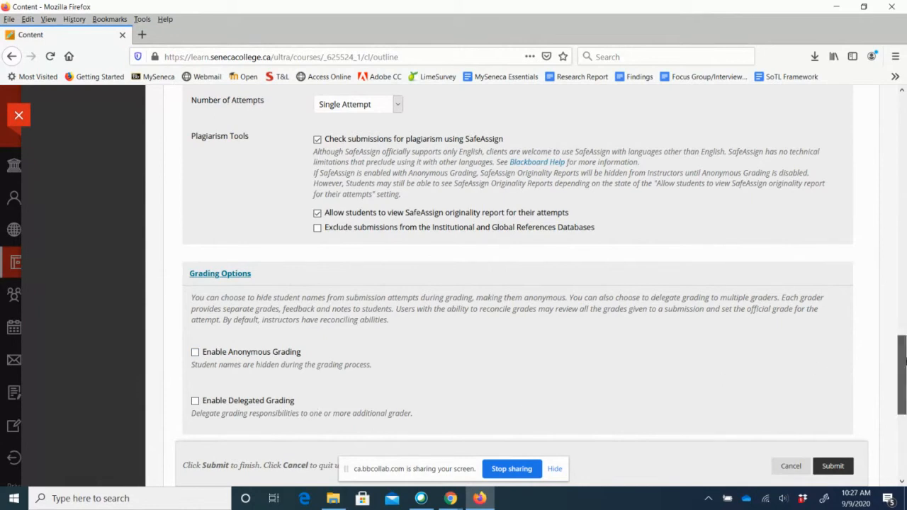
drag(903, 356, 905, 388)
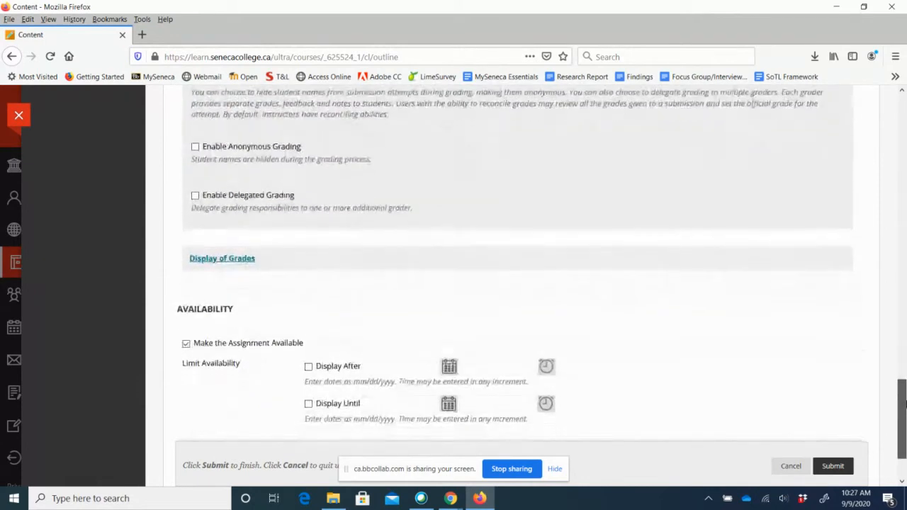
scroll(308, 267, down, 2)
click(213, 240)
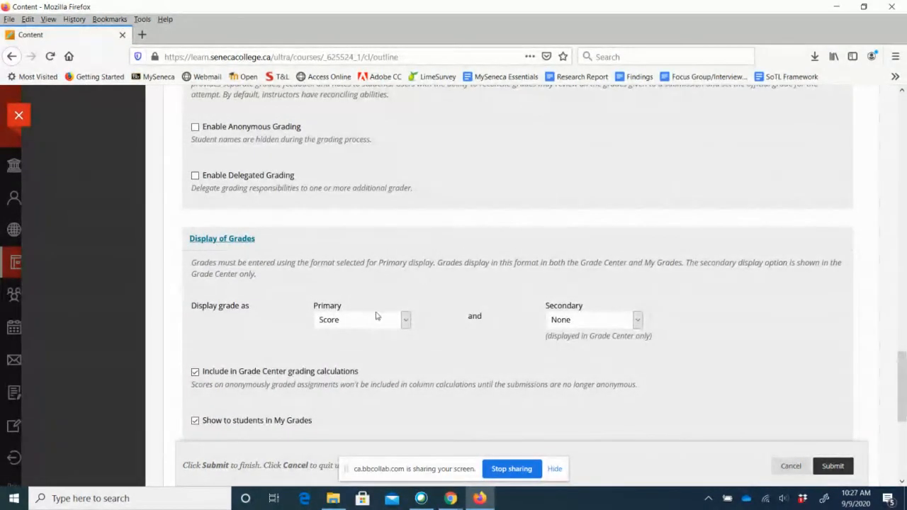
Try Percentage as the primary and Score as the secondary grade display, and switch the primary display back to Score
click(406, 321)
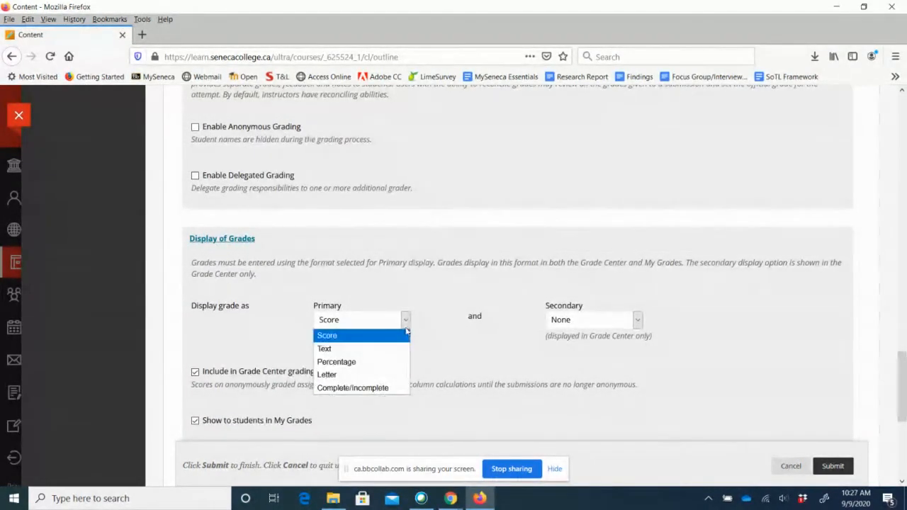
click(399, 365)
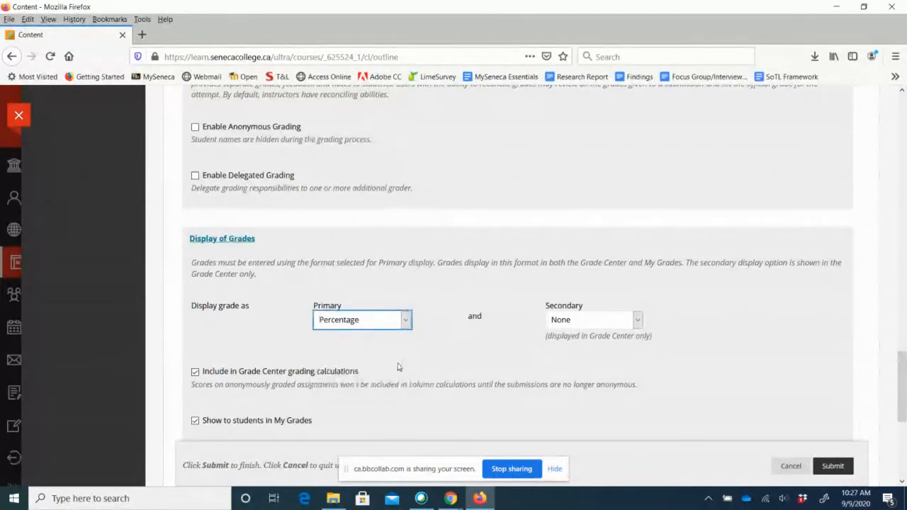
click(637, 325)
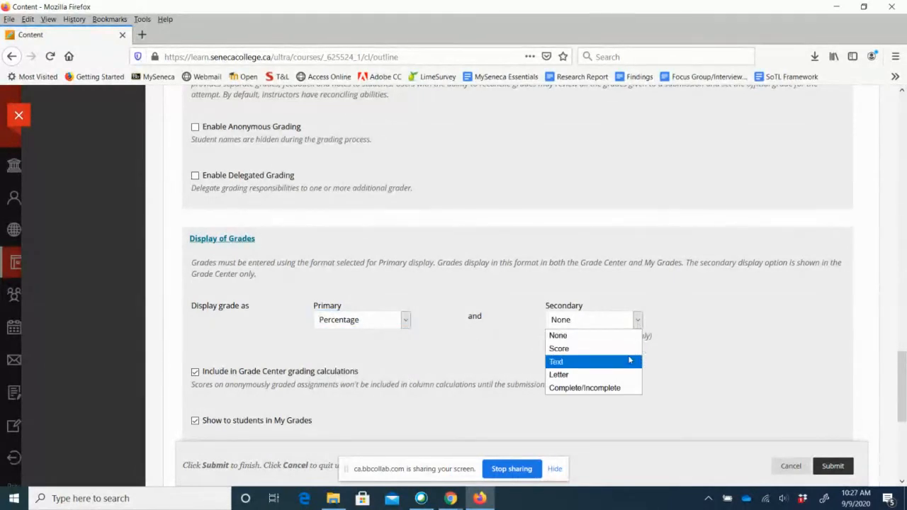
click(631, 348)
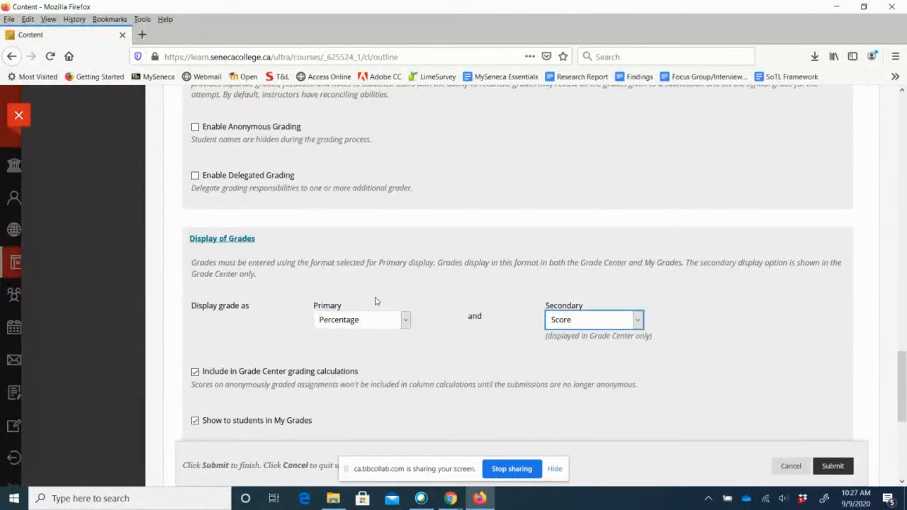
drag(428, 349, 386, 308)
click(534, 343)
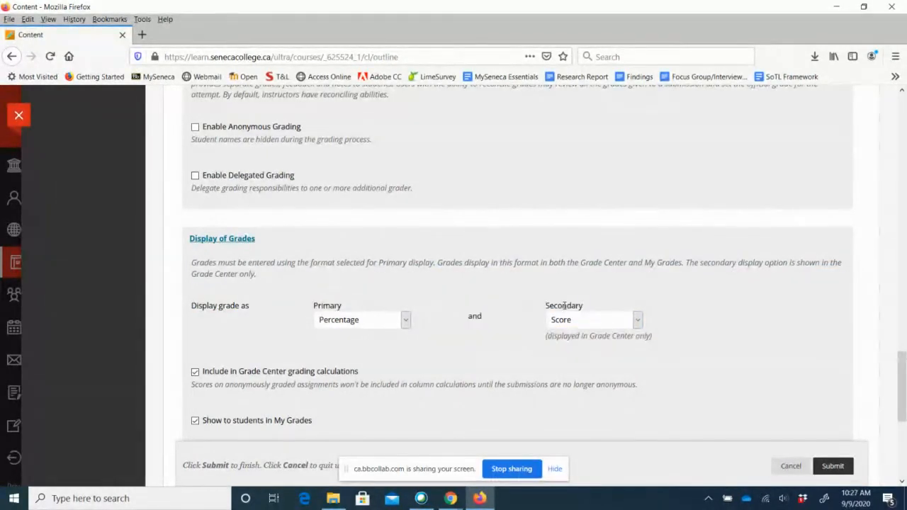
scroll(505, 283, down, 2)
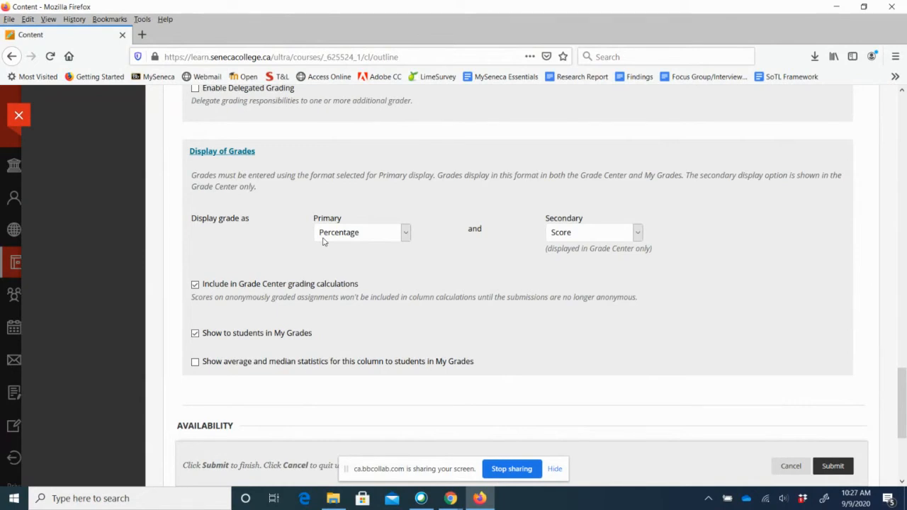
click(405, 235)
click(378, 248)
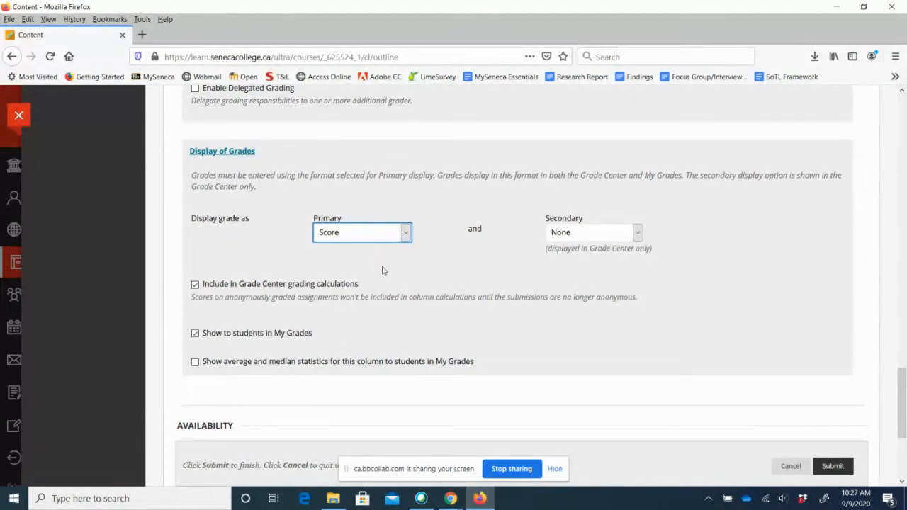
Set the primary grade display to Percentage and show average and median statistics for the column to students in My Grades
click(406, 235)
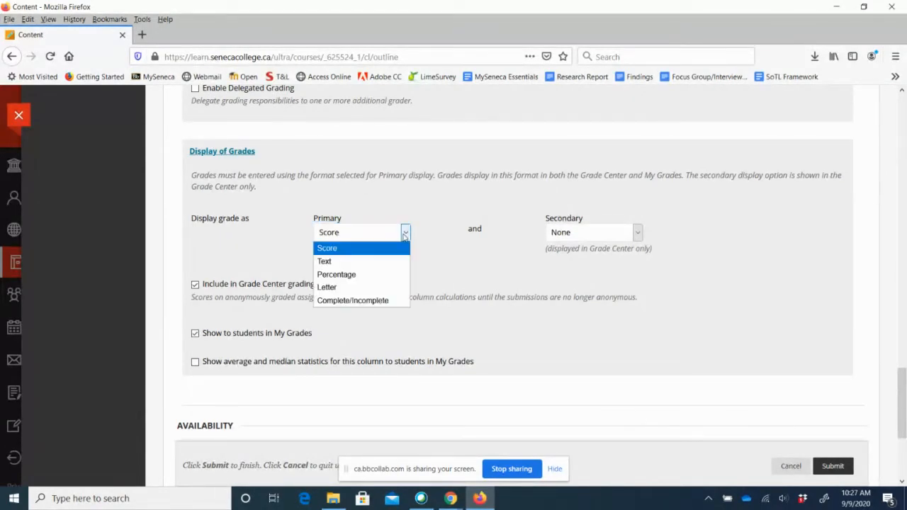
click(389, 274)
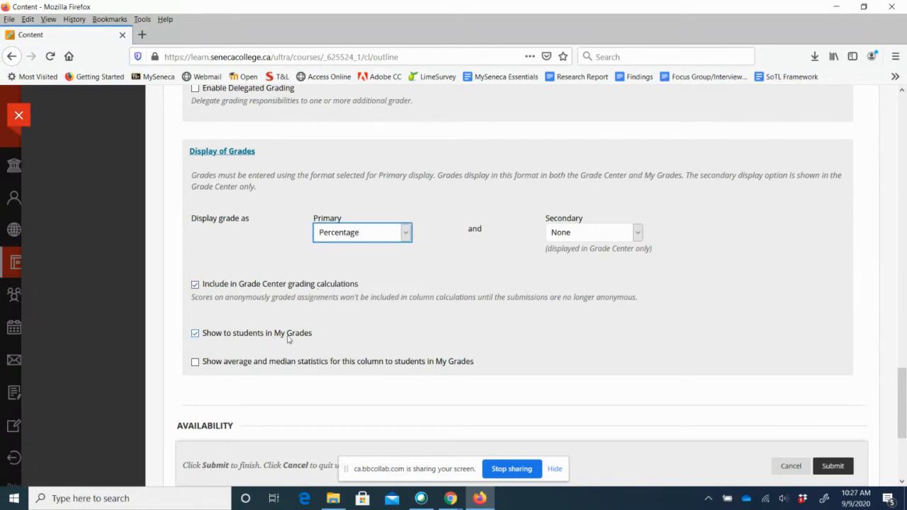
click(195, 362)
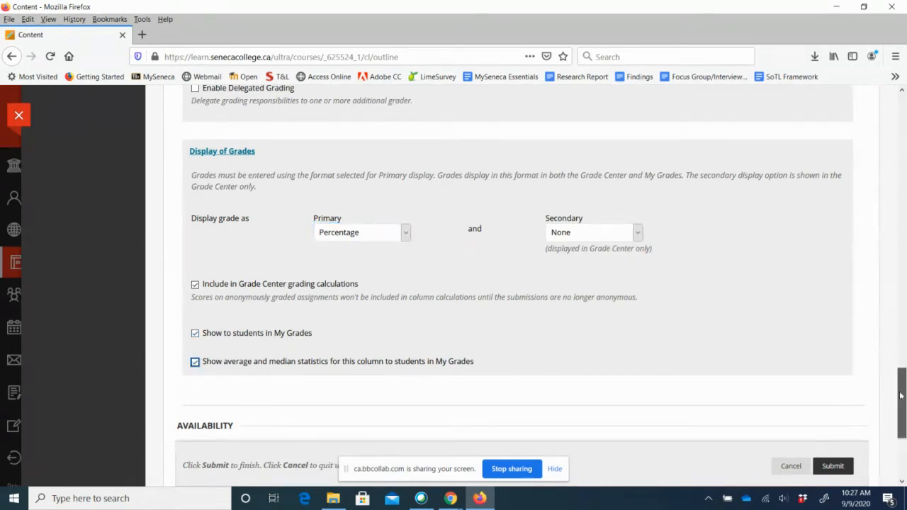
Submit the Planet Project Group Reflection assignment, leaving its display dates unrestricted
scroll(901, 403, down, 1)
drag(901, 402, 901, 409)
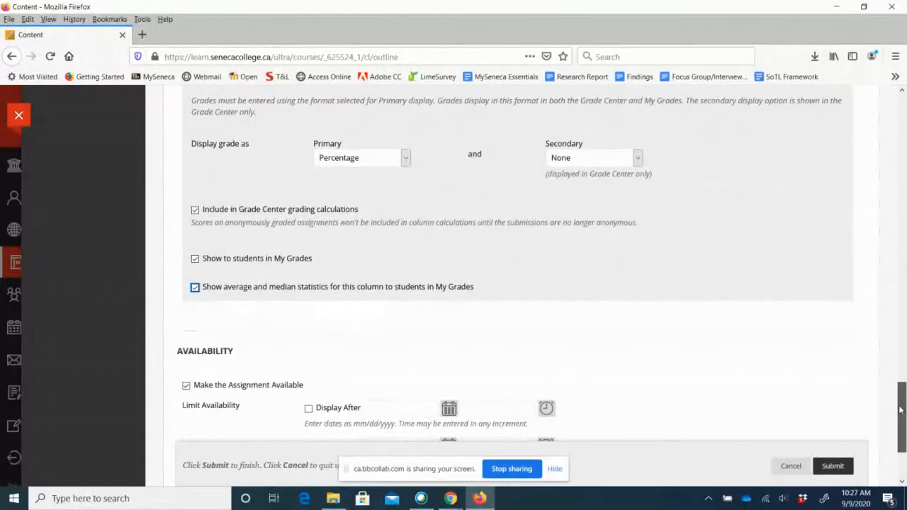
scroll(901, 409, down, 3)
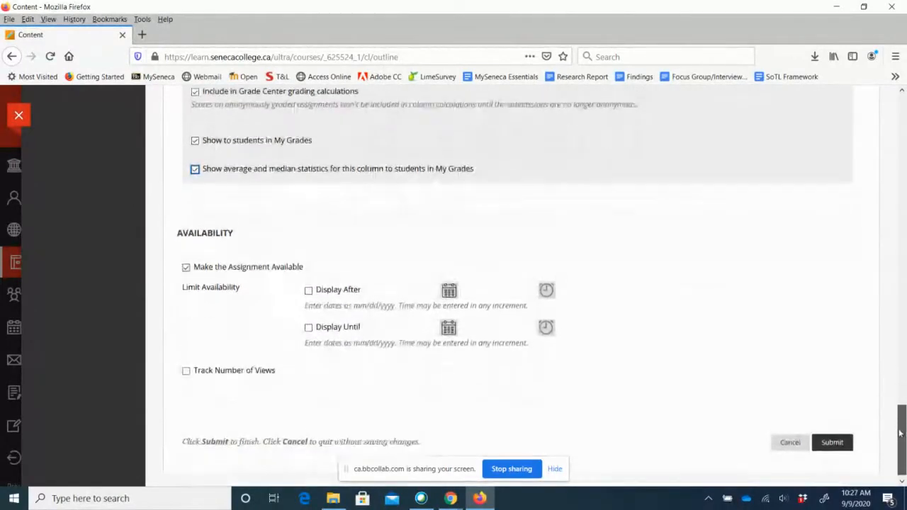
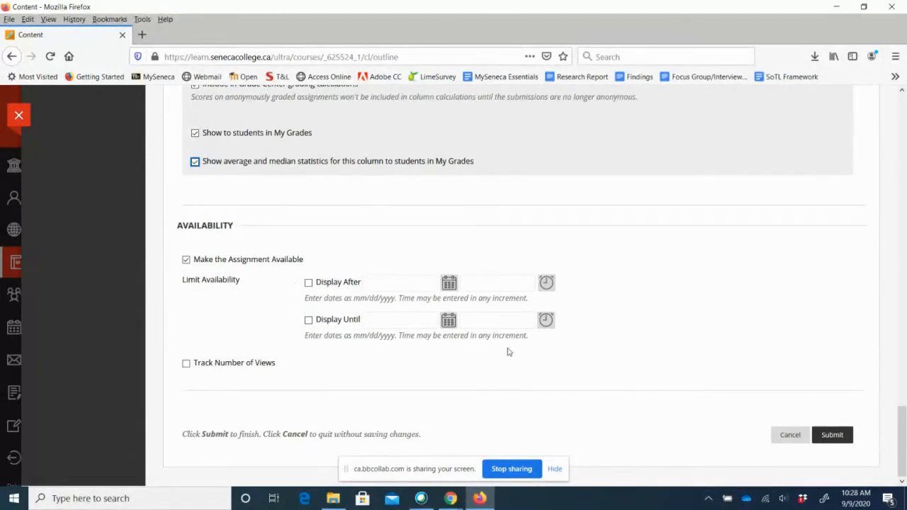
click(831, 435)
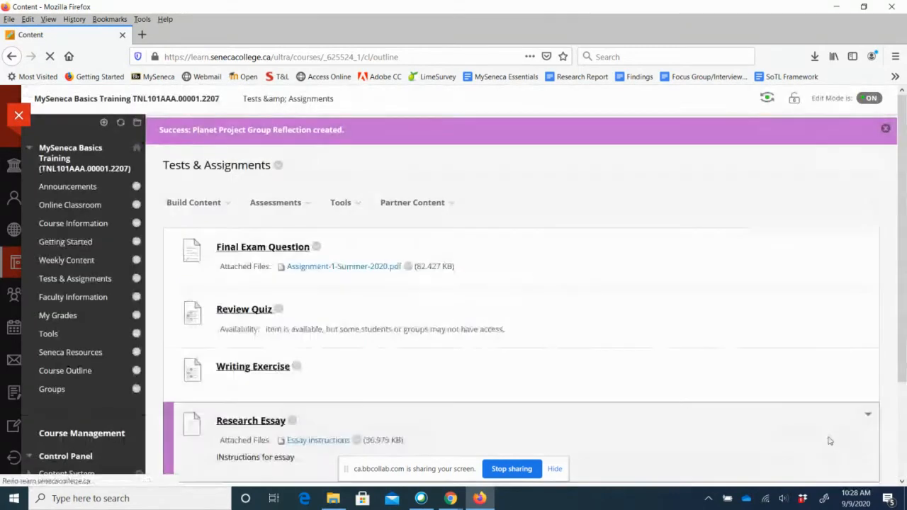
Move Planet Project Group Reflection above Final Exam Question in the Tests & Assignments content list
scroll(763, 333, down, 3)
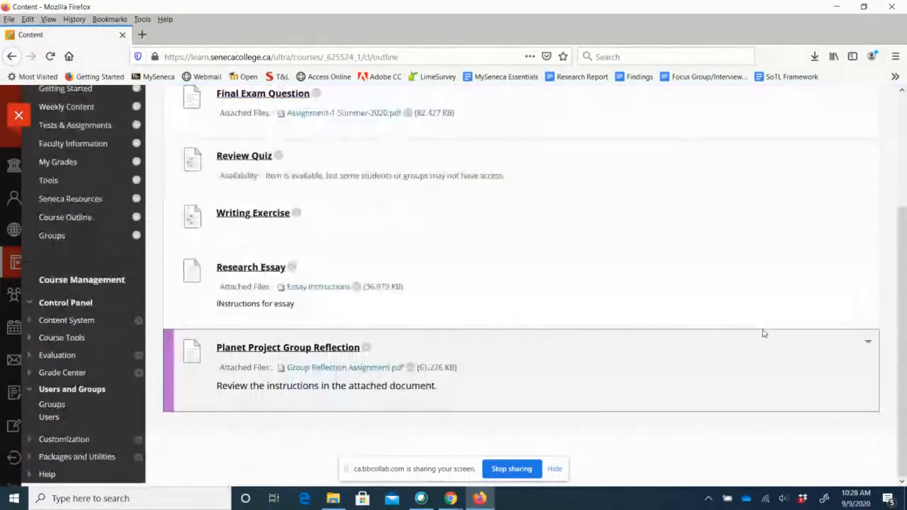
drag(179, 360, 164, 228)
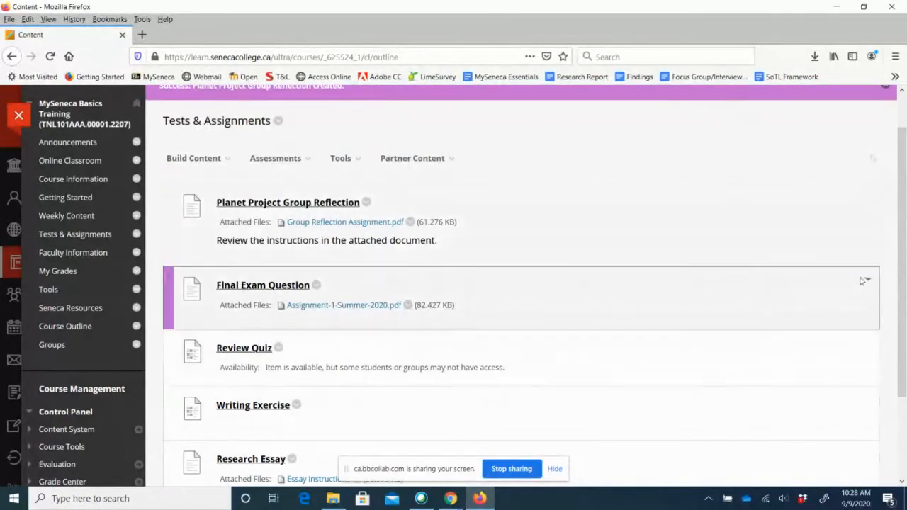
Enter Student Preview mode and open the Planet Project Group Reflection assignment from Tests & Assignments
scroll(878, 212, up, 1)
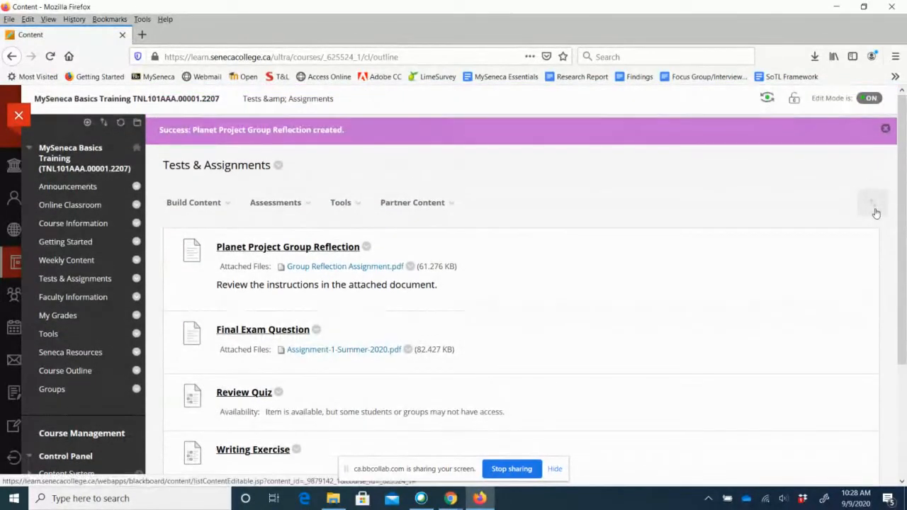
click(765, 100)
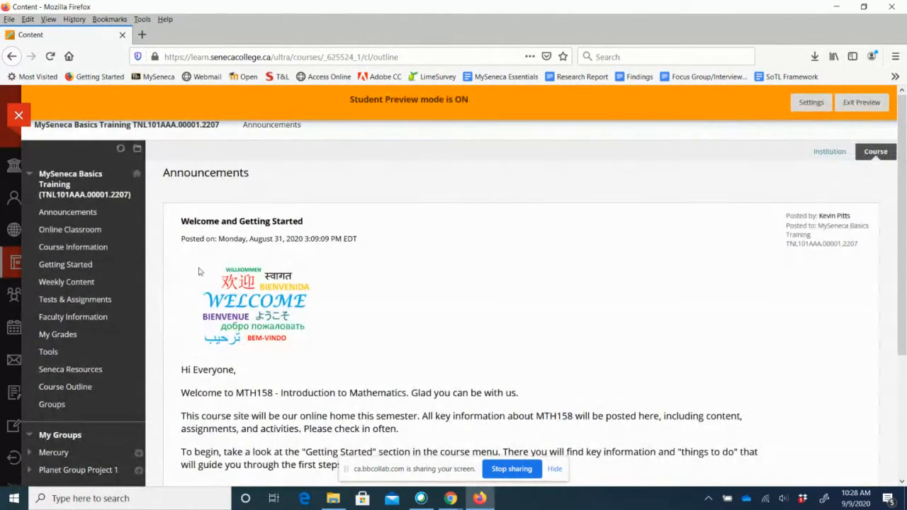
click(102, 300)
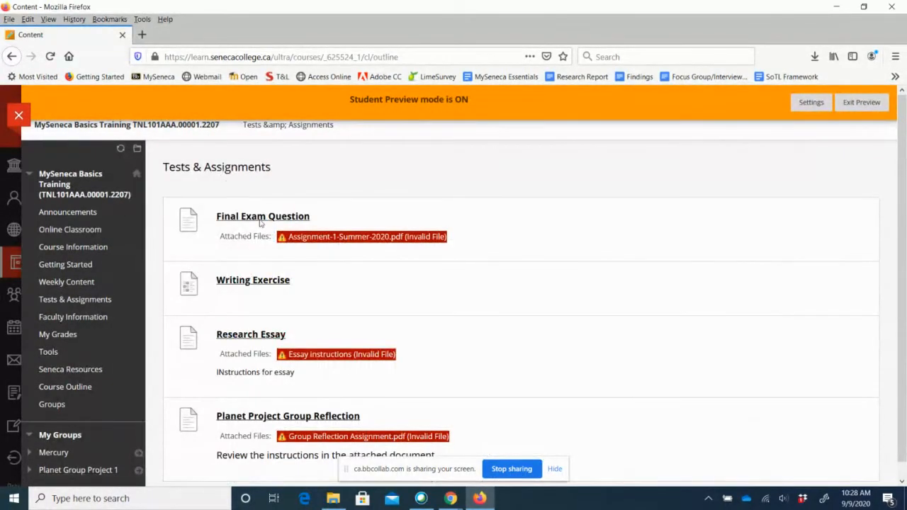
scroll(539, 297, down, 1)
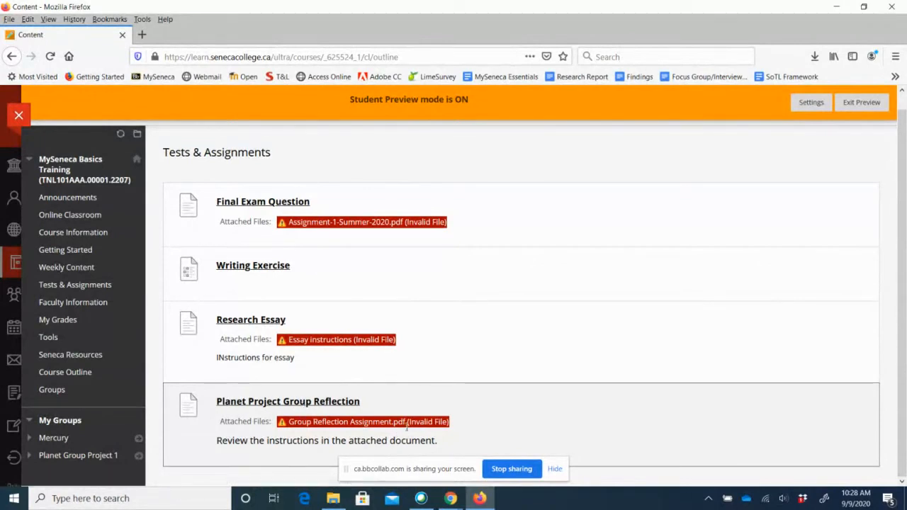
click(309, 403)
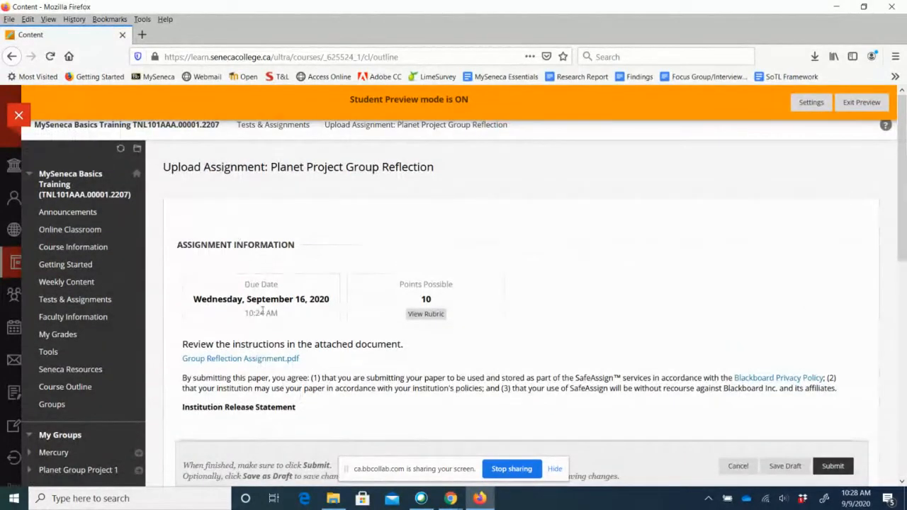
View the assignment's rubric and the attached Group Reflection Assignment.pdf, closing each after viewing
click(427, 314)
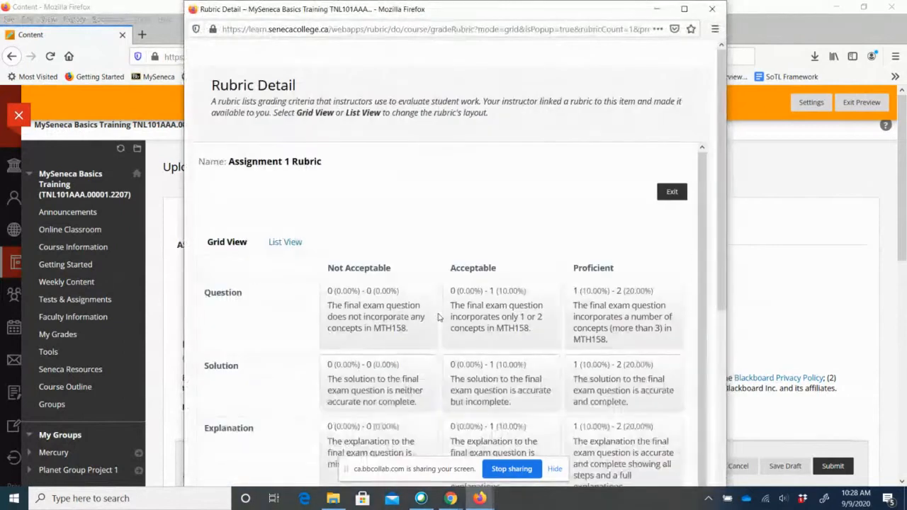
click(712, 8)
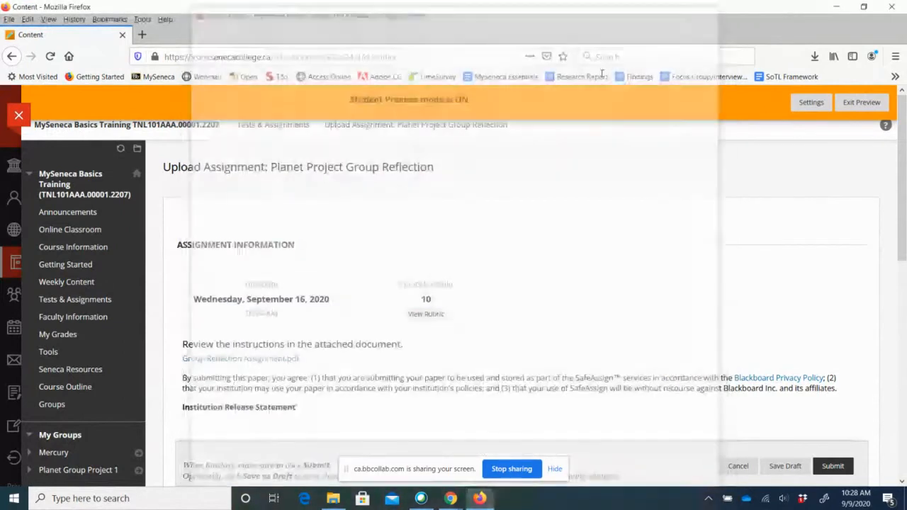
scroll(307, 324, down, 2)
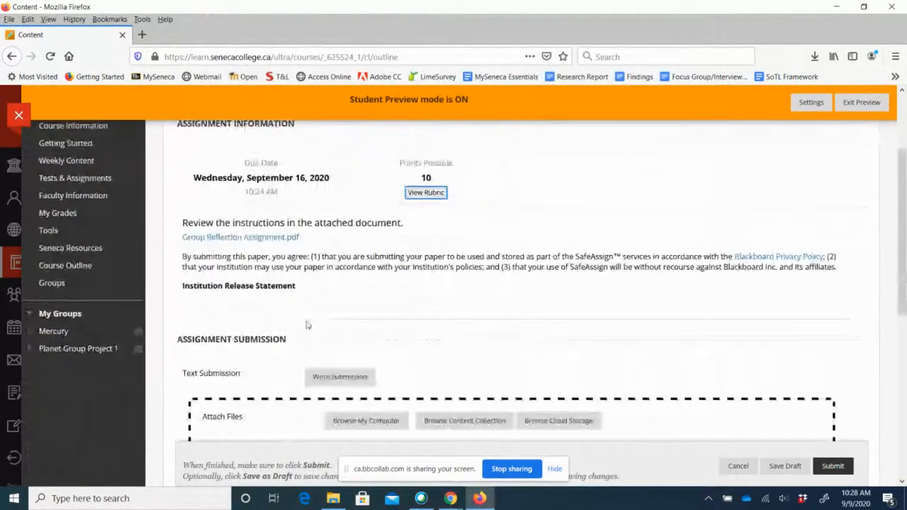
click(239, 236)
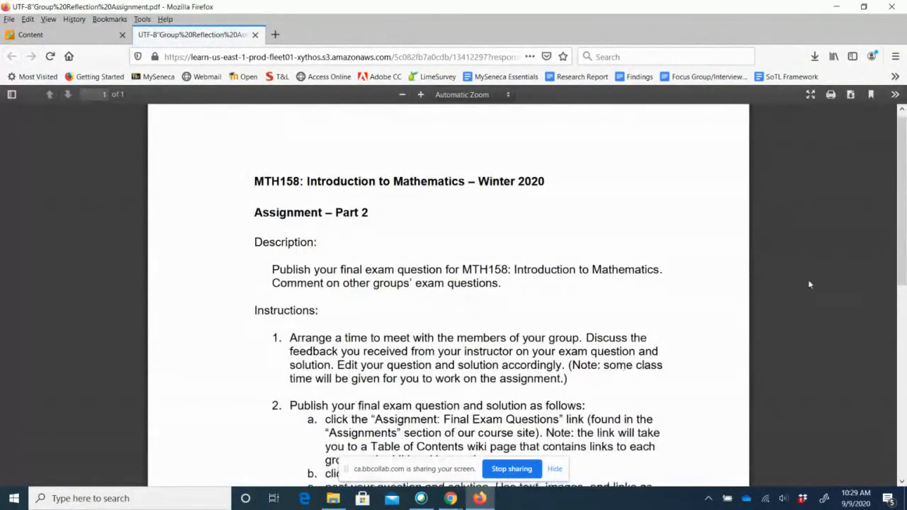
mouse_move(897, 220)
mouse_down()
mouse_move(897, 298)
mouse_move(898, 202)
mouse_up()
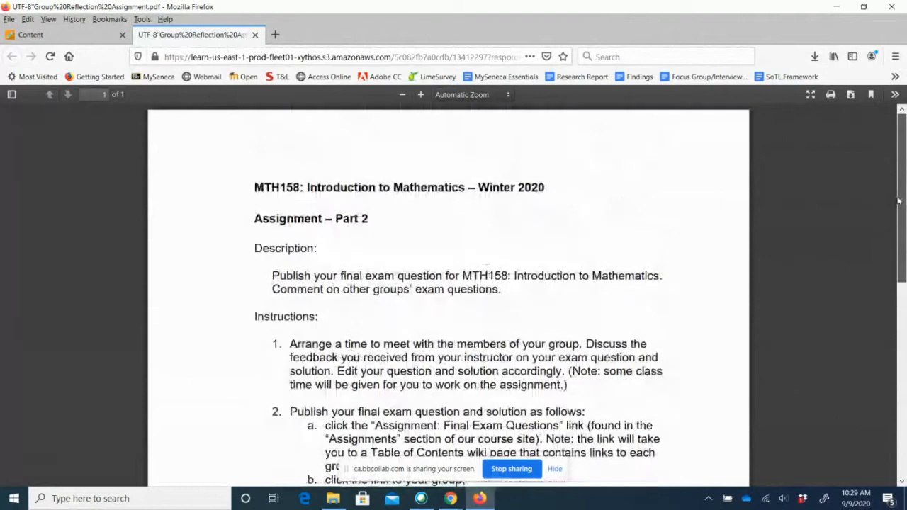
click(254, 35)
Attach Group Reflection.docx from the computer to the submission and agree to submit the paper to the Global Reference Database
scroll(389, 319, down, 3)
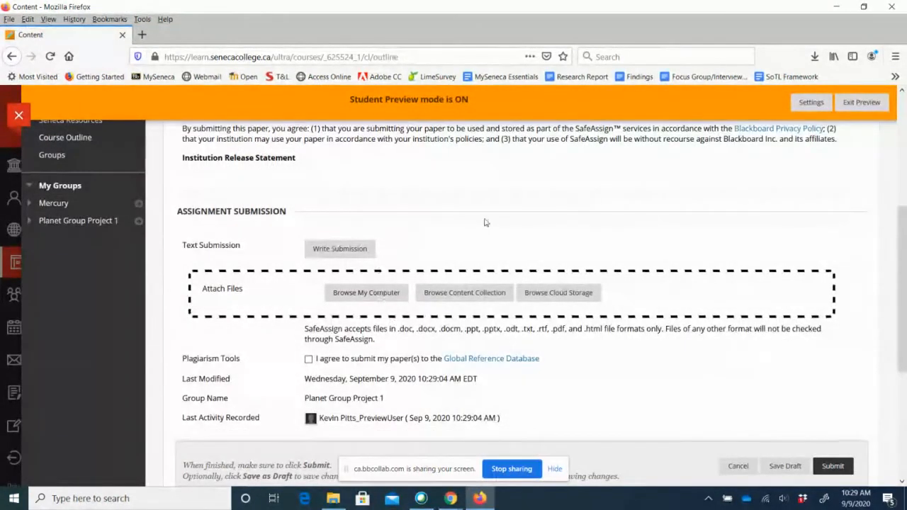
click(363, 290)
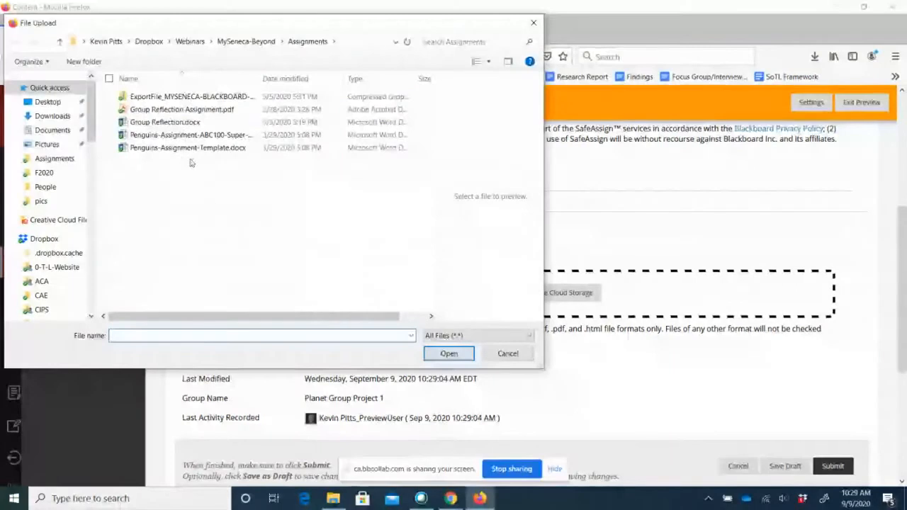
click(174, 122)
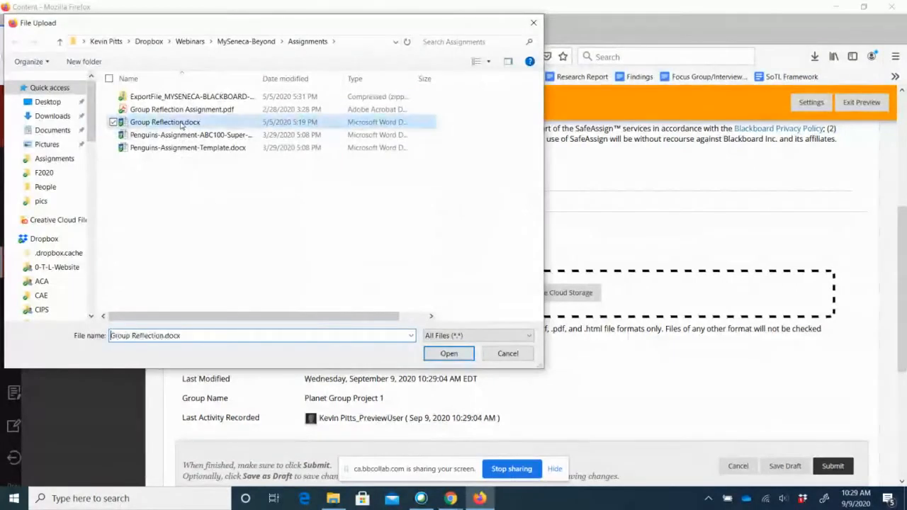
click(450, 347)
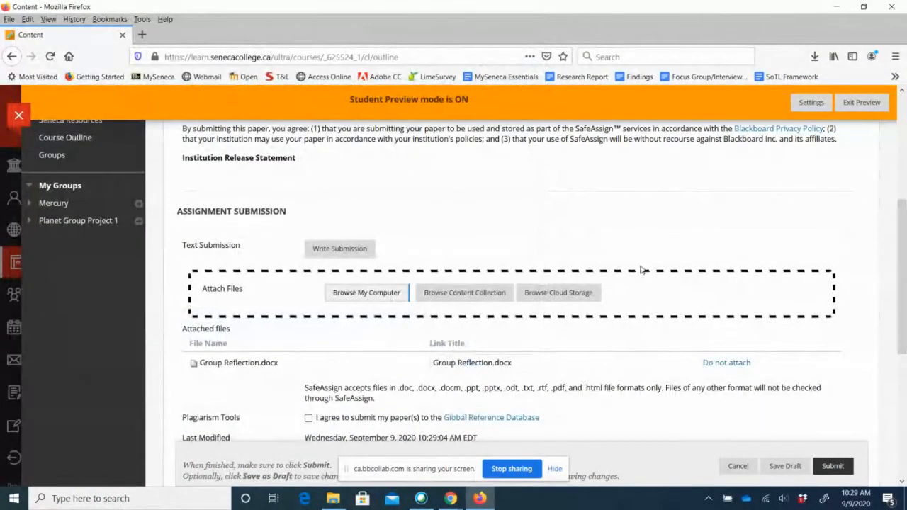
scroll(641, 265, down, 3)
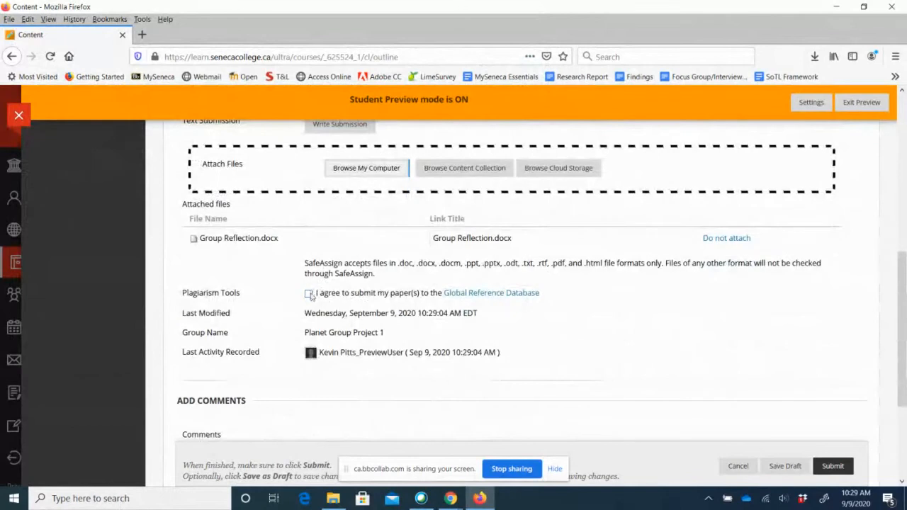
click(309, 294)
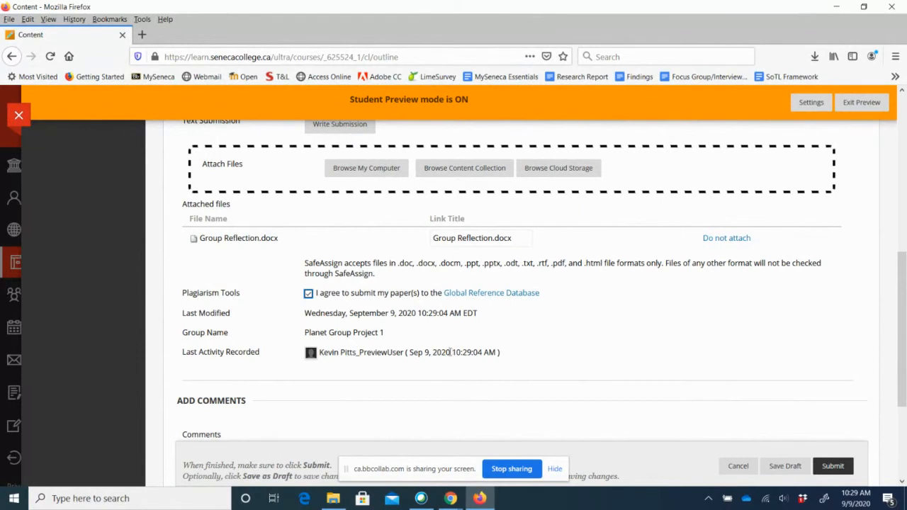
Add the comment "Please give us an A, we did great." and submit the assignment for the entire group
drag(902, 292, 904, 319)
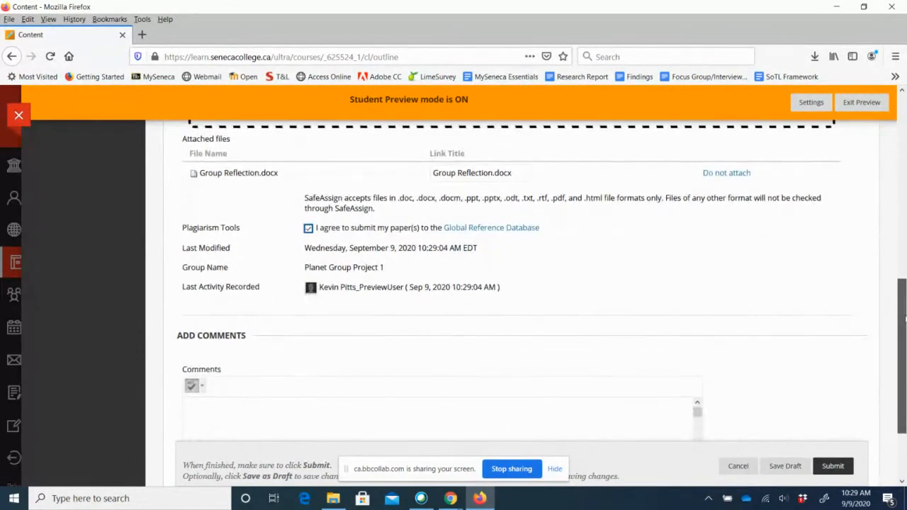
drag(904, 319, 900, 377)
click(373, 349)
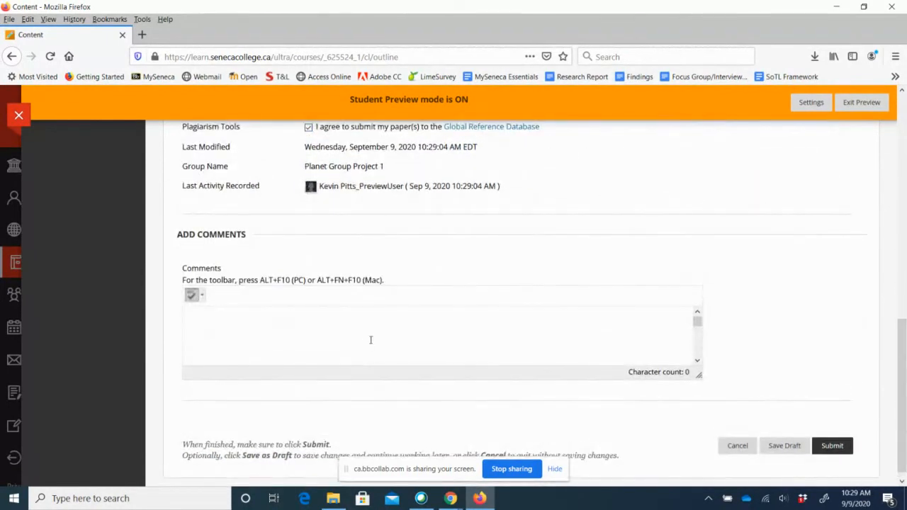
text(Please give )
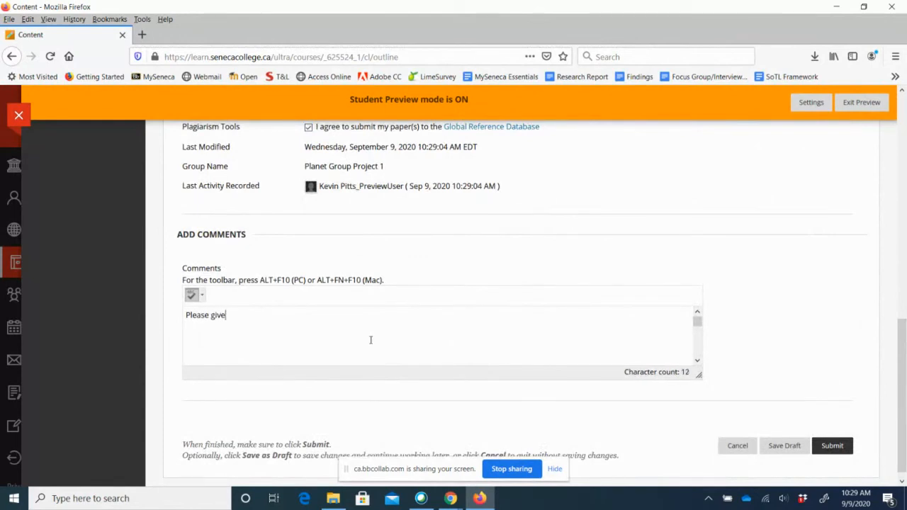
text(us an A, we did great.)
scroll(759, 329, down, 1)
click(838, 444)
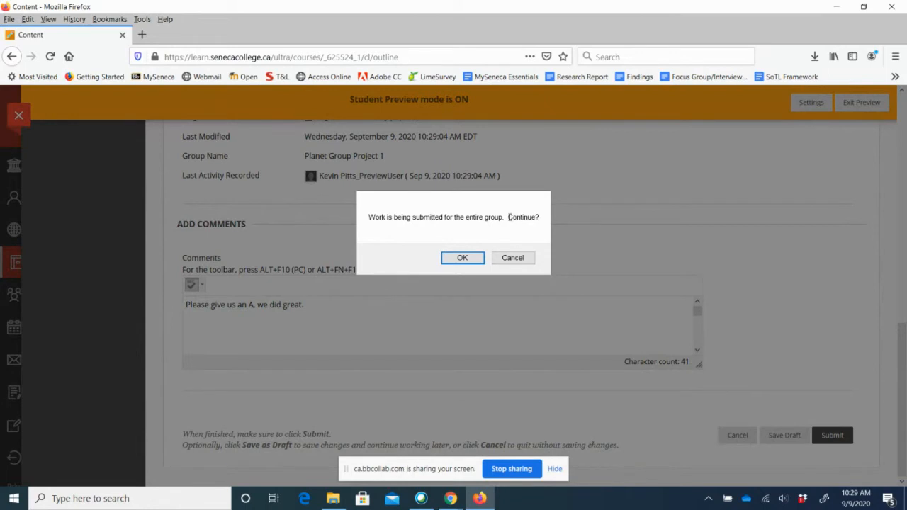
click(462, 260)
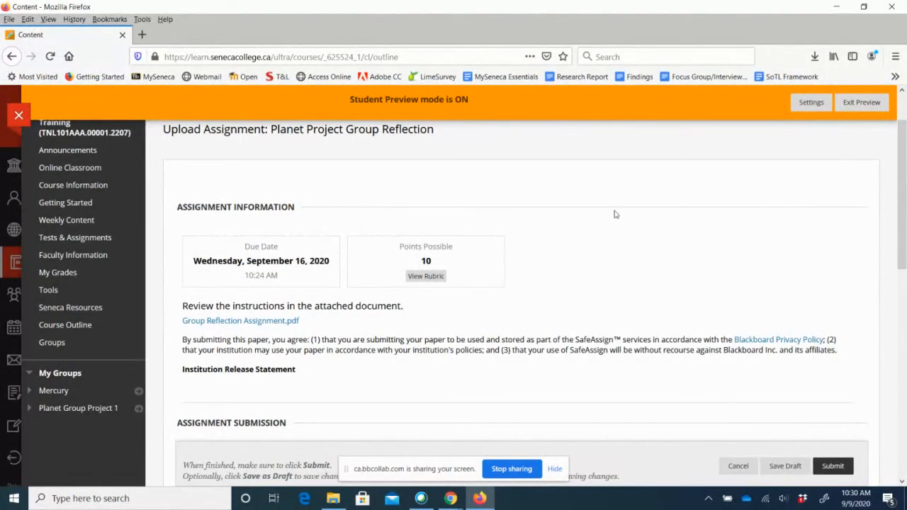
Reopen Planet Project Group Reflection from Tests & Assignments and review its submission history, rubric and assignment details
click(106, 238)
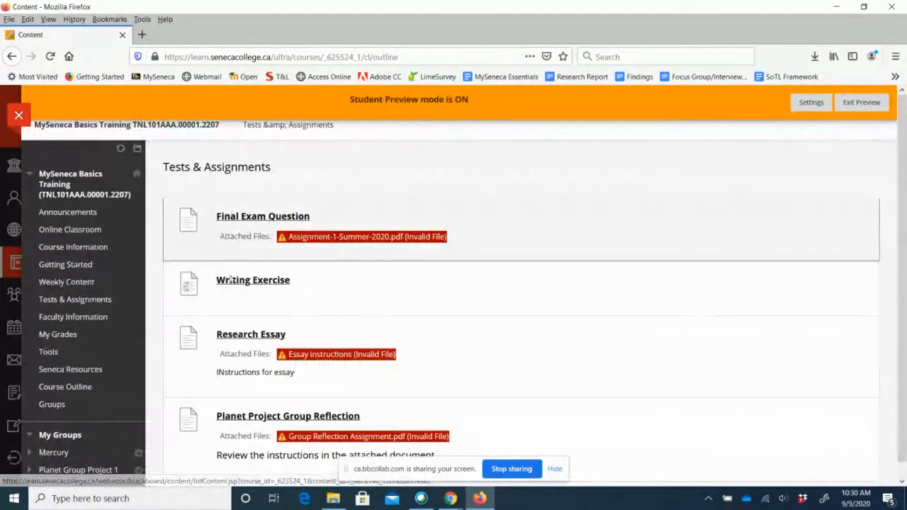
click(250, 418)
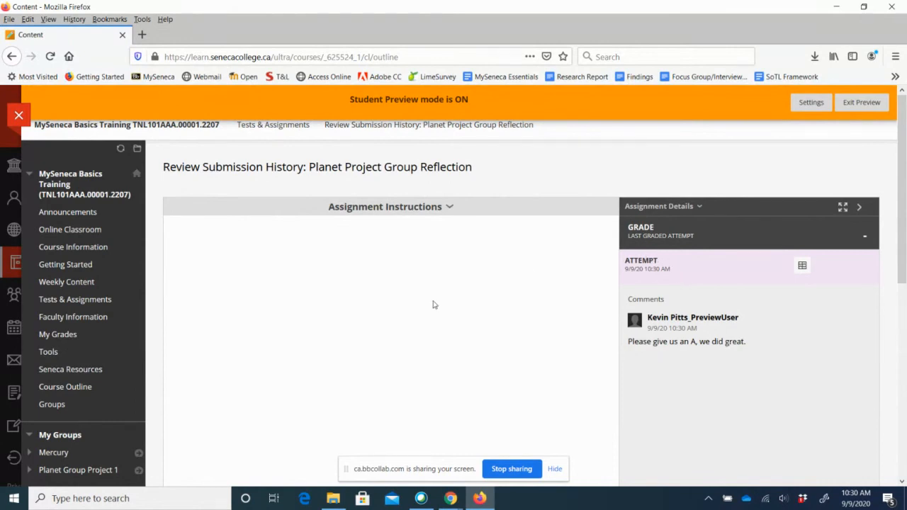
scroll(434, 305, down, 3)
scroll(434, 304, up, 2)
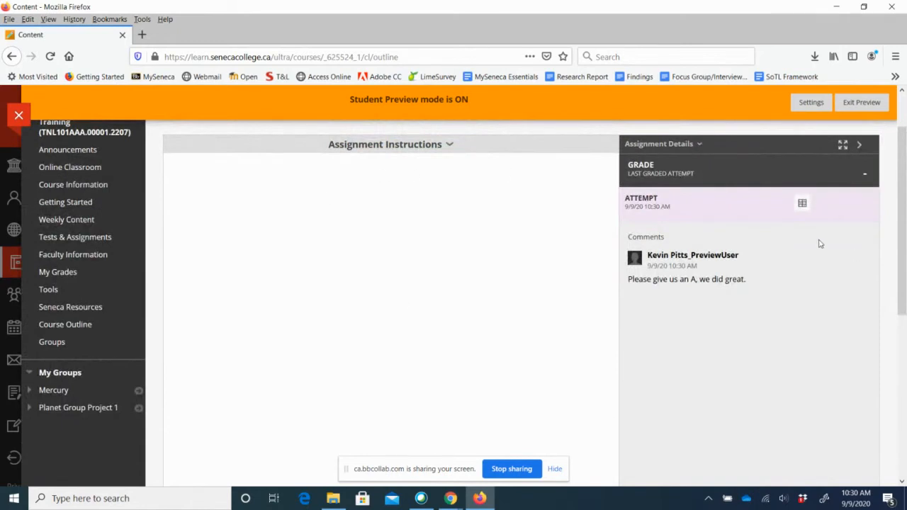
click(802, 204)
click(712, 9)
click(700, 144)
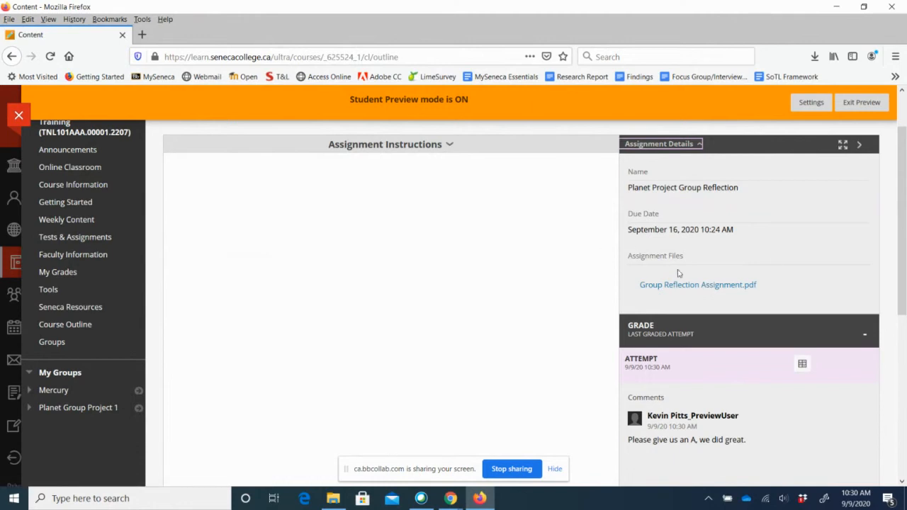
scroll(774, 261, down, 3)
scroll(775, 261, up, 5)
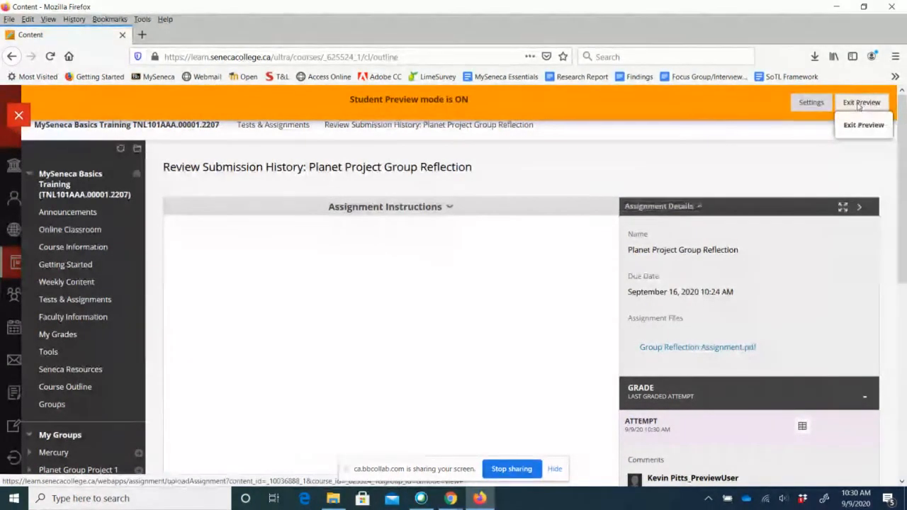
Exit Student Preview, keeping the preview user and all data, and open the Planet Group Project 1 attempt from Needs Grading
click(859, 104)
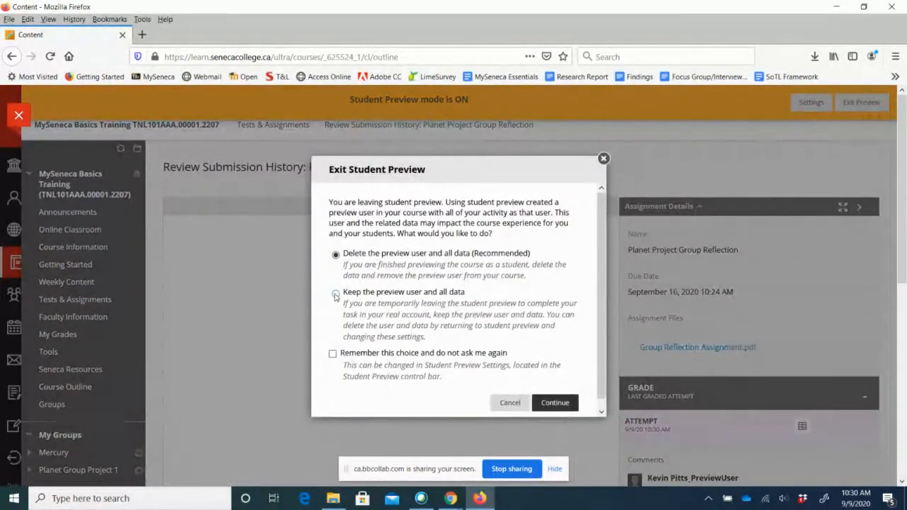
click(553, 404)
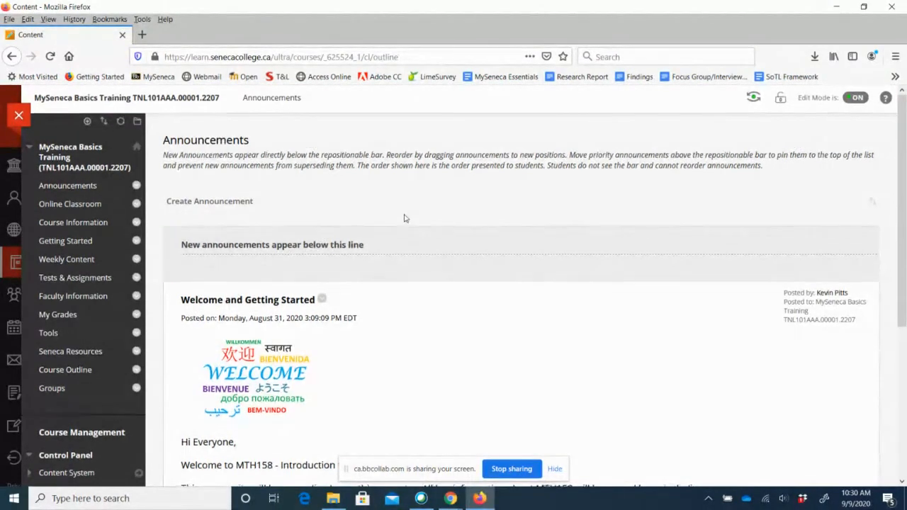
scroll(403, 217, down, 5)
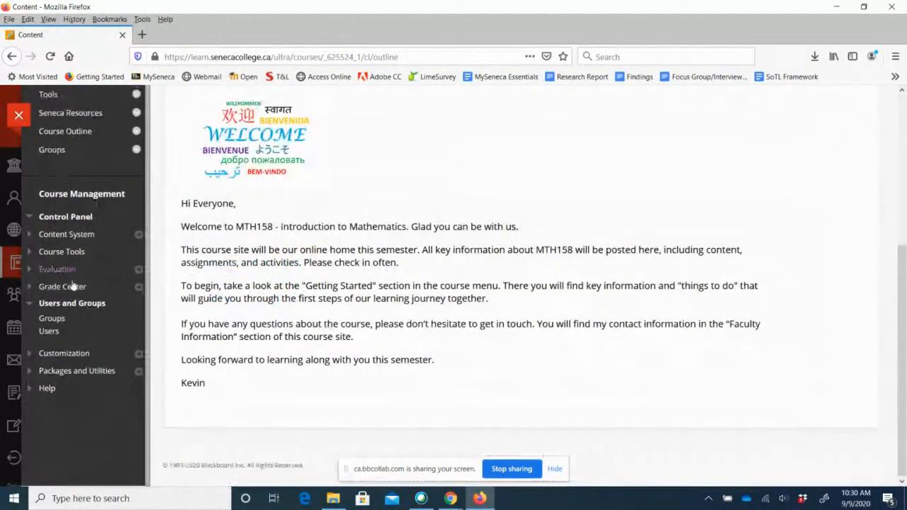
click(28, 287)
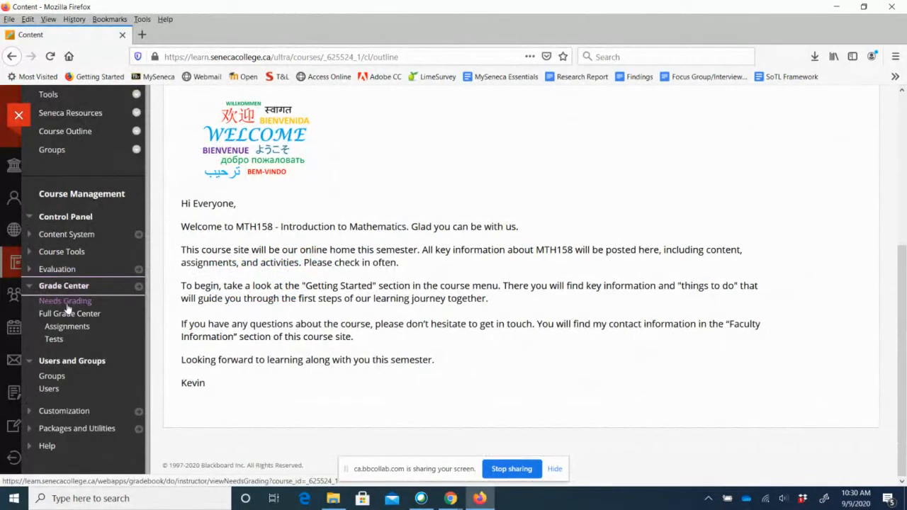
click(66, 306)
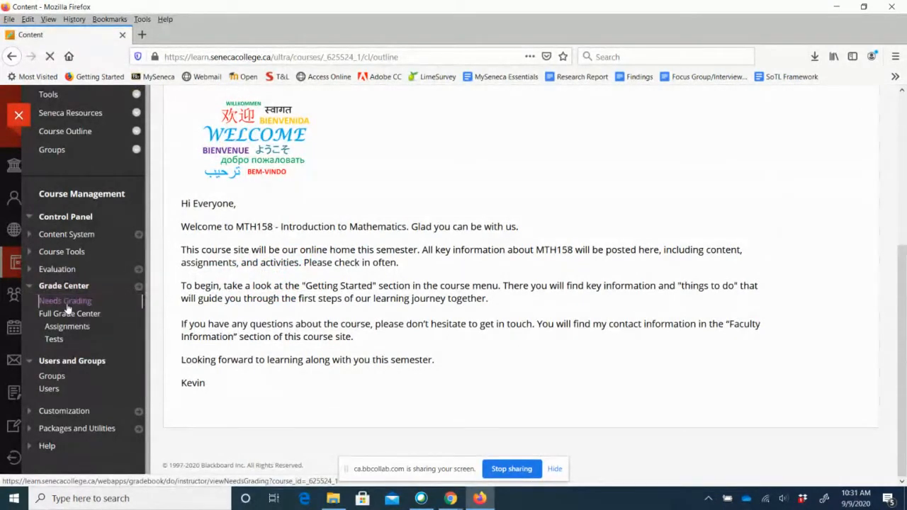
scroll(436, 246, down, 3)
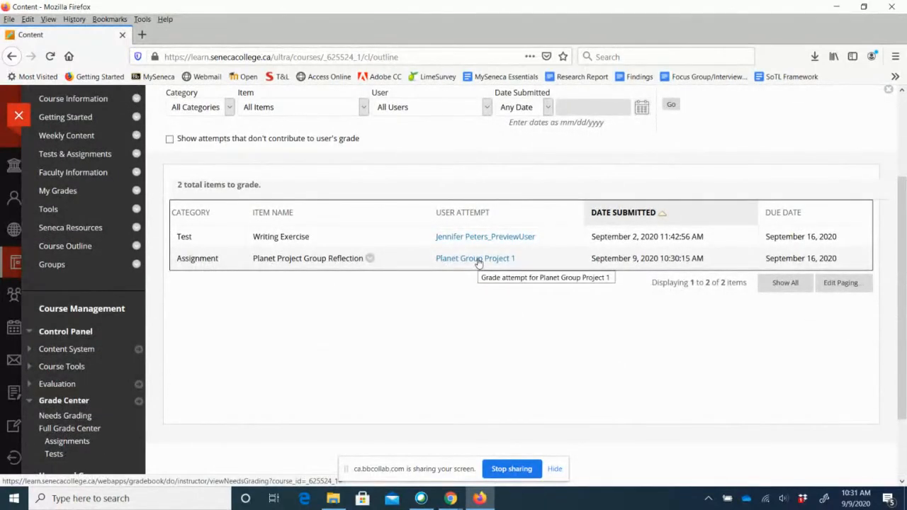
click(478, 259)
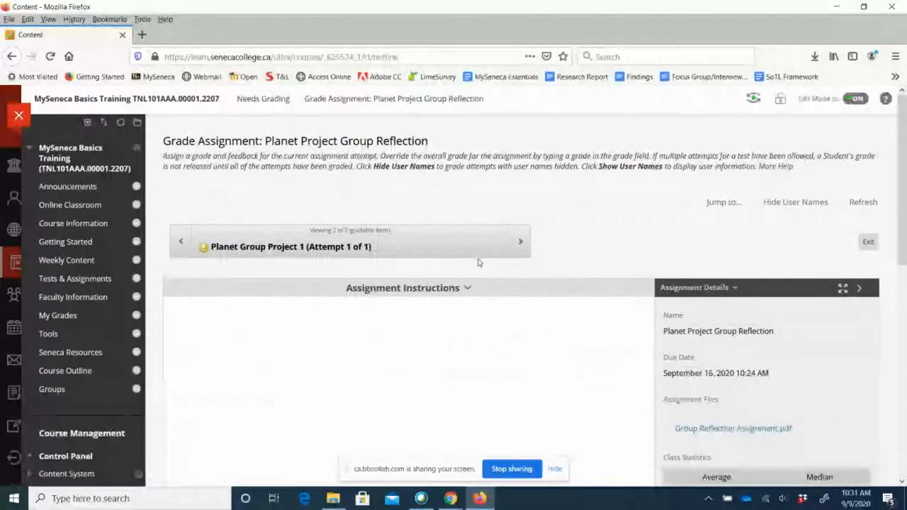
Review the attempt's grading details, group members and comments, and expand Assignment 1 Rubric to examine its criteria
scroll(543, 211, down, 4)
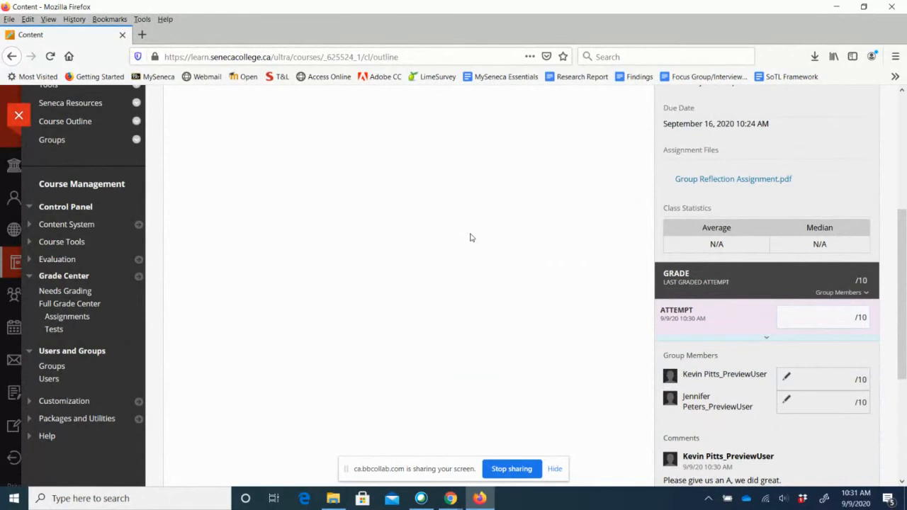
scroll(471, 237, down, 3)
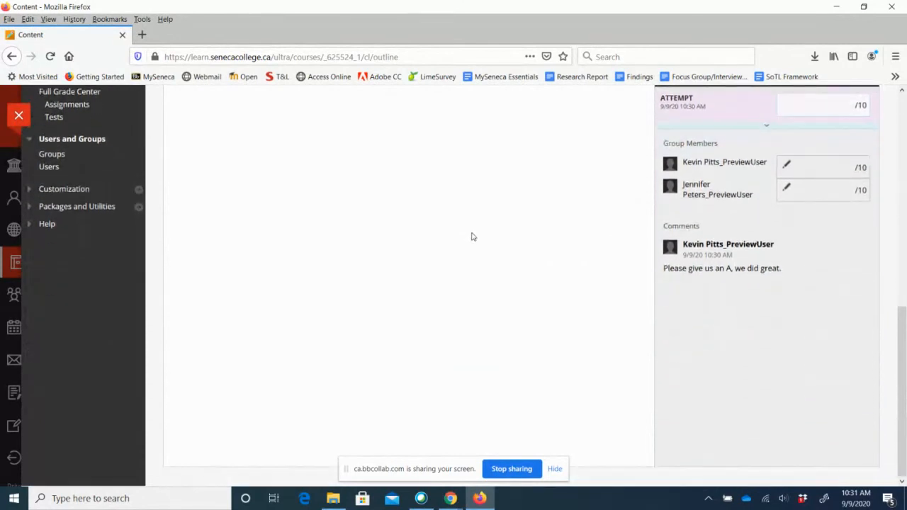
scroll(473, 237, up, 2)
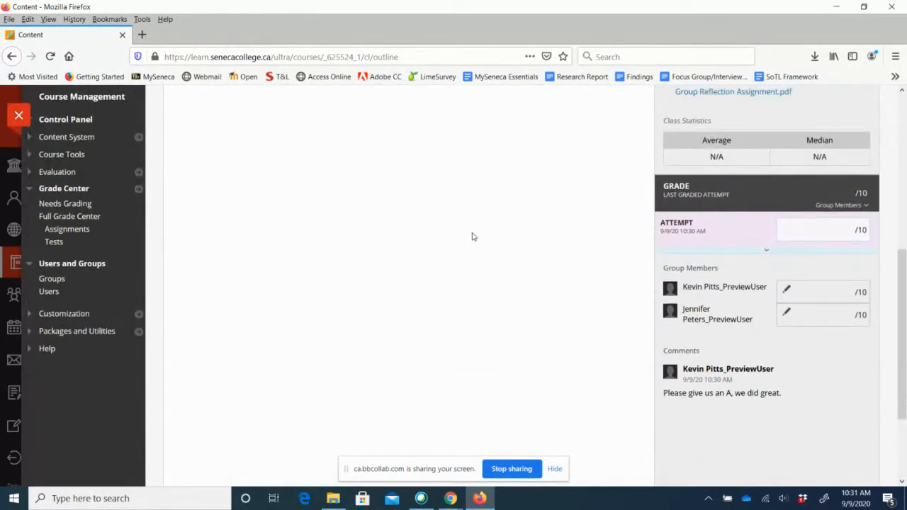
scroll(474, 237, up, 1)
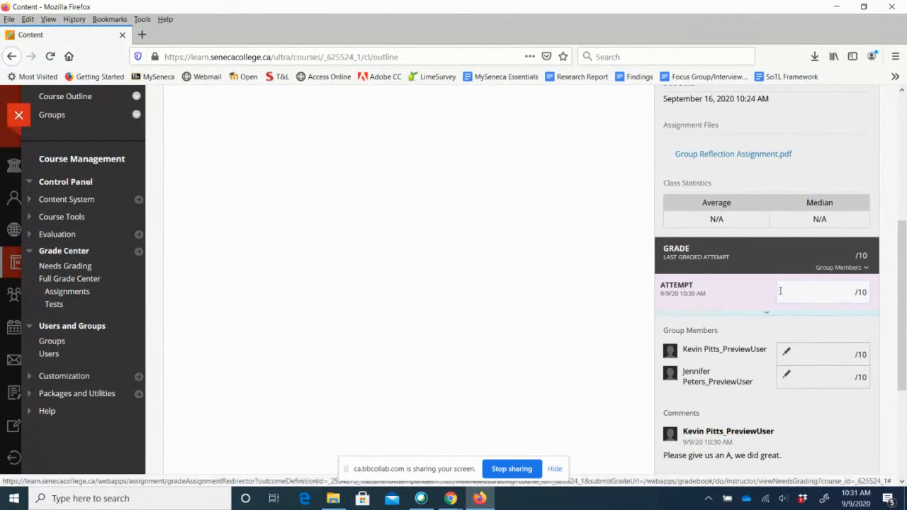
scroll(587, 267, down, 2)
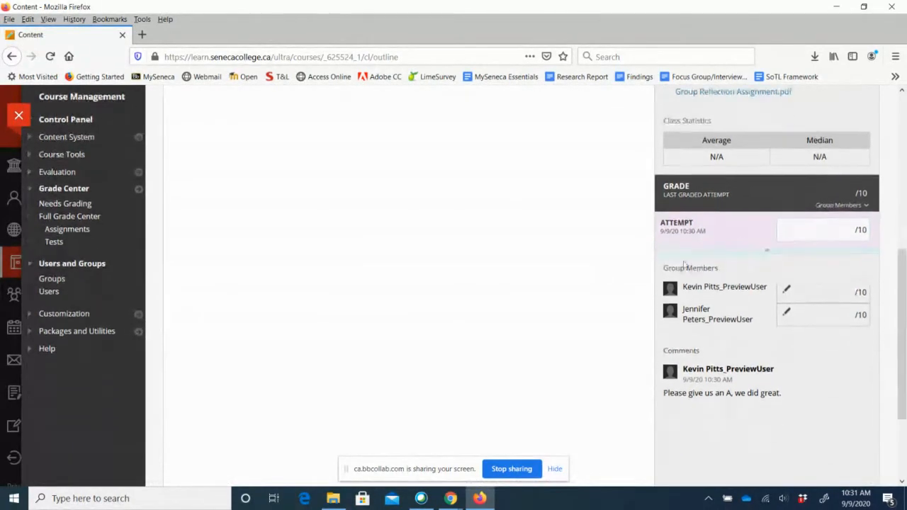
click(778, 249)
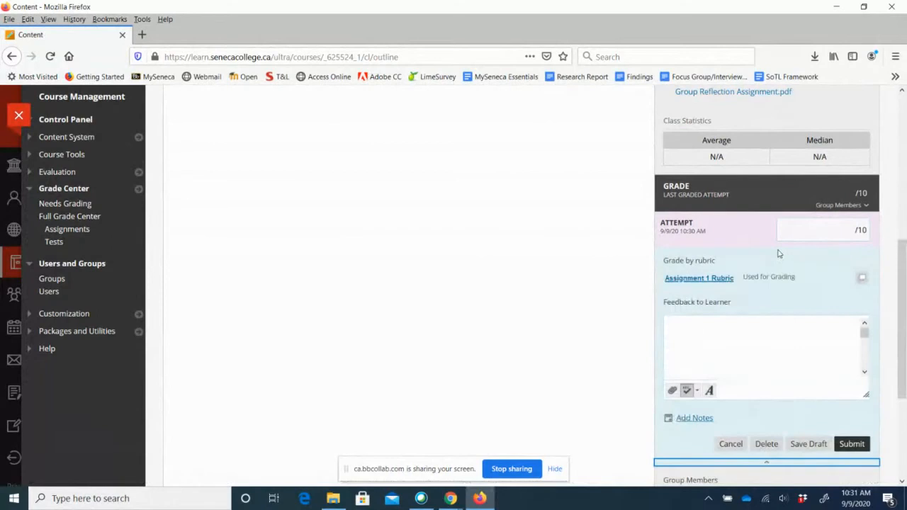
click(718, 280)
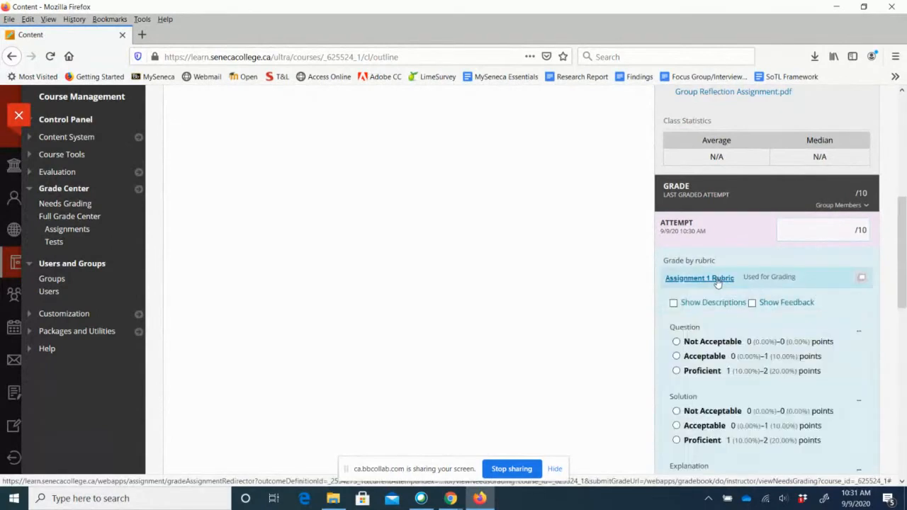
scroll(685, 306, down, 4)
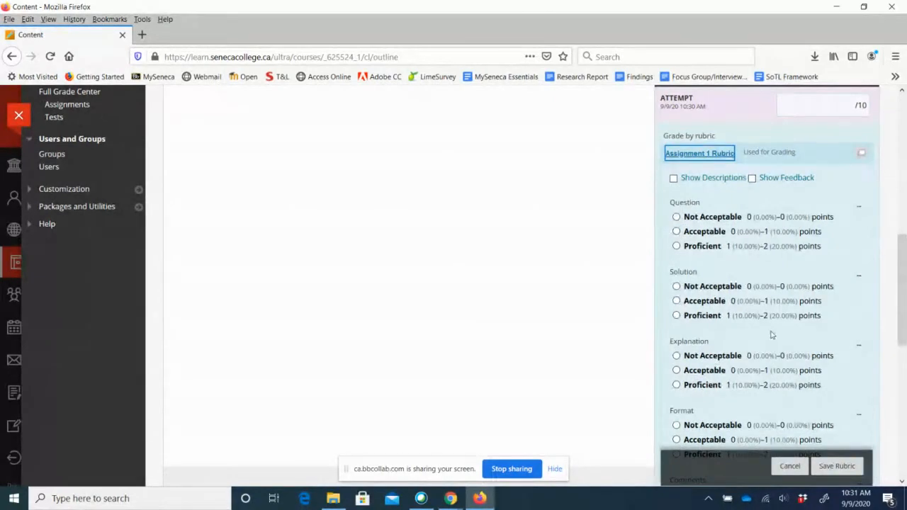
scroll(796, 331, up, 4)
Try rating Question as Acceptable and Solution and Explanation as Proficient in the separate rubric window, and put it away without saving
click(862, 279)
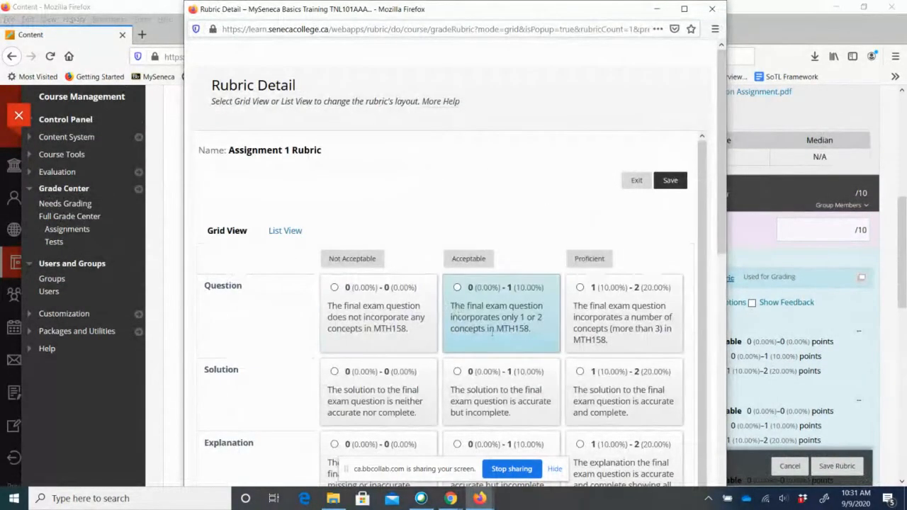
click(457, 308)
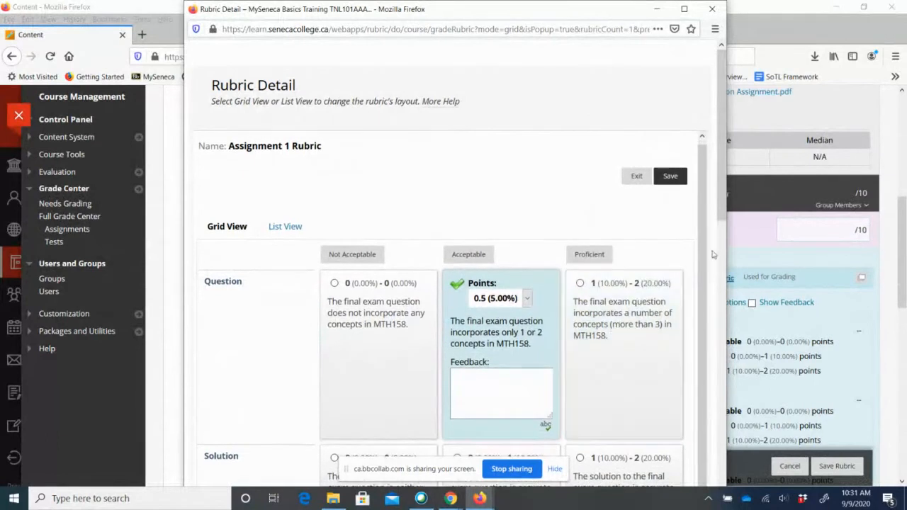
scroll(718, 186, down, 3)
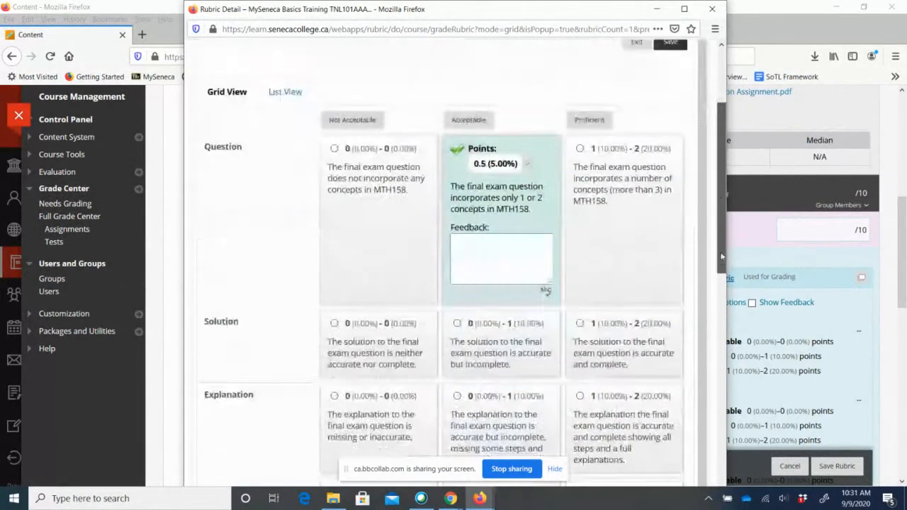
click(595, 355)
click(606, 429)
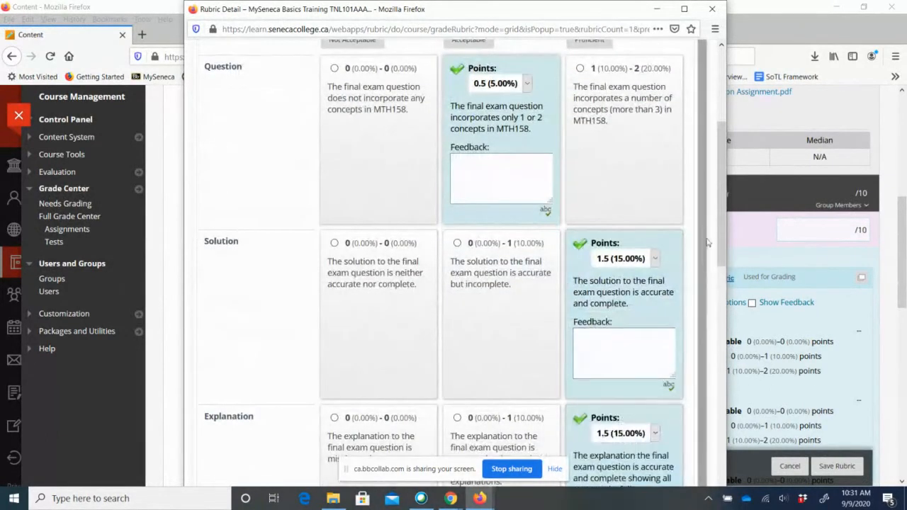
click(655, 9)
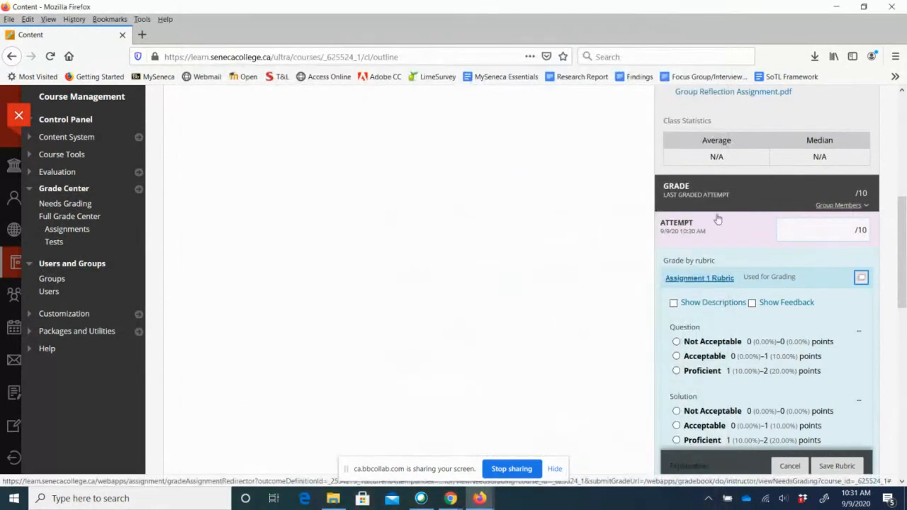
Try entering 8 as the attempt grade and save Assignment 1 Rubric without rating any criteria
drag(906, 216, 900, 386)
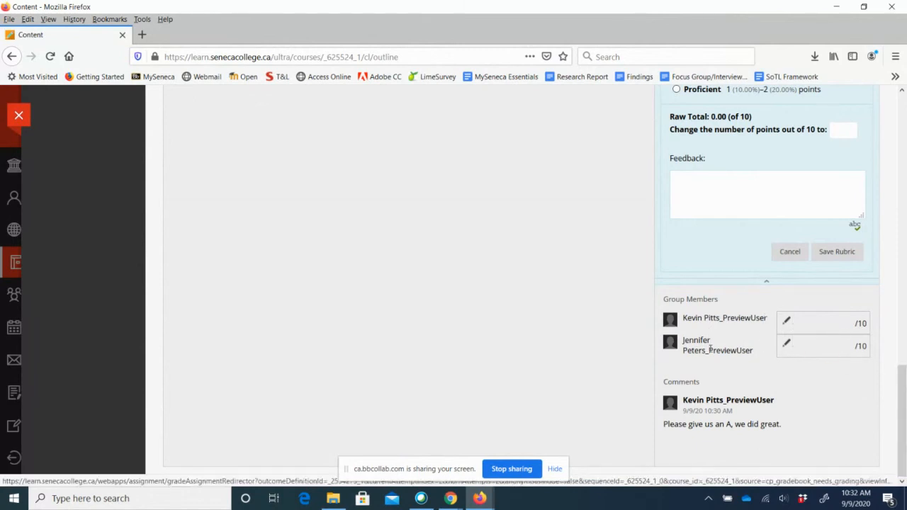
drag(902, 389, 902, 238)
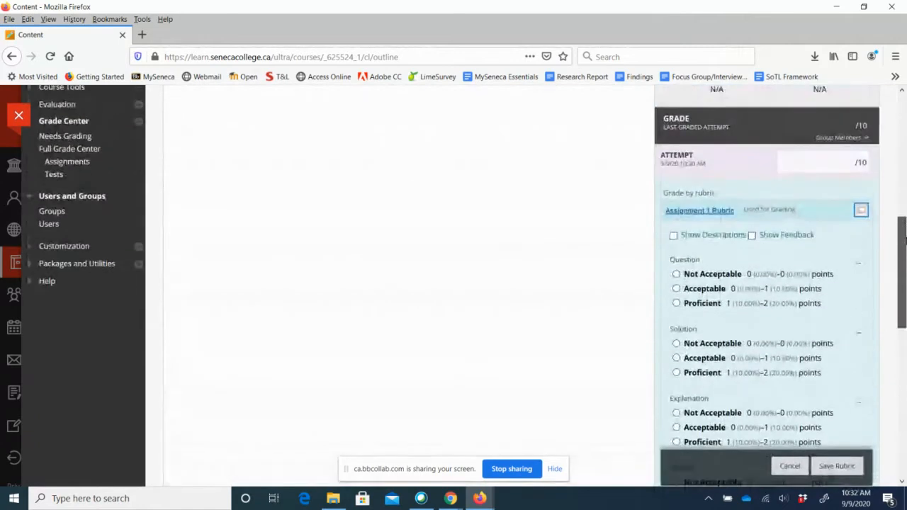
click(851, 163)
text(8)
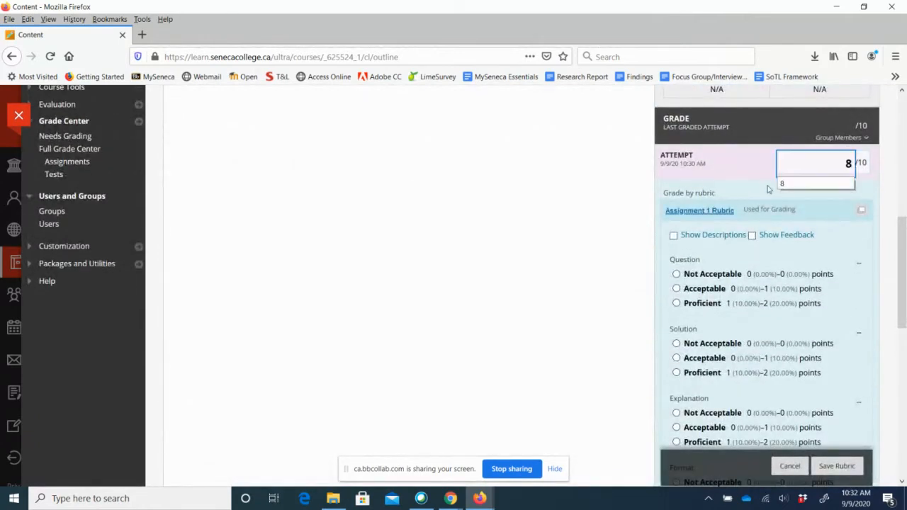
click(781, 185)
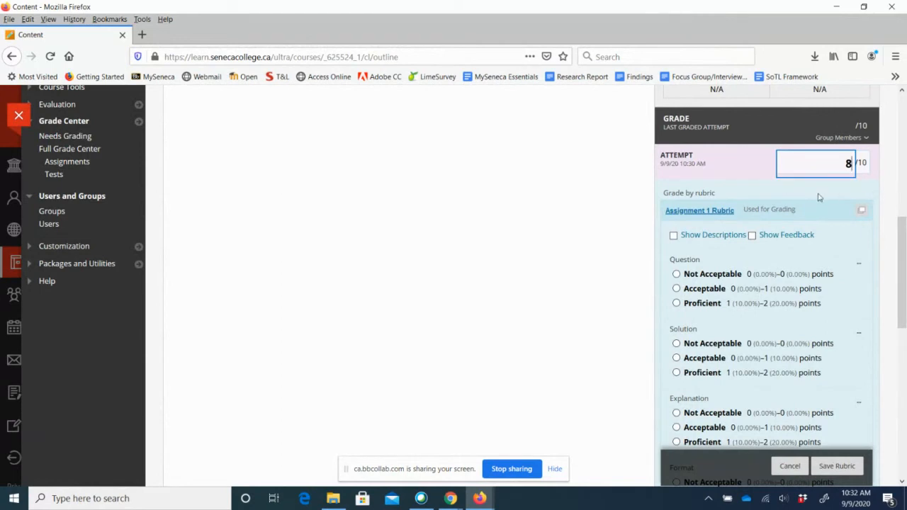
drag(902, 231, 903, 347)
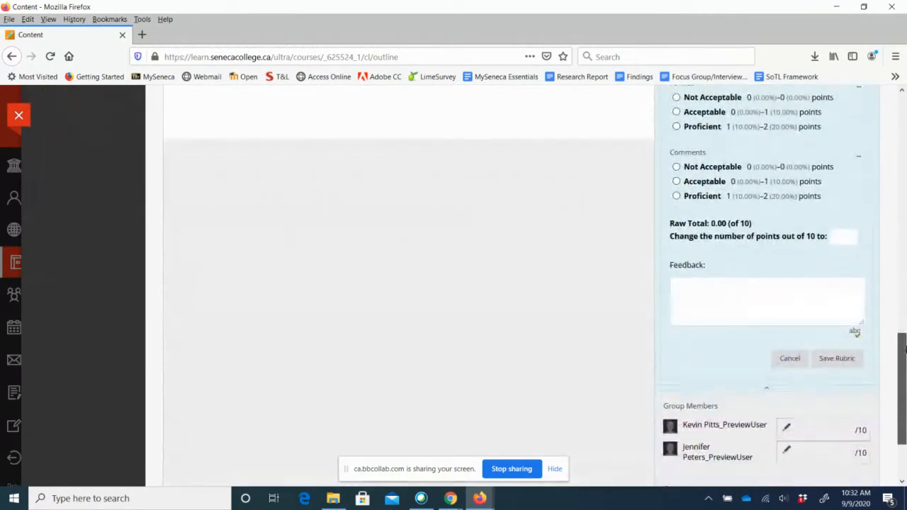
click(847, 359)
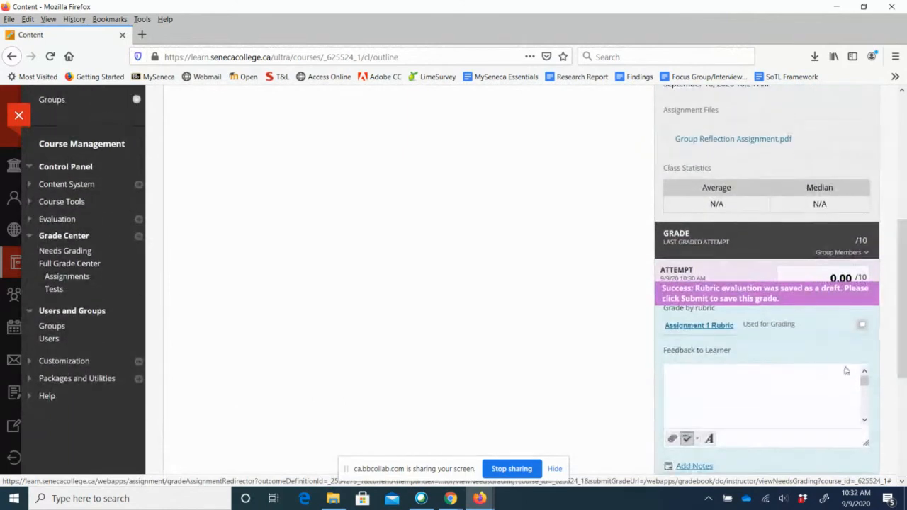
Open Assignment 1 Rubric in a separate window and rate Question, Solution, Explanation, Format and Comments as Proficient with 1.5 points each
click(862, 325)
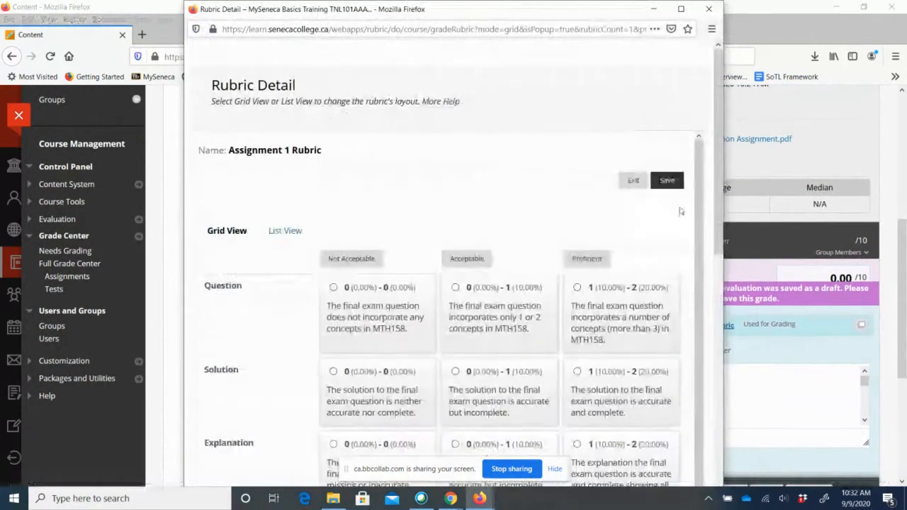
click(617, 319)
scroll(715, 334, down, 3)
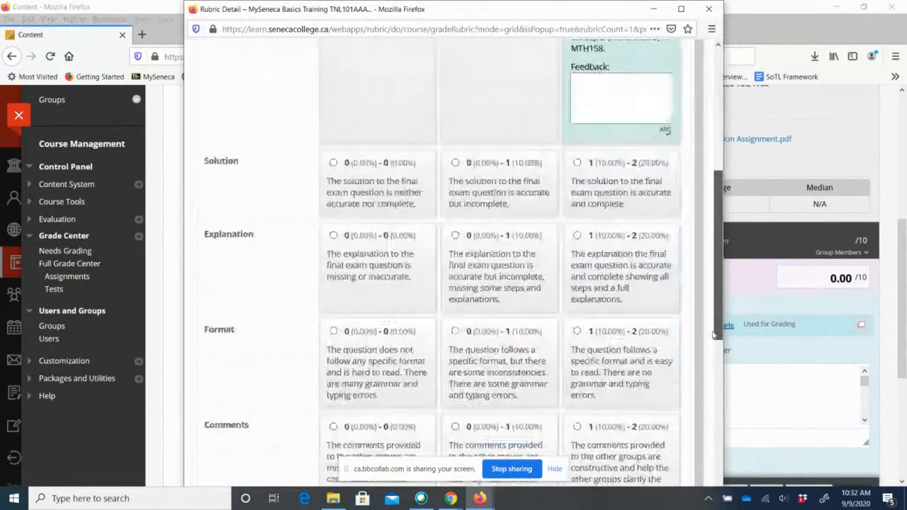
click(638, 178)
click(616, 333)
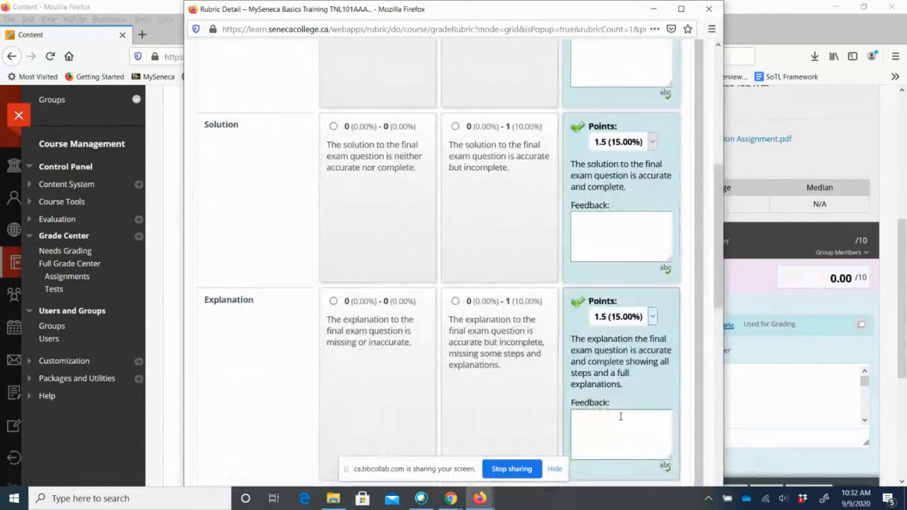
scroll(709, 372, down, 4)
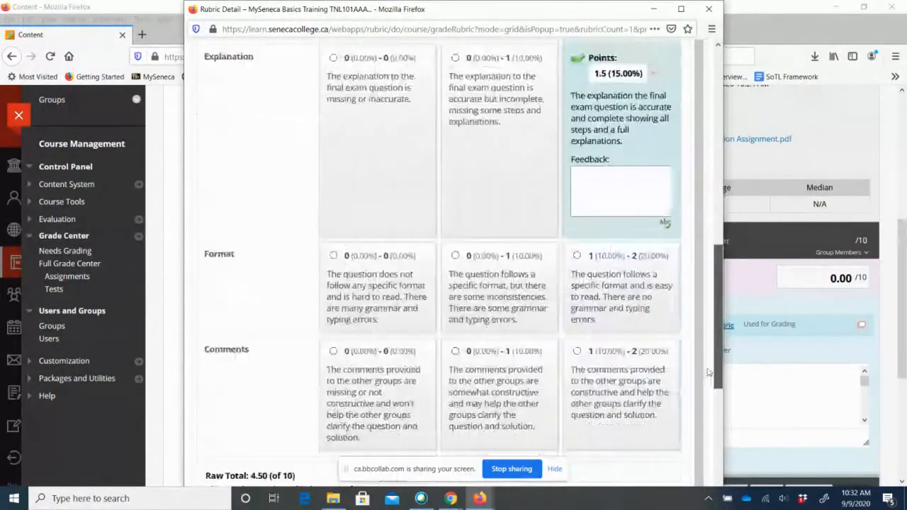
scroll(709, 372, down, 3)
click(638, 227)
click(638, 120)
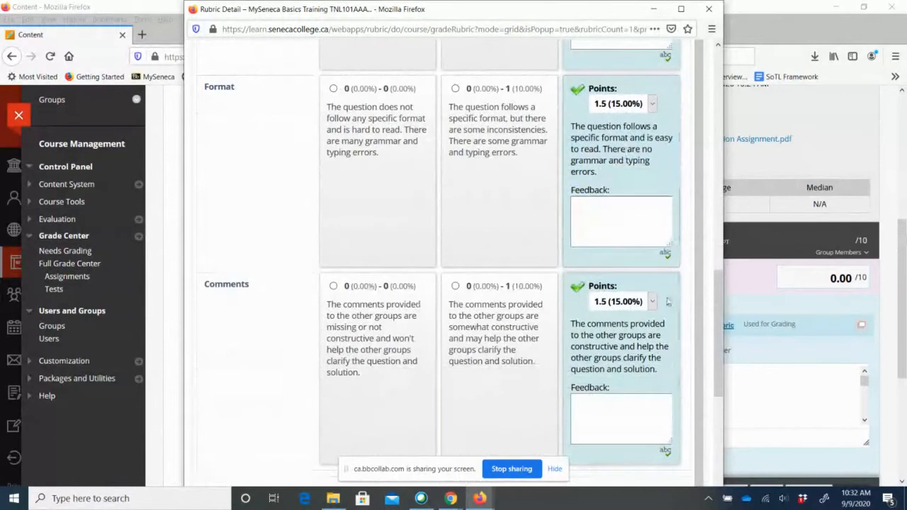
Add the rubric feedback "Please remember to include peer evaluations." and save the rubric evaluation
scroll(718, 444, down, 2)
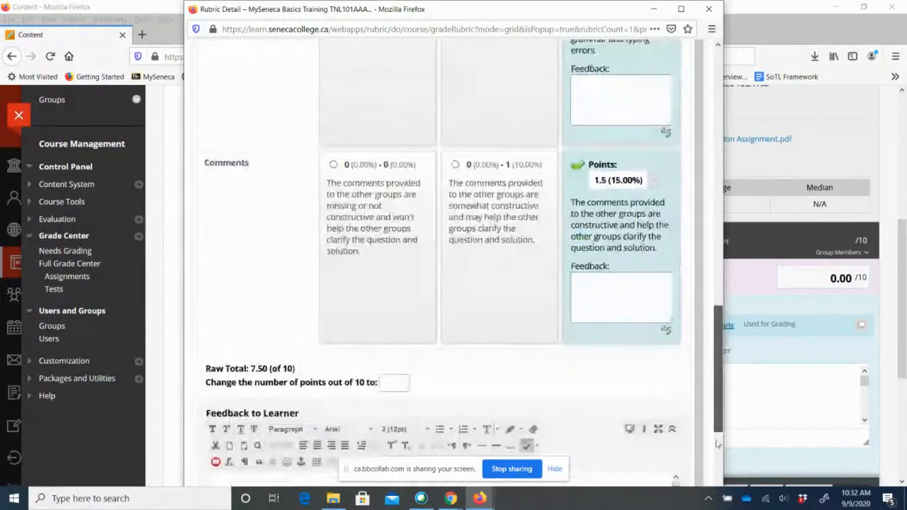
scroll(718, 445, down, 4)
click(300, 286)
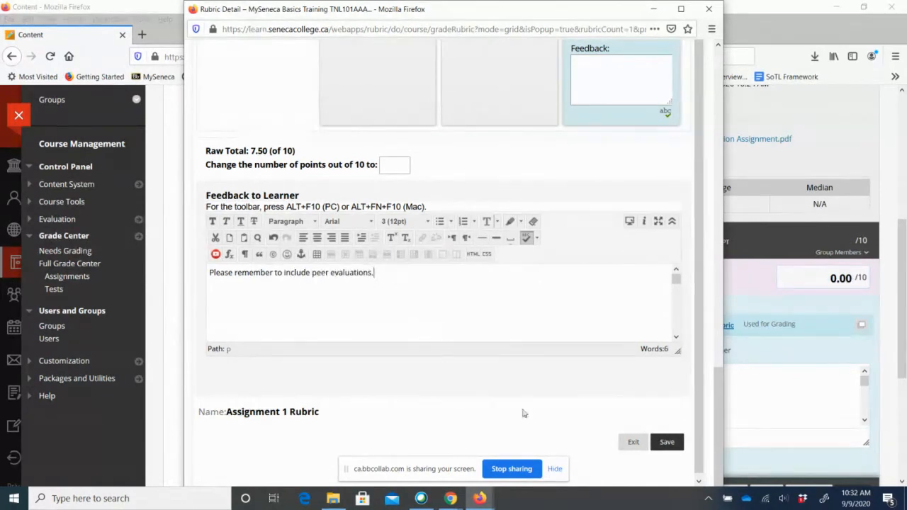
click(659, 442)
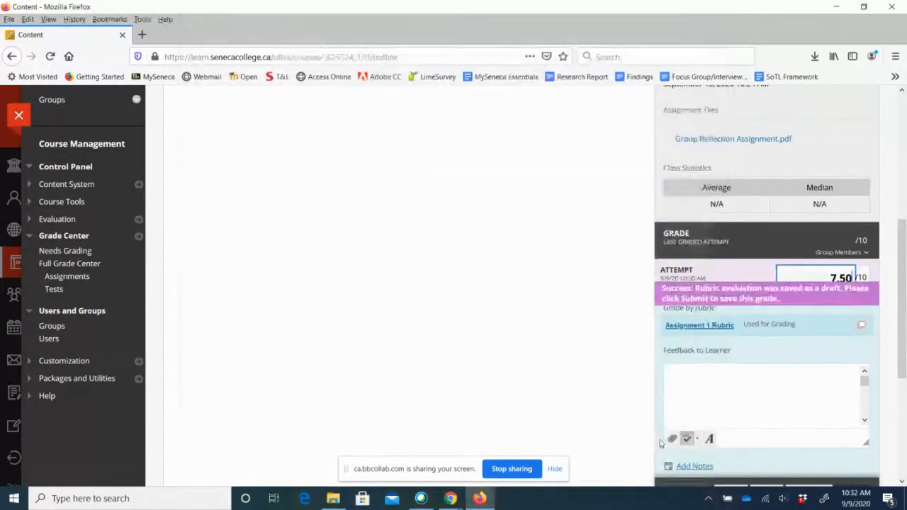
Enter "sdfsdfdf" as the attempt's Feedback to Learner and submit the group's grade
click(752, 384)
scroll(753, 361, down, 2)
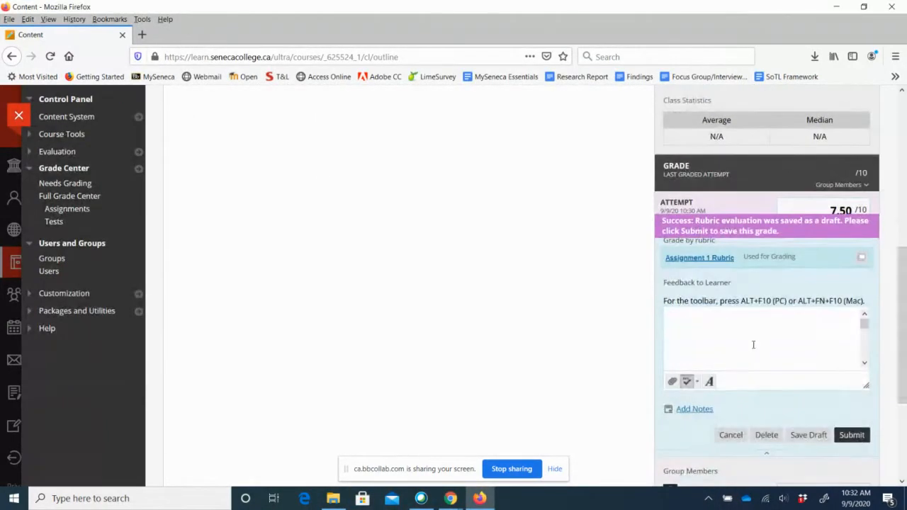
text(so)
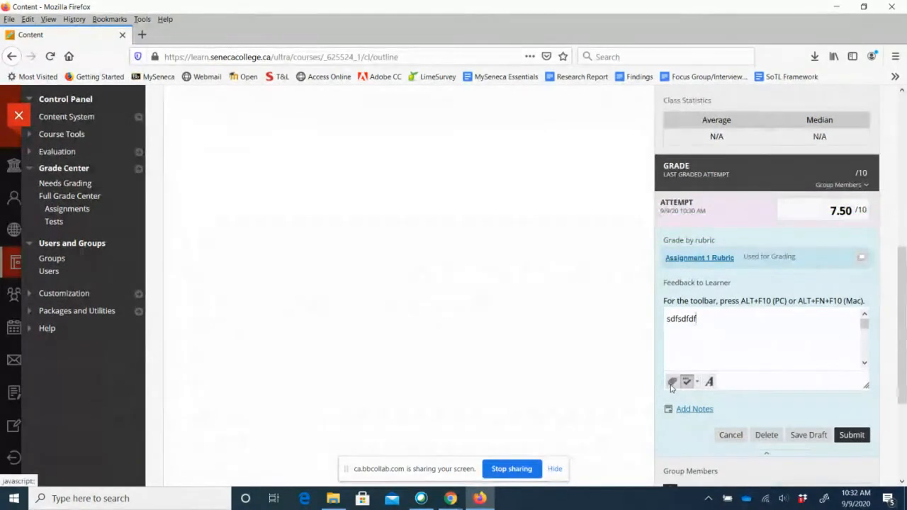
scroll(765, 326, down, 4)
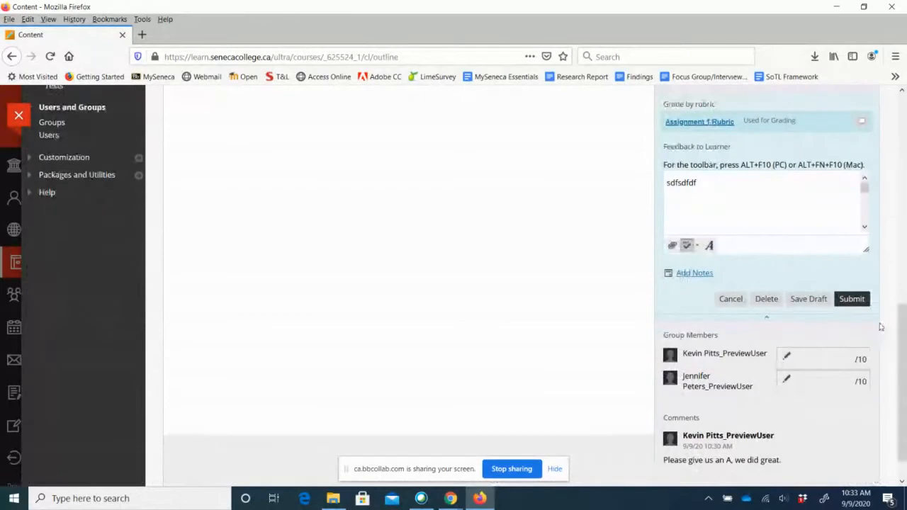
click(856, 300)
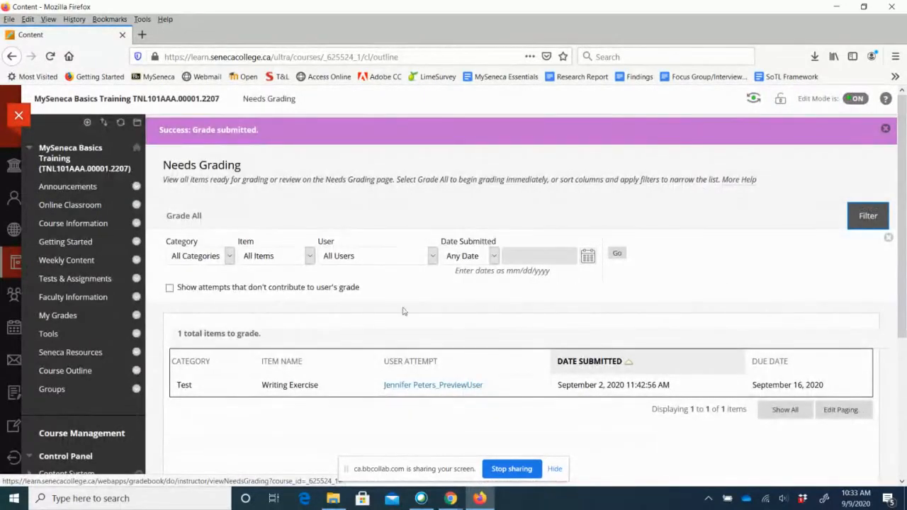
Open the Full Grade Center and check the members' grades in the Planet Project Group Reflection column
scroll(276, 236, down, 3)
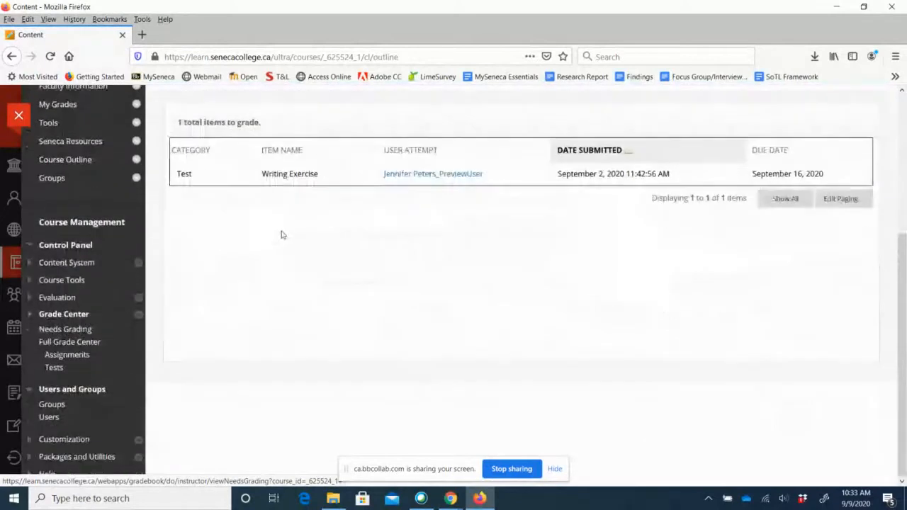
click(69, 342)
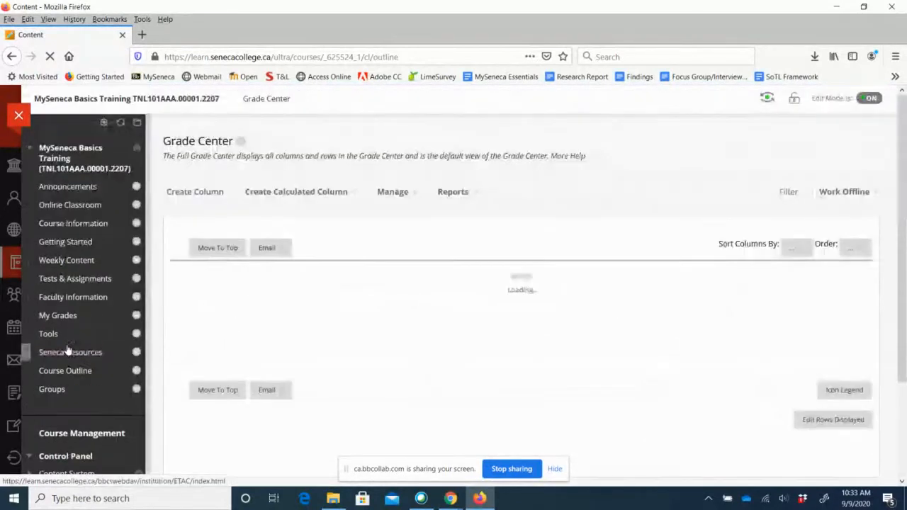
scroll(461, 253, down, 1)
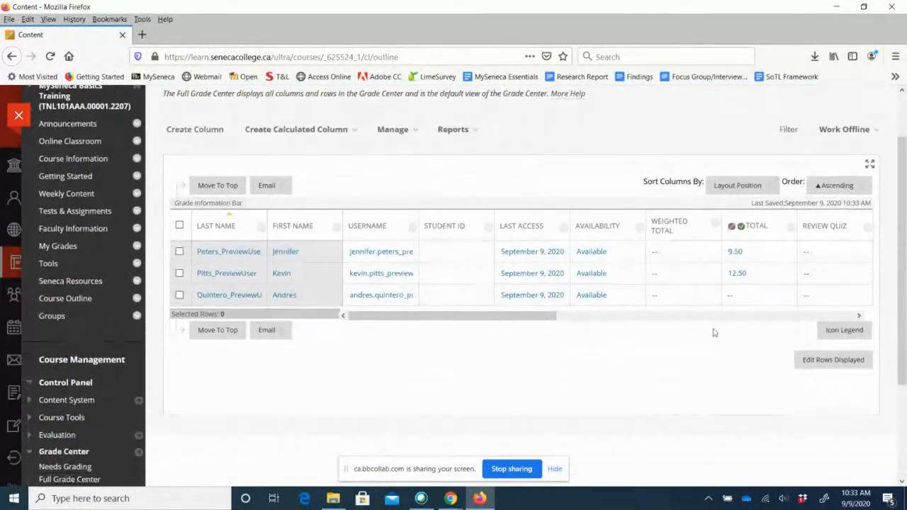
drag(535, 317, 822, 324)
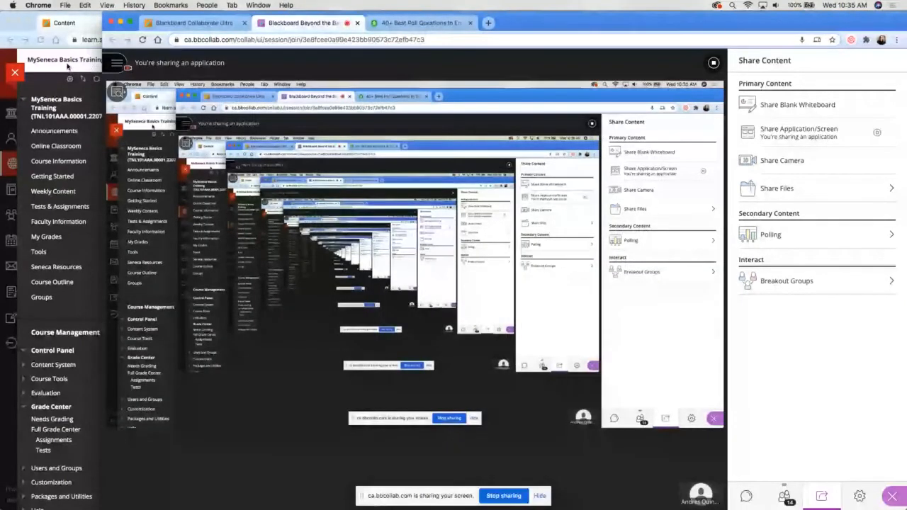
Switch to the course window in Chrome, widen it across the screen, and enlarge the page zoom
click(67, 66)
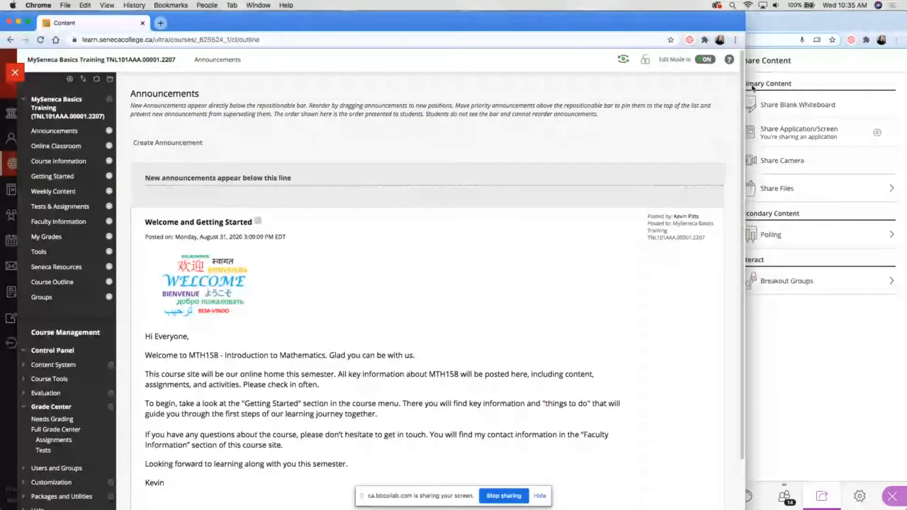
drag(744, 86, 905, 108)
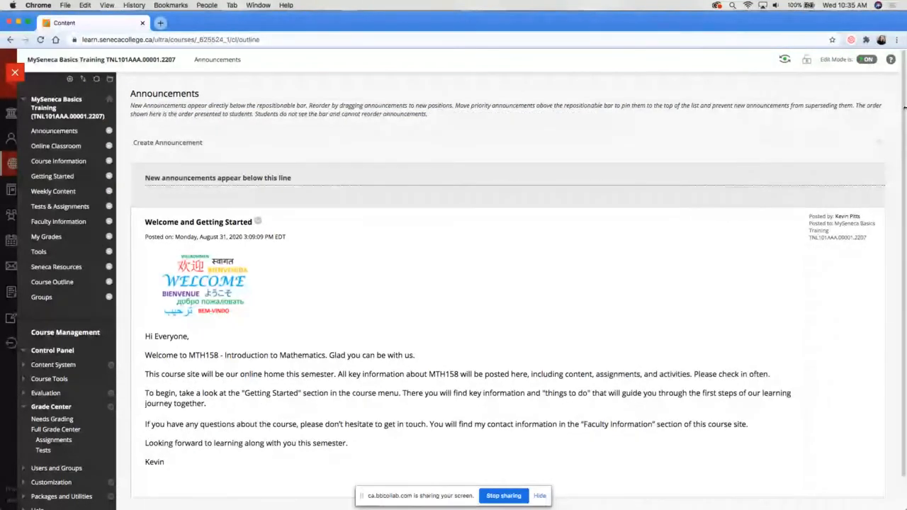
key(super+equal)
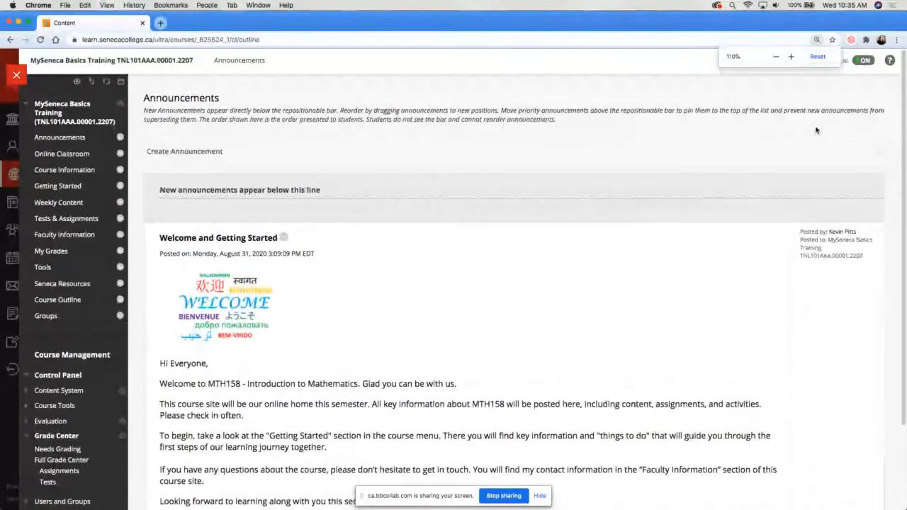
key(super+equal)
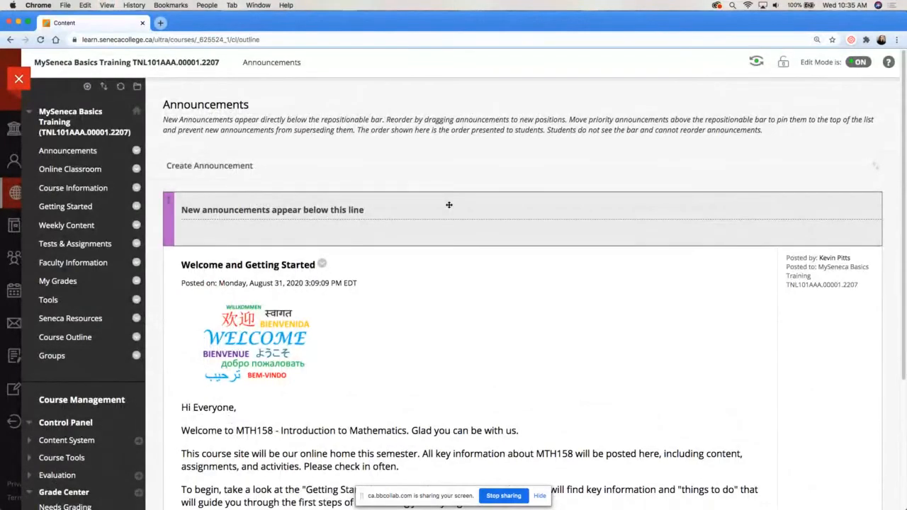
Look through the Welcome and Getting Started announcement and course menu, and narrow the browser window again
scroll(445, 205, down, 1)
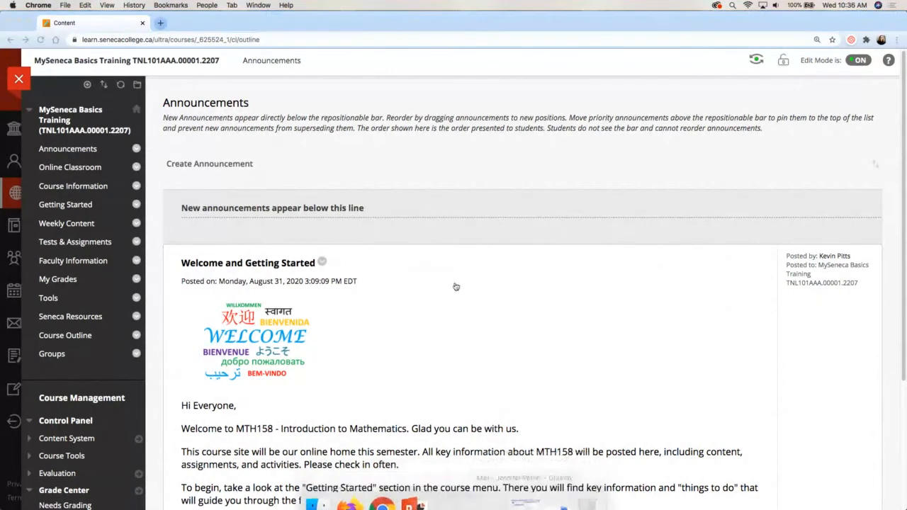
scroll(455, 283, down, 5)
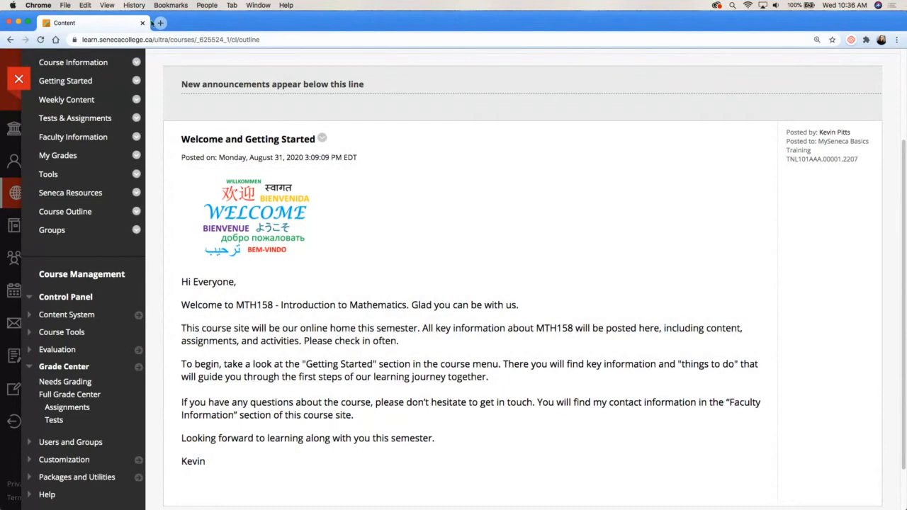
drag(905, 51, 712, 63)
click(717, 61)
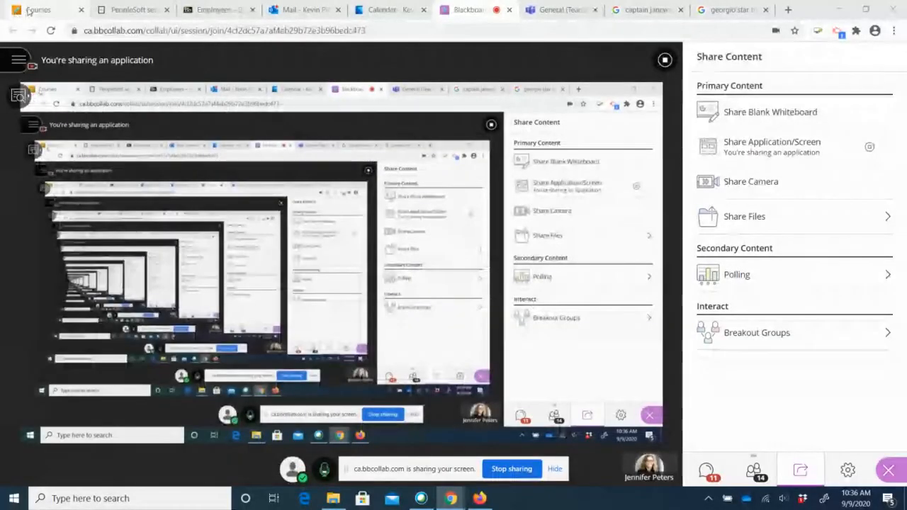
Switch to Firefox, open the Planet Group Project 2 attempt from Needs Grading, and bring its submitted document into view
click(480, 498)
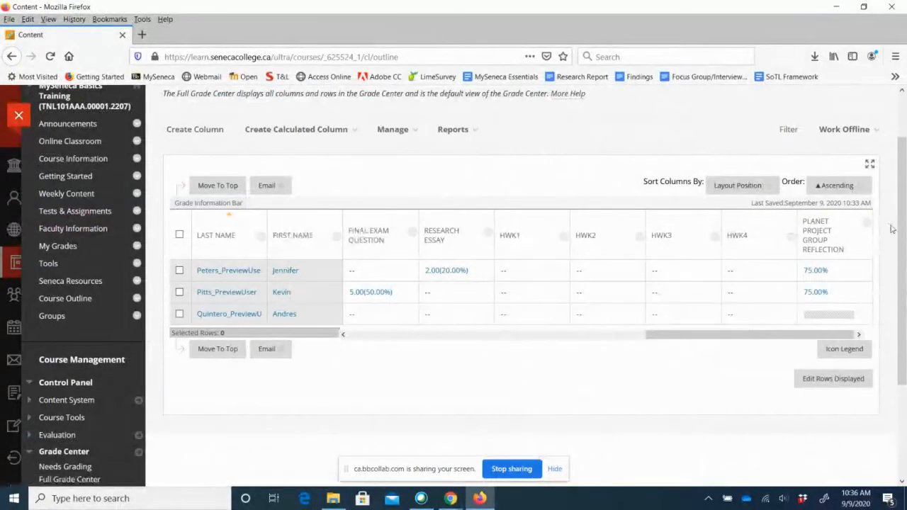
scroll(891, 228, up, 2)
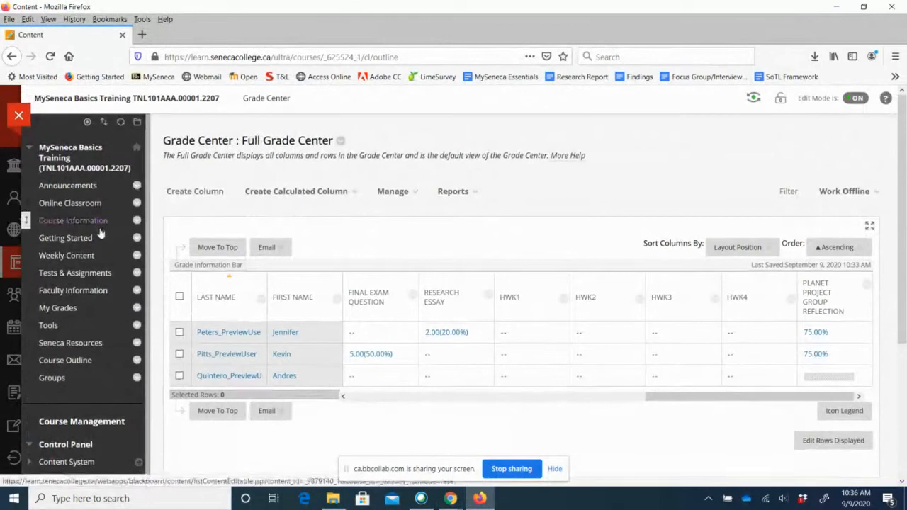
scroll(100, 234, down, 6)
click(79, 330)
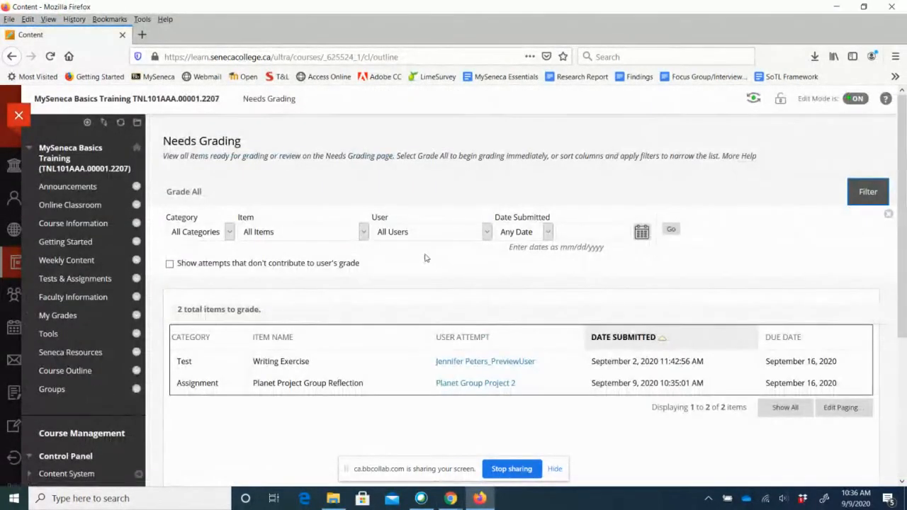
click(482, 385)
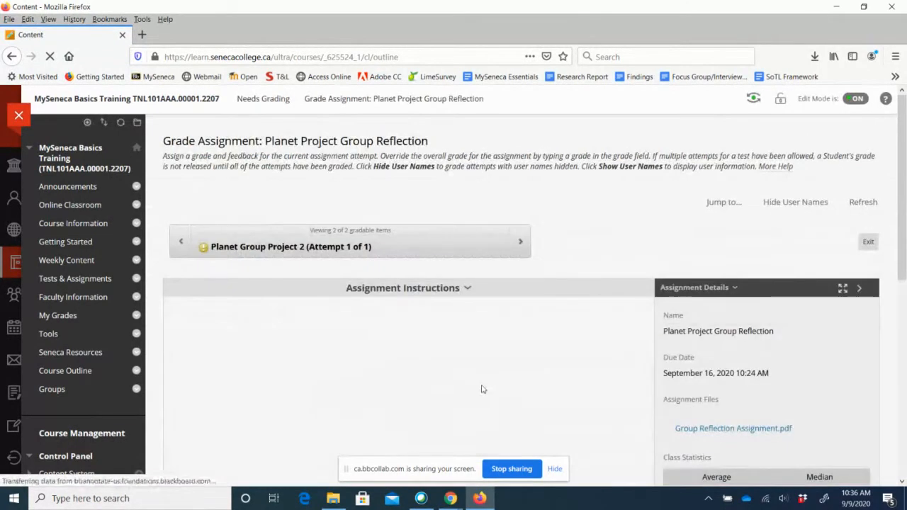
scroll(498, 367, down, 1)
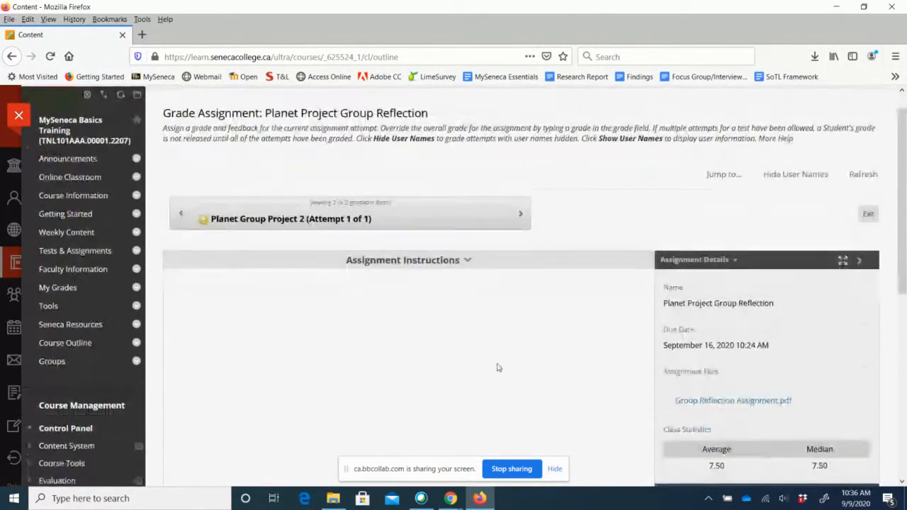
scroll(498, 368, down, 3)
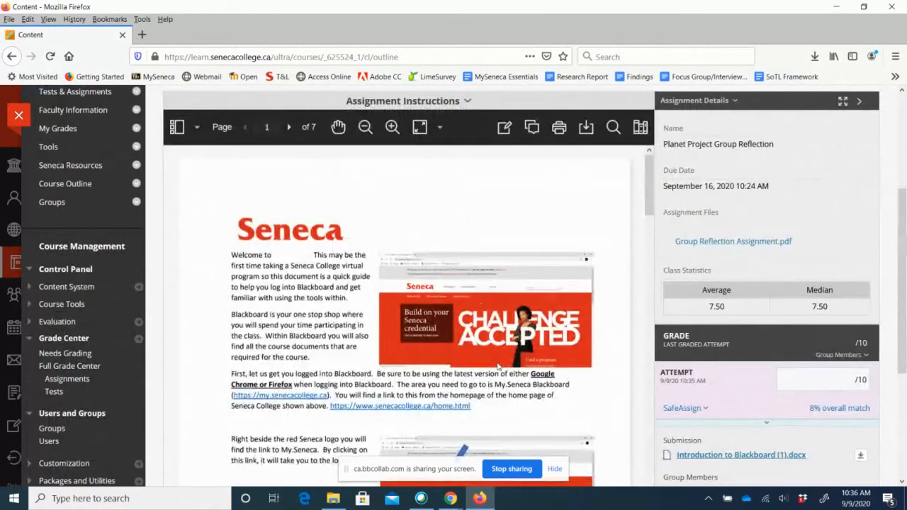
Look through the annotation tools for the submitted document, select the drawing tool, and leave the annotation mode
scroll(498, 367, down, 1)
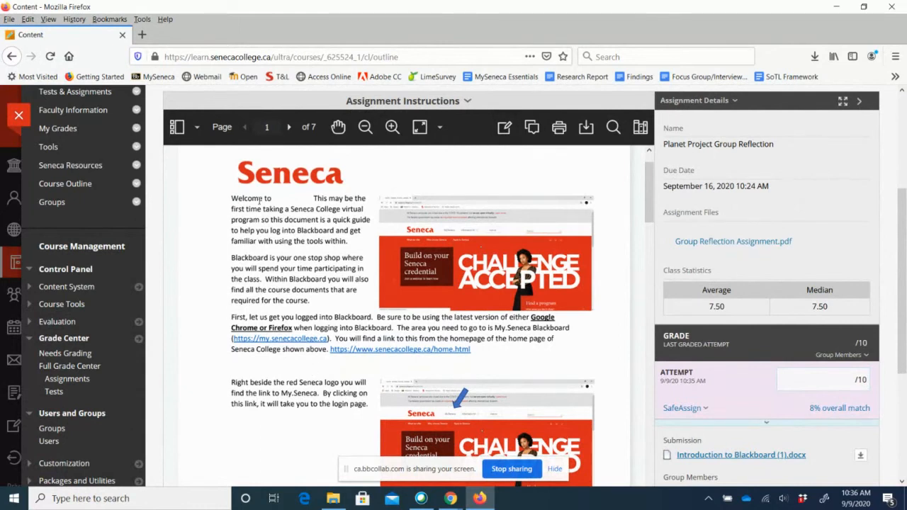
click(504, 128)
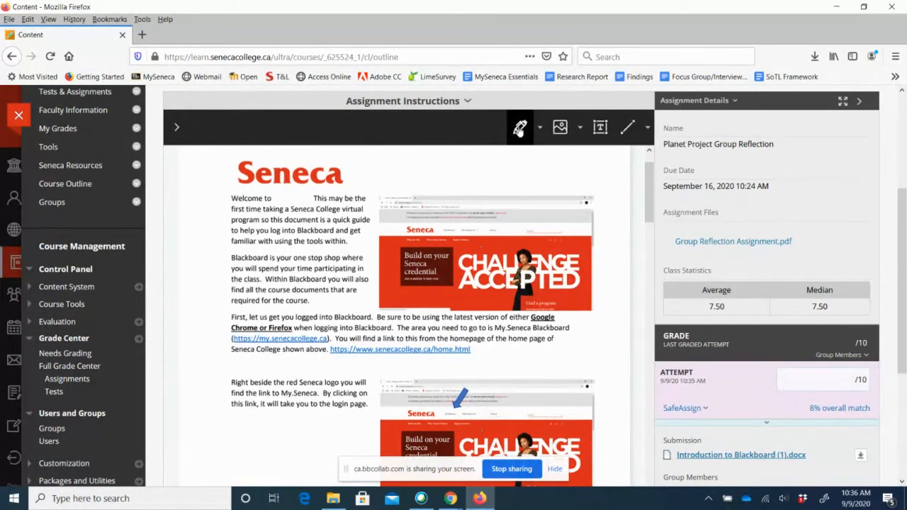
click(520, 129)
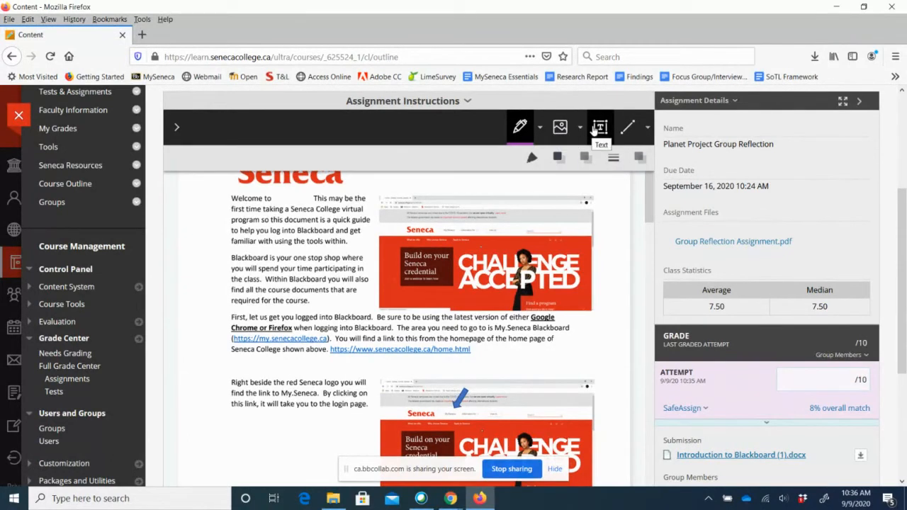
click(175, 132)
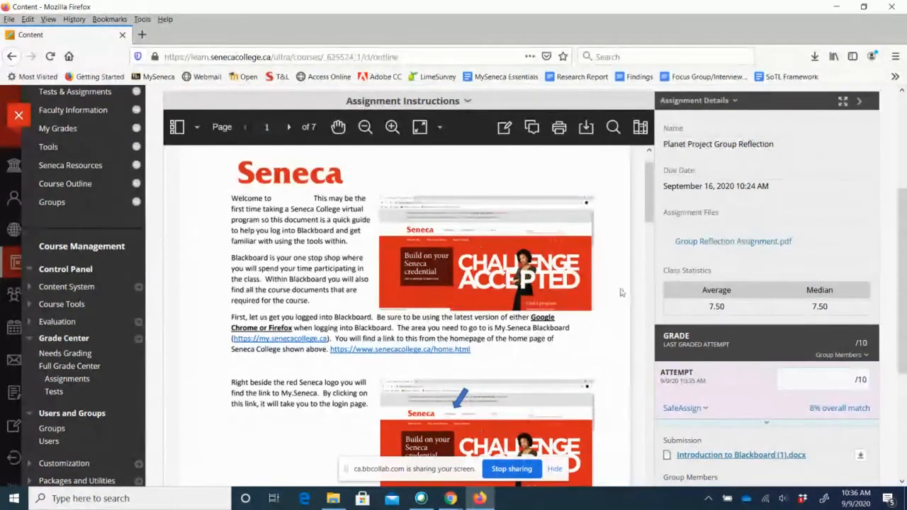
Open the SafeAssign originality report for the submitted Introduction to Blackboard (1).docx and dismiss its introduction message
scroll(659, 294, down, 2)
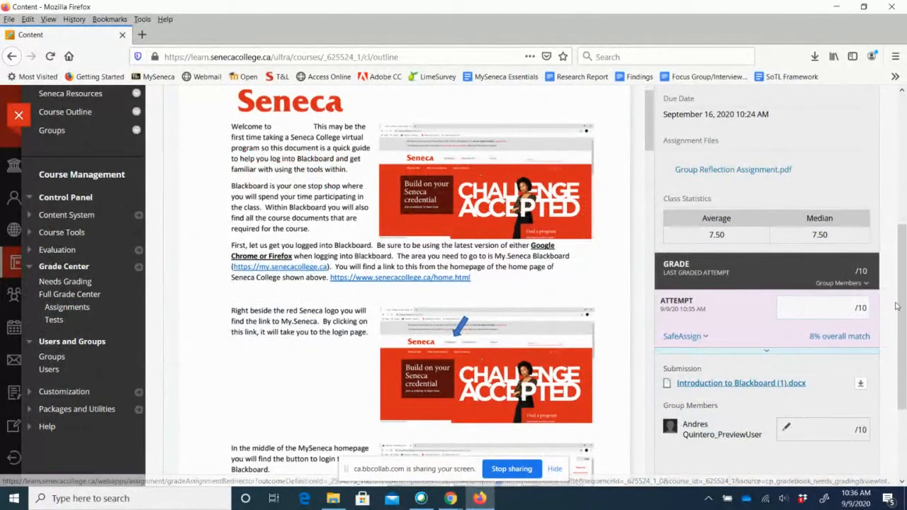
scroll(895, 306, down, 2)
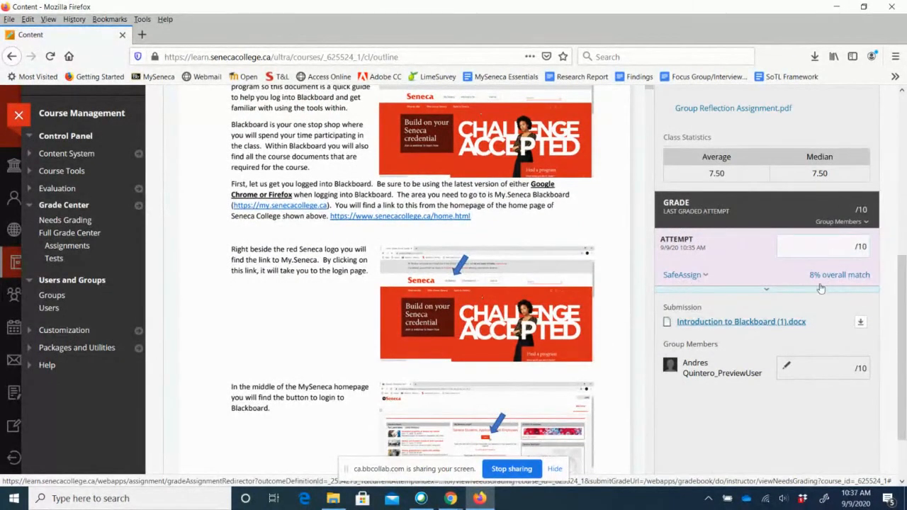
scroll(686, 278, up, 10)
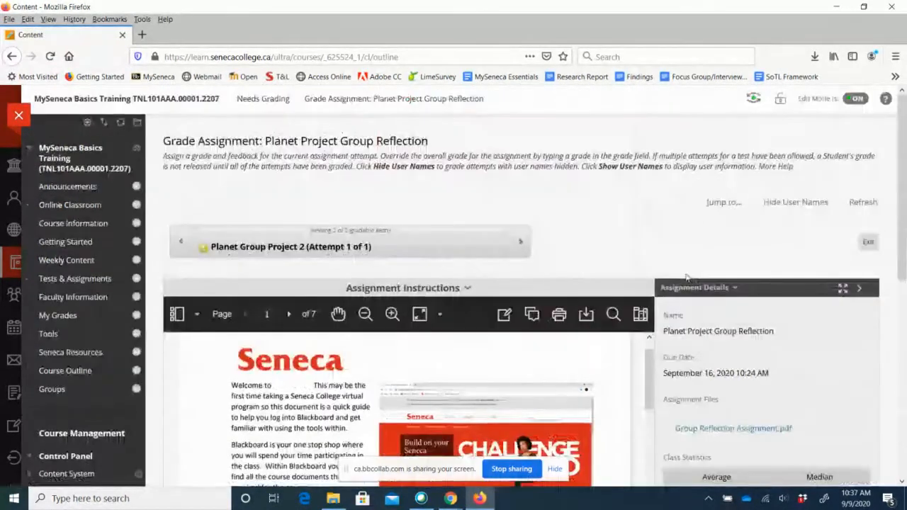
scroll(686, 278, down, 5)
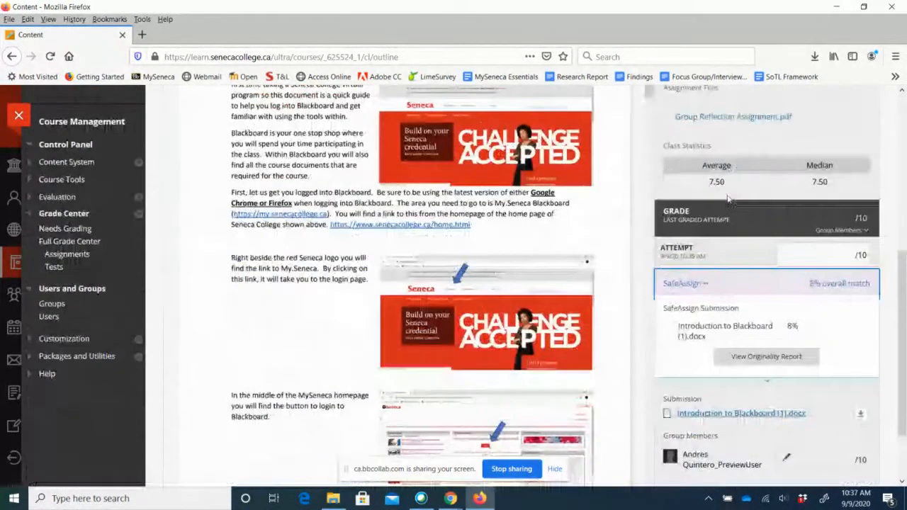
click(766, 356)
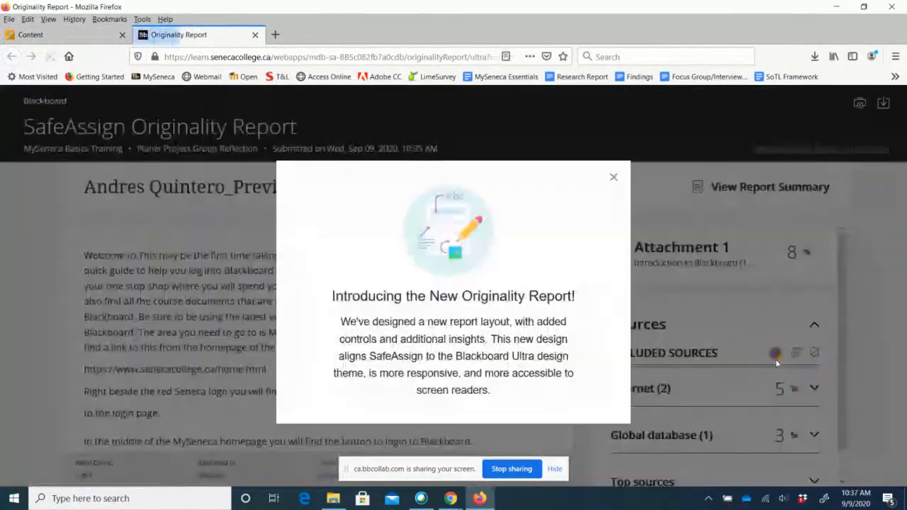
click(613, 177)
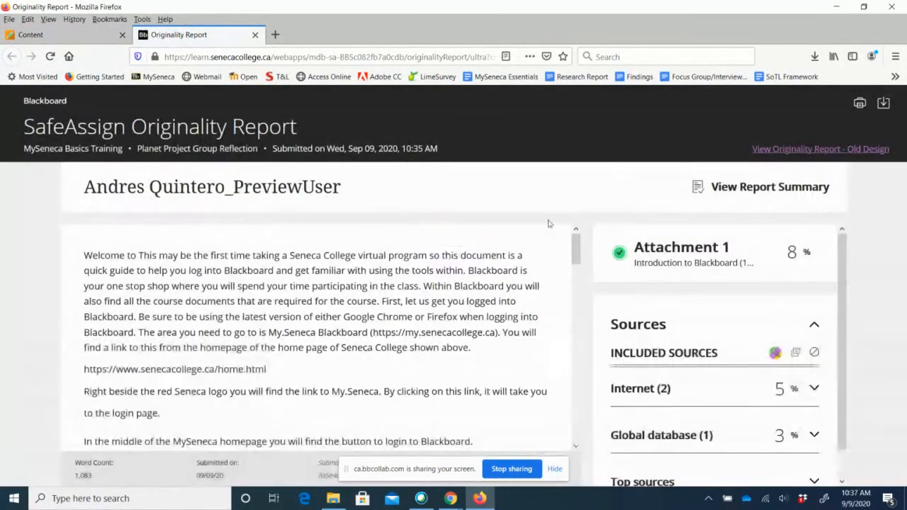
Examine the report text and its list of matched Internet sources, and return to the attempt's grading page
scroll(414, 266, down, 3)
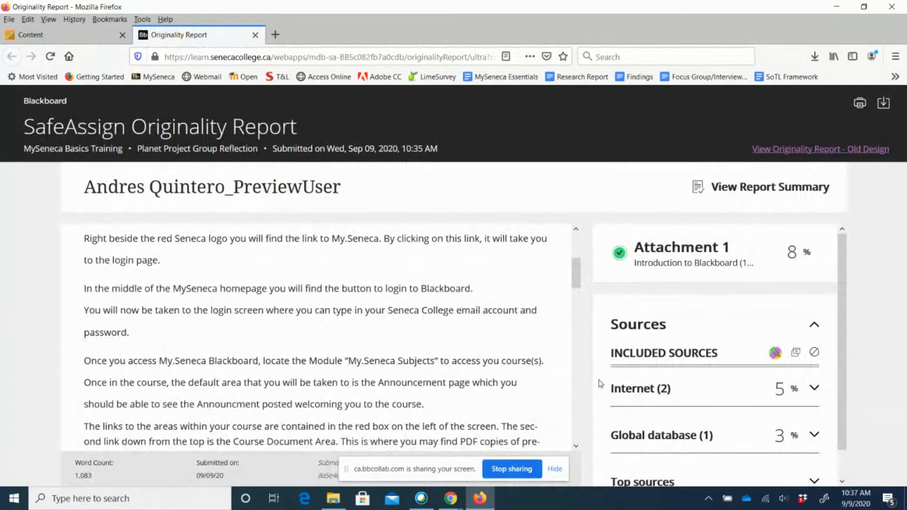
click(814, 389)
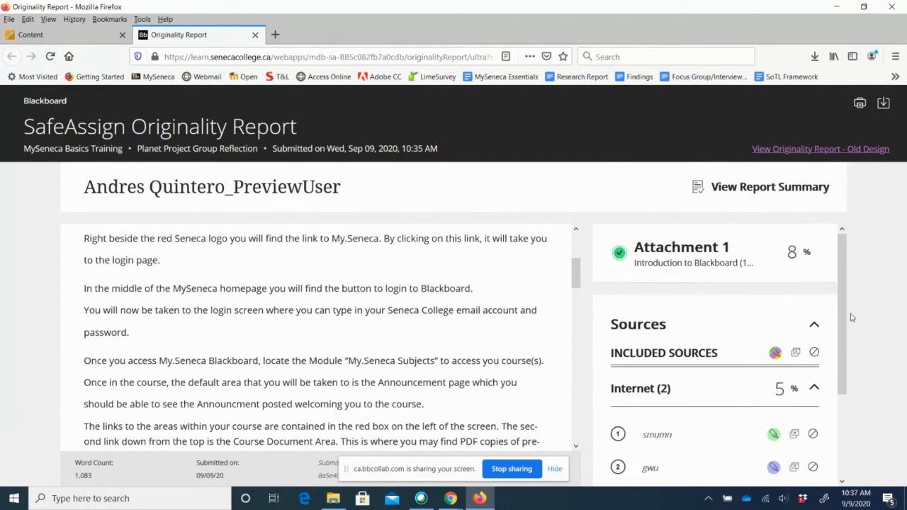
scroll(843, 319, down, 3)
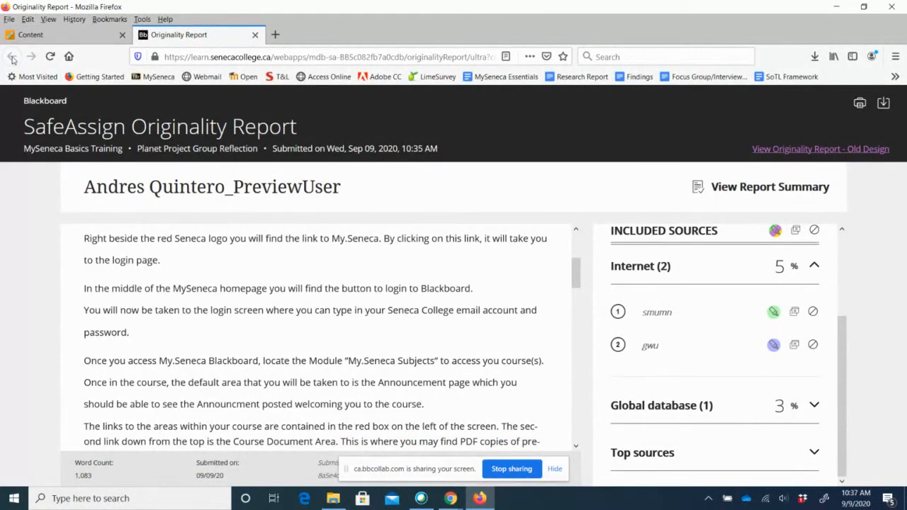
click(39, 36)
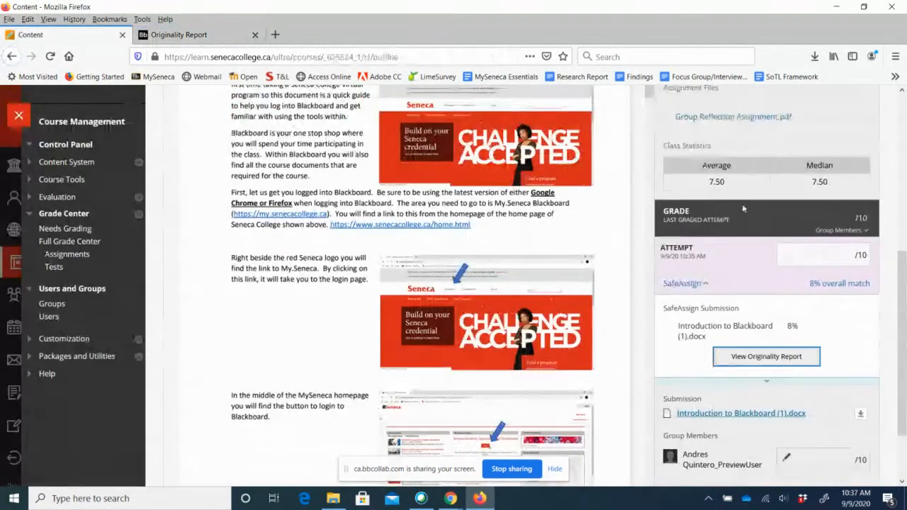
Open Assignment 1 Rubric for the attempt and rate Question and Solution as Proficient, 1.5 points each
scroll(886, 327, down, 2)
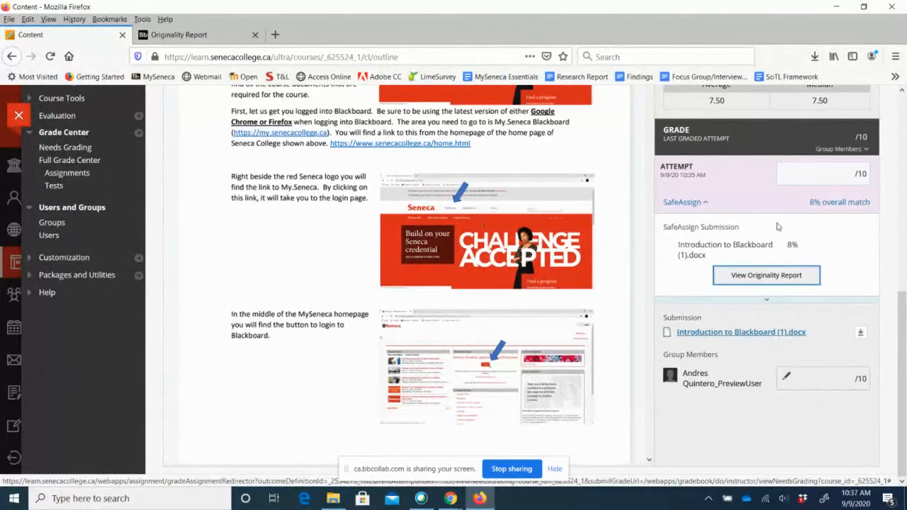
click(761, 300)
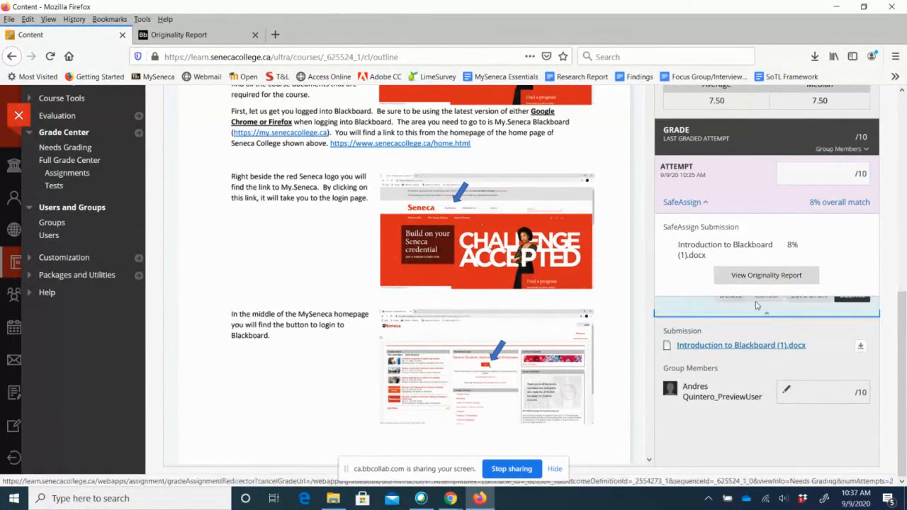
click(717, 328)
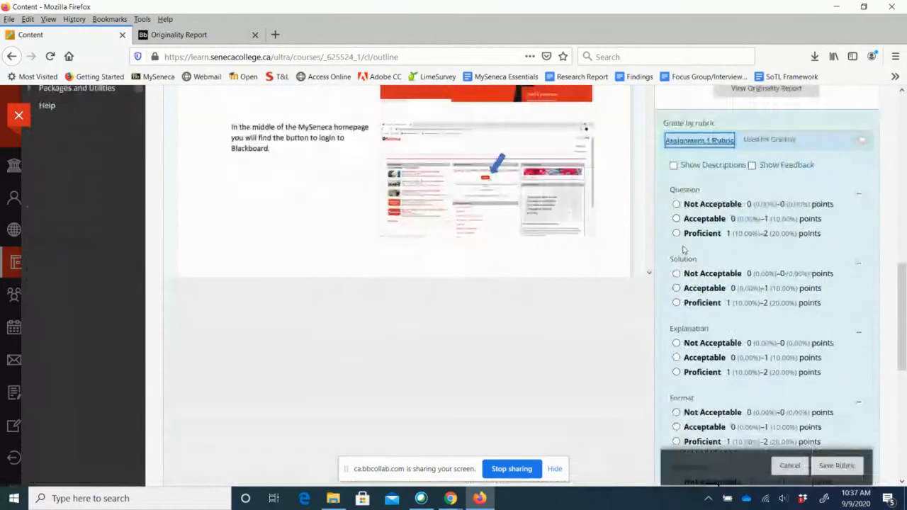
click(676, 234)
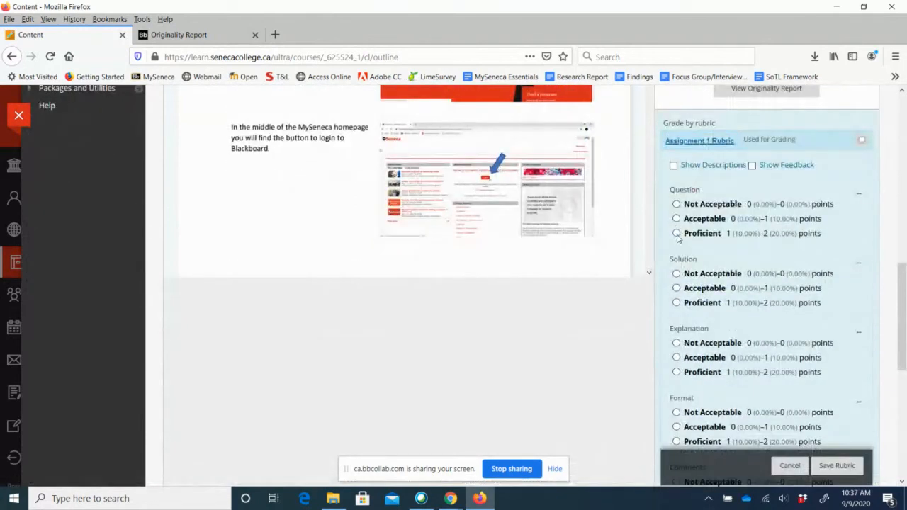
click(676, 307)
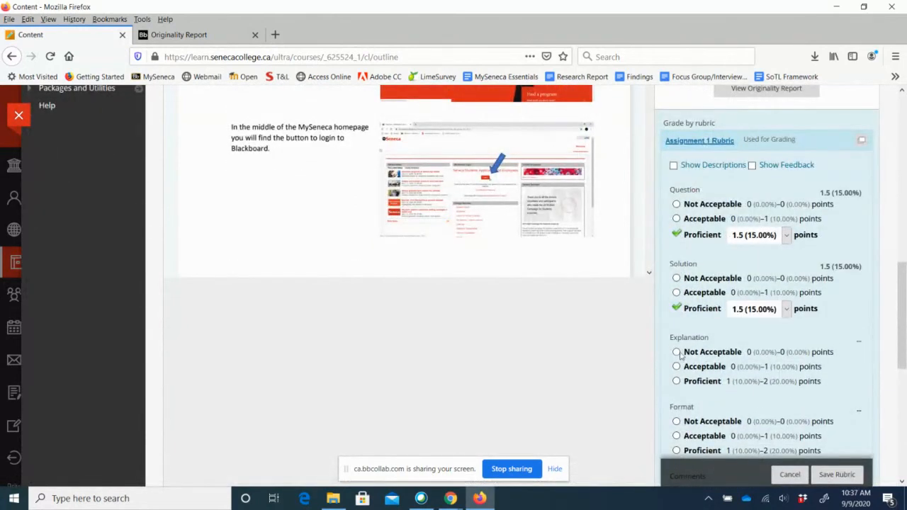
Rate Explanation and Format as Not Acceptable with 0 points, and Comments as Acceptable with 0.5 points
click(677, 351)
scroll(755, 310, down, 3)
click(676, 239)
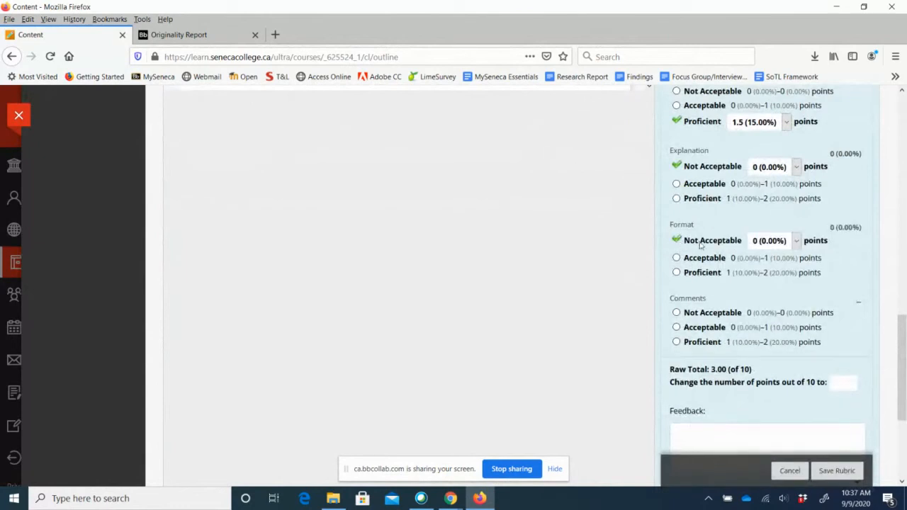
scroll(701, 246, down, 3)
click(676, 142)
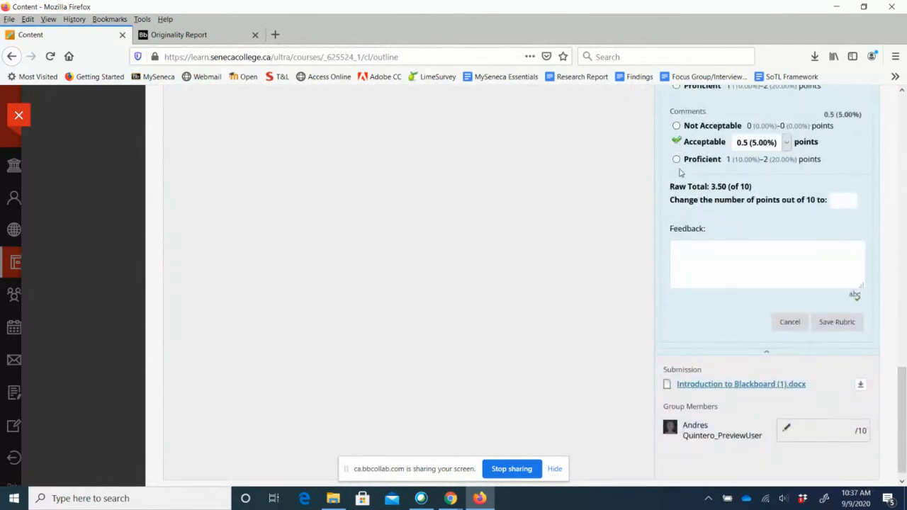
Enter the rubric feedback "asdasdasd", save the rubric, and submit the attempt's grade
click(702, 255)
text(asdasdasd)
click(836, 322)
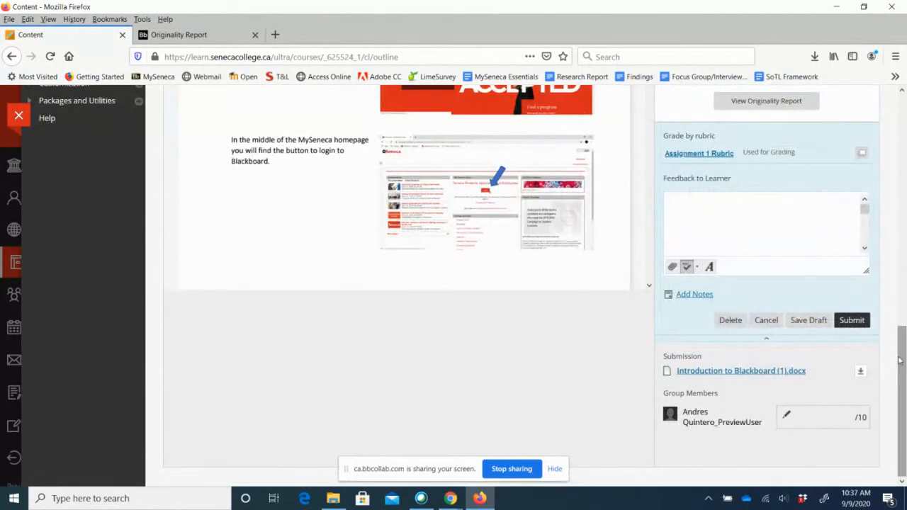
drag(894, 348, 903, 239)
drag(905, 279, 905, 365)
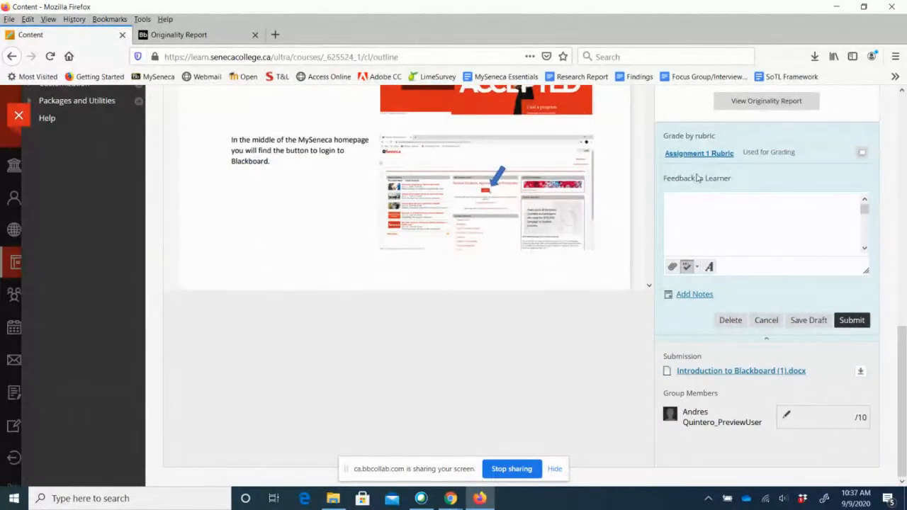
click(851, 320)
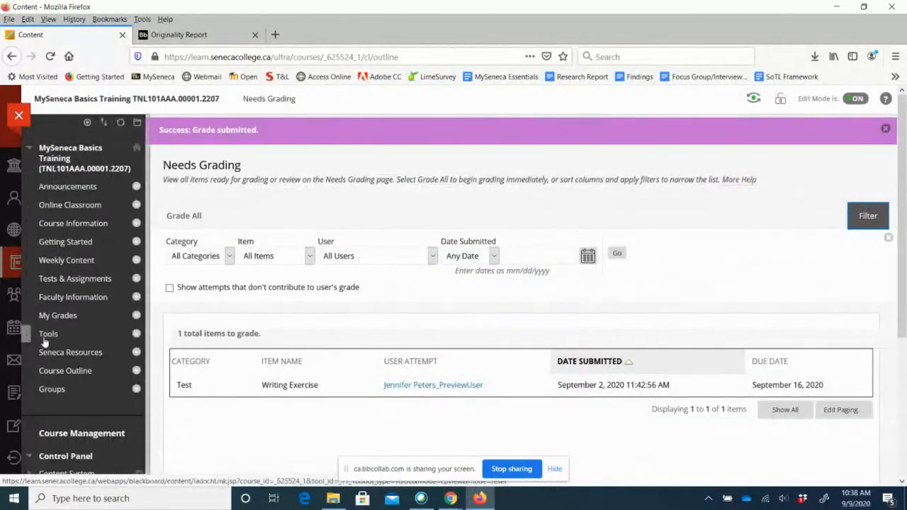
Check the members' Planet Project Group Reflection grades in the Full Grade Center, and stop sharing the screen
scroll(47, 342, down, 3)
click(66, 367)
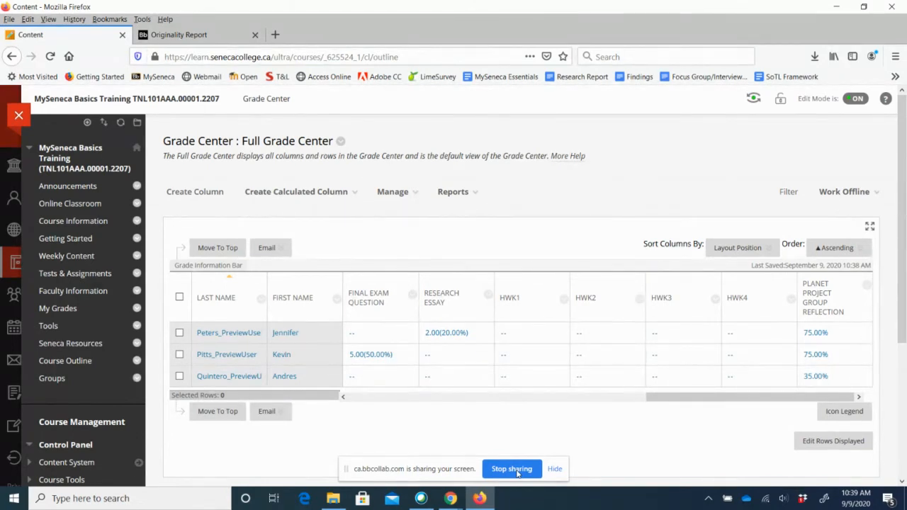
click(518, 472)
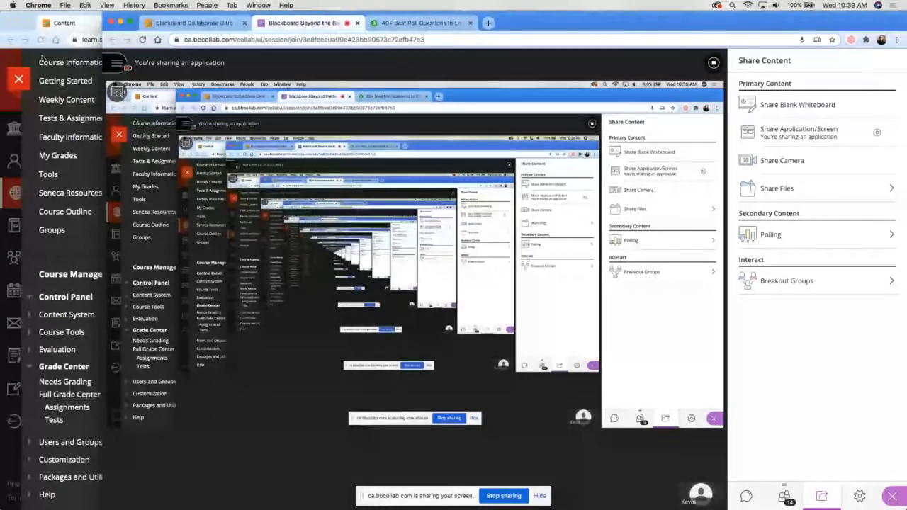
Switch to the course window in Chrome, open the Full Grade Center, and look across its columns
click(43, 60)
drag(717, 143, 906, 144)
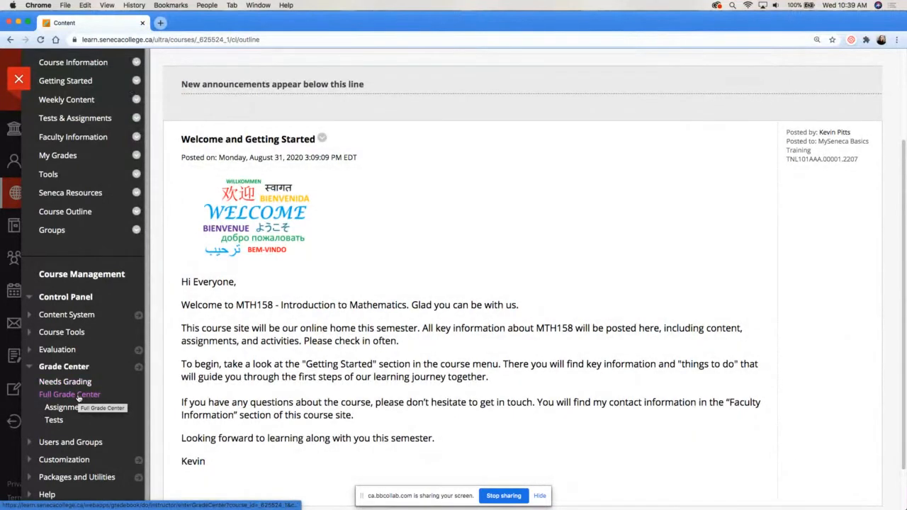
click(78, 398)
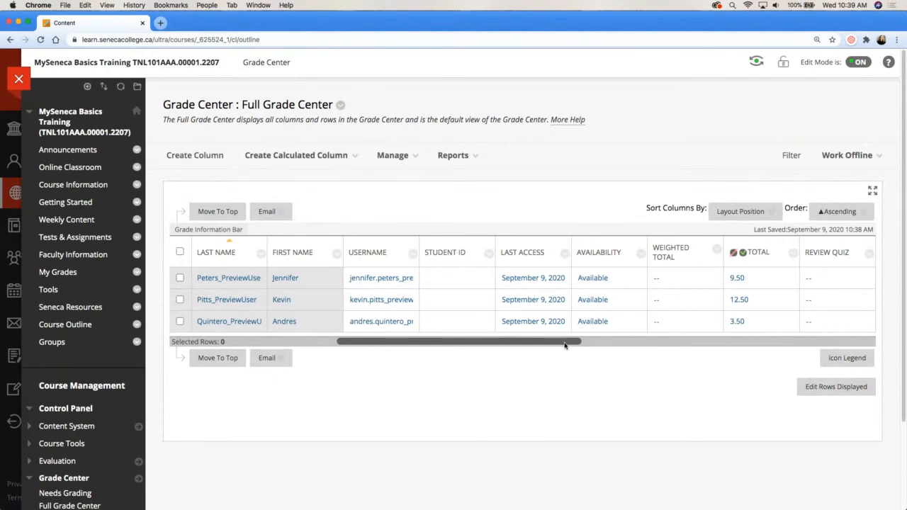
drag(565, 343, 515, 348)
In Column Organization, hide the Username, Student ID, Last Access and Availability columns and submit the change
click(418, 161)
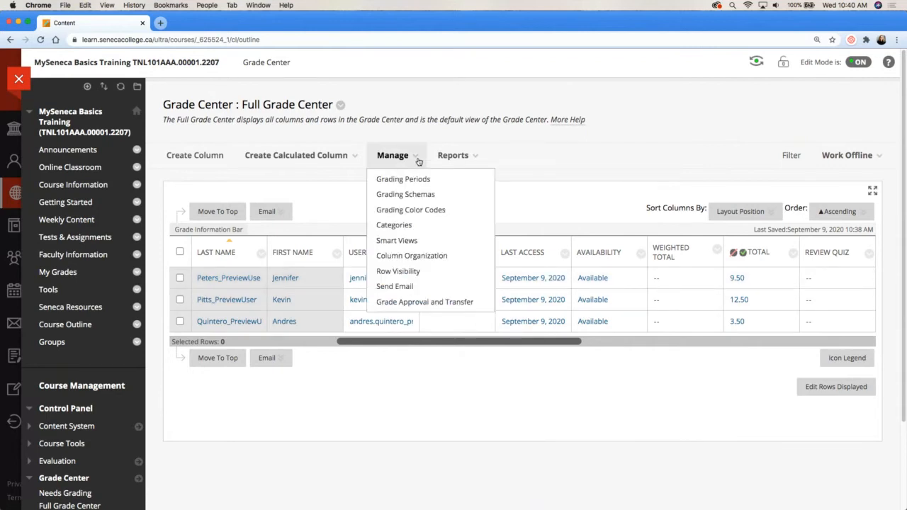
click(430, 256)
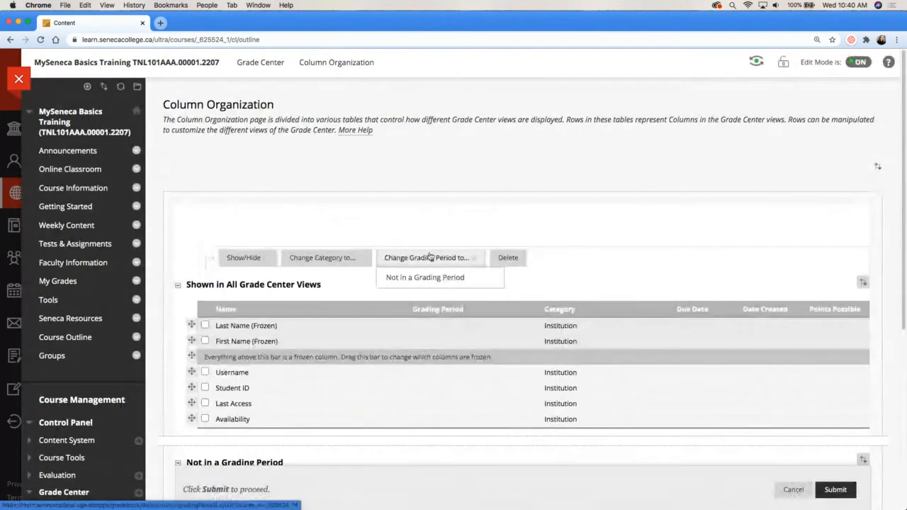
scroll(592, 262, down, 5)
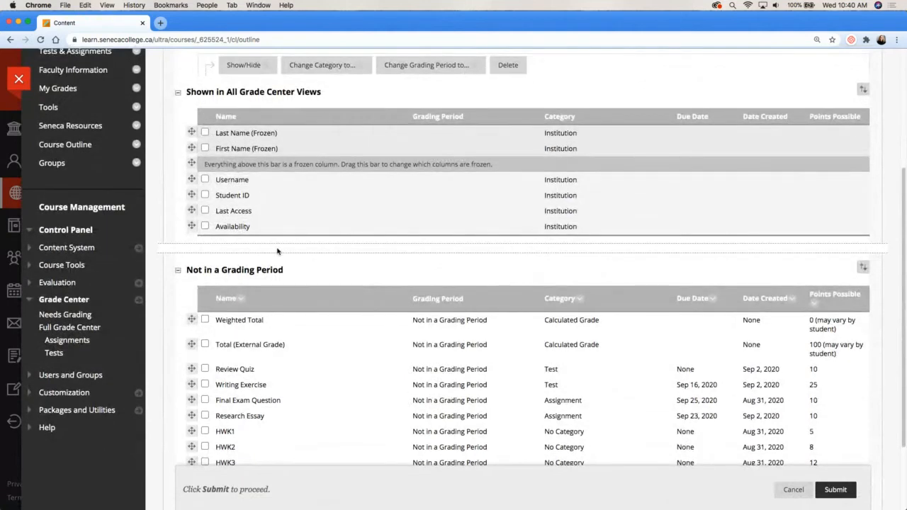
click(205, 227)
click(205, 211)
click(205, 195)
click(205, 180)
scroll(302, 248, down, 3)
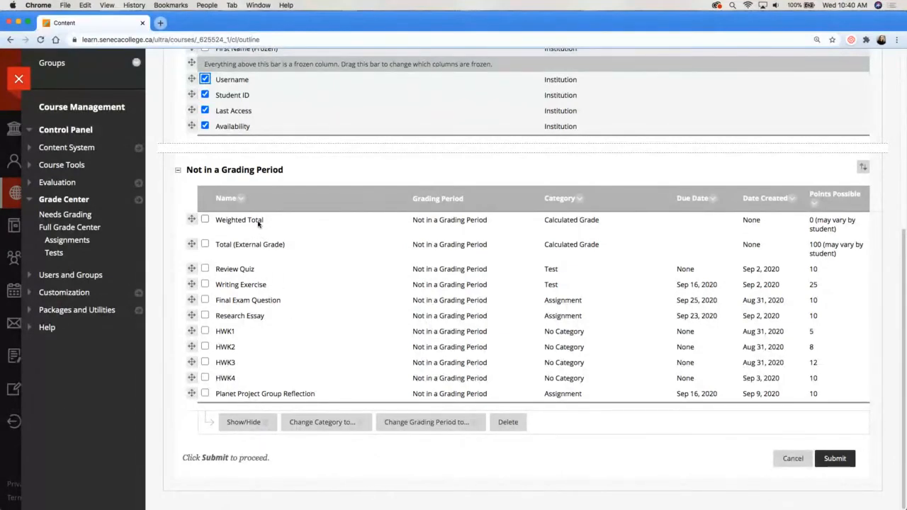
click(271, 423)
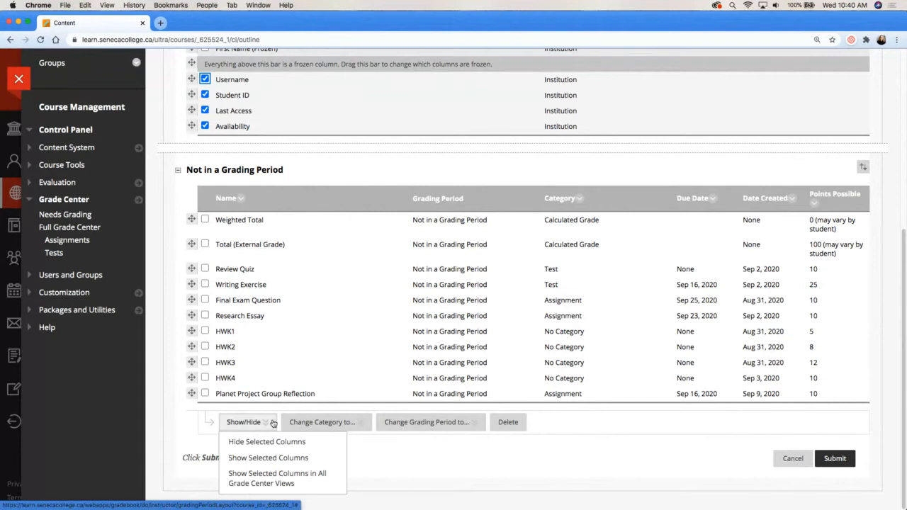
click(267, 441)
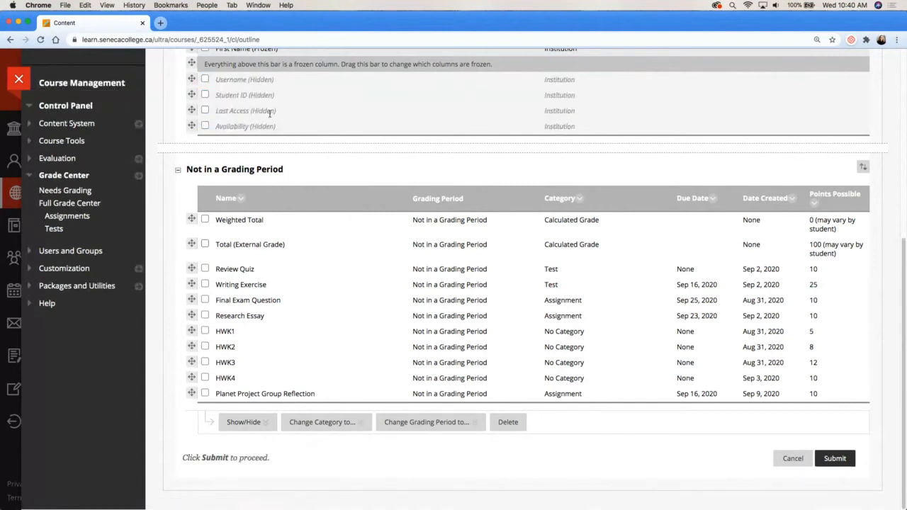
click(834, 459)
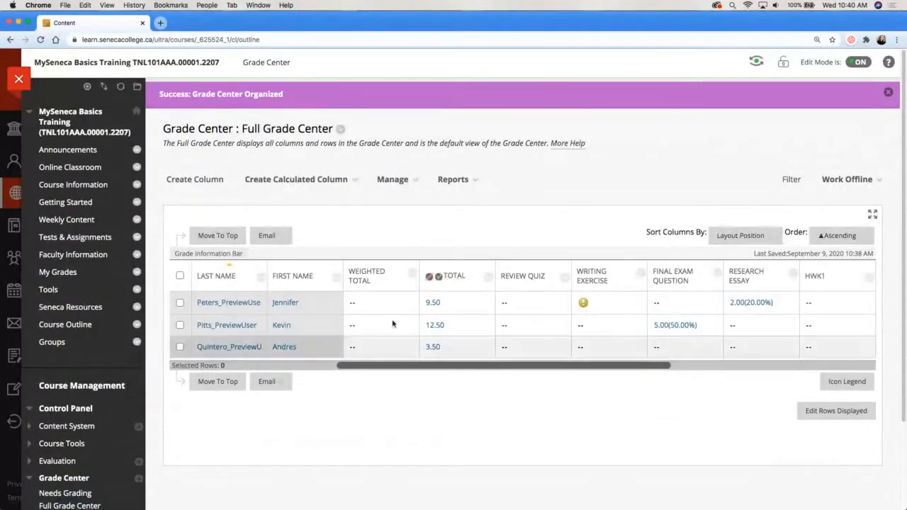
Review the Total column's settings without saving changes, and hide the column from the instructor view
click(489, 277)
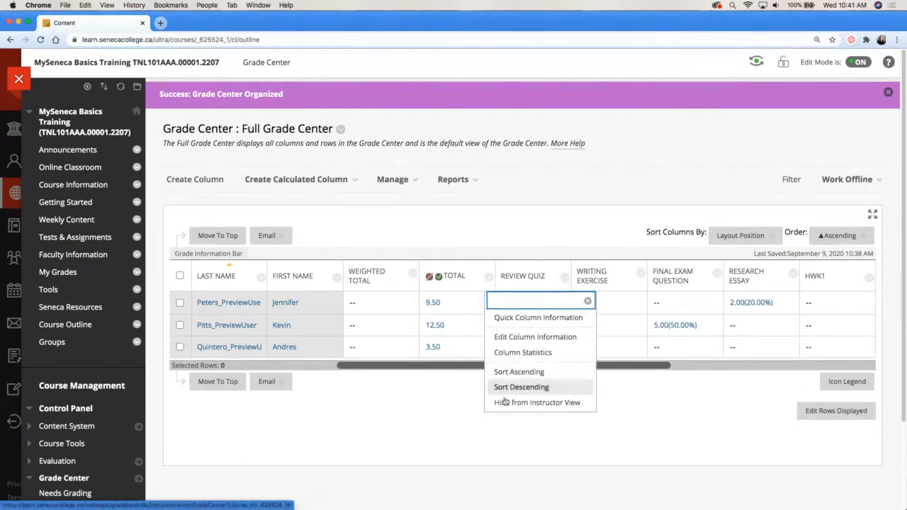
click(517, 339)
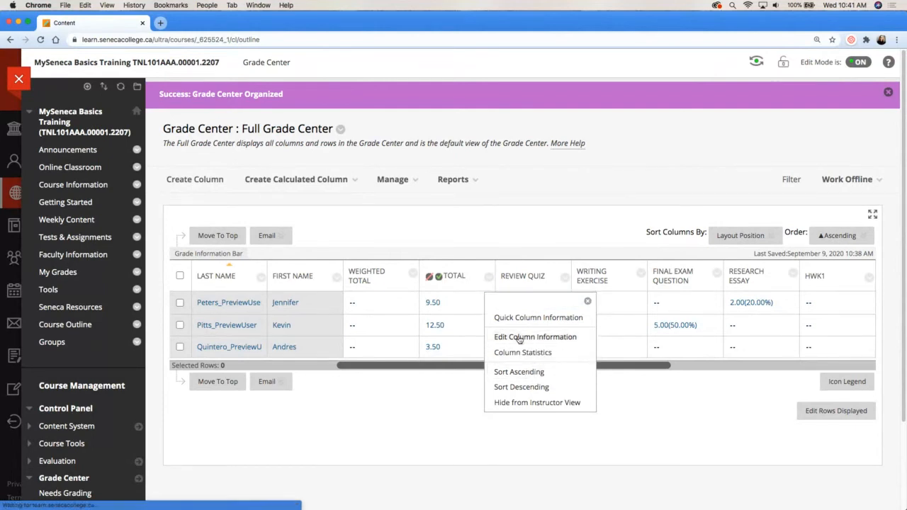
scroll(519, 339, down, 5)
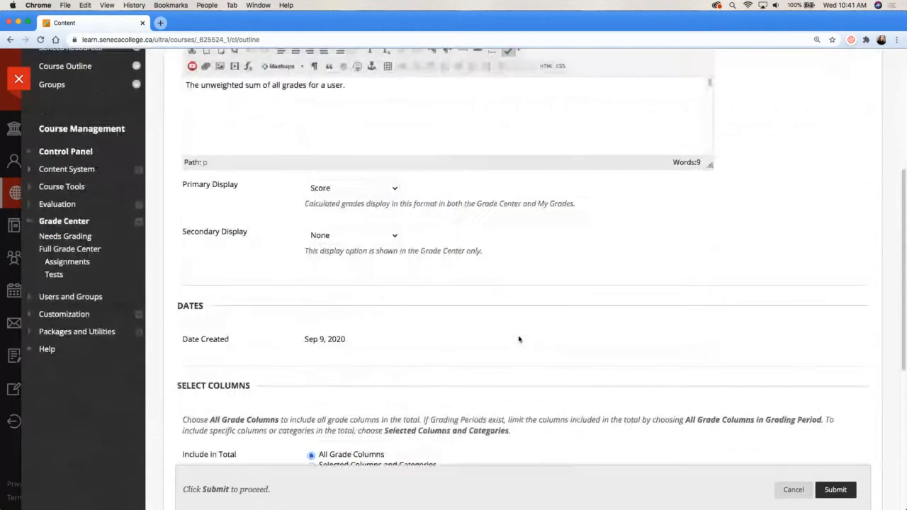
scroll(519, 339, down, 5)
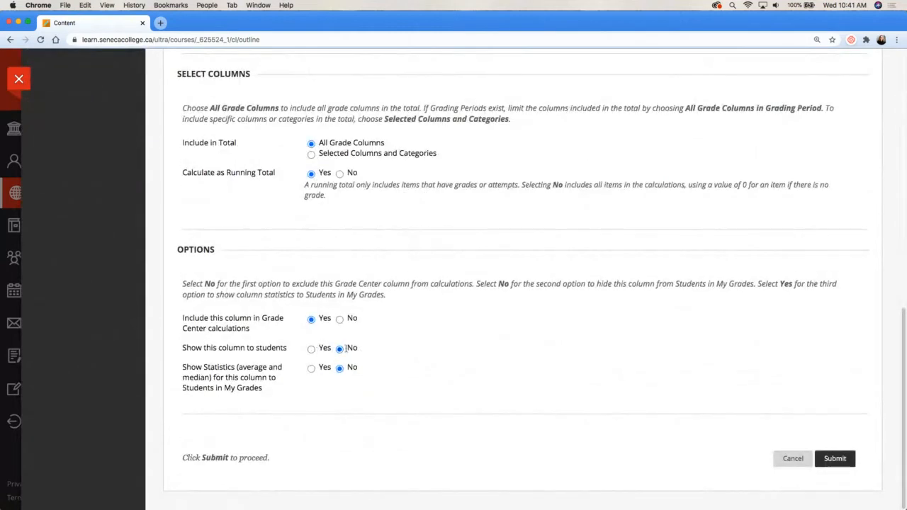
click(793, 459)
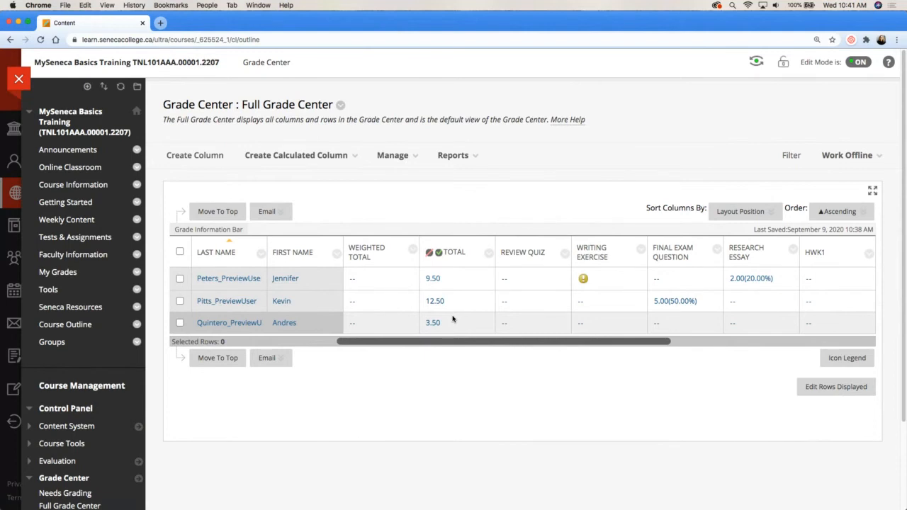
click(489, 255)
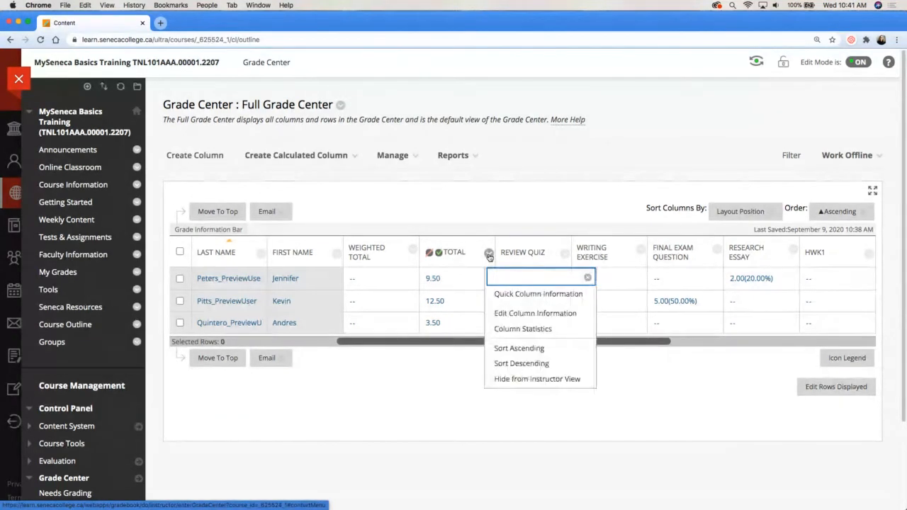
click(501, 382)
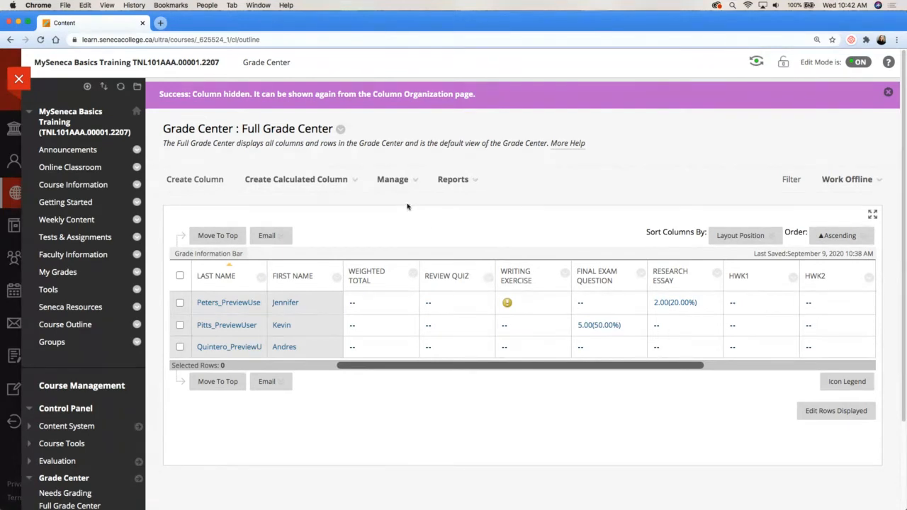
Open the Grading Color Codes settings for the Grade Center and enable grading color codes
click(417, 183)
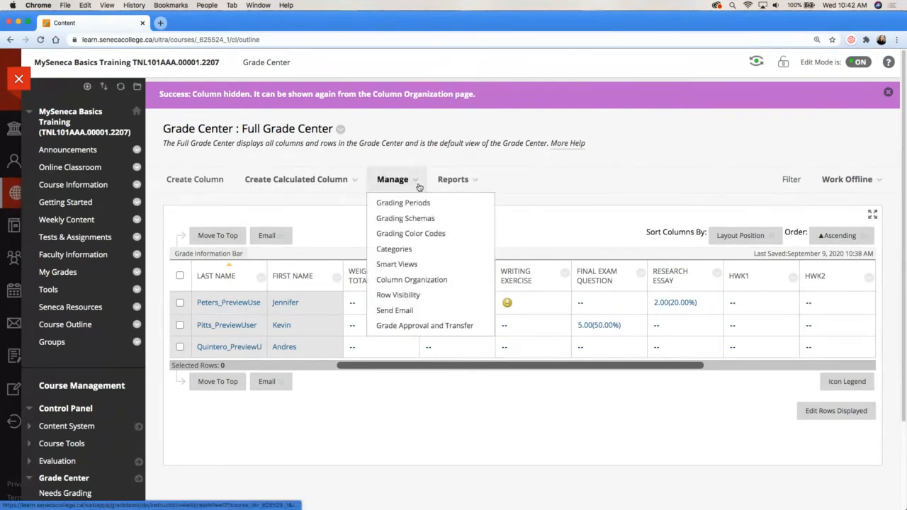
click(450, 236)
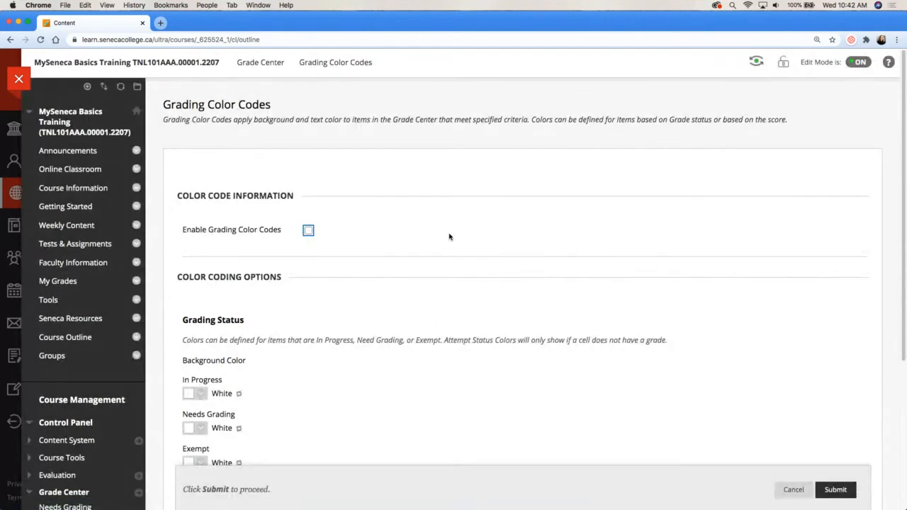
click(308, 230)
scroll(329, 323, down, 2)
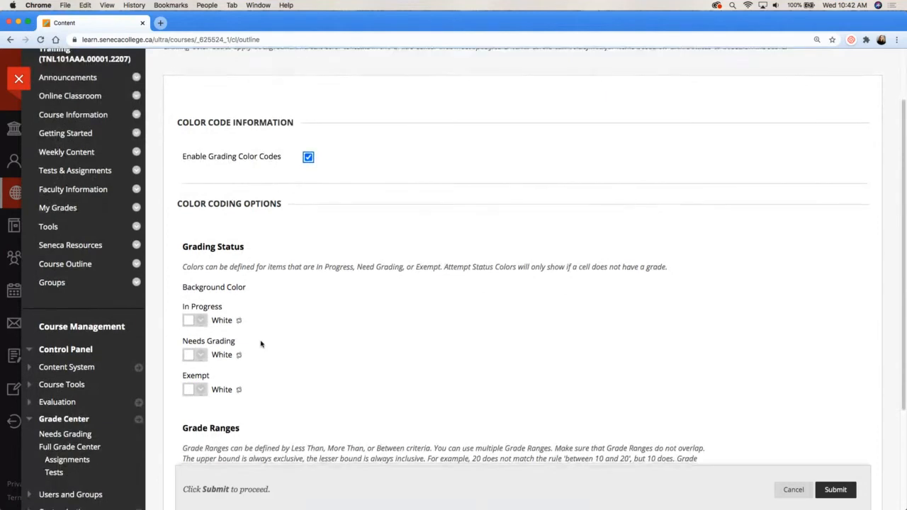
Add a grade range criterion for scores less than 50%
scroll(261, 344, down, 3)
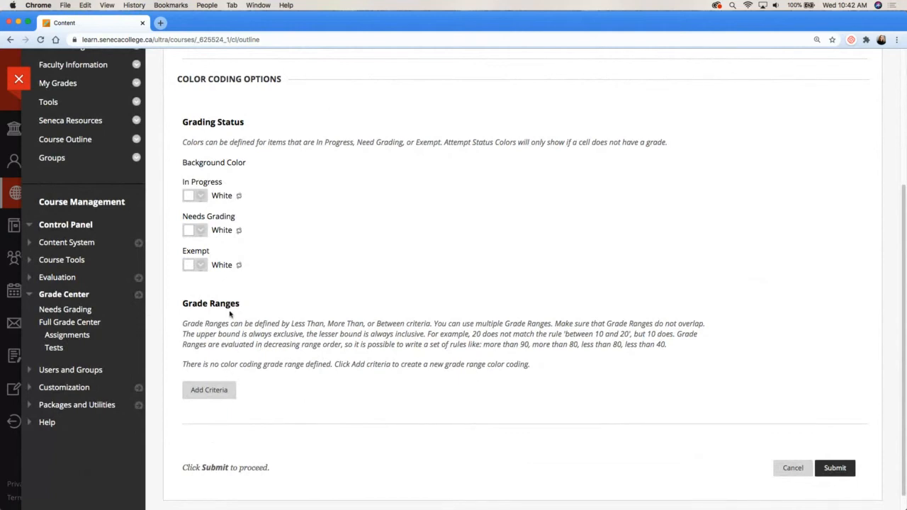
click(226, 394)
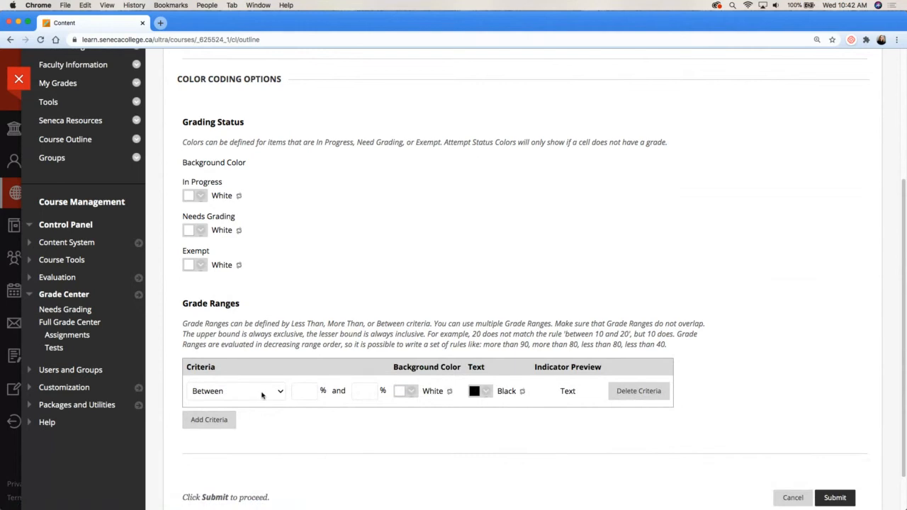
click(279, 392)
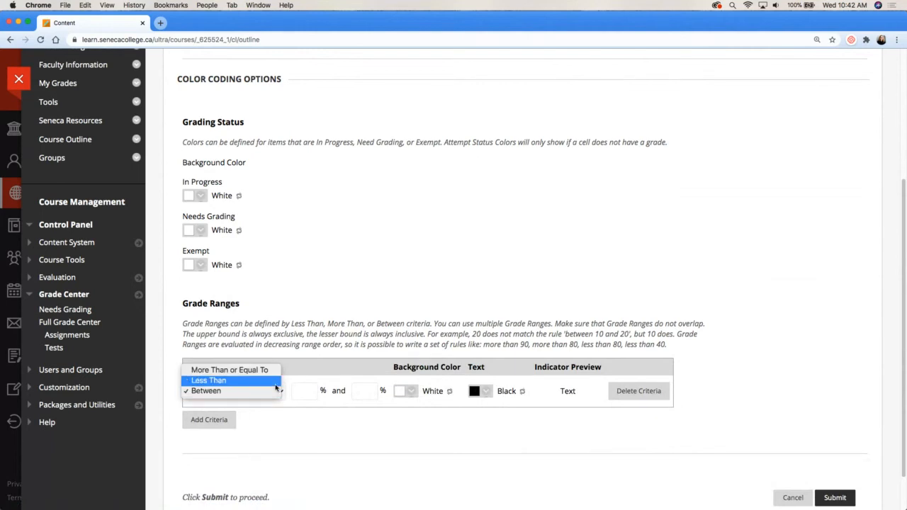
click(276, 382)
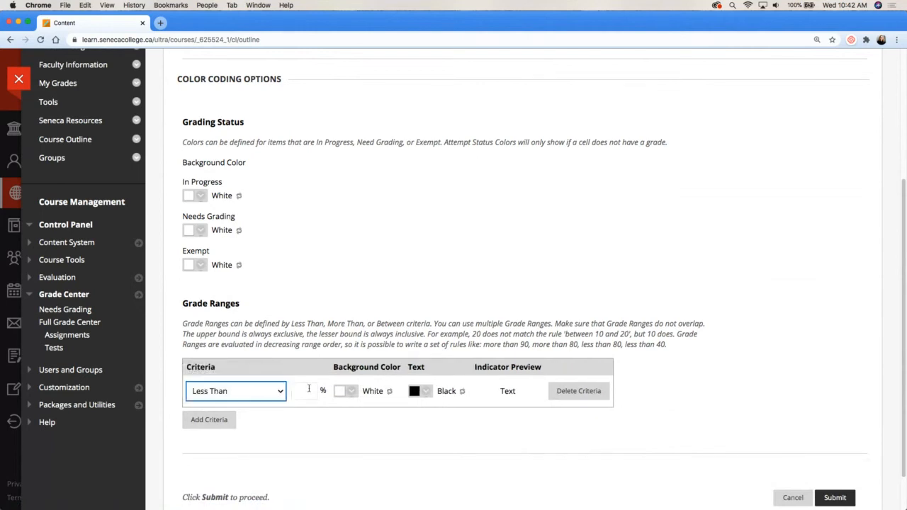
click(309, 388)
text(50)
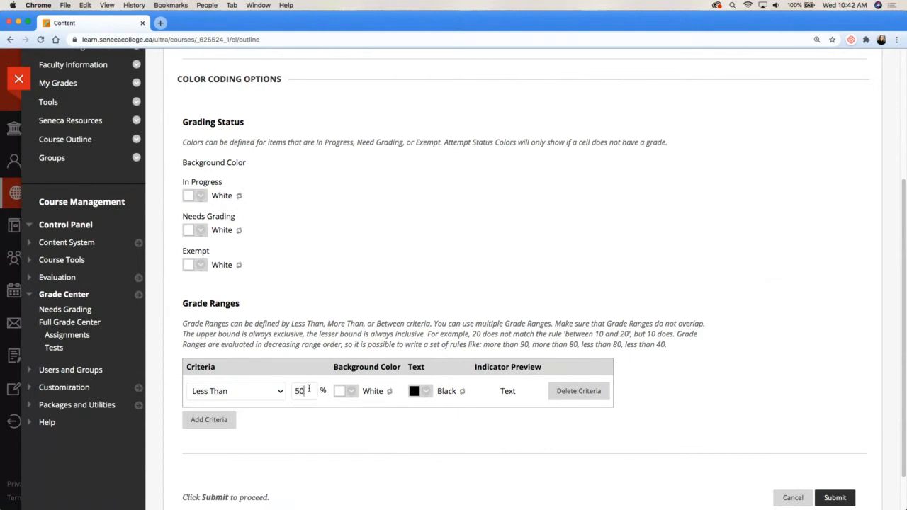
Set the background color of the less-than-50% criterion to pink, FF33CC, and apply it
click(352, 394)
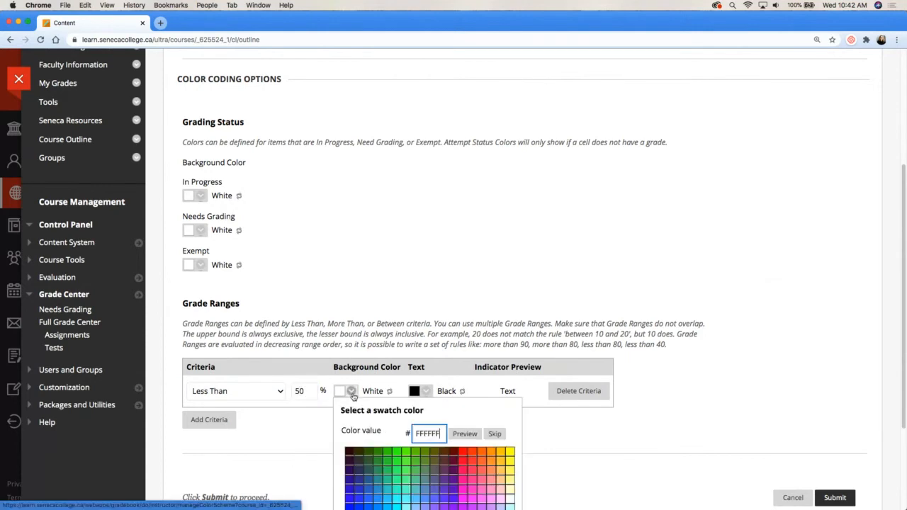
click(473, 489)
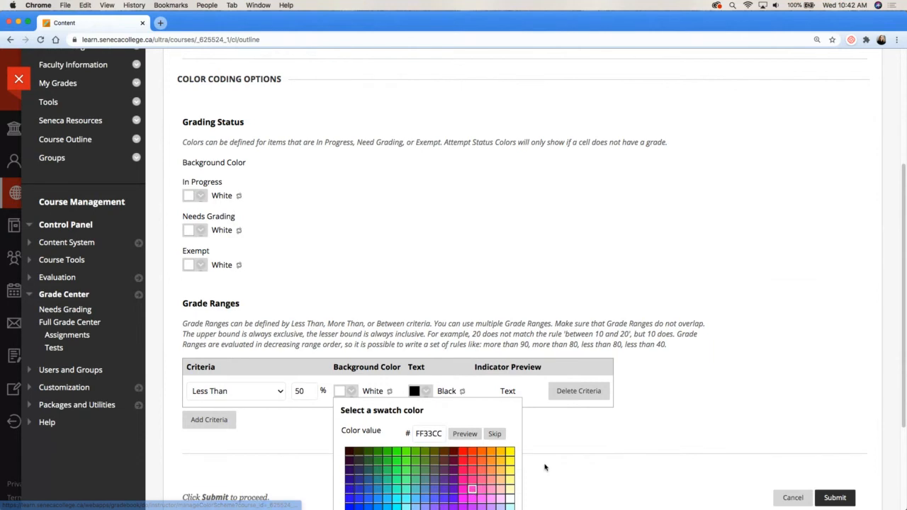
scroll(546, 467, down, 3)
click(500, 495)
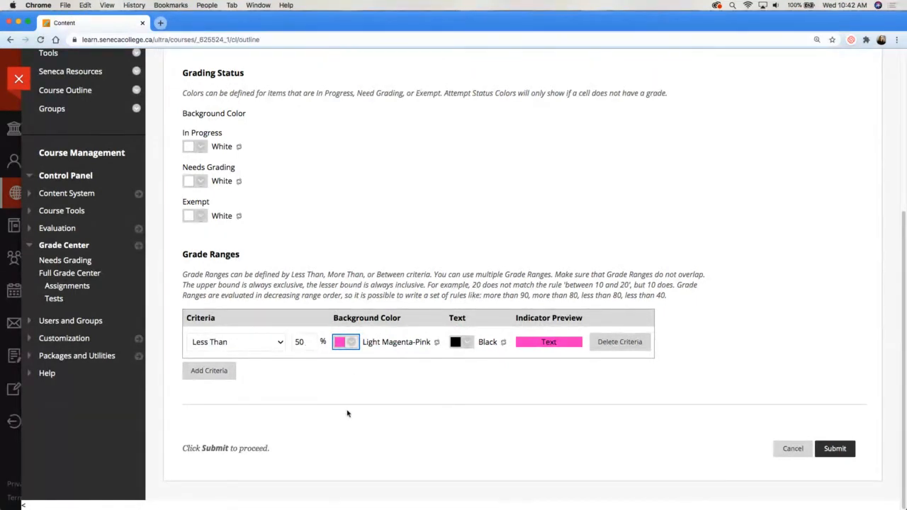
Submit the grading color codes and check the color coding across the Full Grade Center columns through Planet Project Group Reflection
click(836, 448)
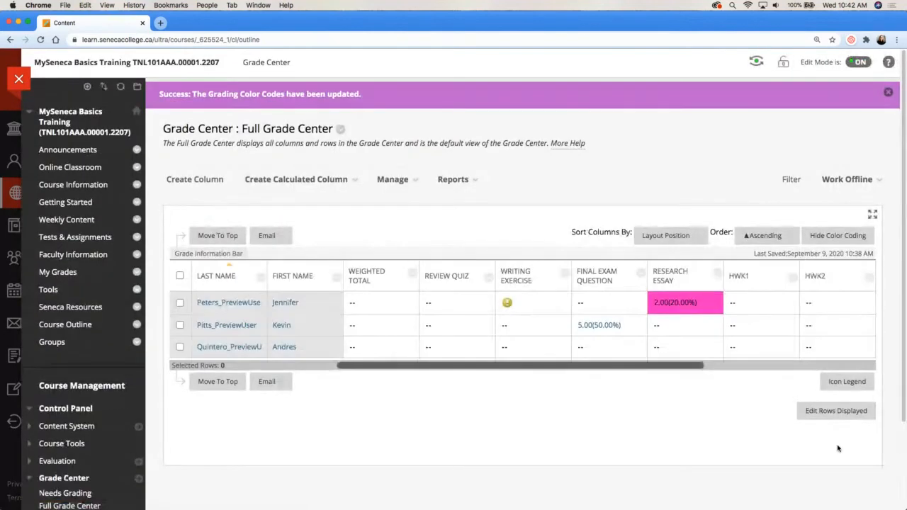
drag(691, 366, 904, 369)
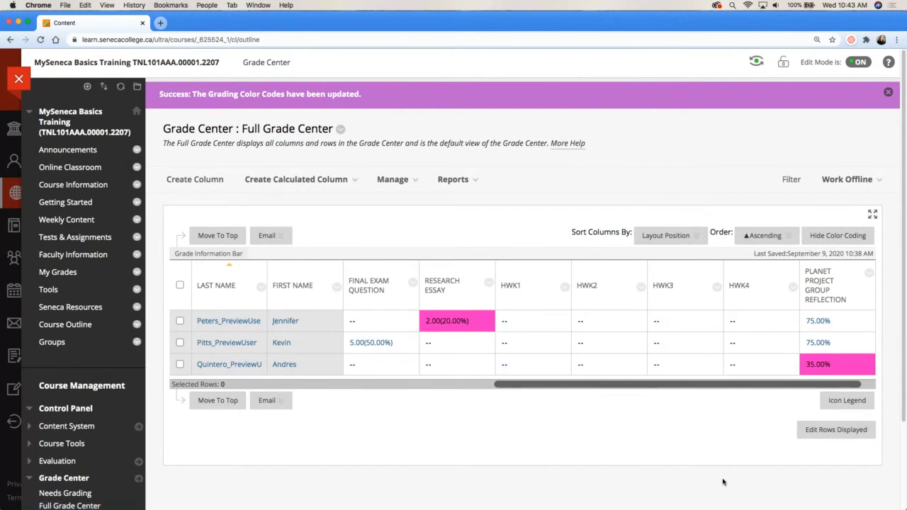
click(888, 92)
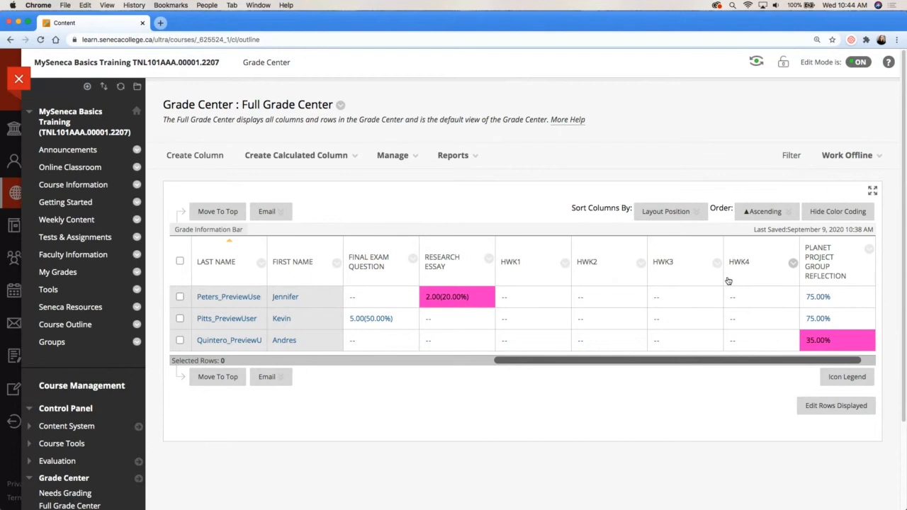
Start a new grade column in the Full Grade Center named HWK5
click(209, 162)
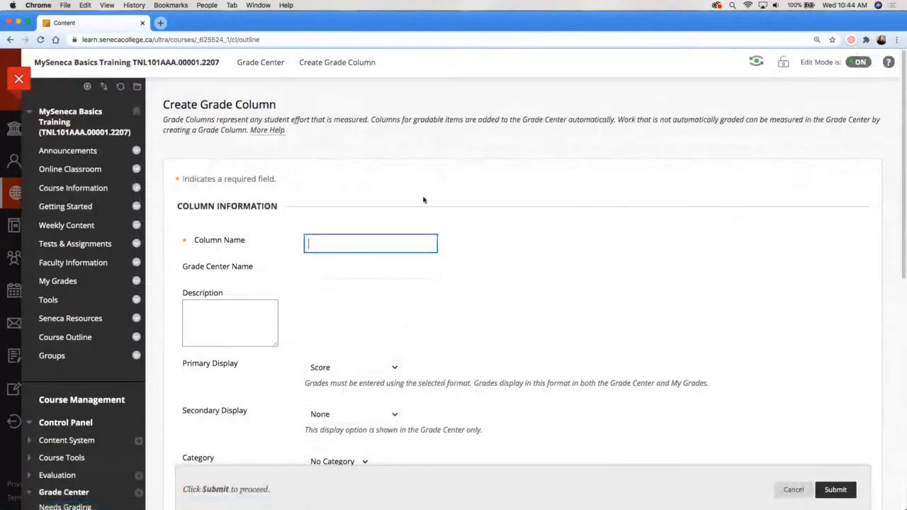
text(HWK5)
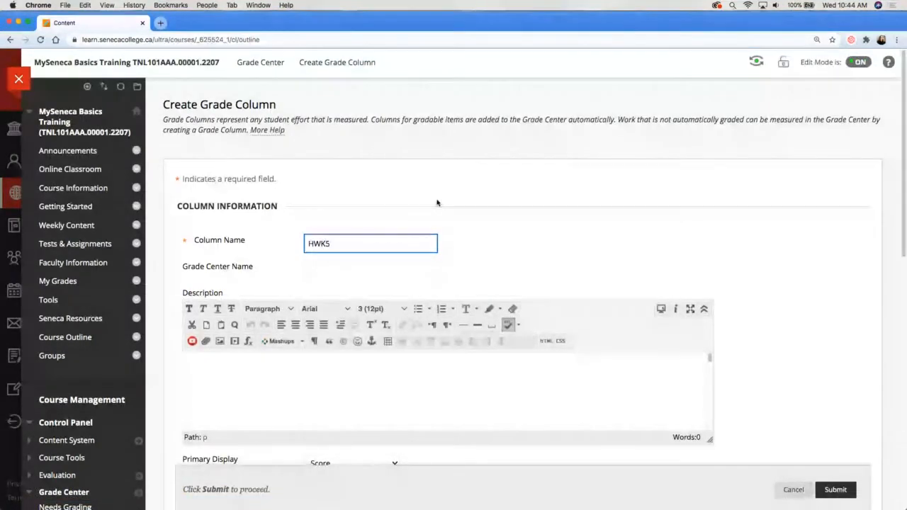
click(594, 236)
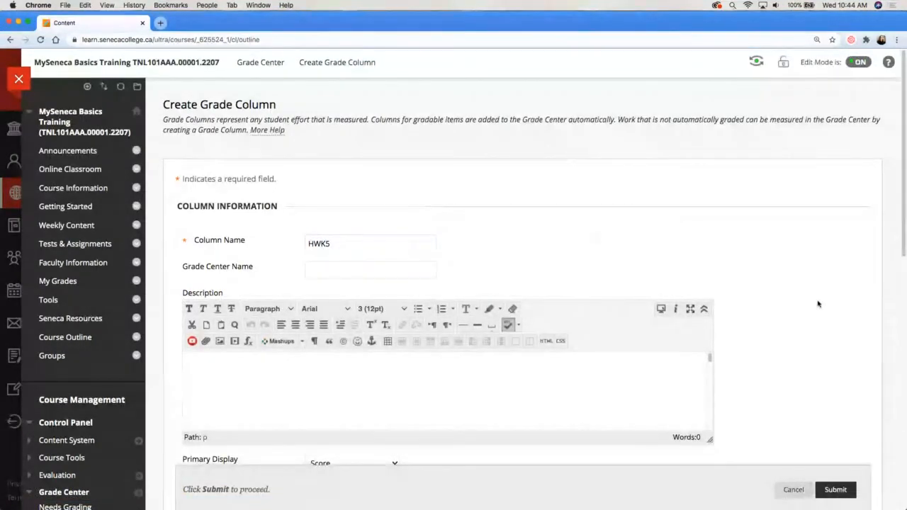
scroll(819, 304, down, 1)
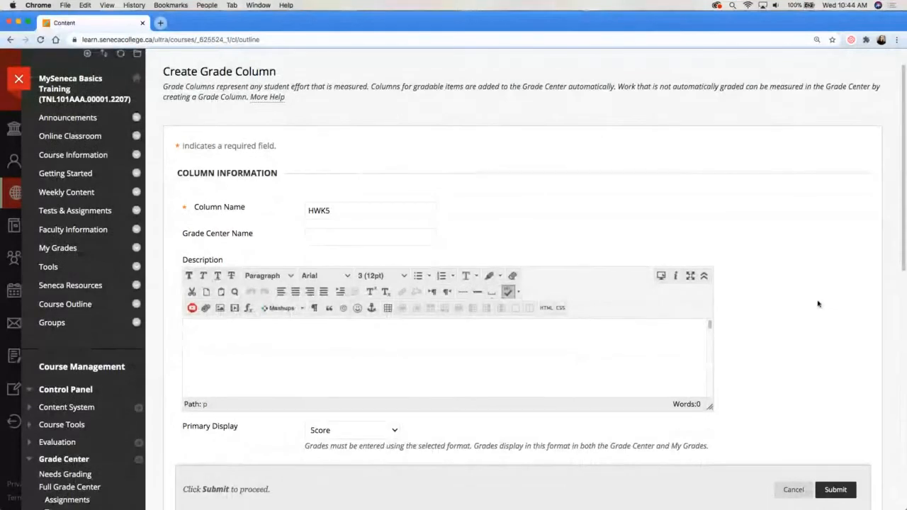
scroll(818, 304, down, 5)
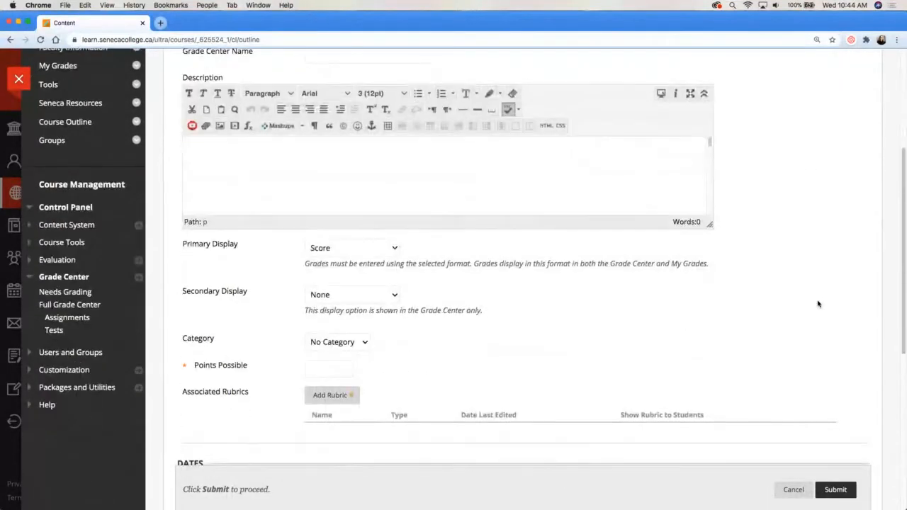
Set the new HWK5 column's points possible to 19 and submit the column to the Grade Center
scroll(819, 303, down, 2)
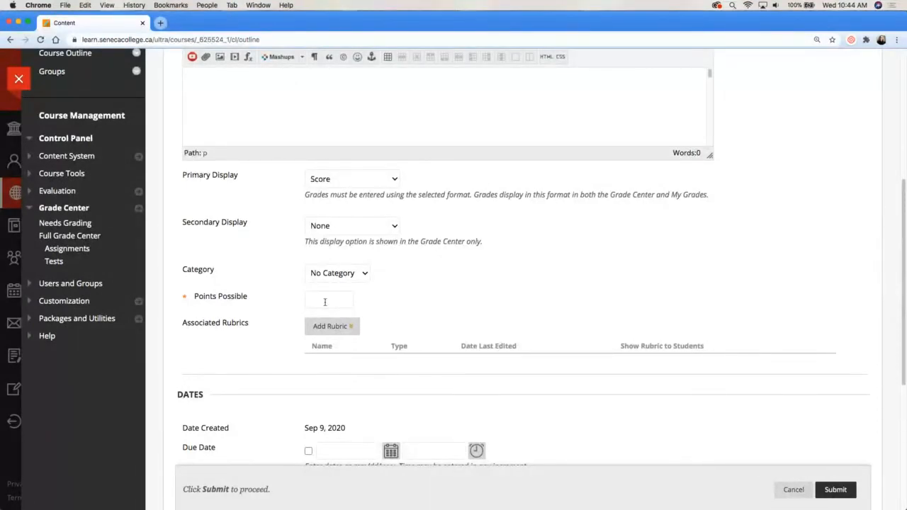
click(325, 301)
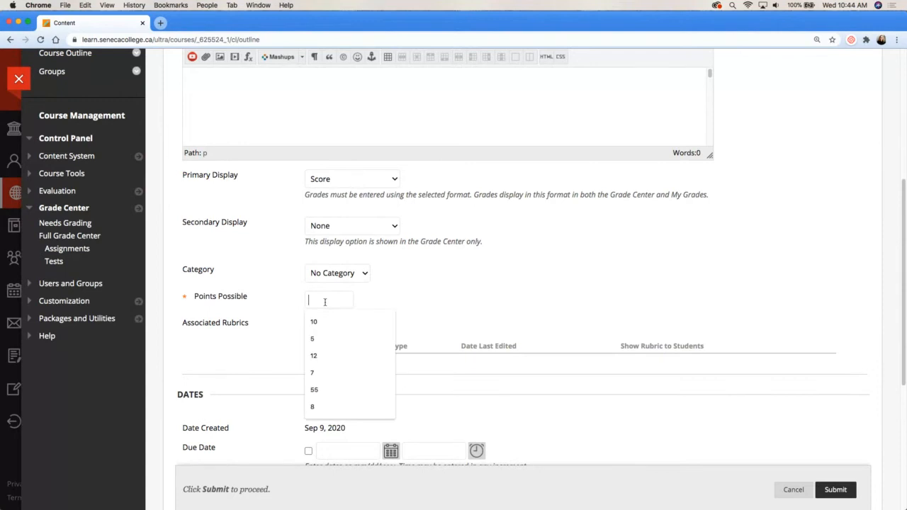
text(19)
click(435, 304)
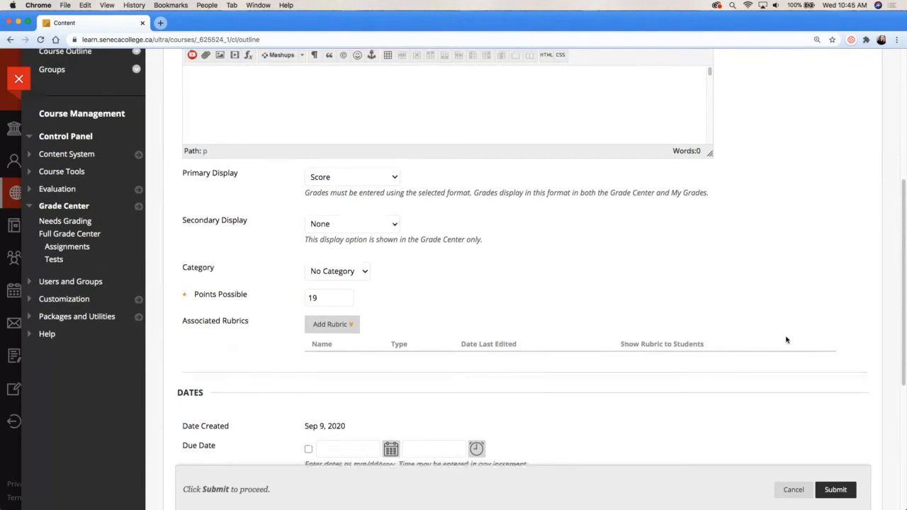
scroll(785, 340, down, 2)
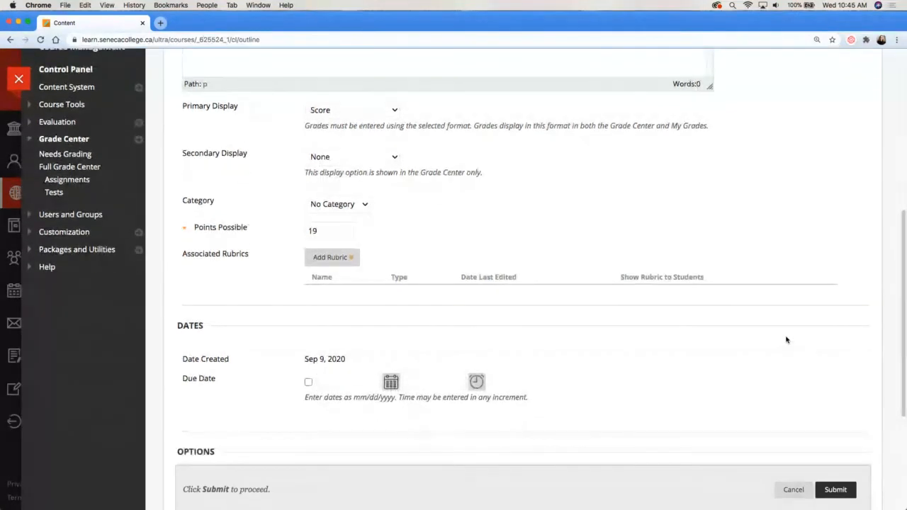
scroll(680, 357, down, 5)
scroll(682, 357, down, 1)
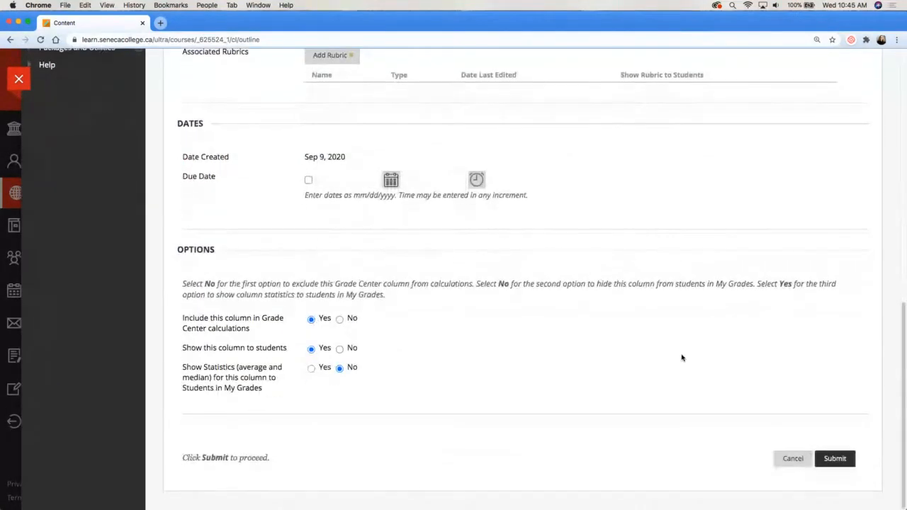
click(835, 459)
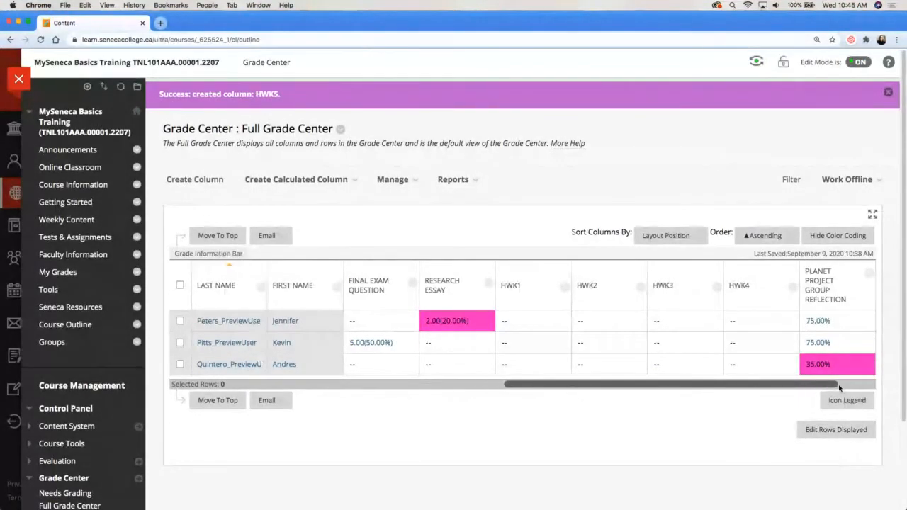
click(839, 387)
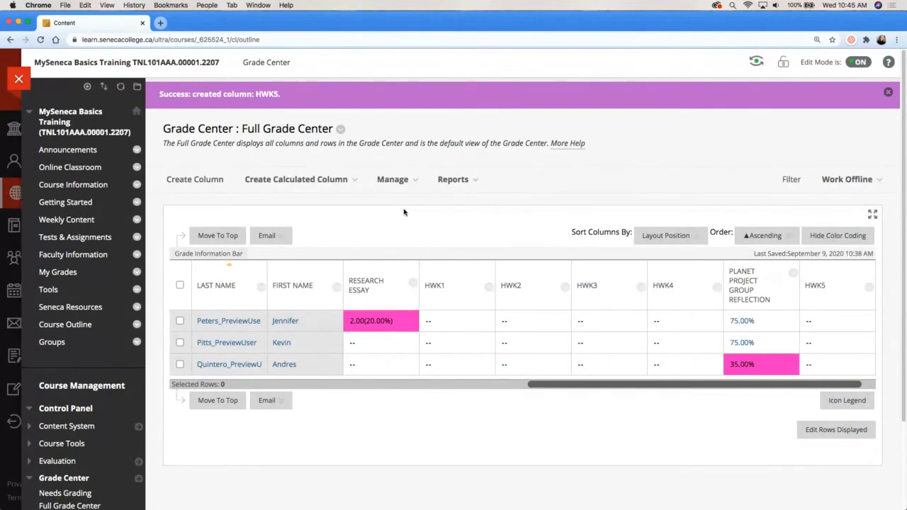
Create a new Grade Center category named Homework Exercise, leaving its description empty
click(401, 182)
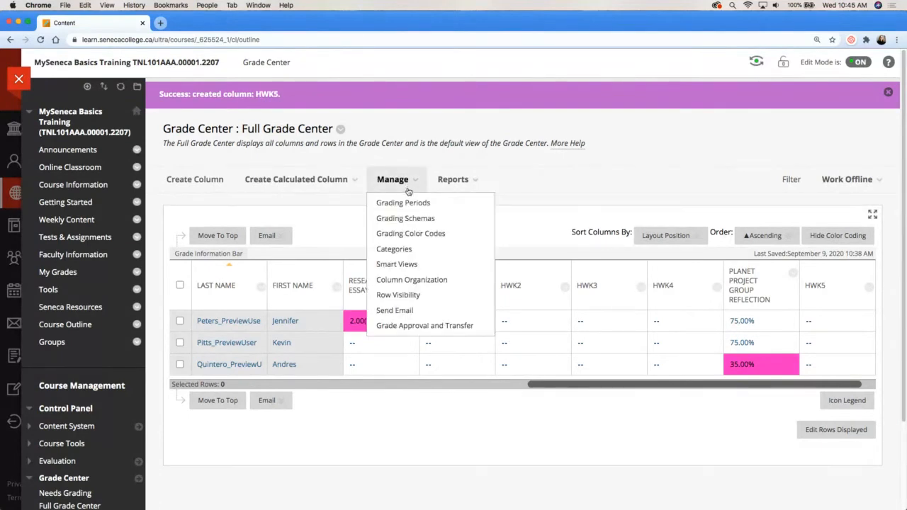
click(409, 251)
scroll(445, 260, down, 1)
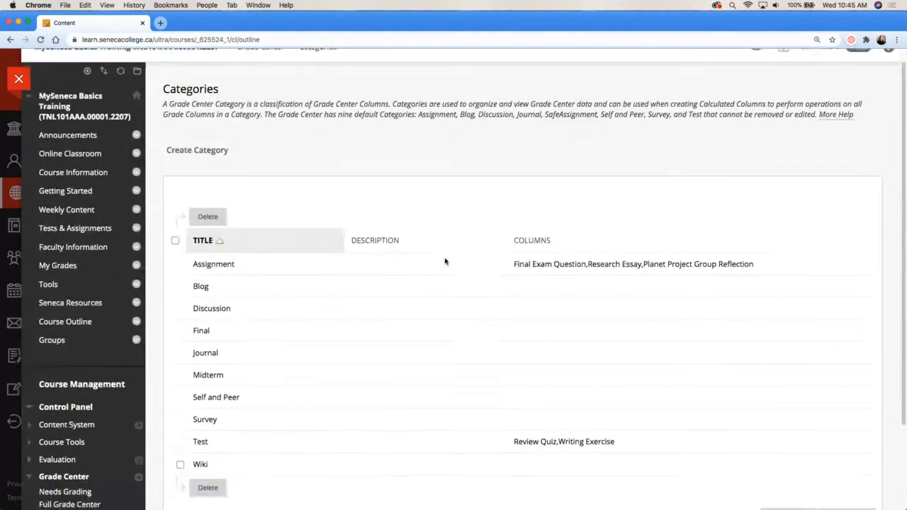
scroll(445, 262, down, 3)
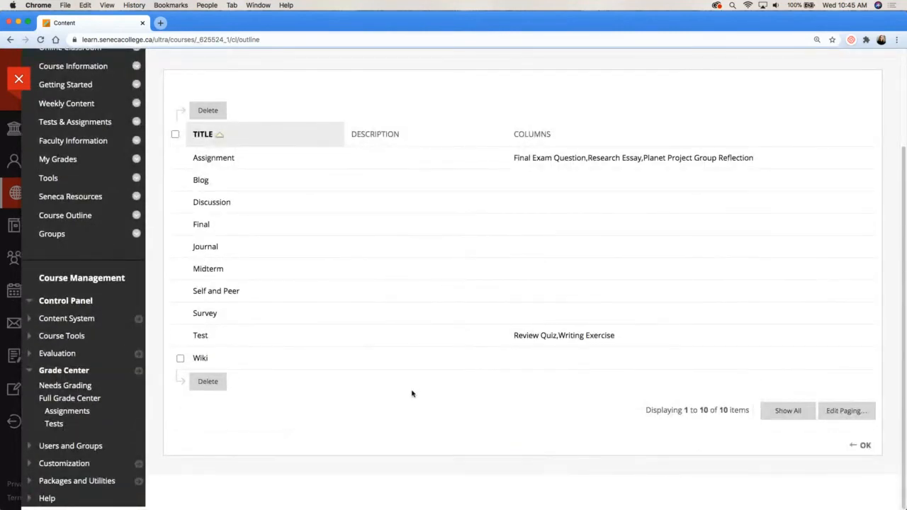
scroll(411, 394, up, 2)
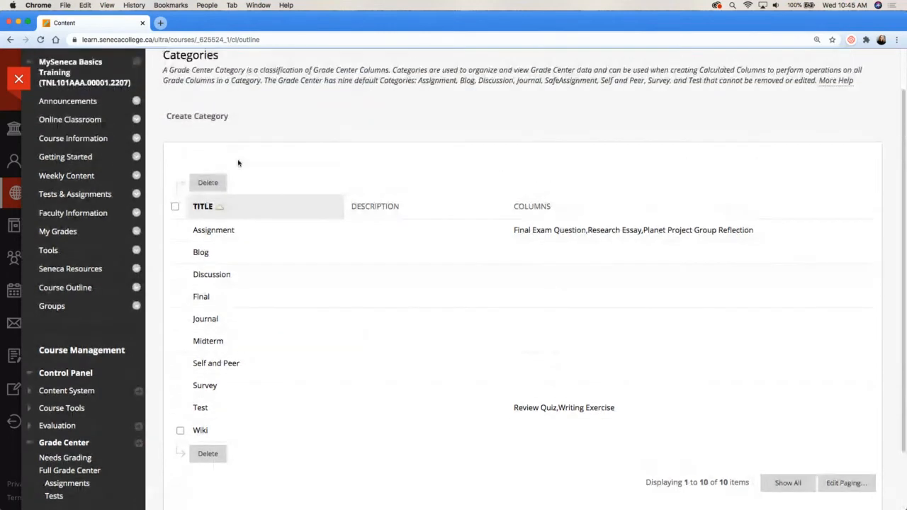
click(214, 116)
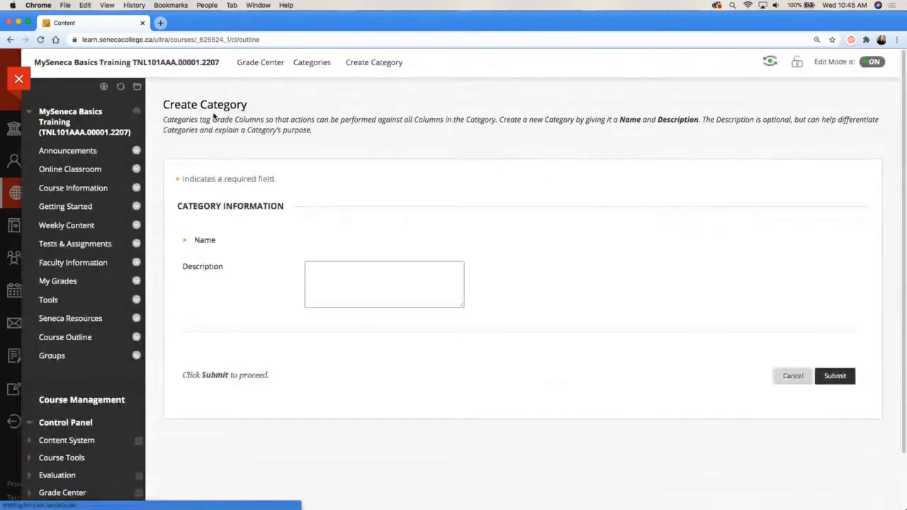
text(H)
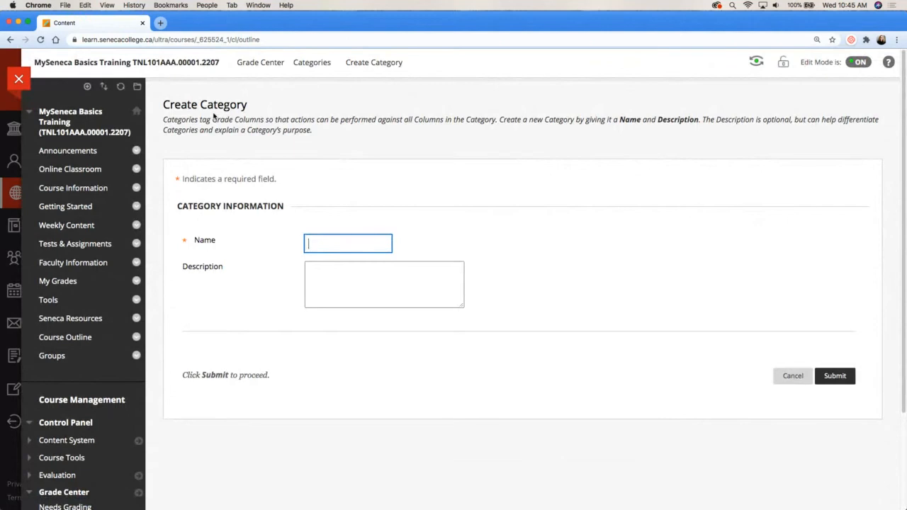
key(Down)
key(Return)
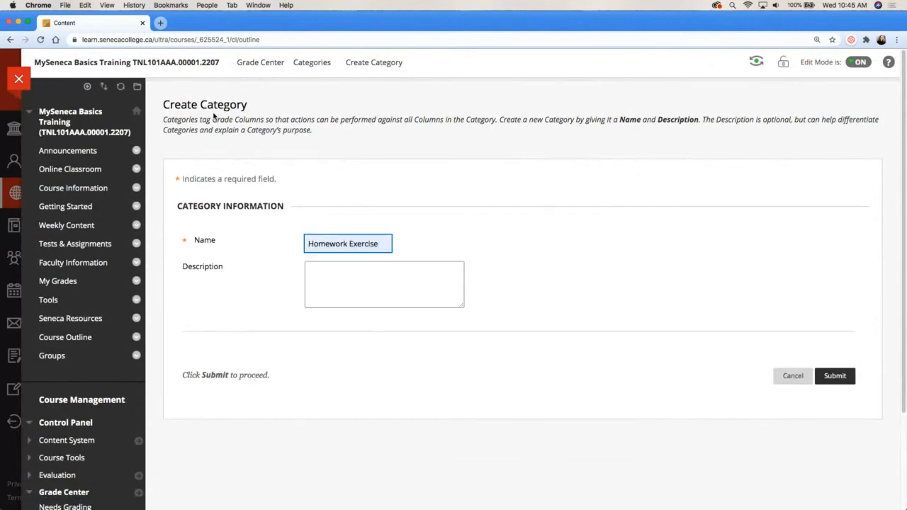
click(837, 376)
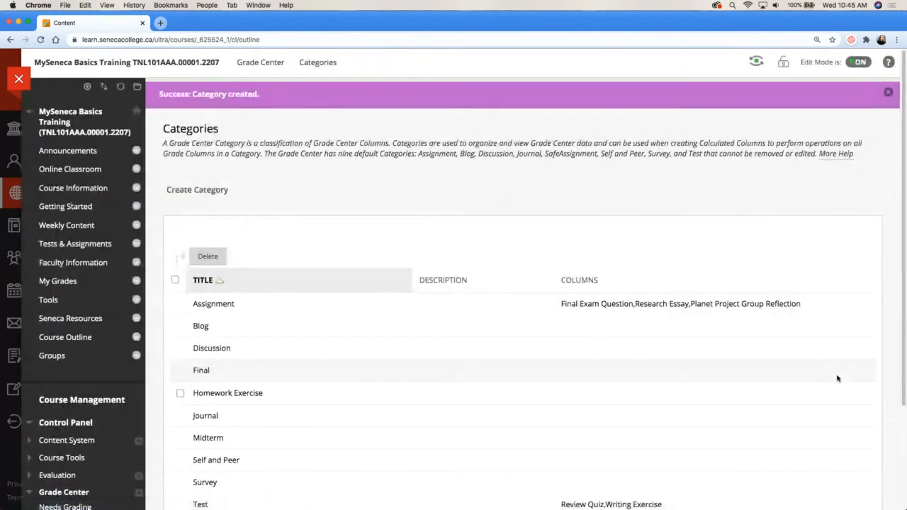
scroll(836, 379, down, 2)
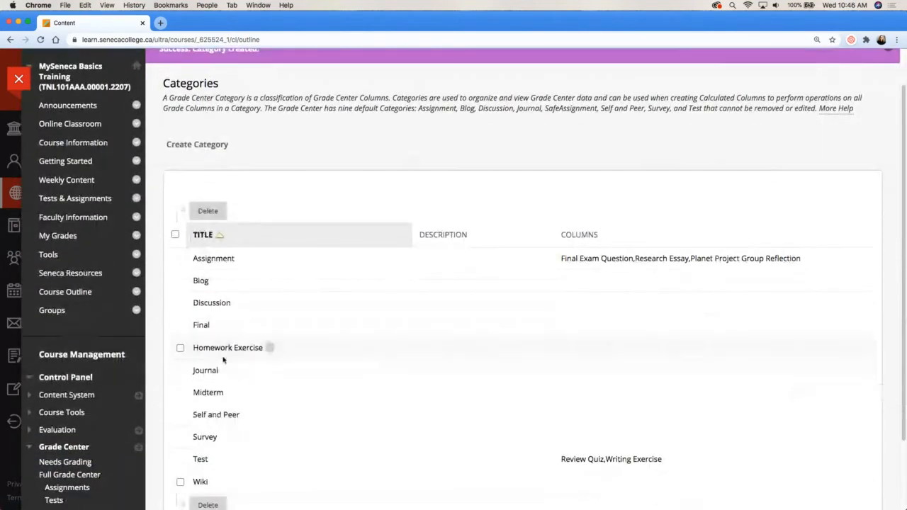
In the Full Grade Center's column organization, move HWK5 directly after HWK4, above Planet Project Group Reflection
click(84, 474)
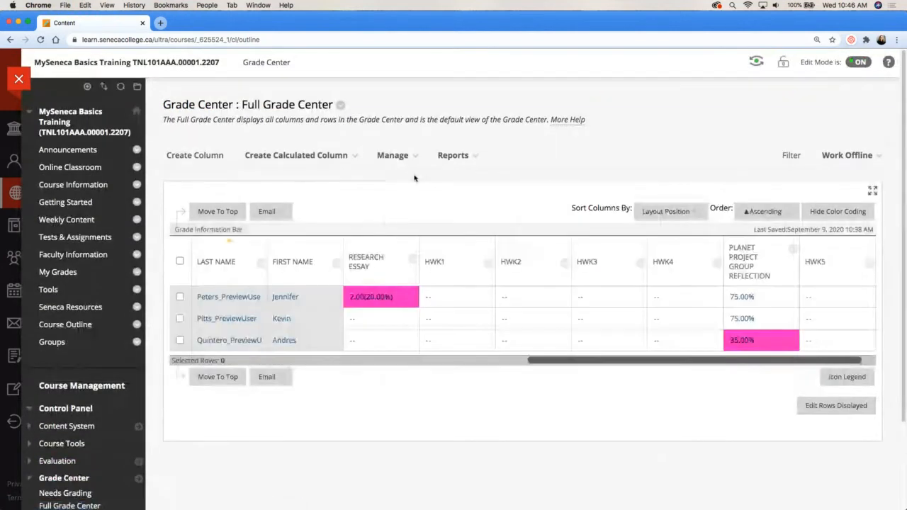
click(411, 160)
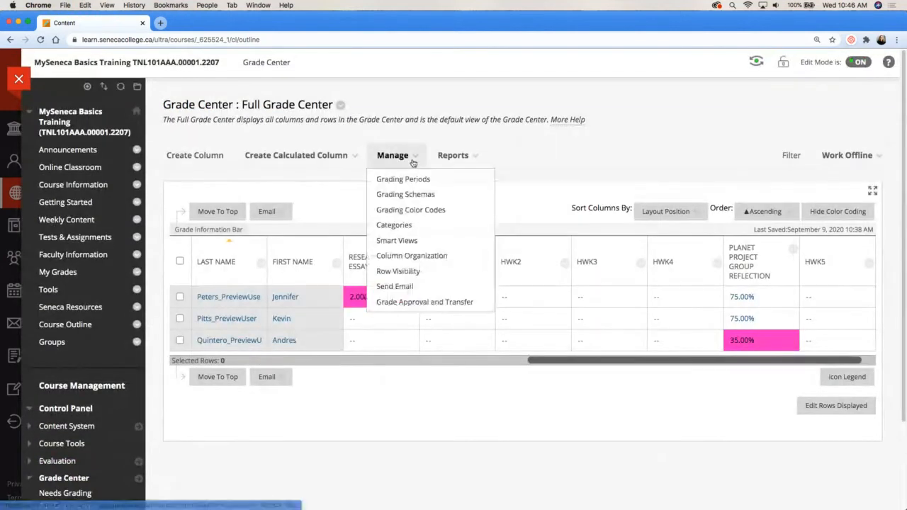
click(457, 256)
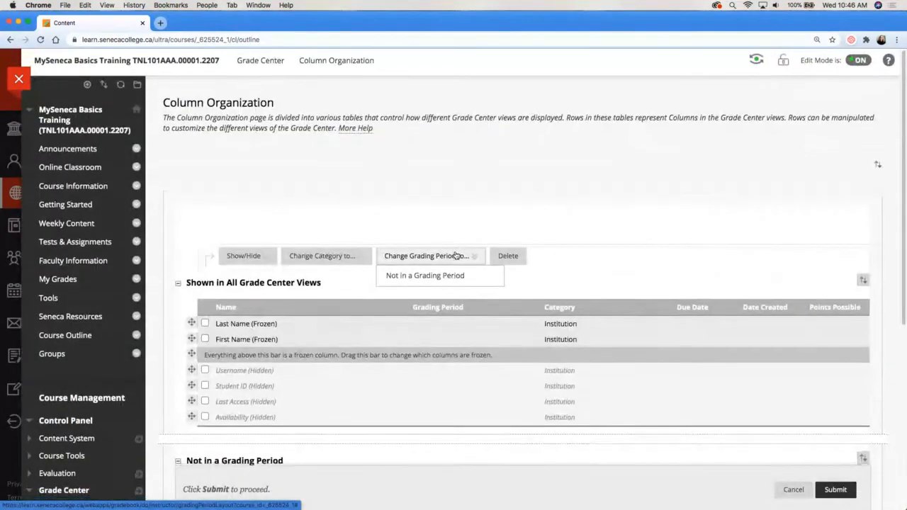
scroll(456, 255, down, 4)
scroll(457, 256, down, 5)
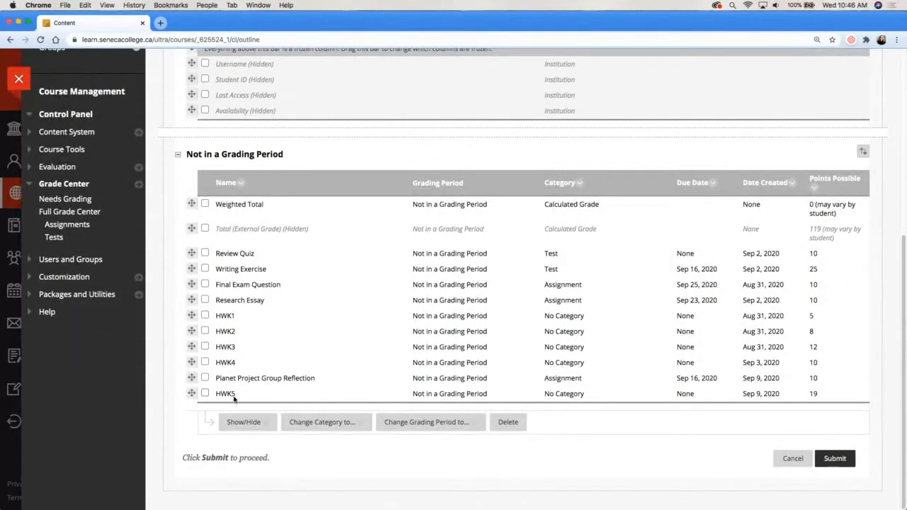
drag(192, 392, 193, 374)
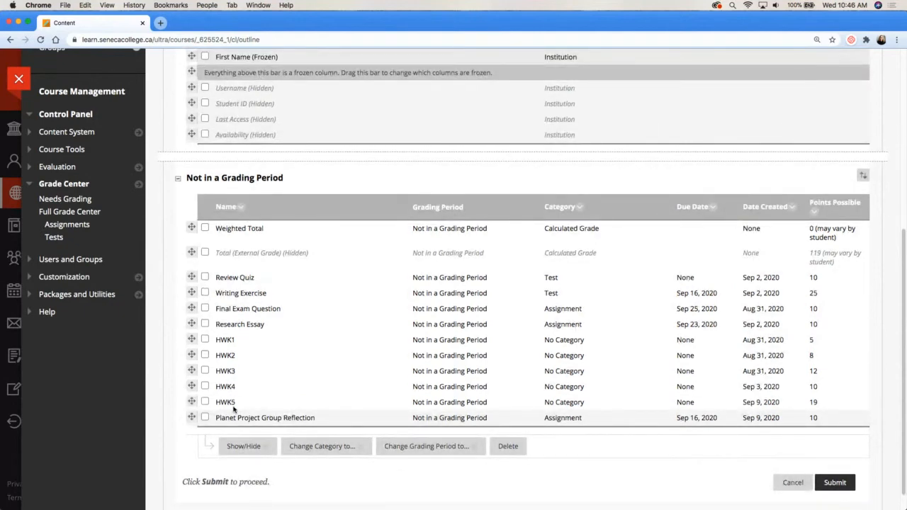
Change the category of columns HWK1 through HWK5 to Homework Exercise and submit the column organization
click(205, 340)
click(205, 355)
click(205, 370)
click(205, 386)
click(206, 402)
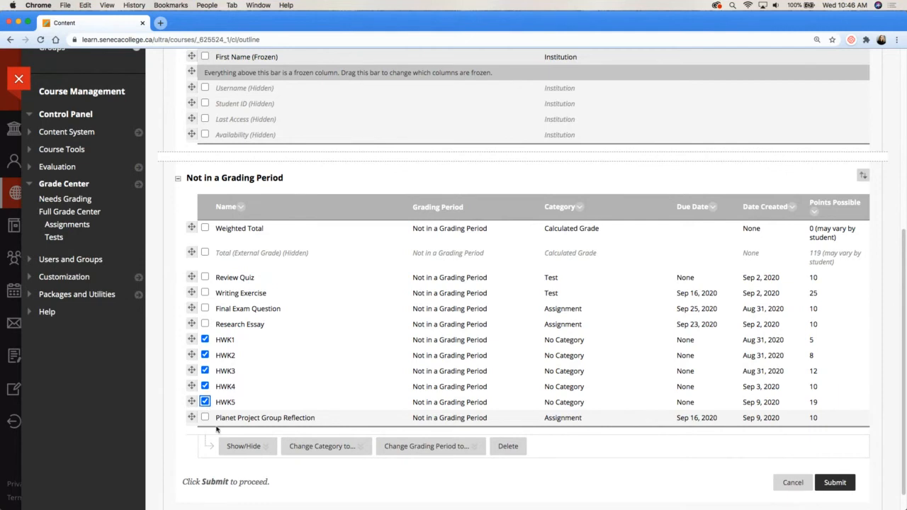
mouse_move(333, 448)
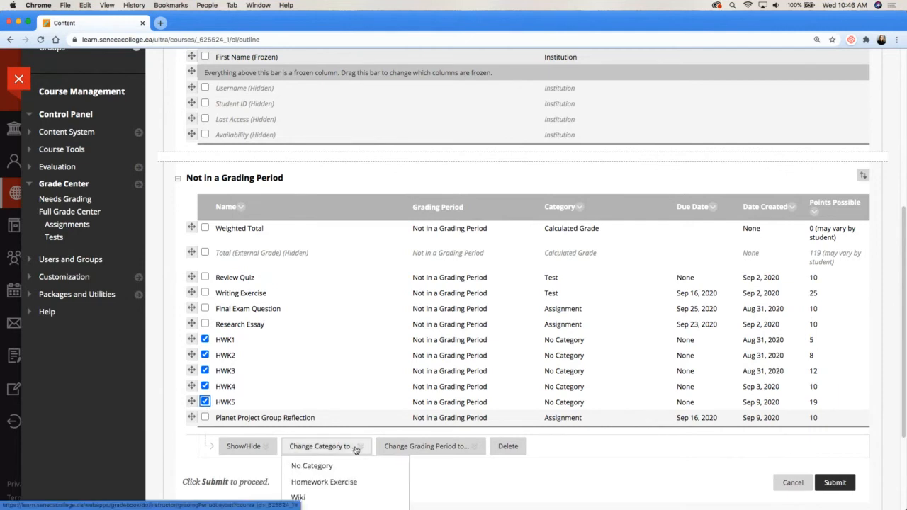
click(367, 482)
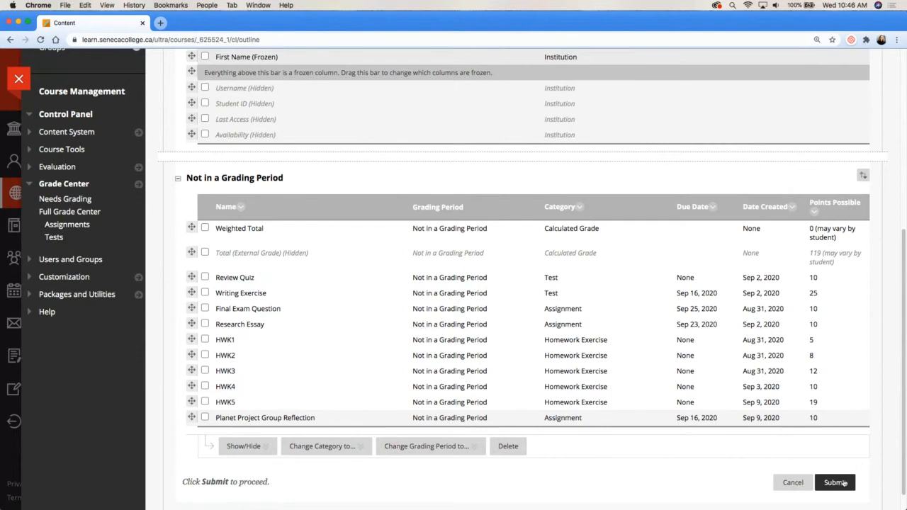
click(836, 483)
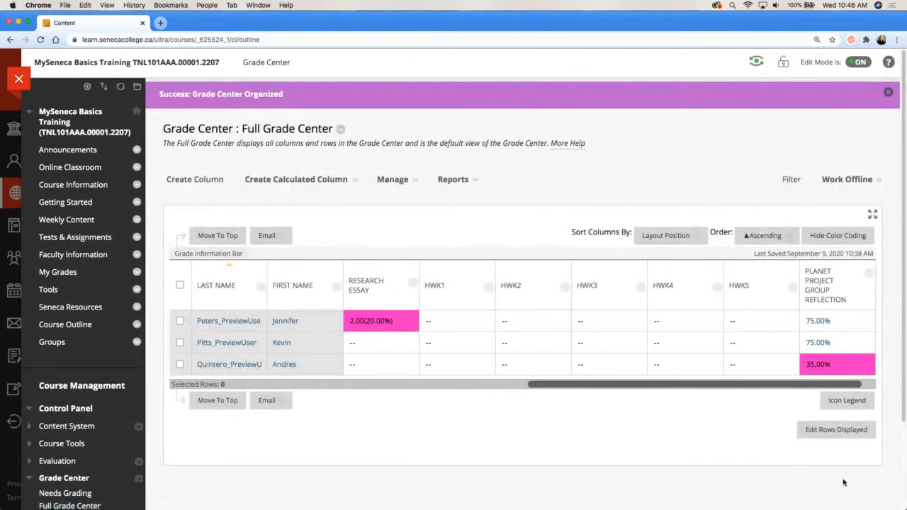
Open the Weighted Total column's information for editing from the Full Grade Center
click(350, 386)
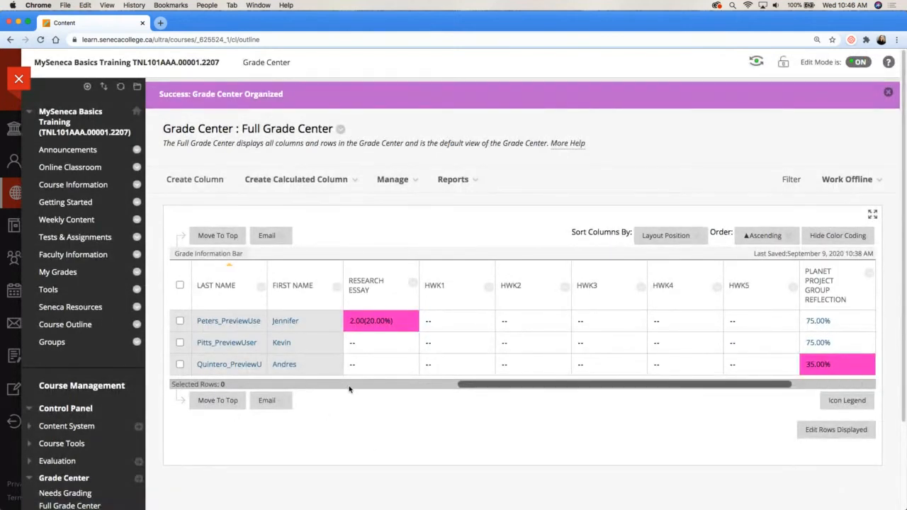
click(349, 387)
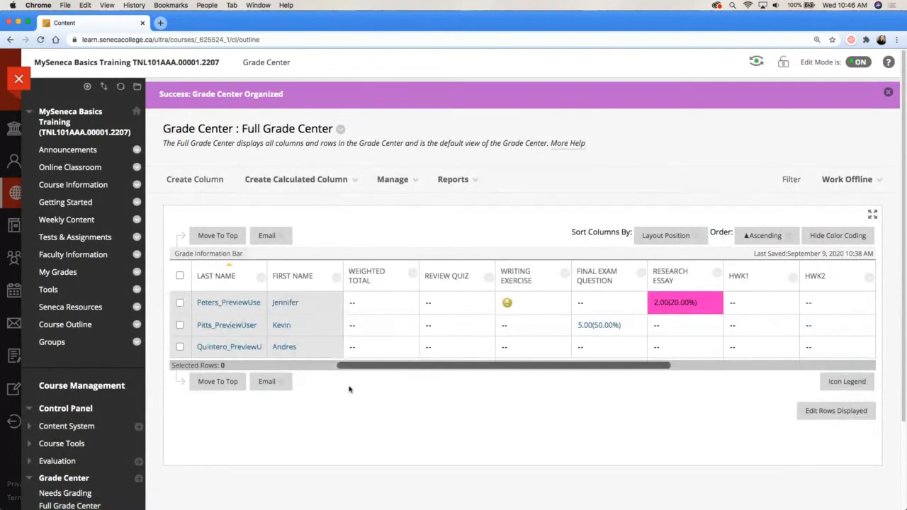
click(412, 274)
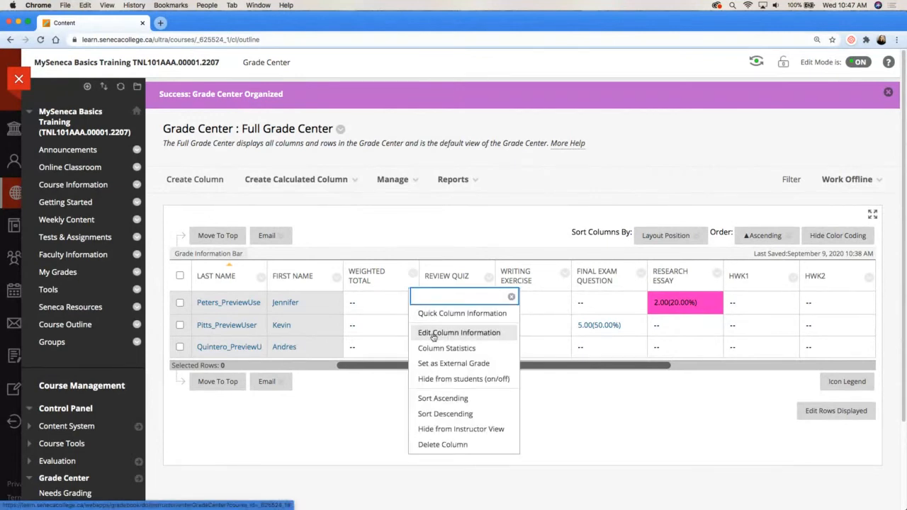
click(510, 333)
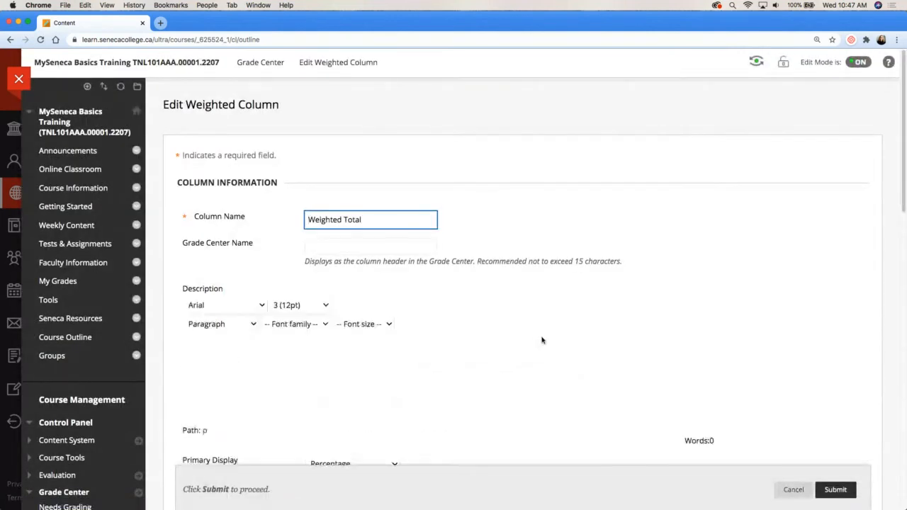
Include the Review Quiz, Writing Exercise, Final Exam Question and Research Essay columns in the weighted grade
click(904, 328)
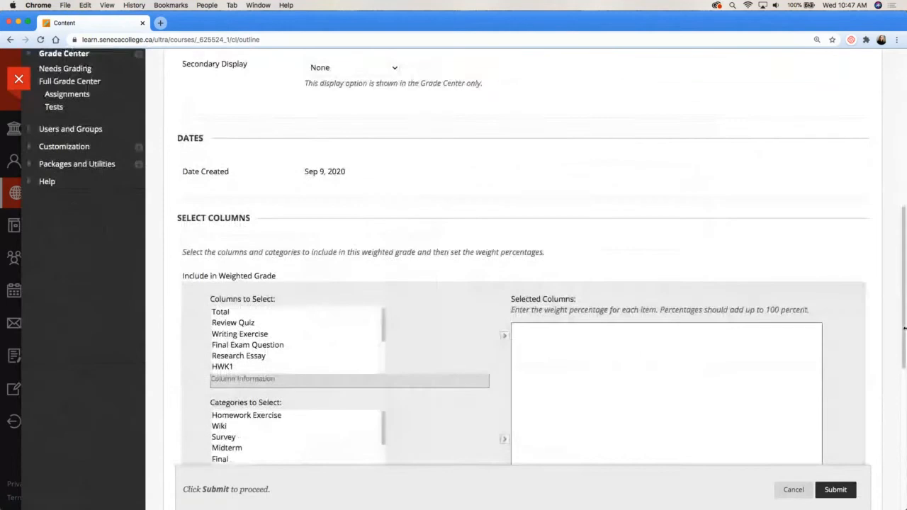
scroll(904, 328, down, 3)
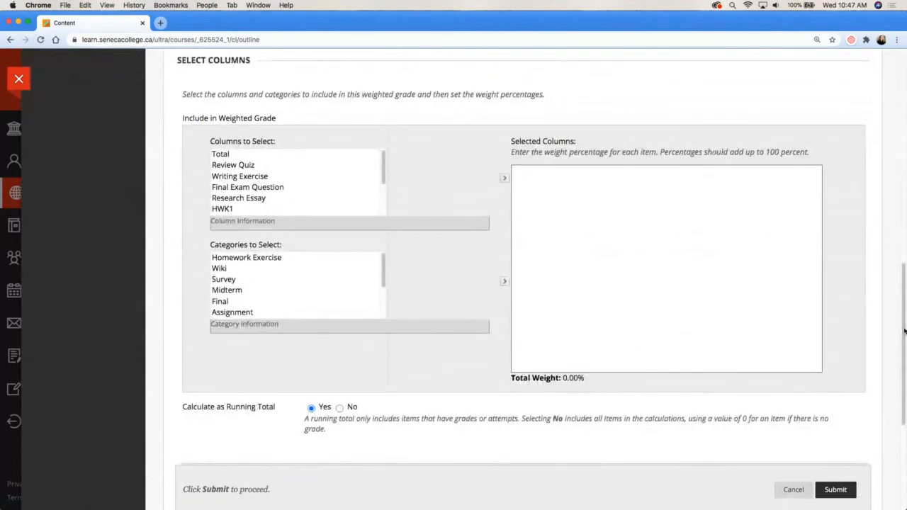
click(234, 168)
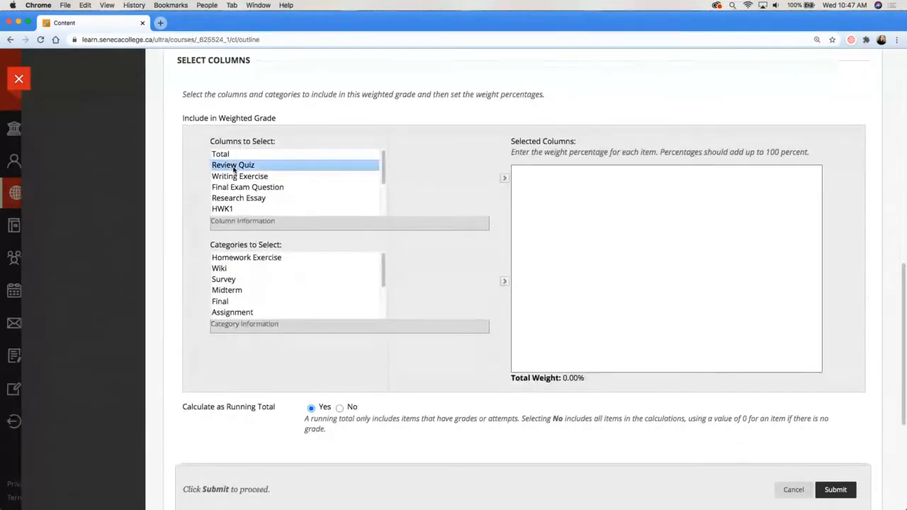
shift+click(298, 188)
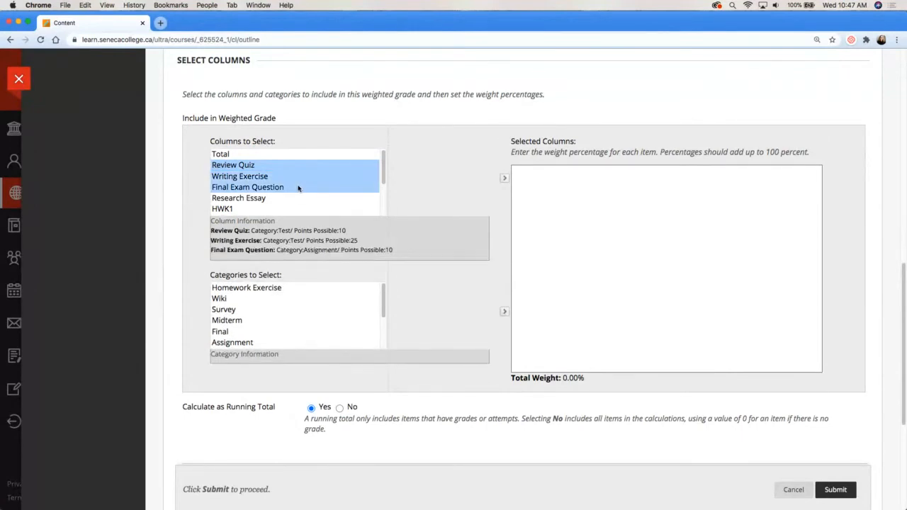
shift+click(291, 198)
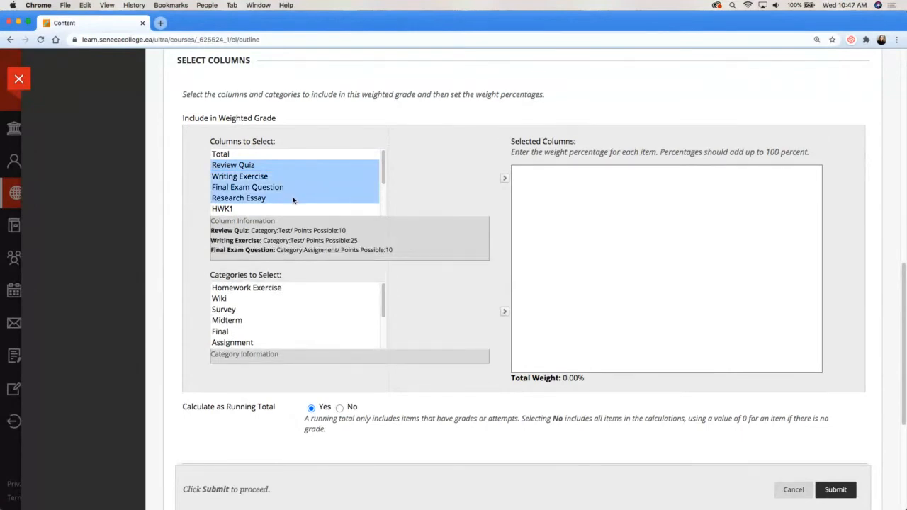
click(505, 178)
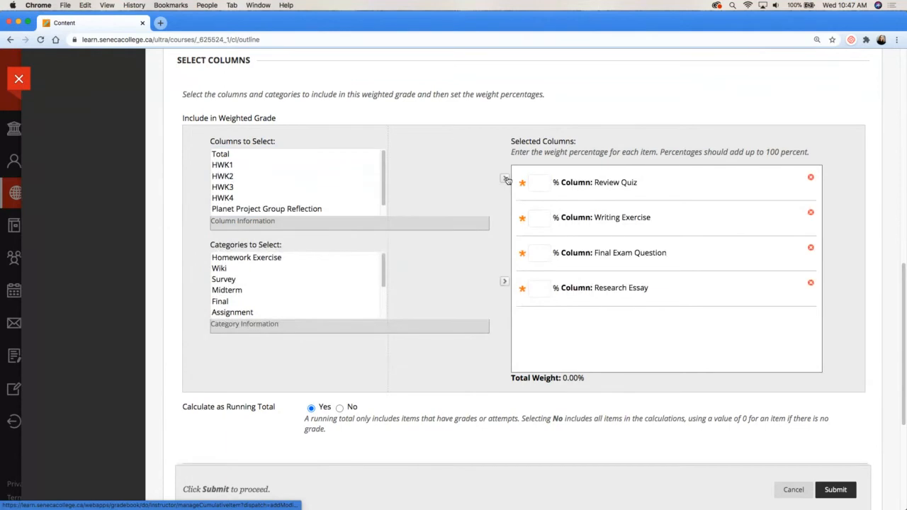
Set the weights to 5% for Review Quiz, 10% for Writing Exercise, 10% for Final Exam Question and 30% for Research Essay
click(541, 182)
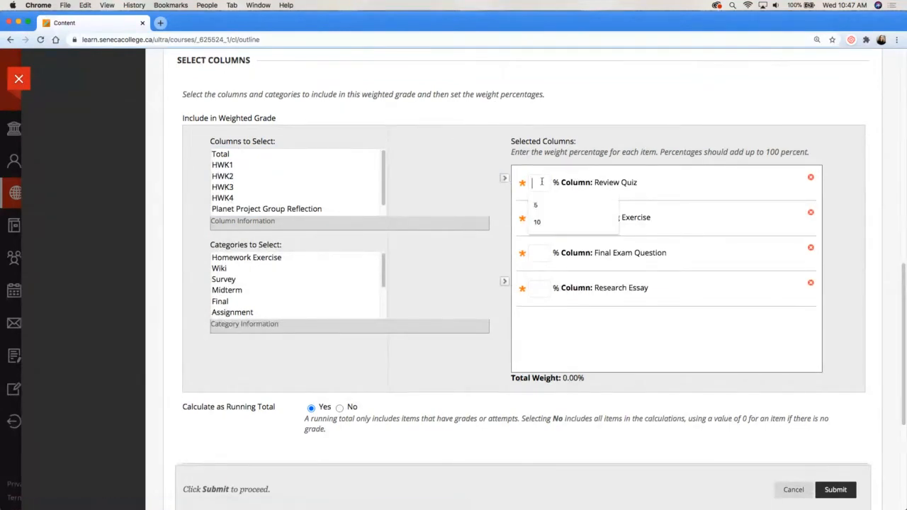
text(5)
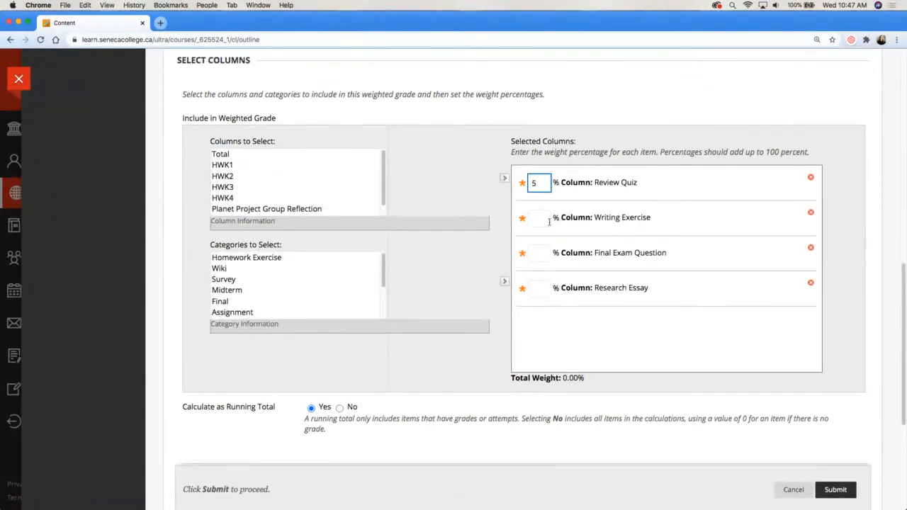
click(540, 219)
text(10)
click(546, 255)
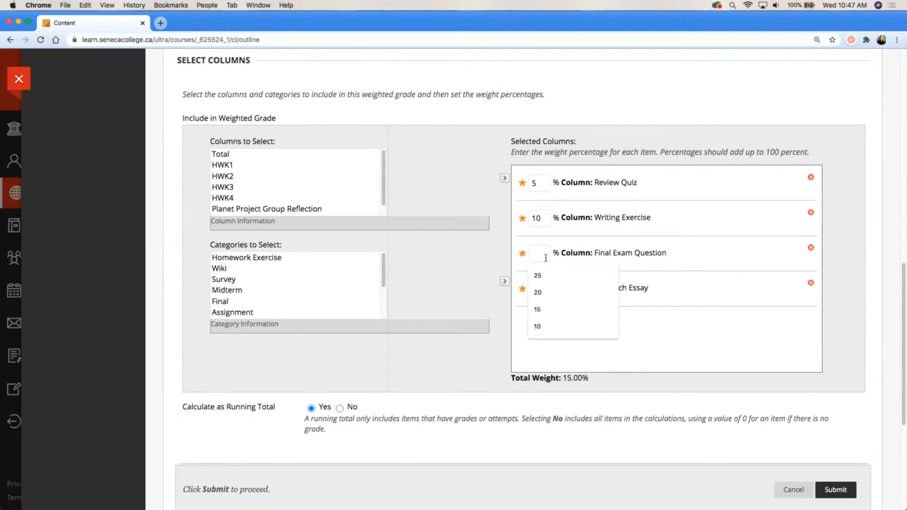
text(10)
click(540, 287)
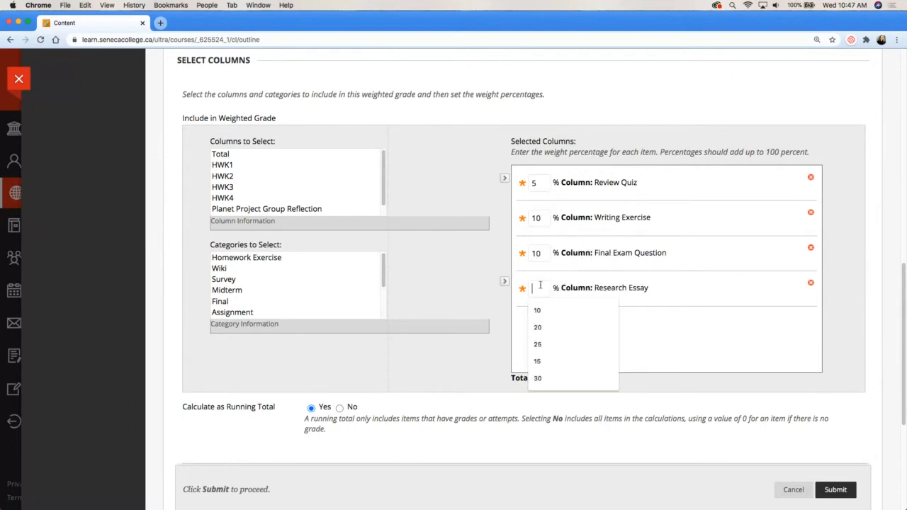
text(30)
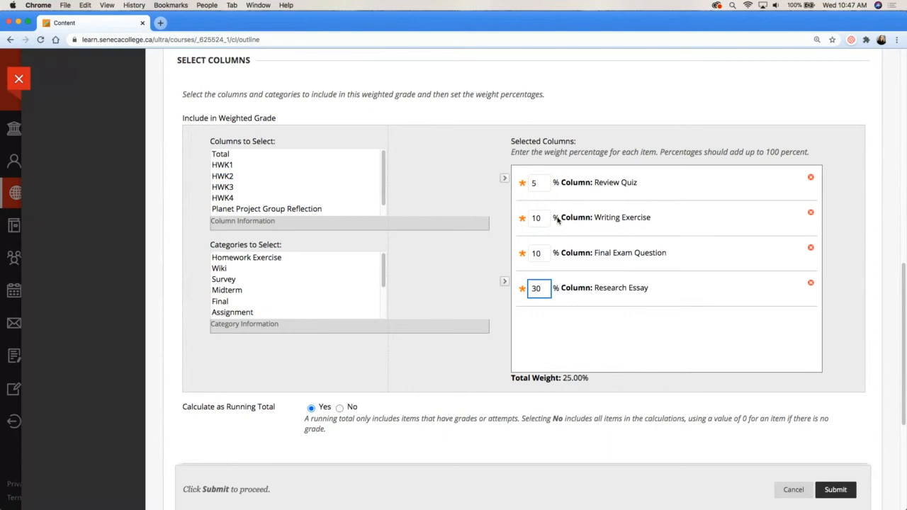
click(495, 375)
Add the Homework Exercise category to the weighted grade with a weight of 15%
click(263, 260)
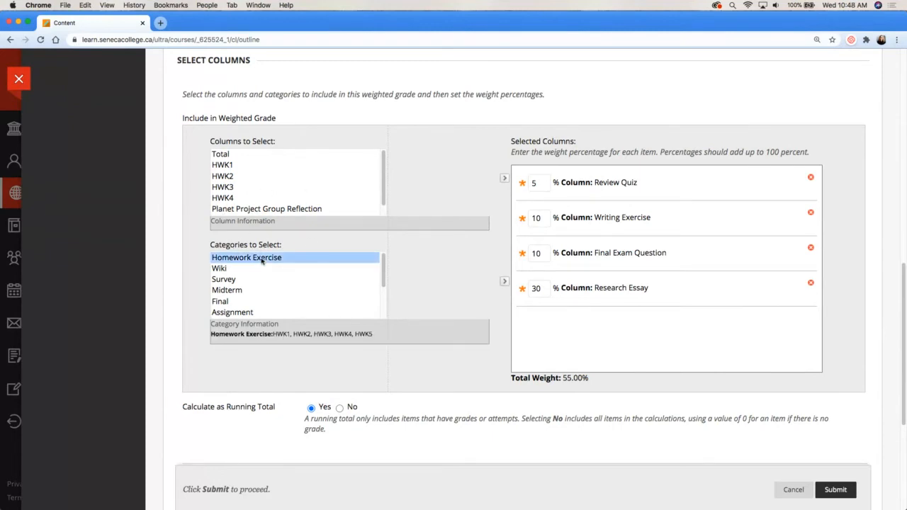
click(504, 282)
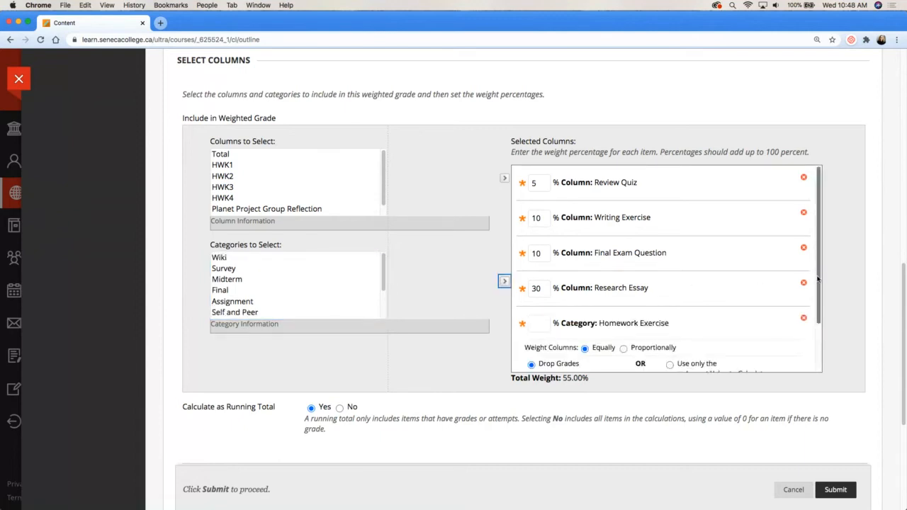
drag(818, 279, 822, 324)
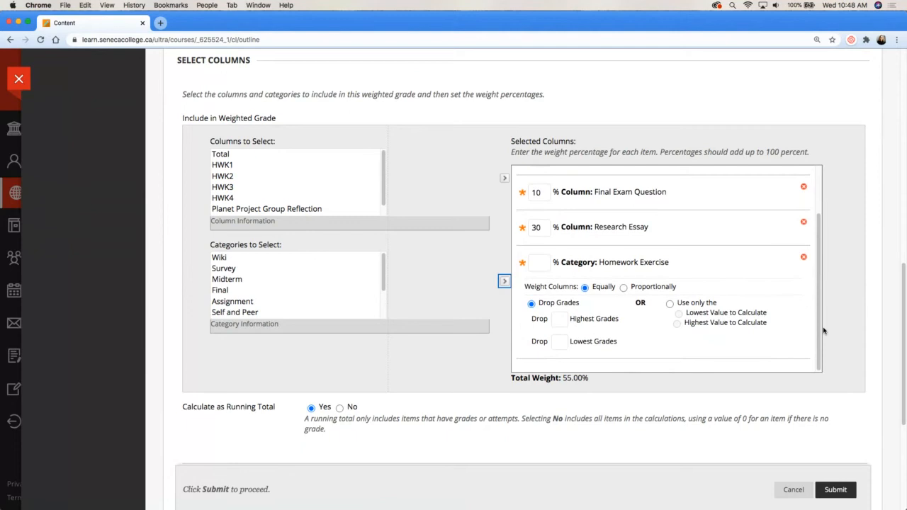
click(535, 263)
text(15)
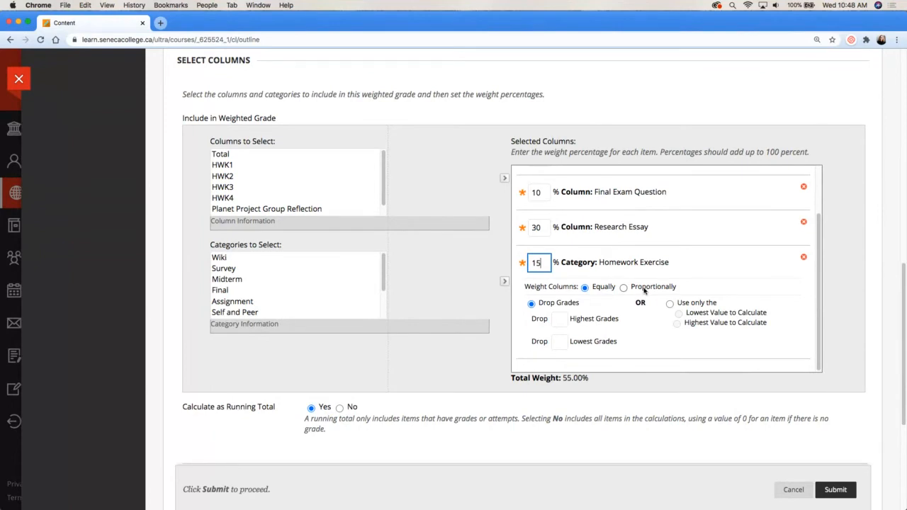
Drop the 1 lowest grade in the Homework Exercise category and submit the Weighted Total column, accepting weights that do not add up to 100 percent
click(560, 342)
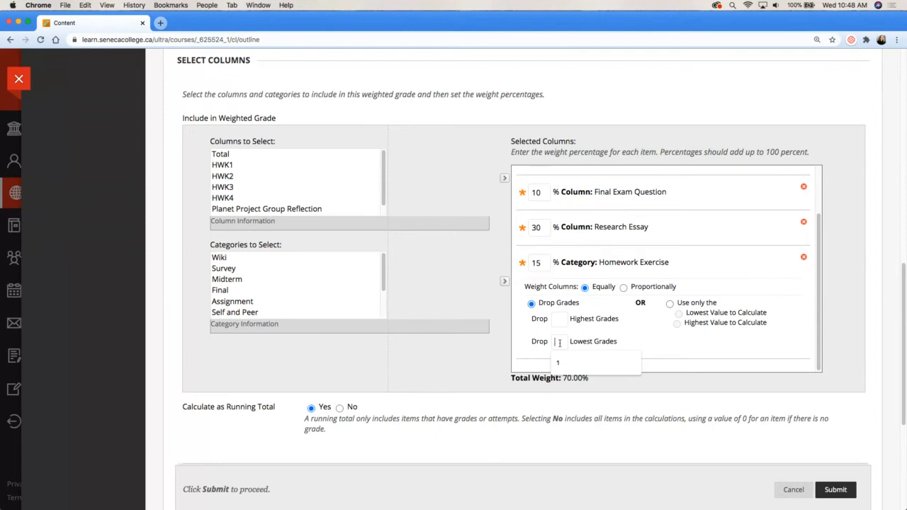
text(1)
click(634, 348)
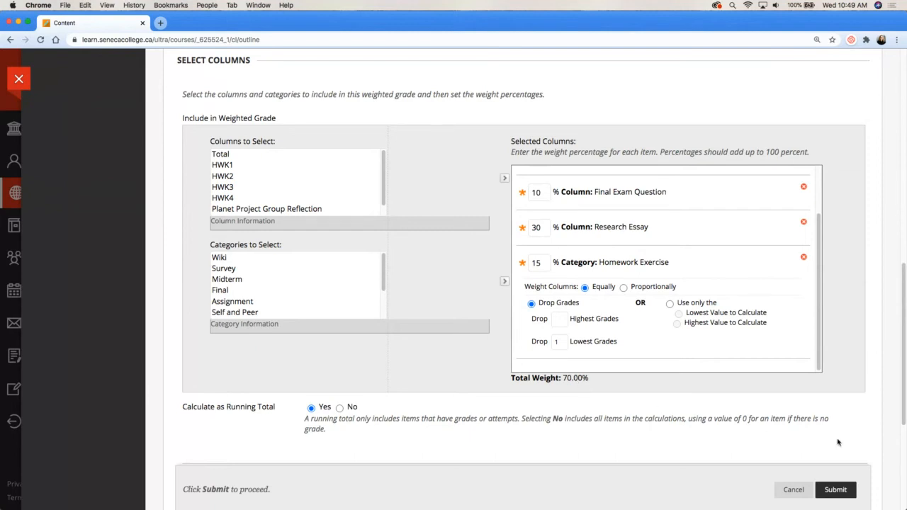
click(841, 490)
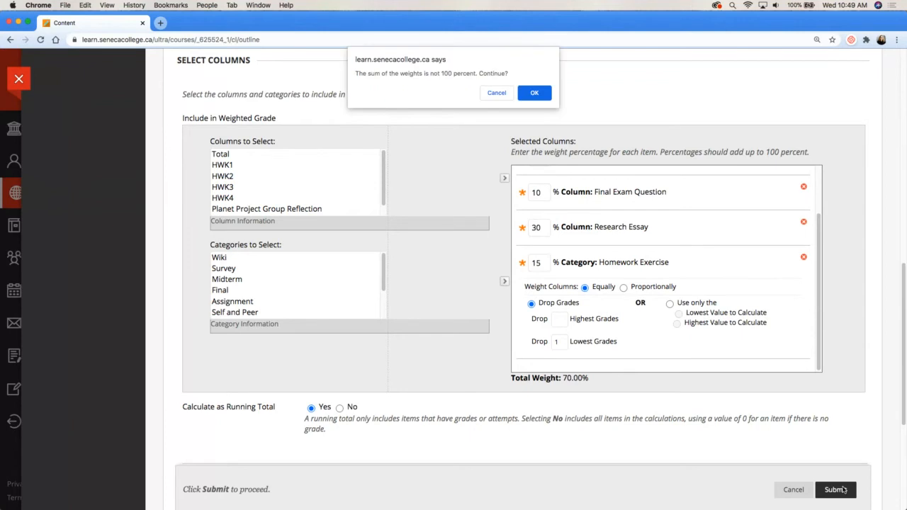
click(534, 93)
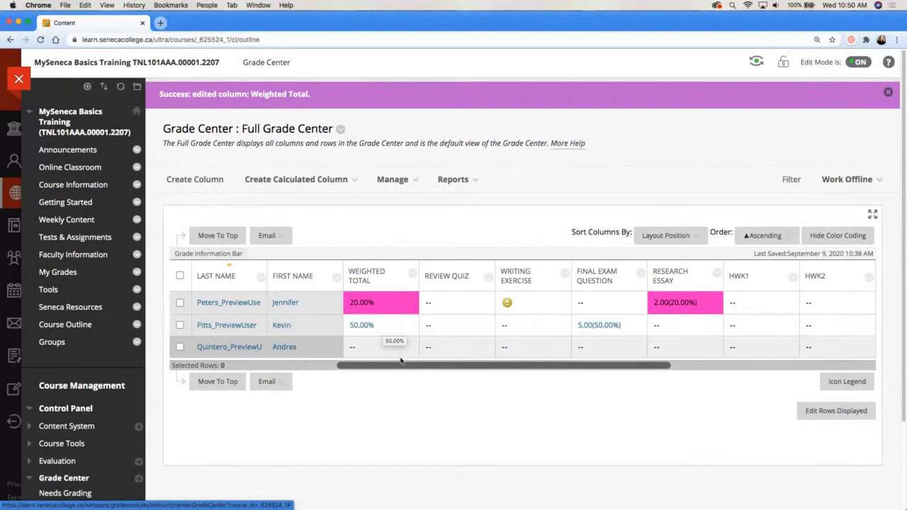
Look over the Full Grade Center columns and hide the Weighted Total column from students
drag(412, 366, 593, 370)
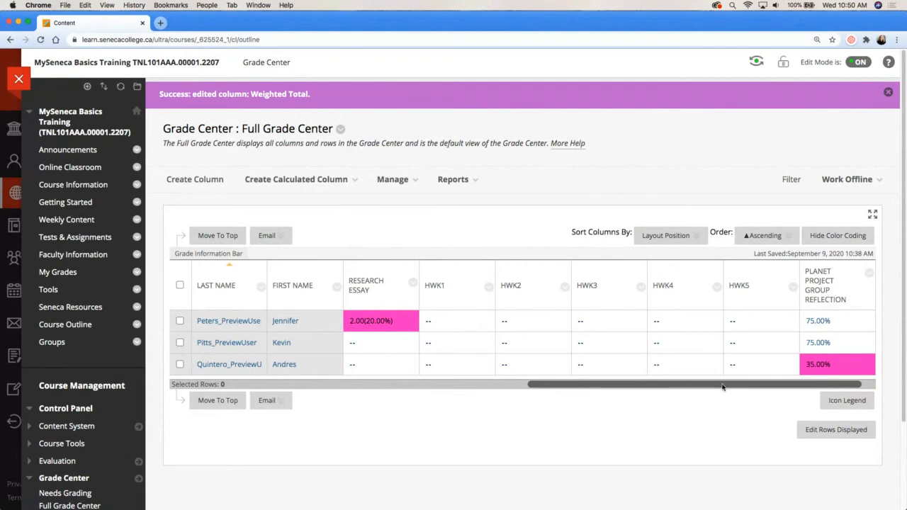
drag(725, 385, 476, 391)
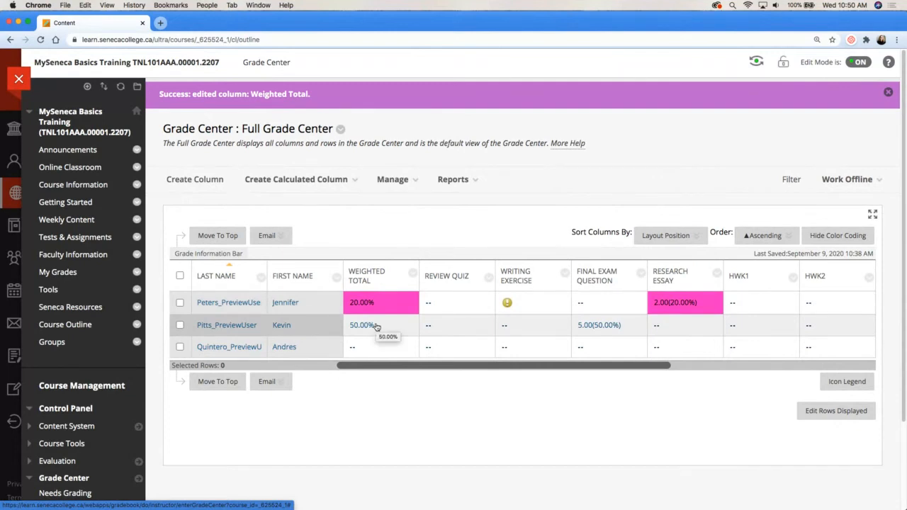
click(414, 275)
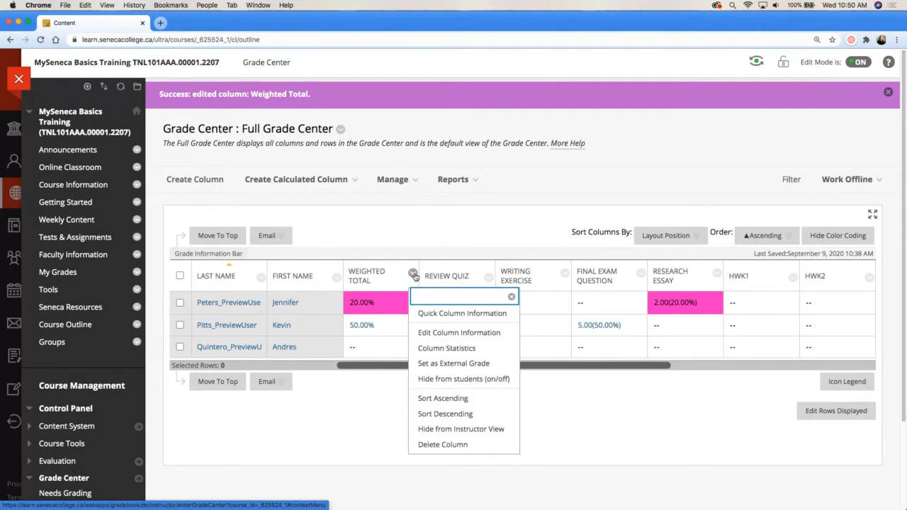
click(502, 380)
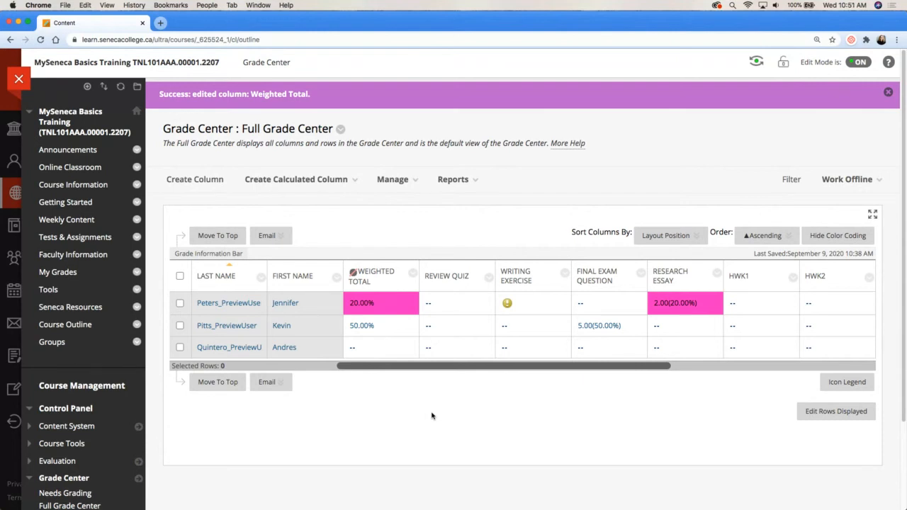
Enter student preview mode and review the items and grades listed in My Grades
click(354, 186)
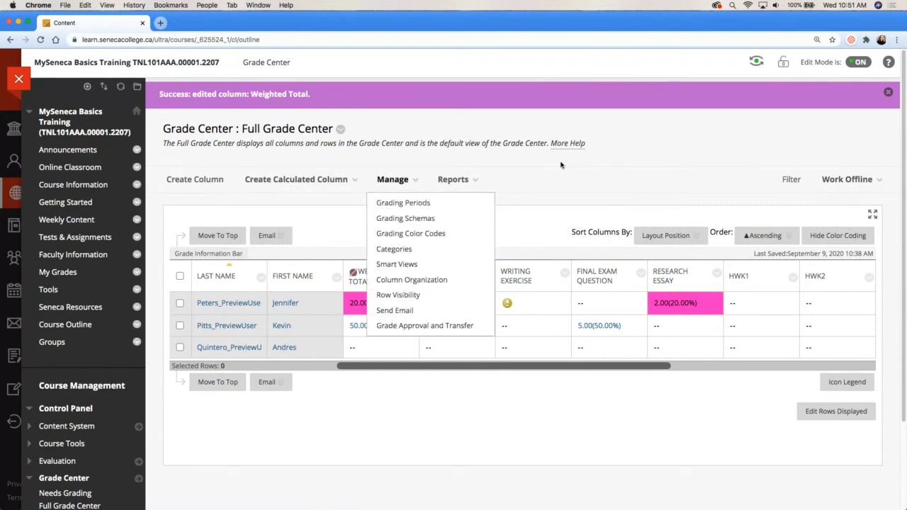
click(756, 62)
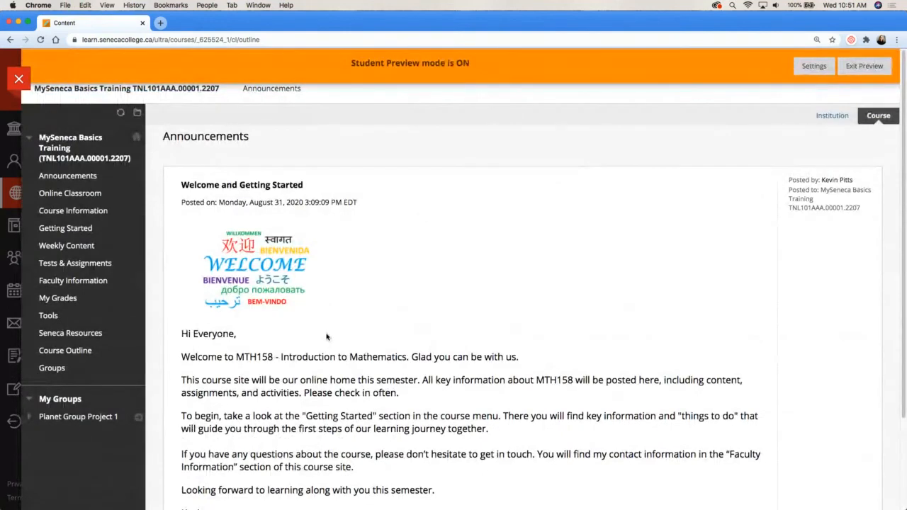
click(63, 302)
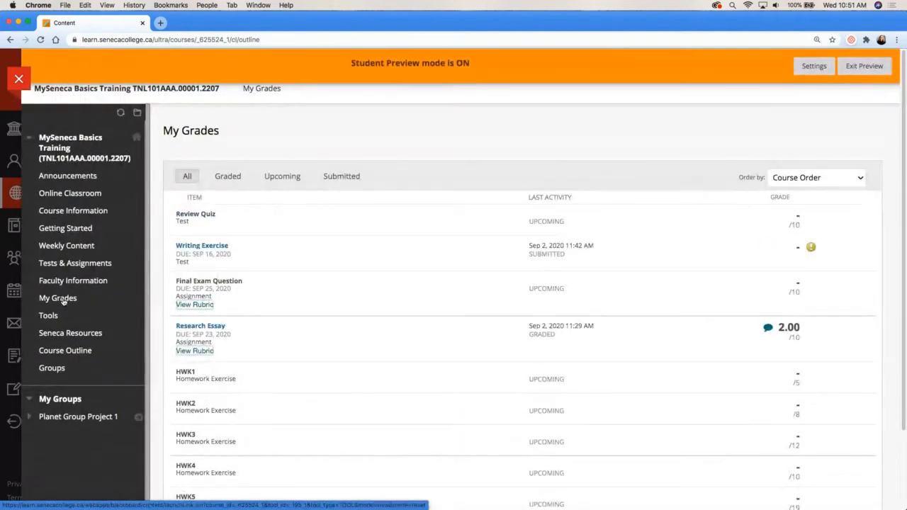
scroll(346, 321, down, 1)
scroll(347, 321, down, 1)
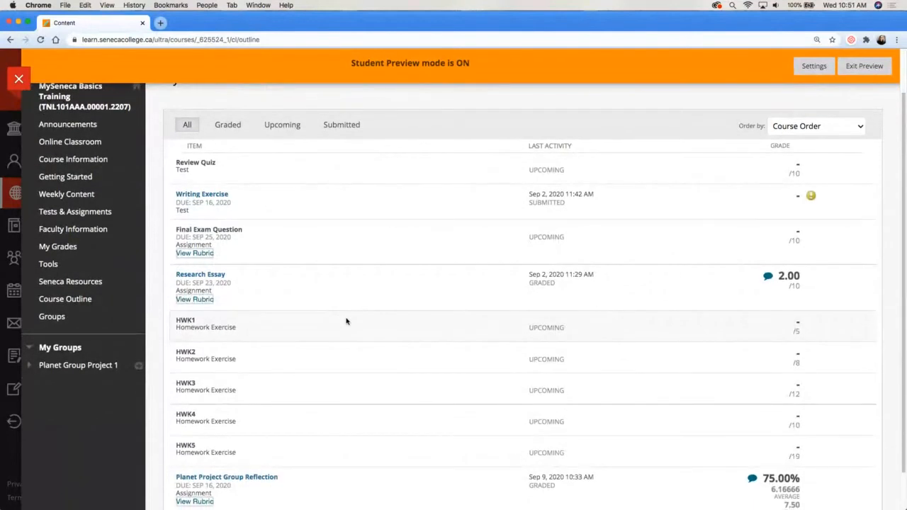
scroll(346, 321, down, 1)
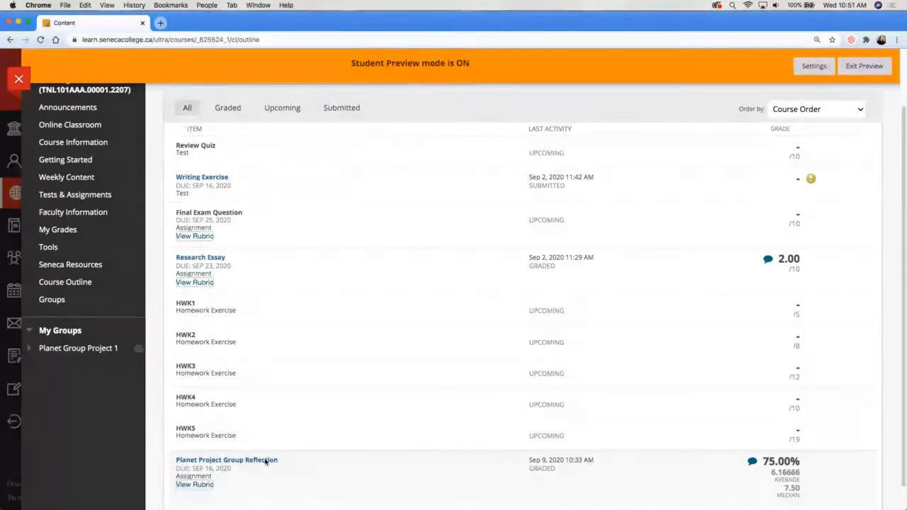
scroll(266, 462, up, 2)
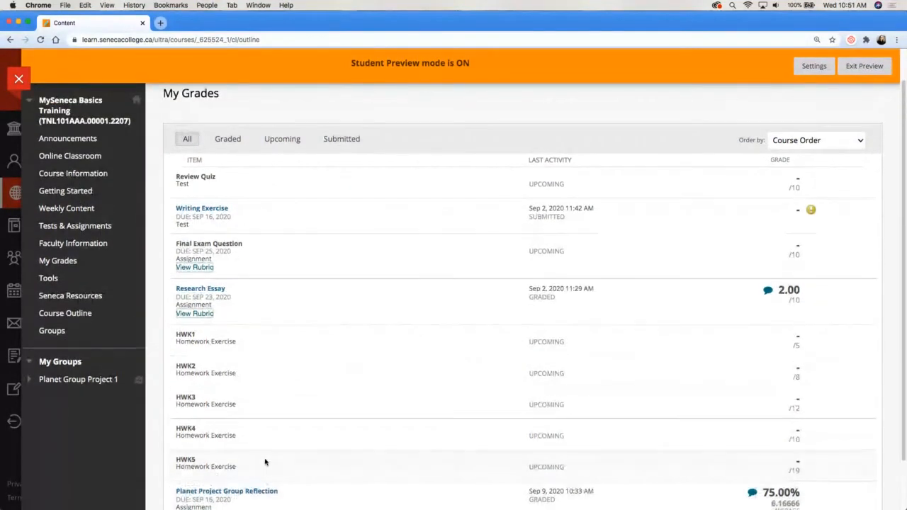
View the Research Essay's feedback comment and submission history, and return to the My Grades list to check the remaining items
click(768, 292)
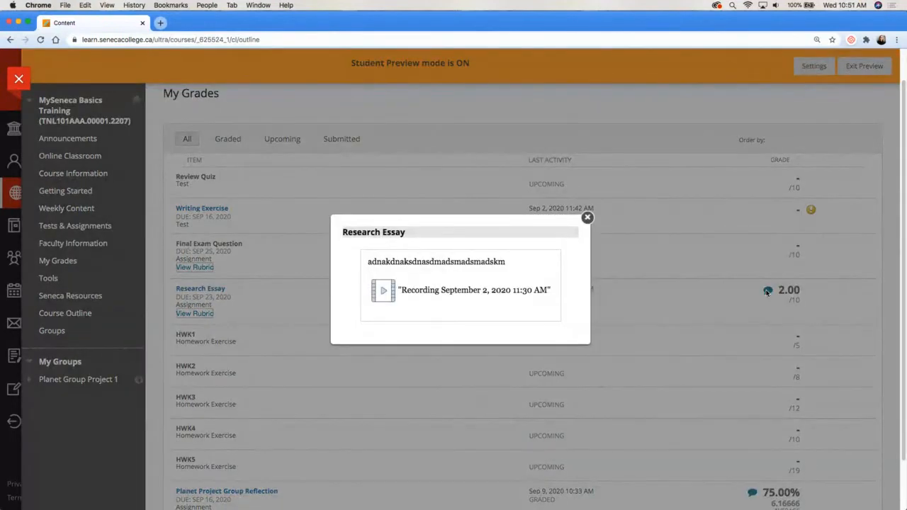
click(588, 219)
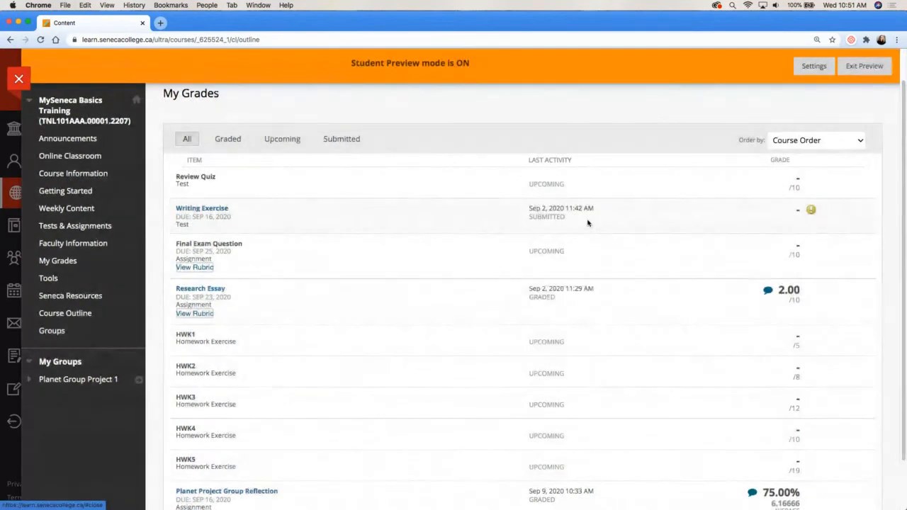
click(218, 291)
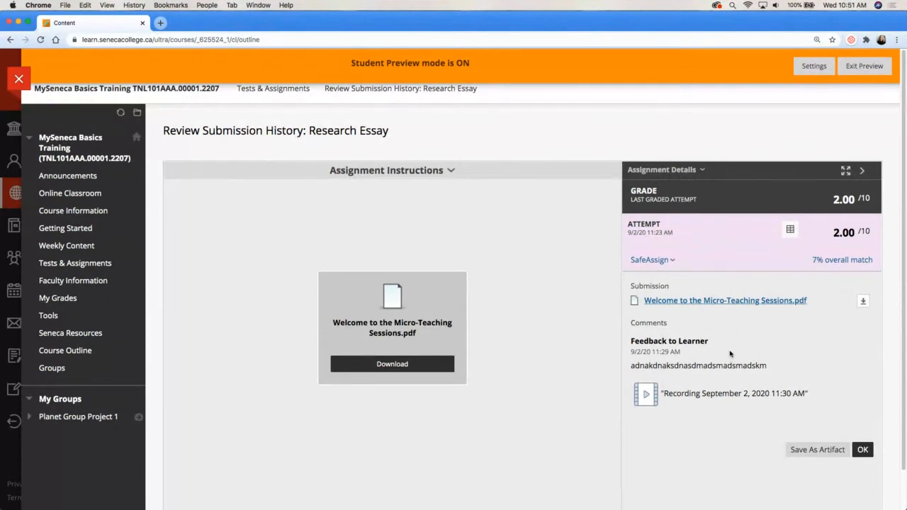
click(10, 40)
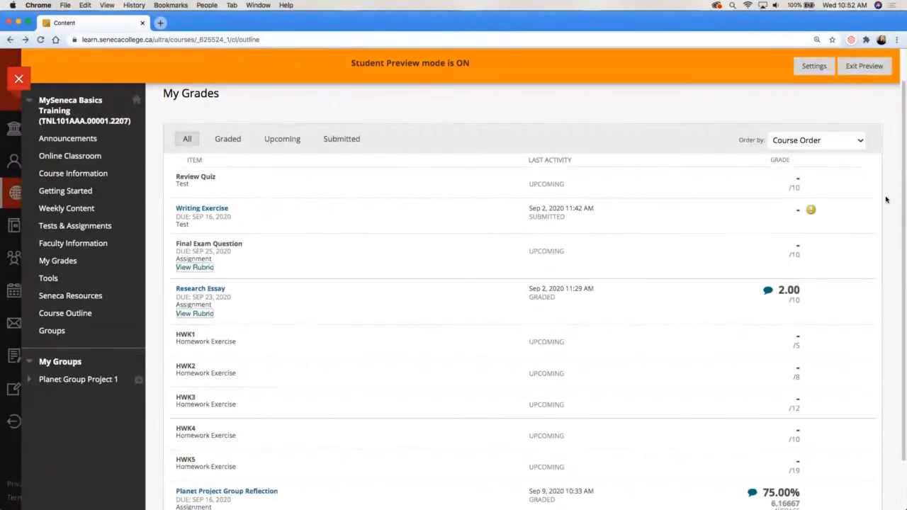
mouse_move(815, 213)
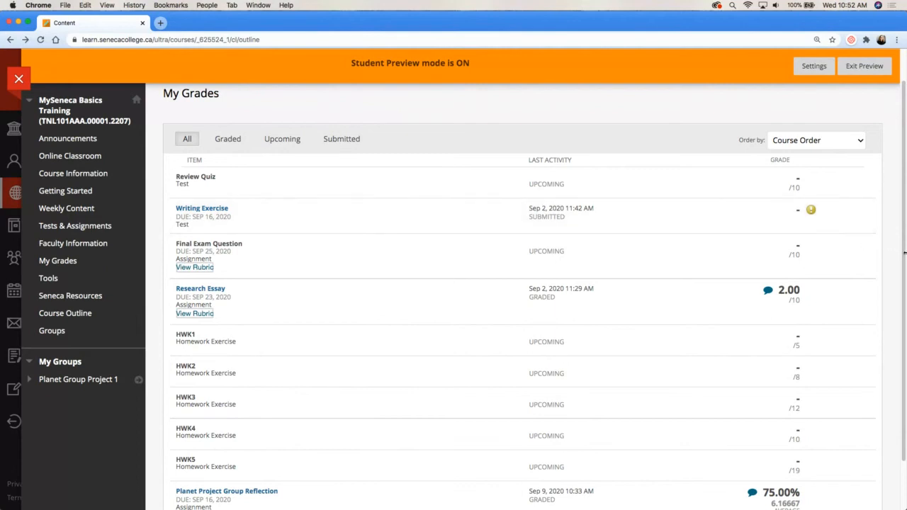
drag(905, 252, 906, 305)
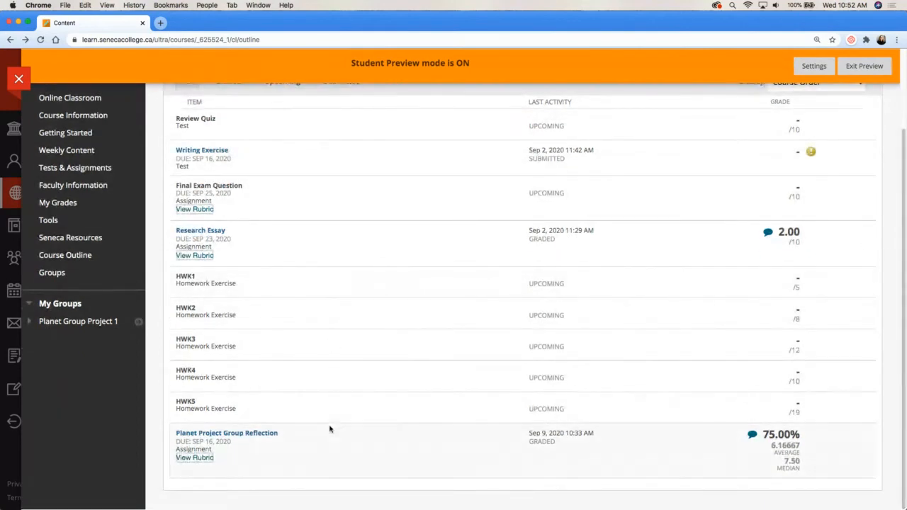
scroll(328, 447, up, 2)
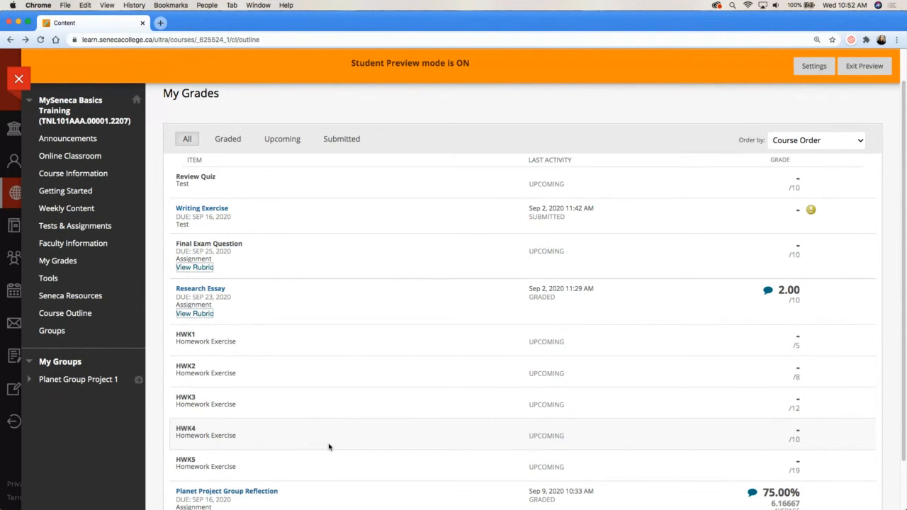
Exit student preview mode and reopen the Full Grade Center
click(861, 67)
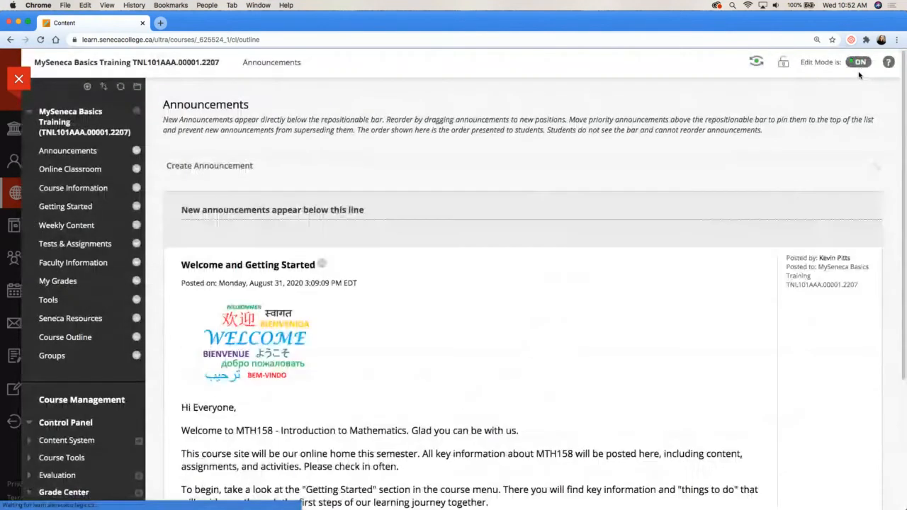
scroll(93, 476, down, 1)
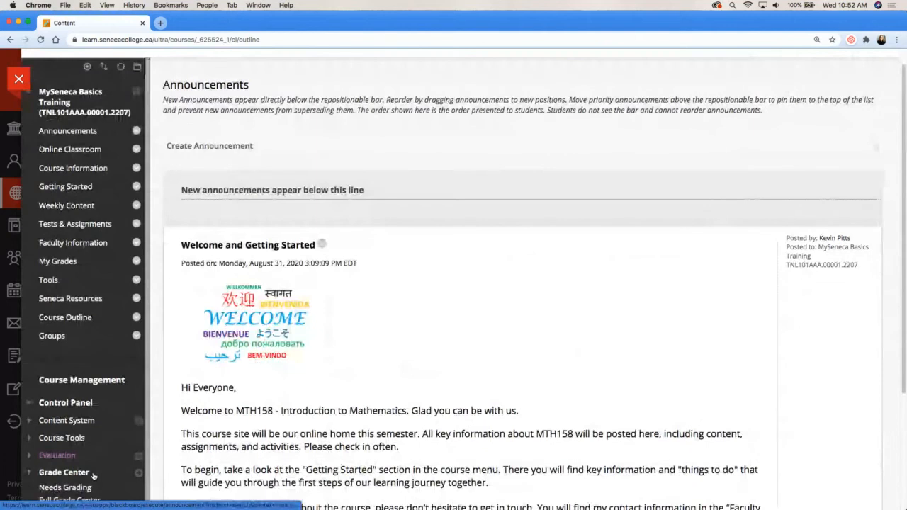
scroll(92, 476, down, 3)
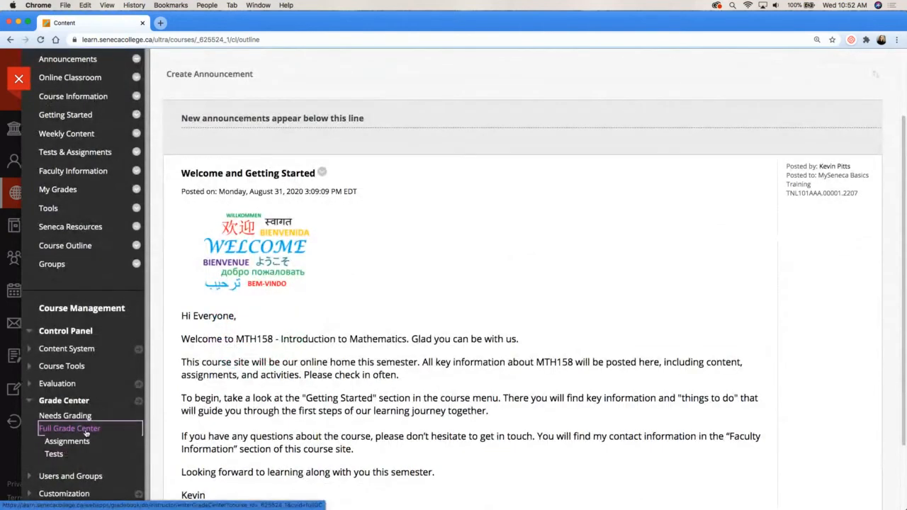
click(86, 431)
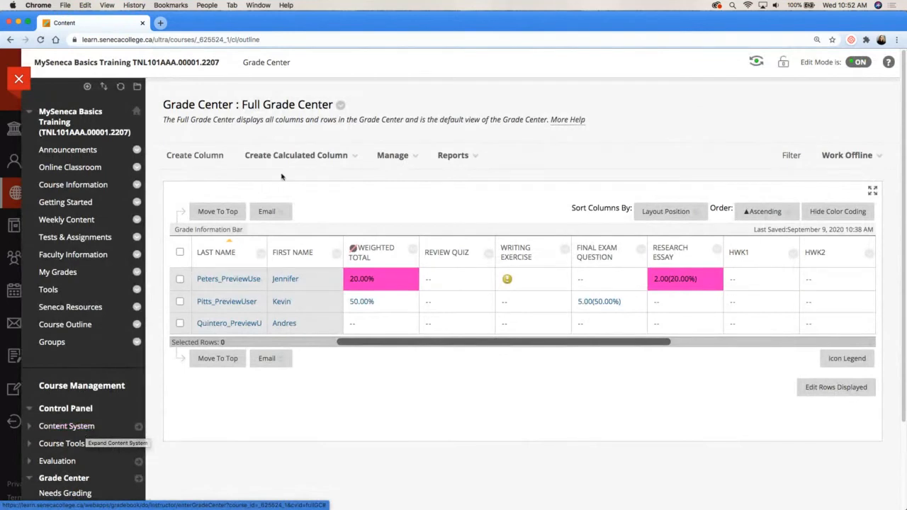
click(352, 163)
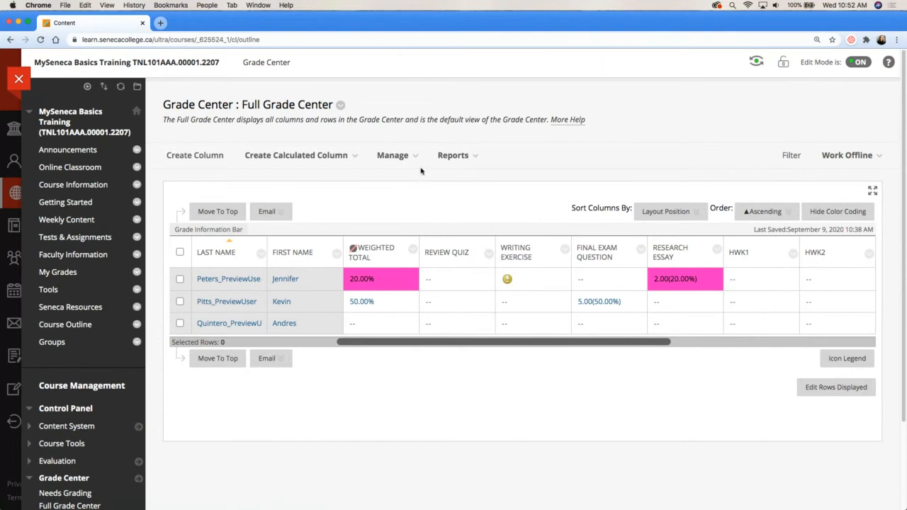
Try to hide the first listed Grade Center student's row by selecting it in Row Visibility and submitting
mouse_move(418, 158)
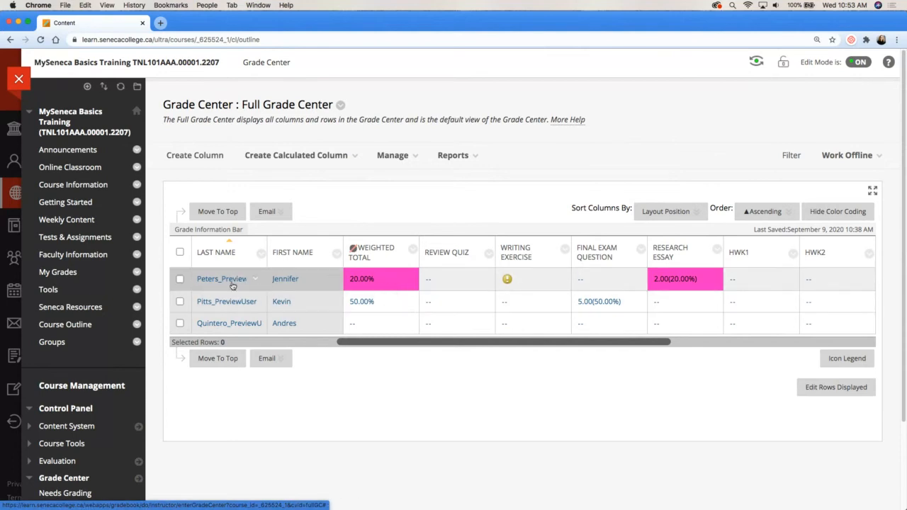
click(410, 158)
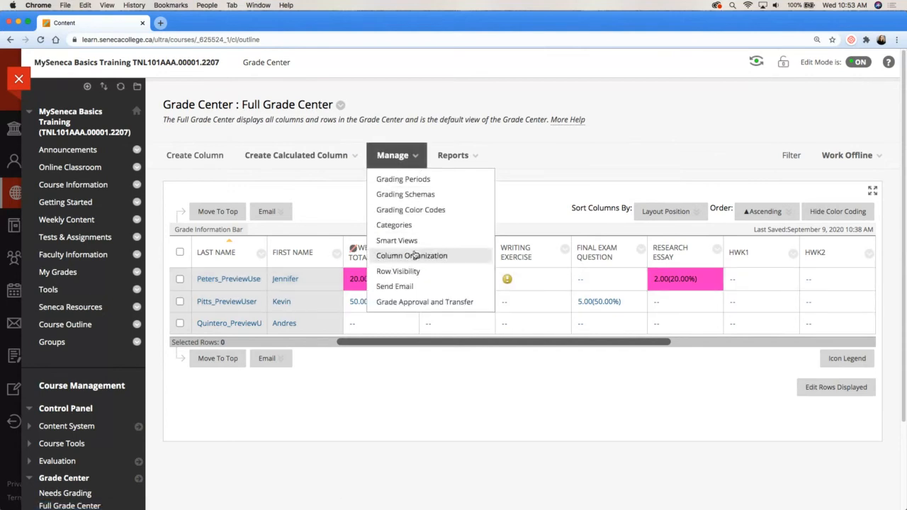
click(416, 272)
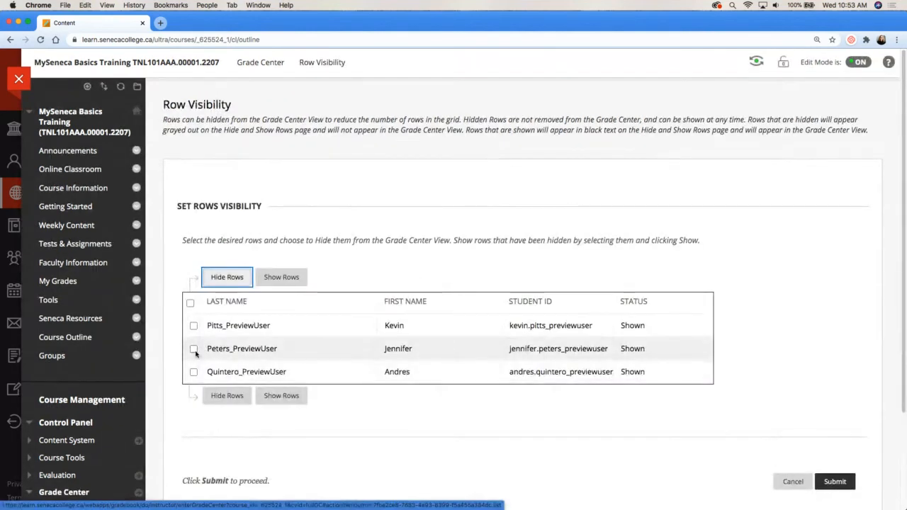
click(194, 349)
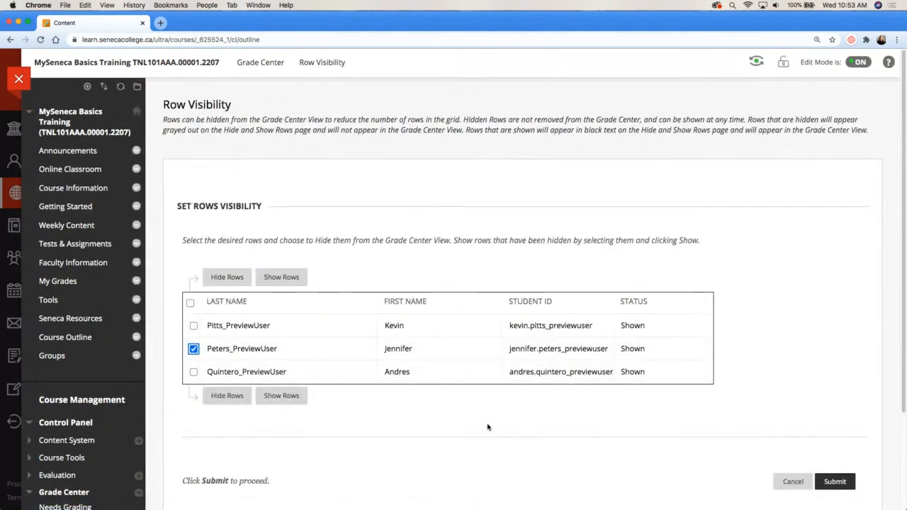
click(834, 481)
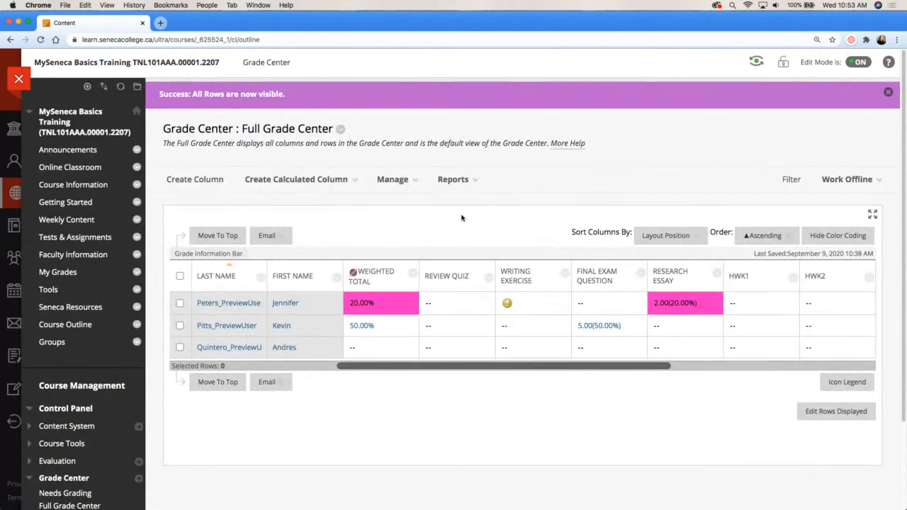
Hide the first listed Grade Center student's row using Row Visibility and submit the change
click(393, 179)
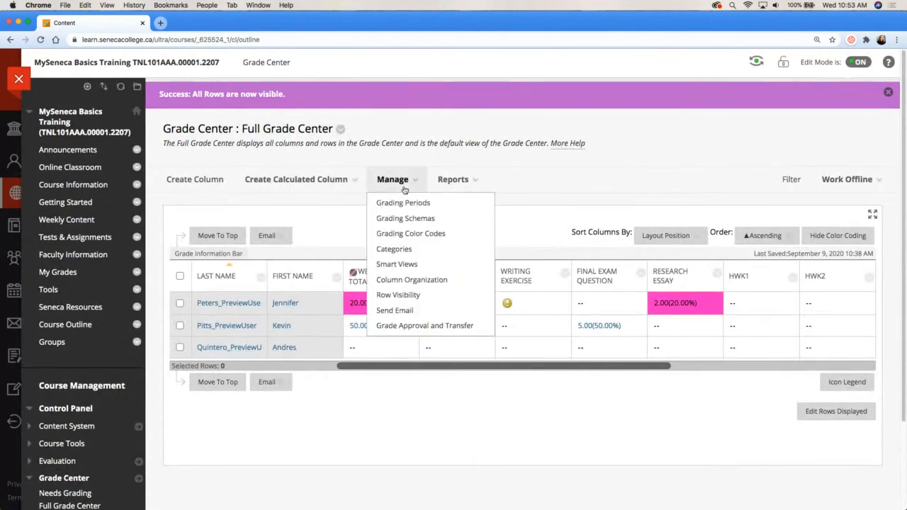
click(411, 294)
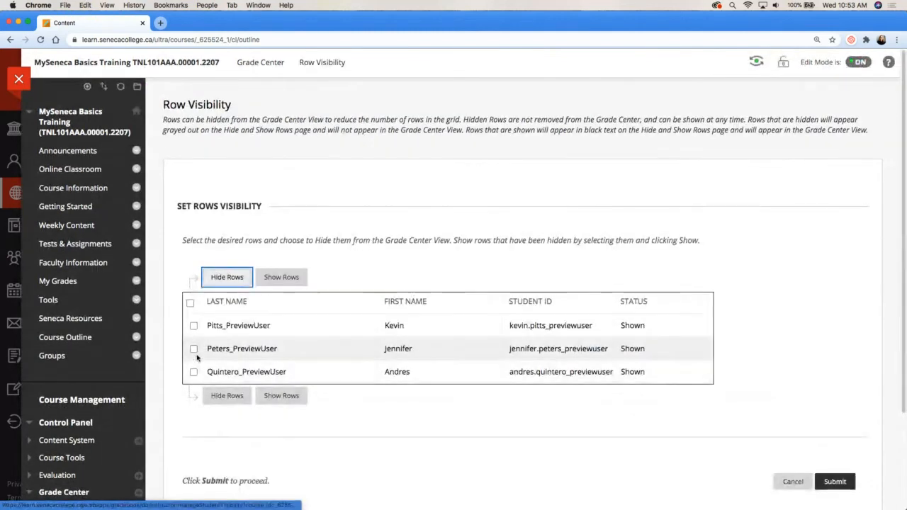
click(194, 350)
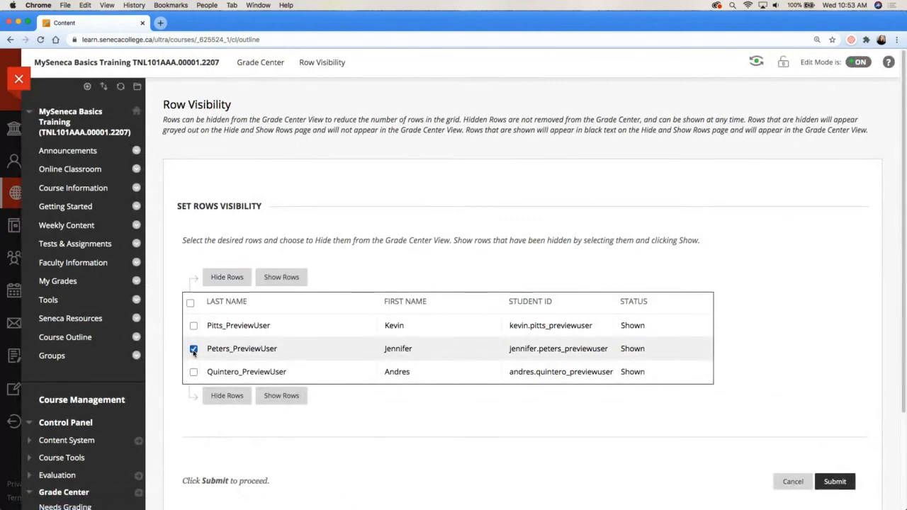
click(216, 400)
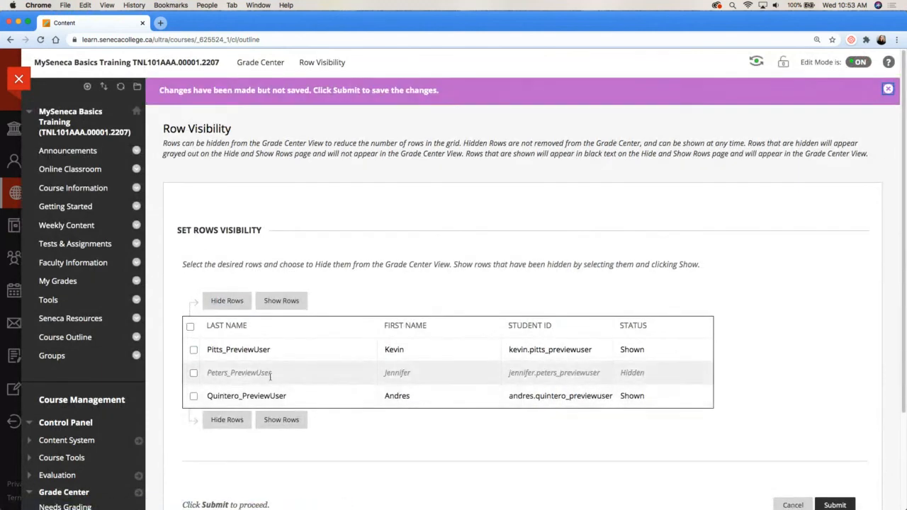
click(834, 506)
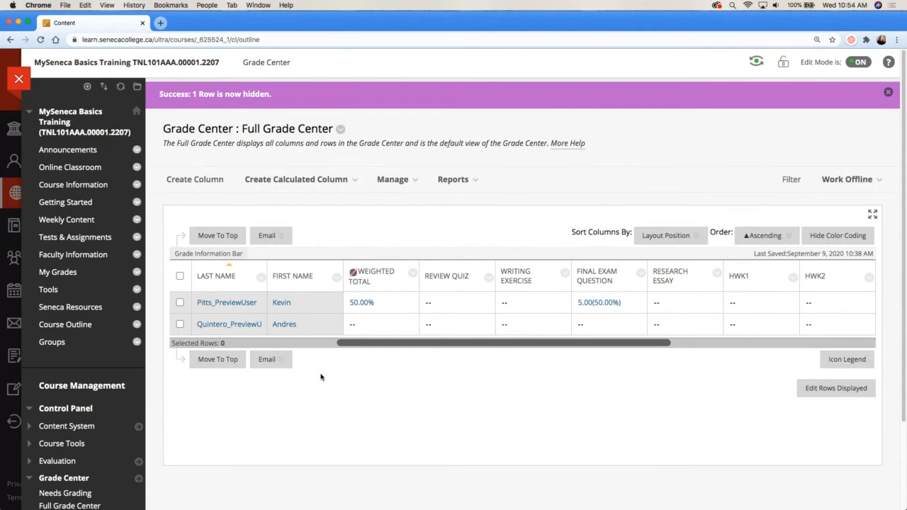
Show the hidden student's row again in Row Visibility and submit the change
click(403, 181)
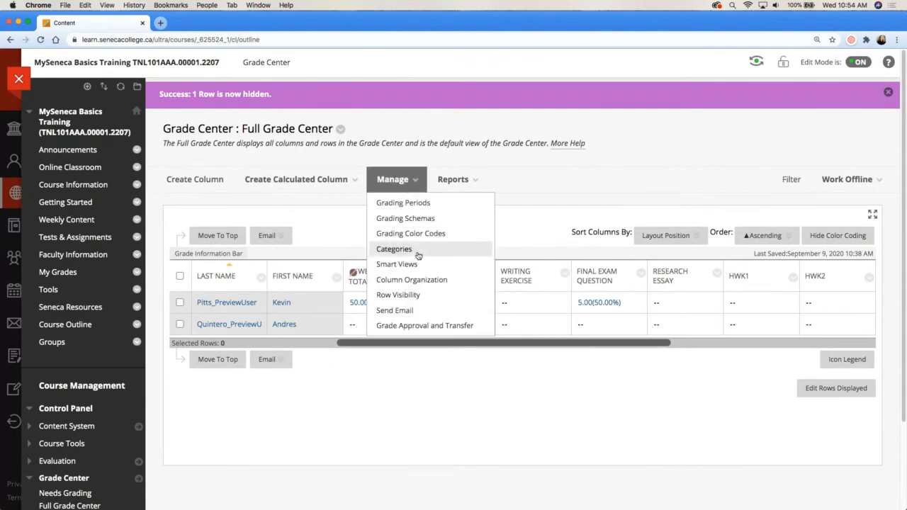
click(419, 296)
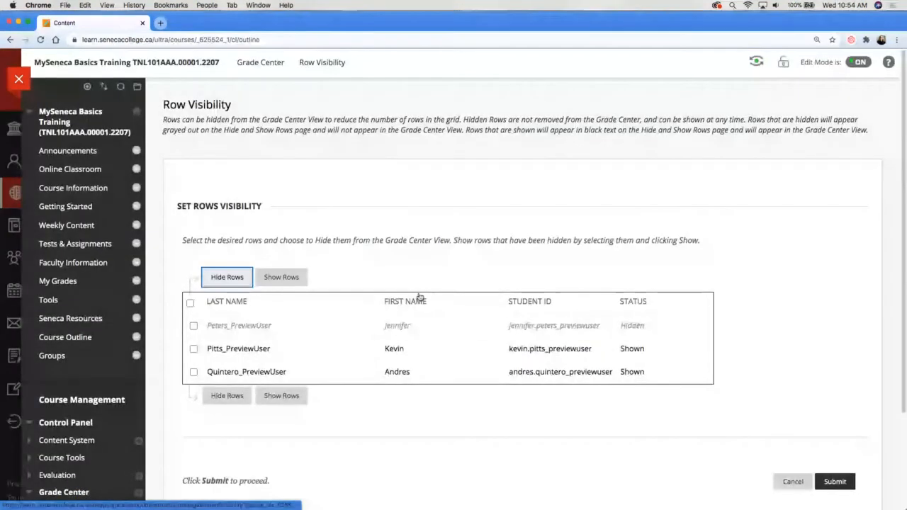
click(193, 327)
click(283, 279)
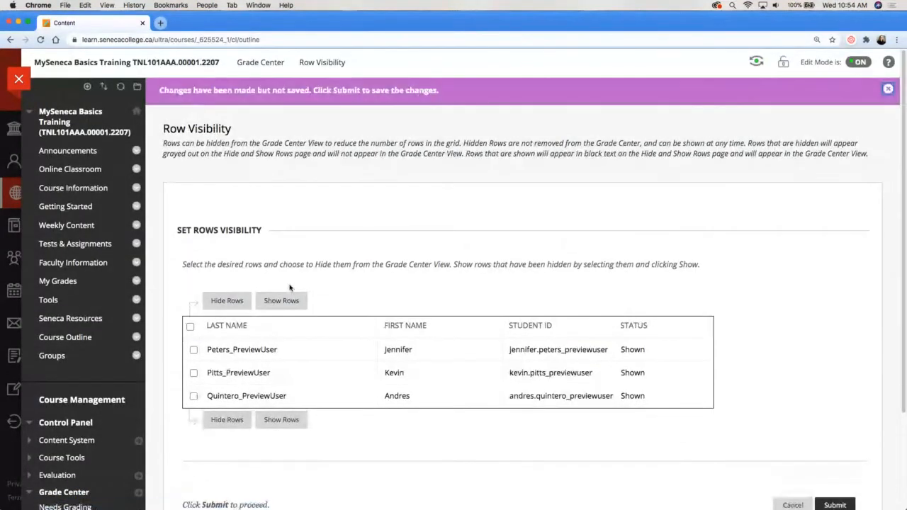
click(836, 505)
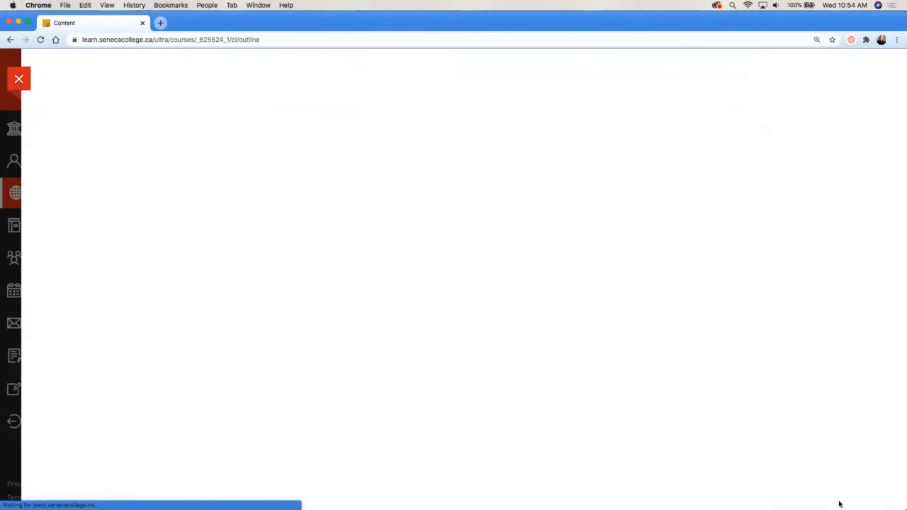
Look through the Grade Center Smart Views and add the Journals view to favorites
click(415, 188)
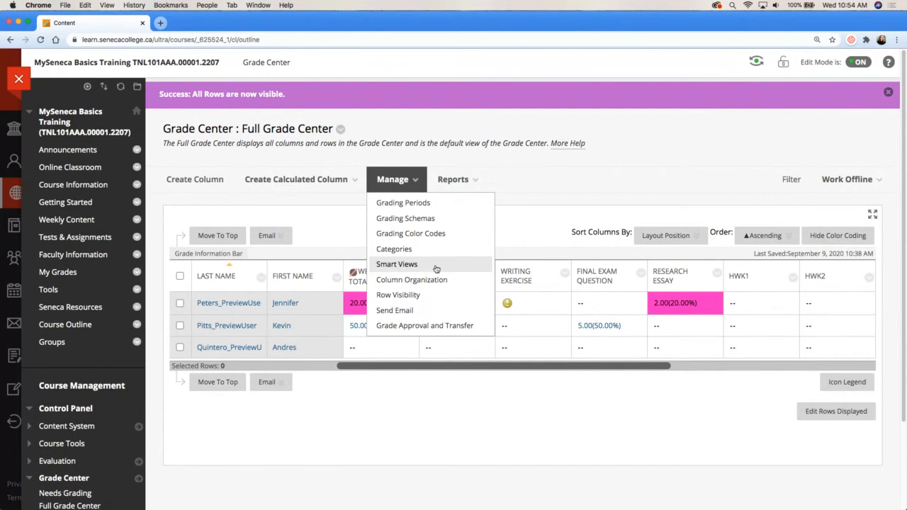
click(436, 269)
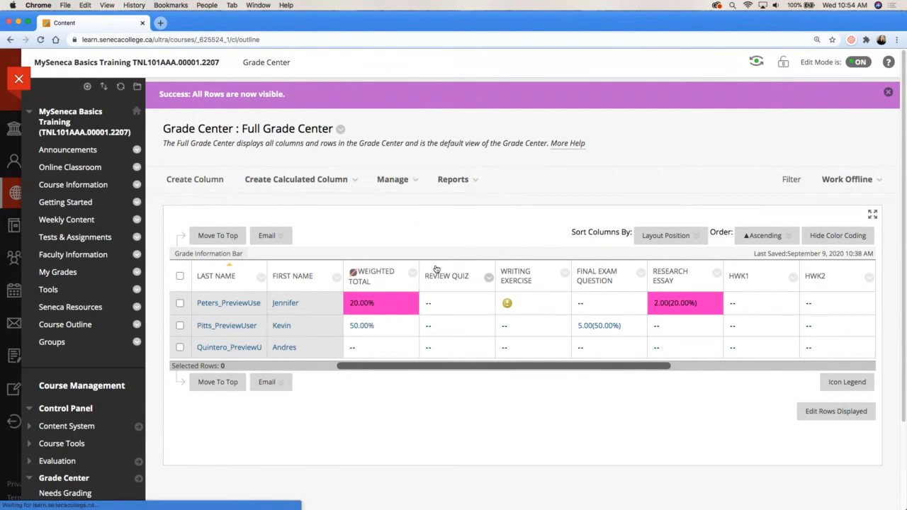
scroll(436, 269, down, 3)
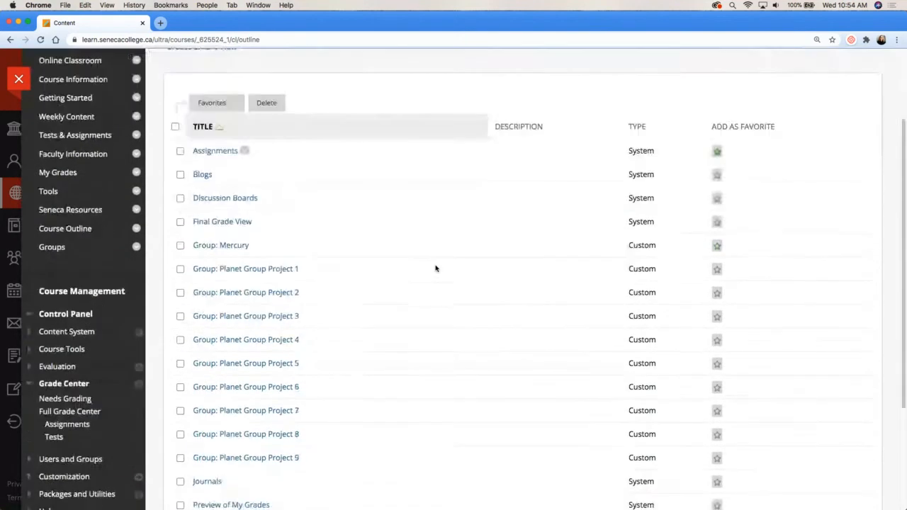
scroll(436, 269, down, 2)
scroll(435, 268, up, 2)
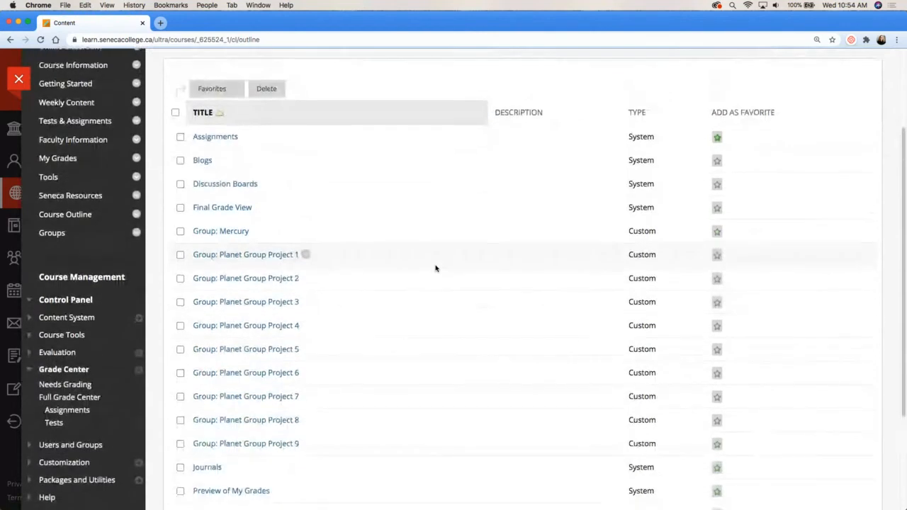
scroll(436, 268, down, 1)
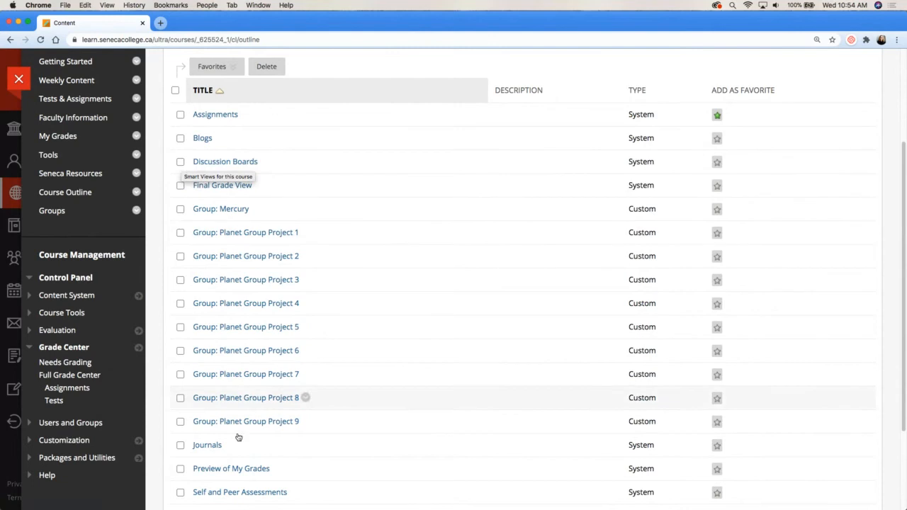
scroll(233, 439, down, 1)
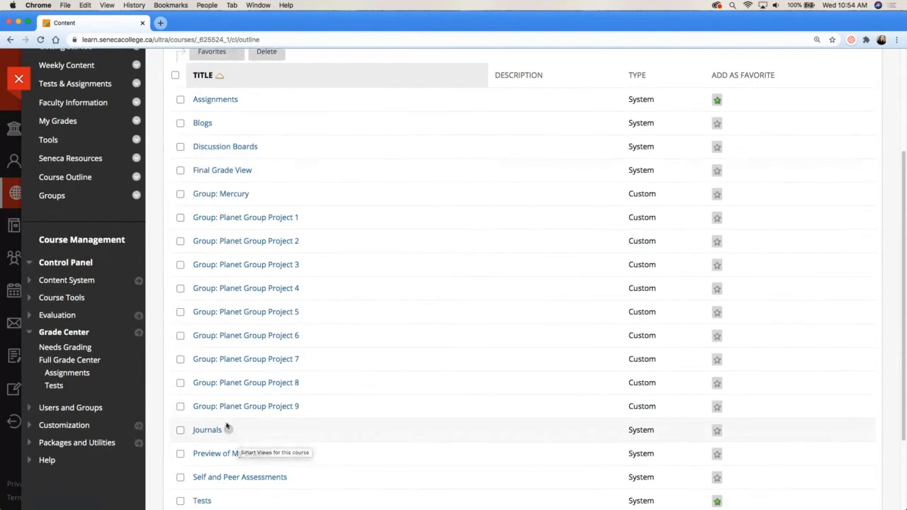
click(181, 431)
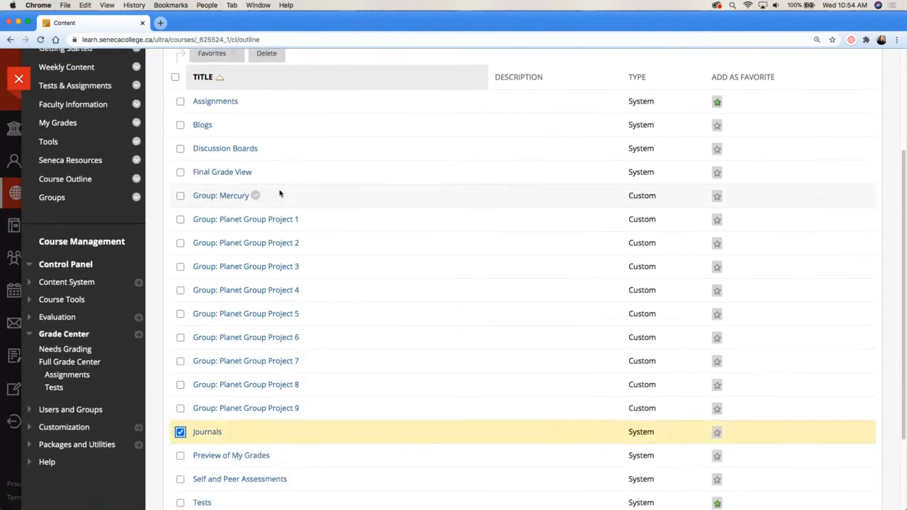
scroll(276, 184, up, 3)
click(217, 129)
click(226, 150)
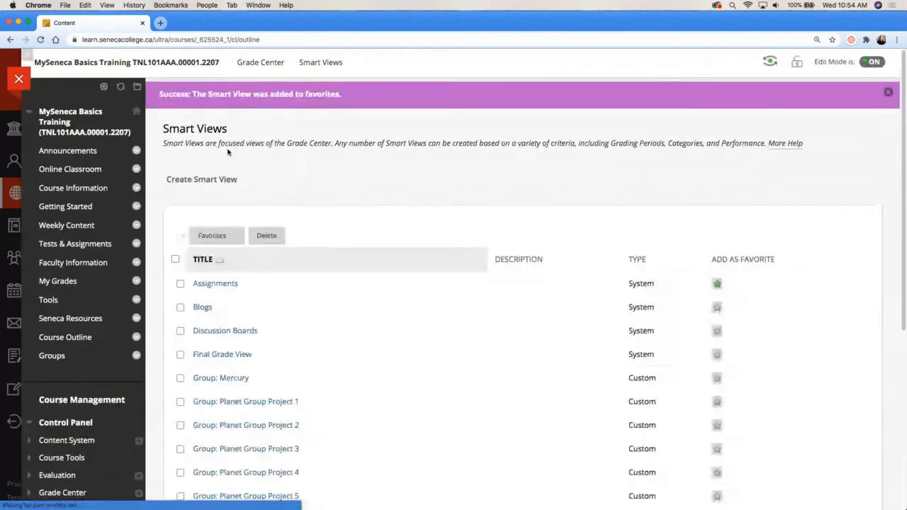
Check the Smart Views favorites, return to the Full Grade Center, and locate the Journals view in the course navigation
scroll(69, 394, down, 5)
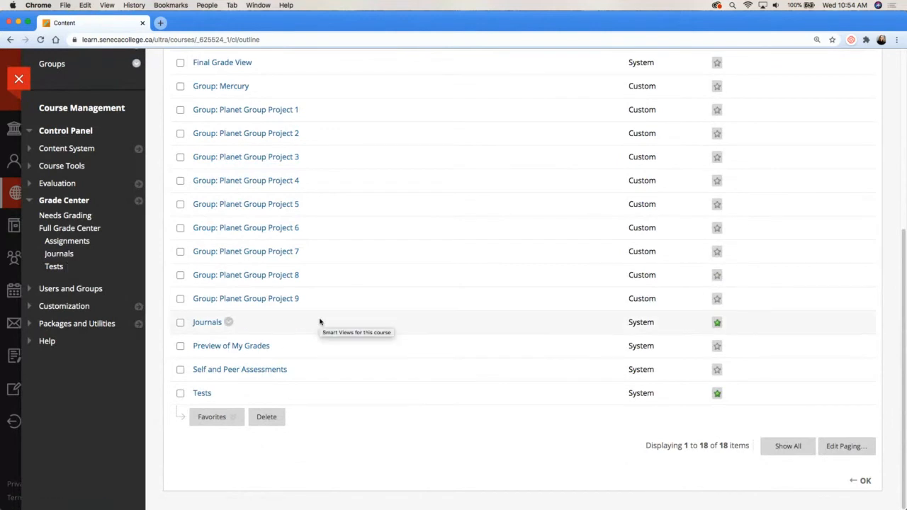
click(861, 481)
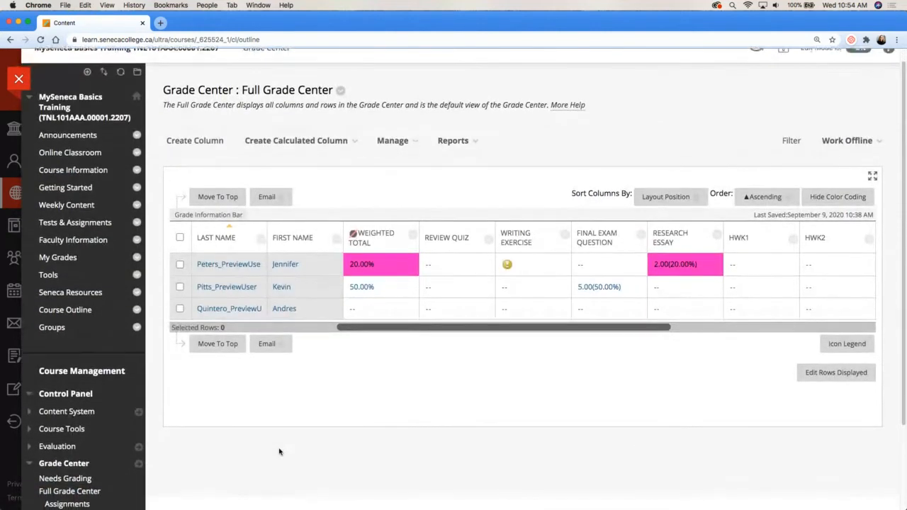
scroll(280, 452, down, 1)
scroll(279, 452, down, 1)
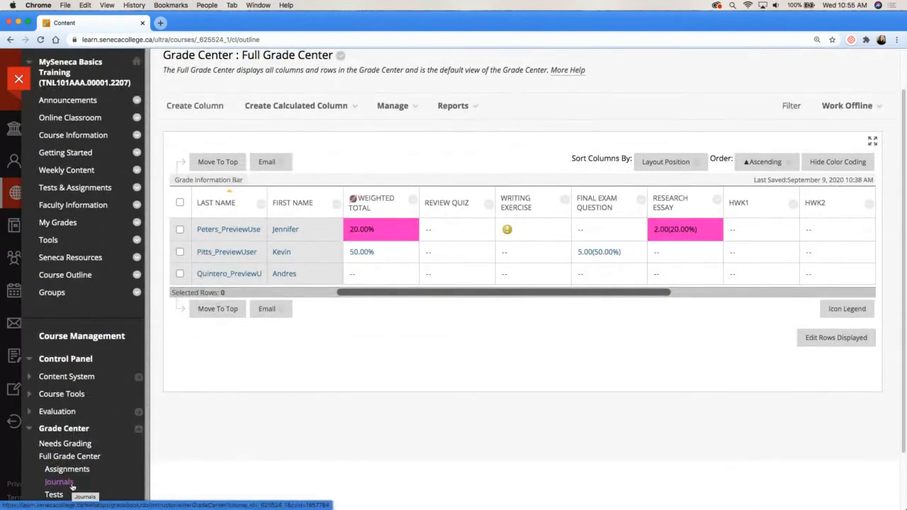
scroll(371, 402, up, 2)
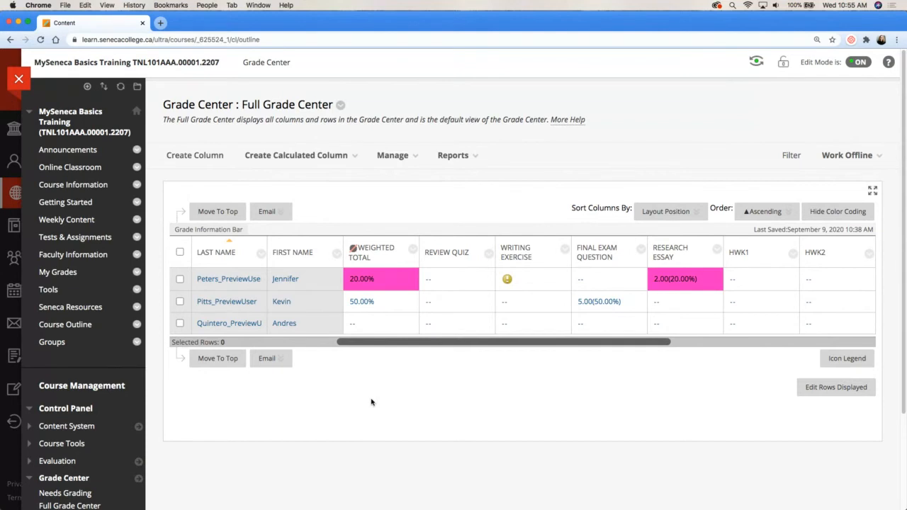
Collapse the Grade Center section, expand Course Tools, and open the course's Journals page
click(30, 479)
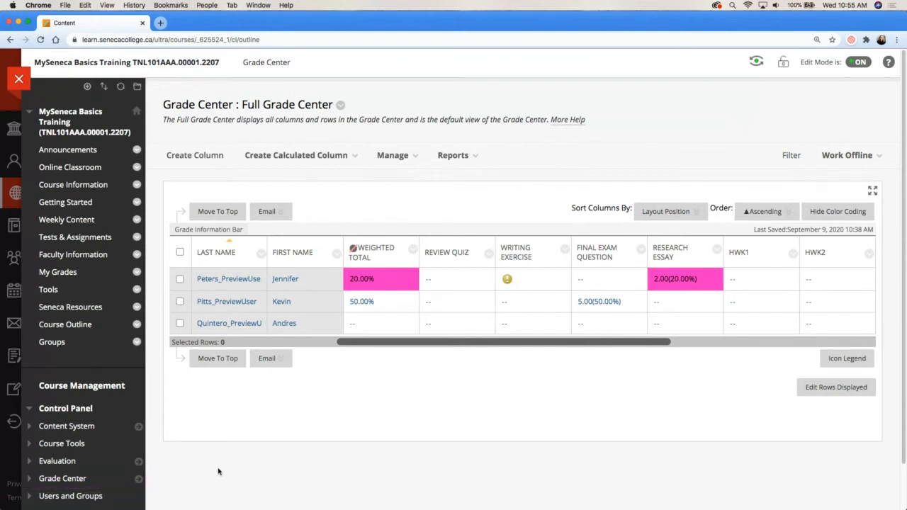
scroll(218, 471, down, 2)
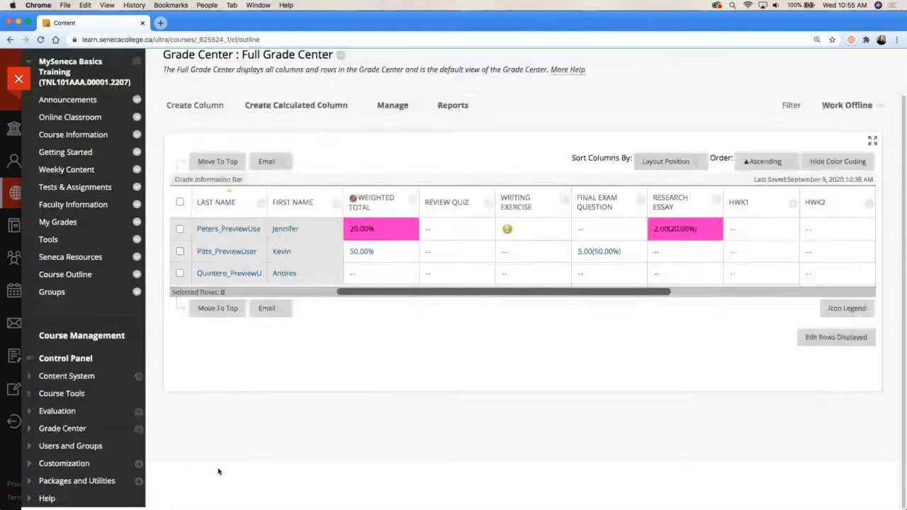
click(30, 397)
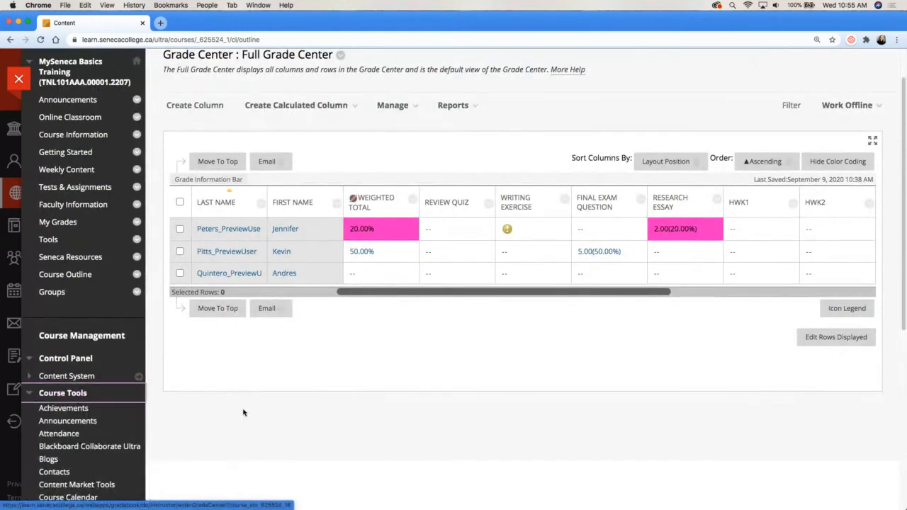
scroll(243, 413, down, 5)
scroll(243, 413, down, 1)
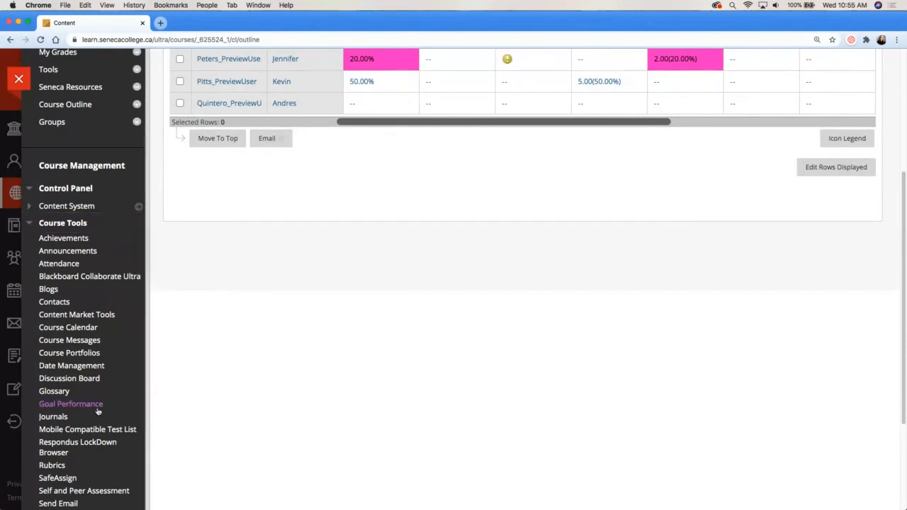
click(62, 419)
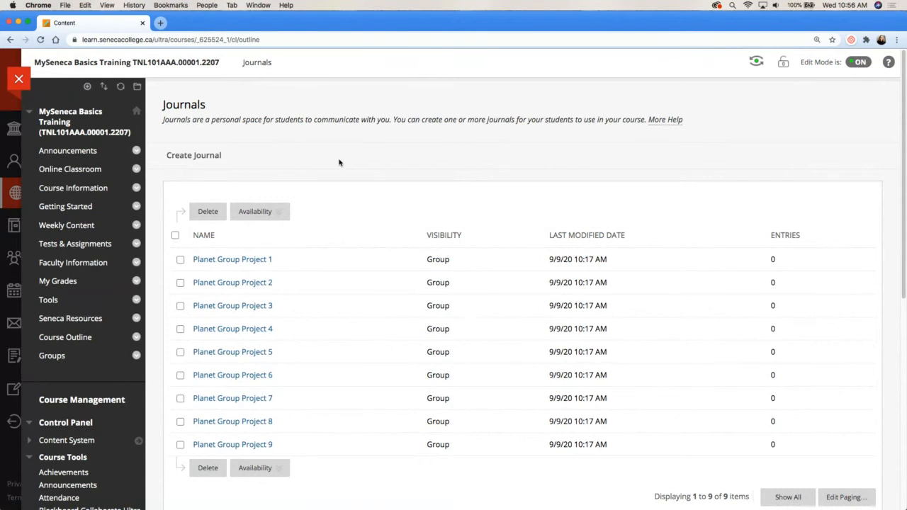
Start creating a new journal for a link in Tests & Assignments and name it "WIL Reflection"
click(61, 245)
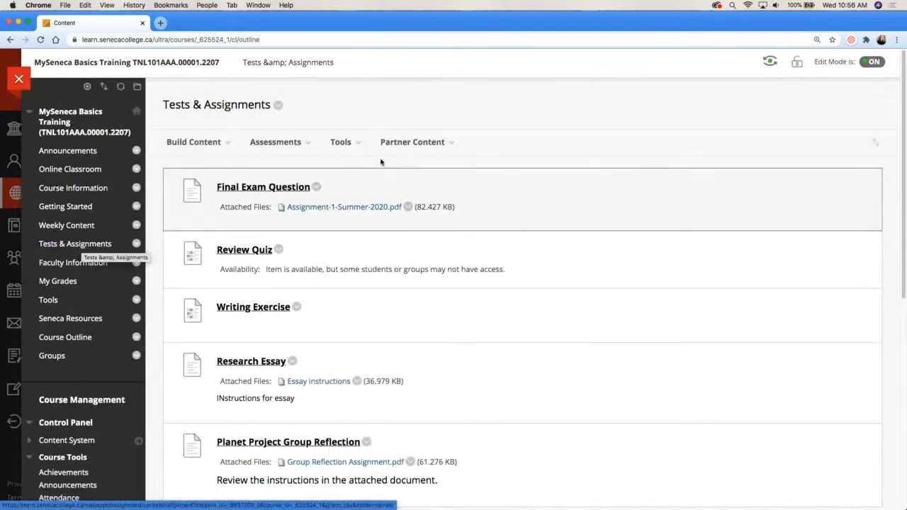
click(361, 146)
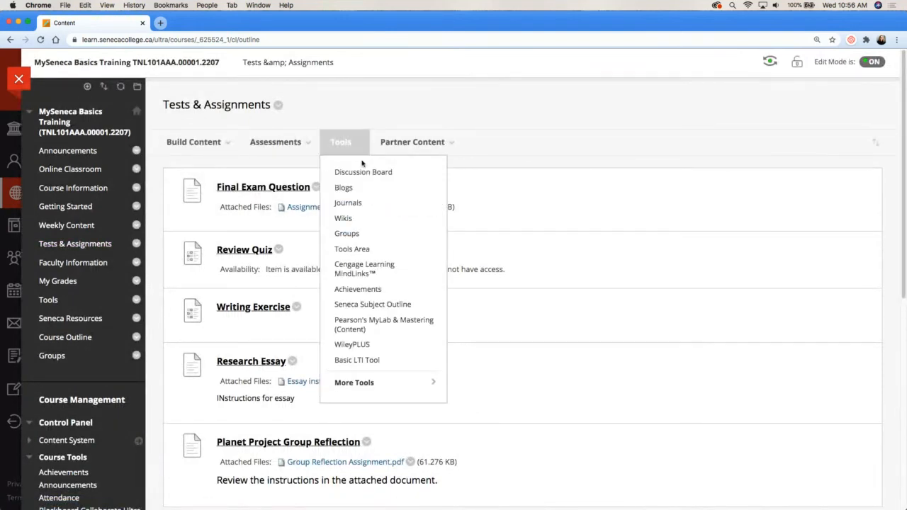
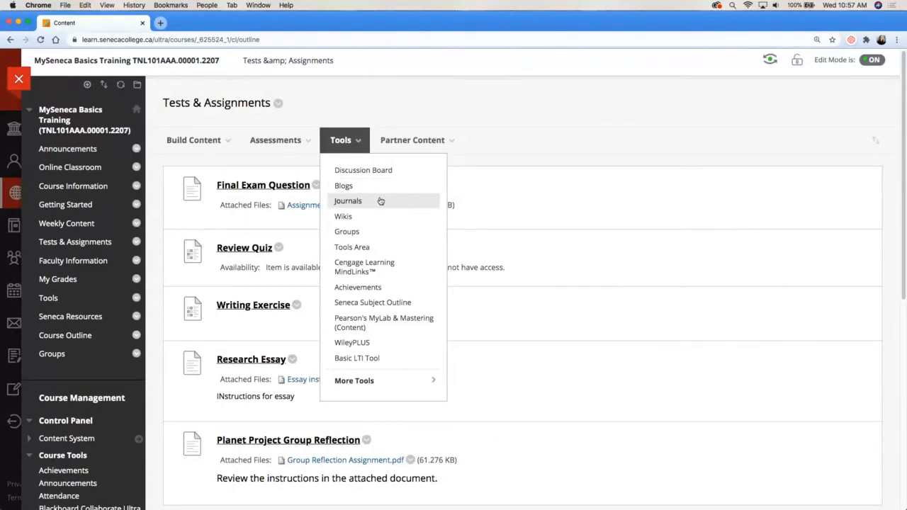
click(381, 202)
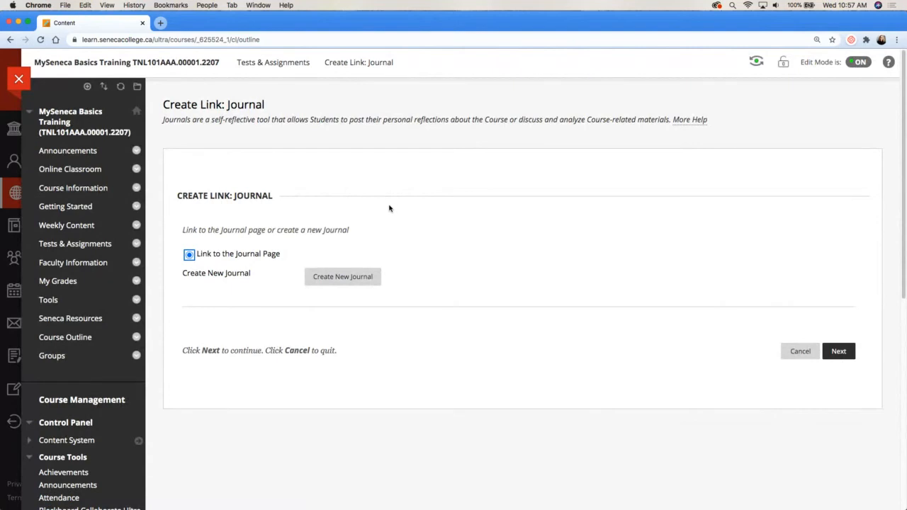
click(361, 279)
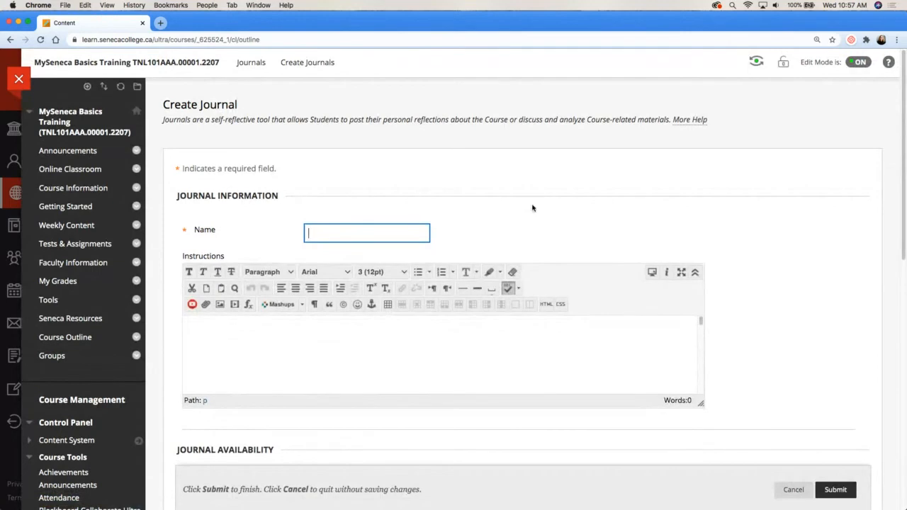
text(WlL )
text(Reflection)
click(787, 292)
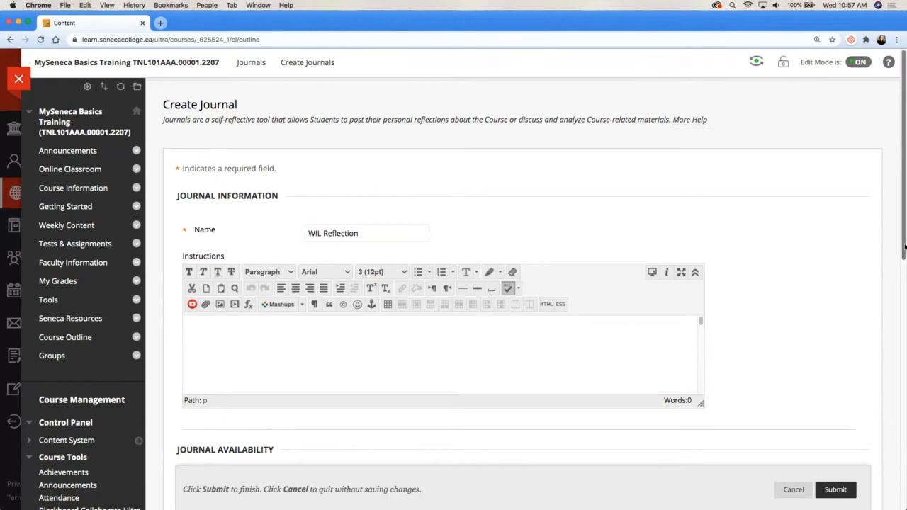
Enter the journal instructions "Post a reflection for each day of WIL"
scroll(904, 246, down, 3)
click(574, 258)
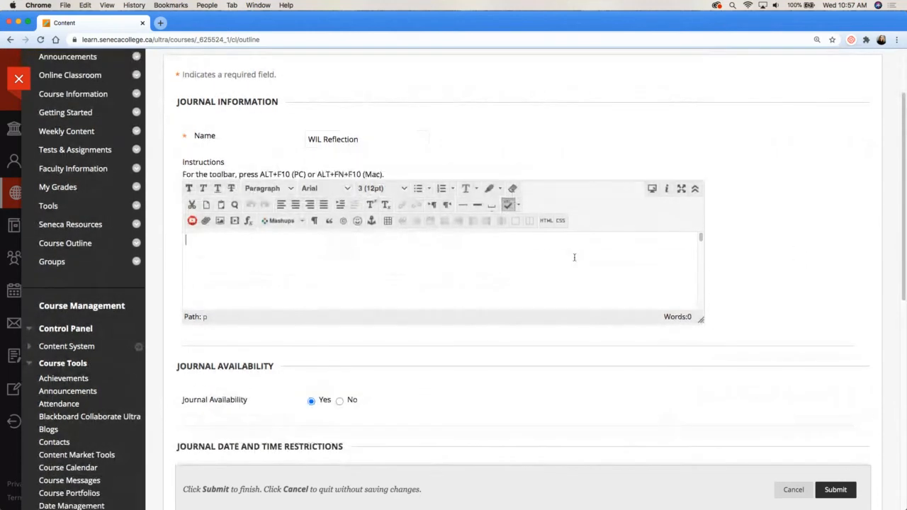
text(Post a)
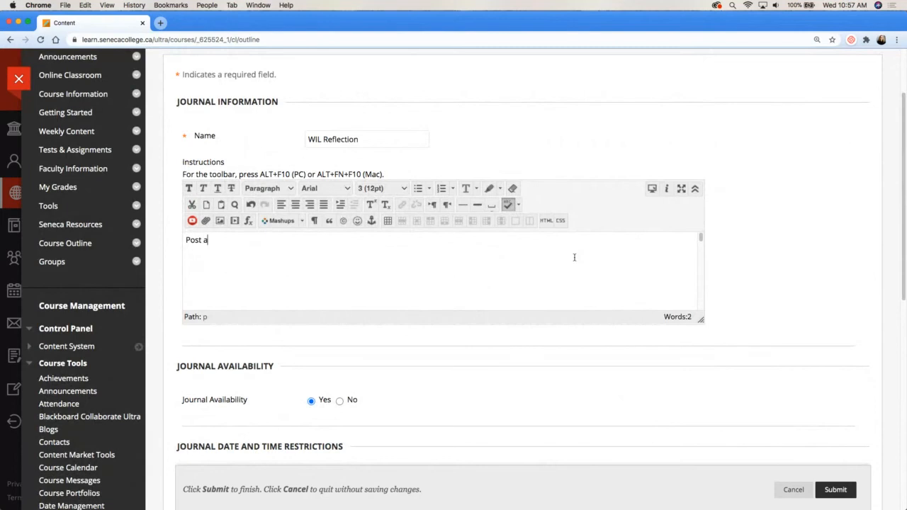
text( reflection for each)
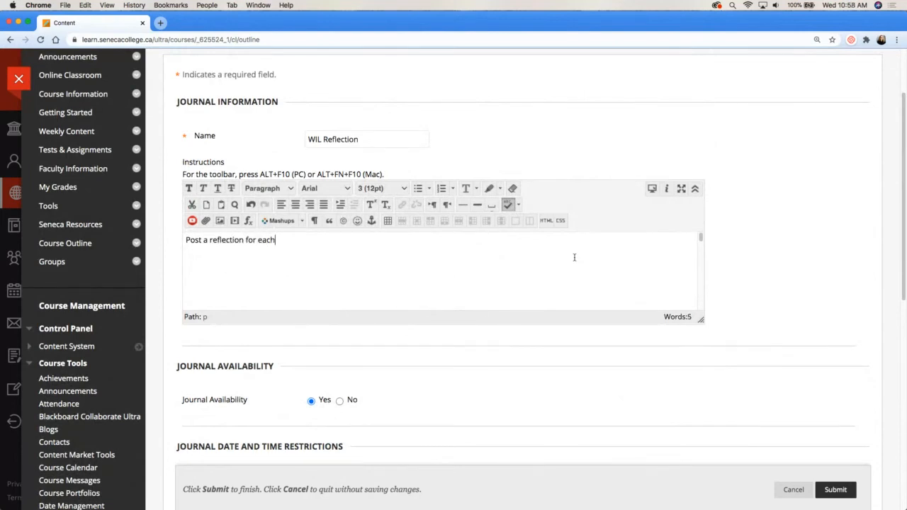
text( day of WIL)
Switch the journal's entry indexing to Weekly and back to Monthly
scroll(614, 402, down, 5)
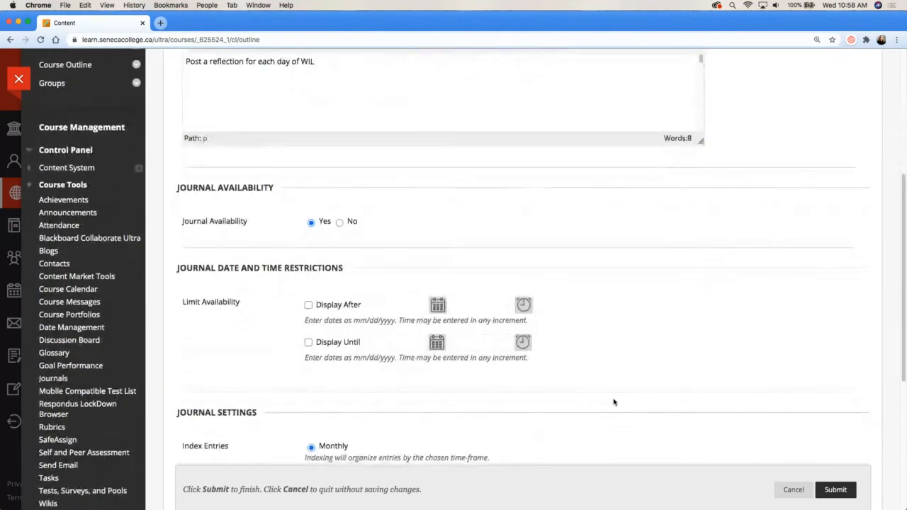
scroll(614, 402, down, 3)
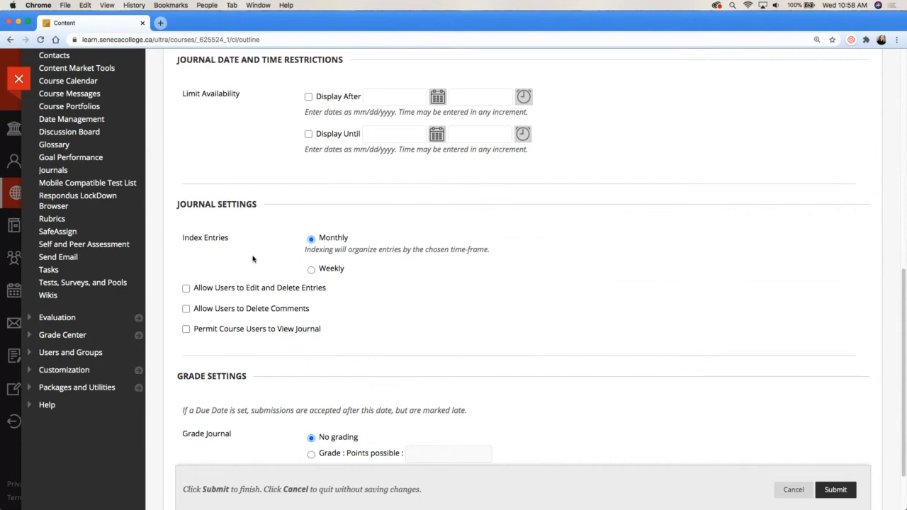
click(328, 270)
click(342, 243)
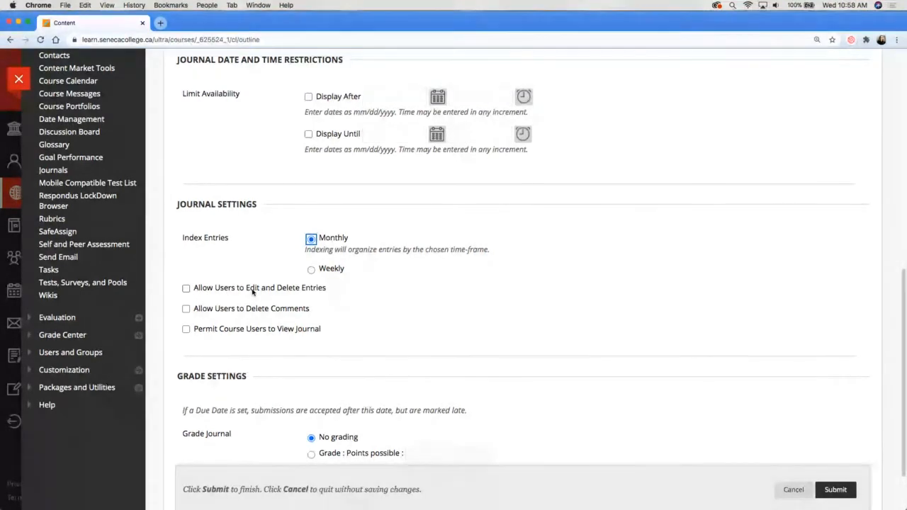
Make the journal graded out of 10 points, with participants shown as needing grading after every 1 entry
scroll(251, 291, down, 1)
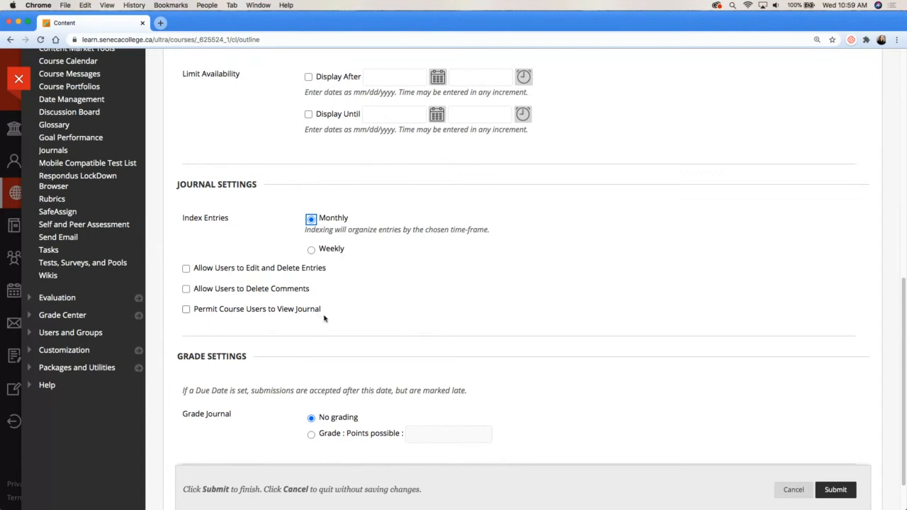
scroll(514, 341, down, 1)
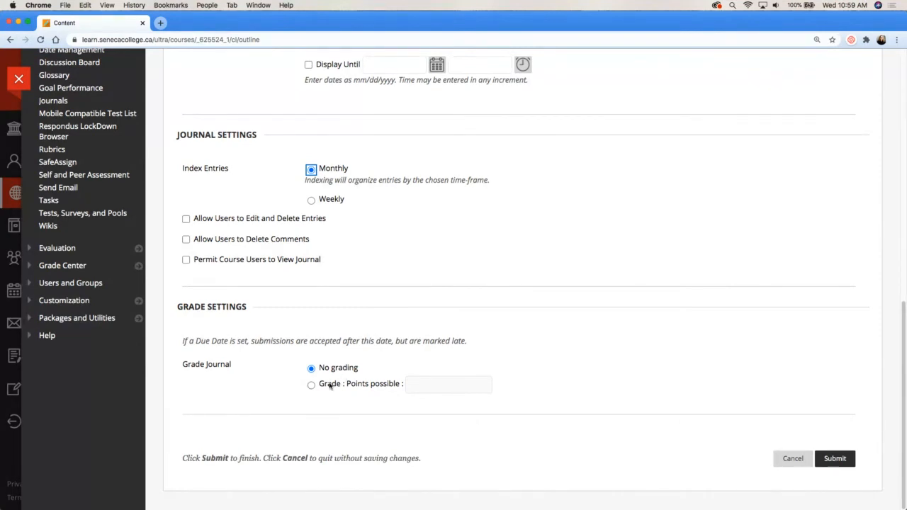
click(311, 384)
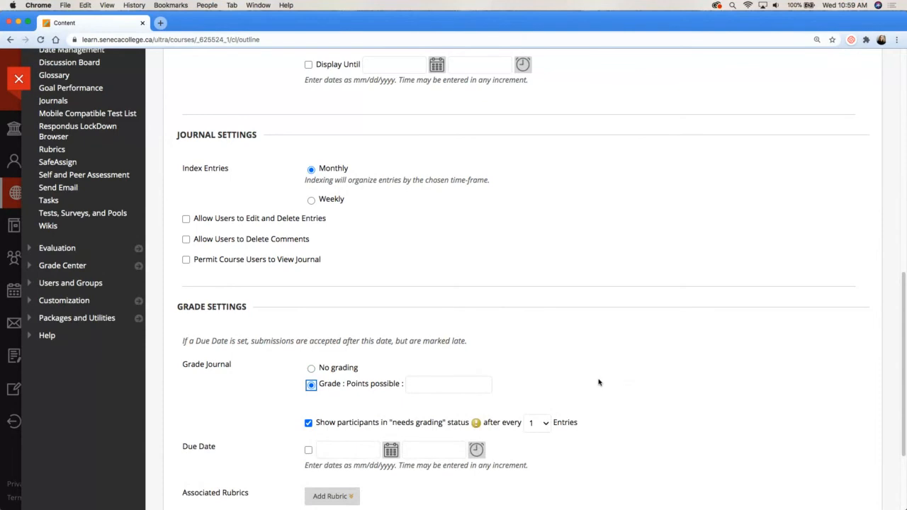
scroll(597, 378, down, 4)
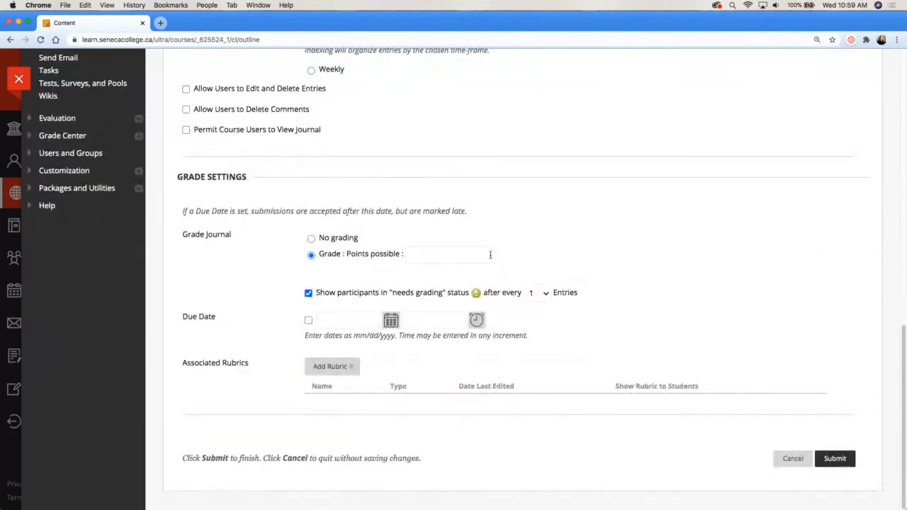
click(490, 255)
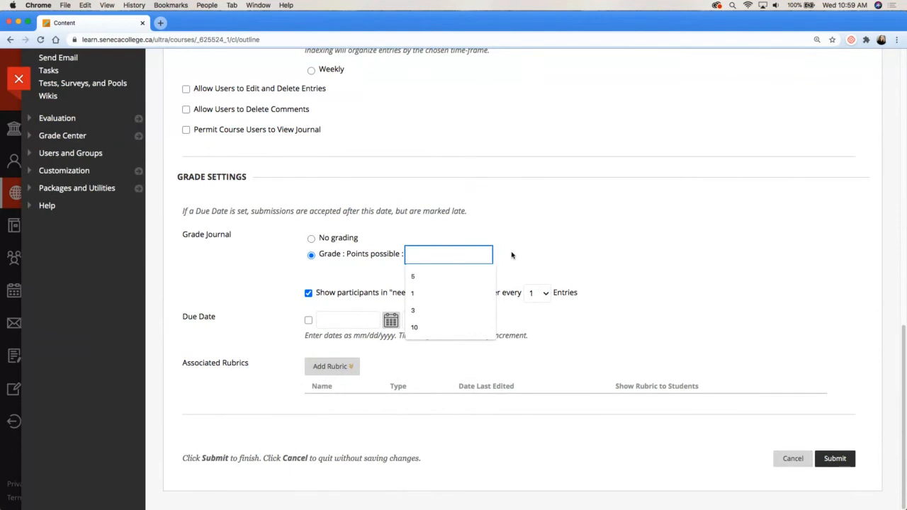
text(10)
click(574, 262)
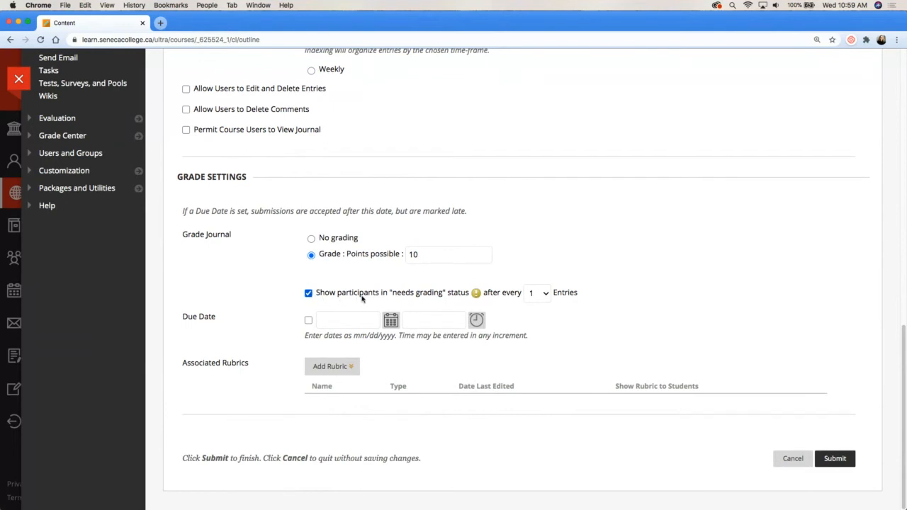
click(545, 293)
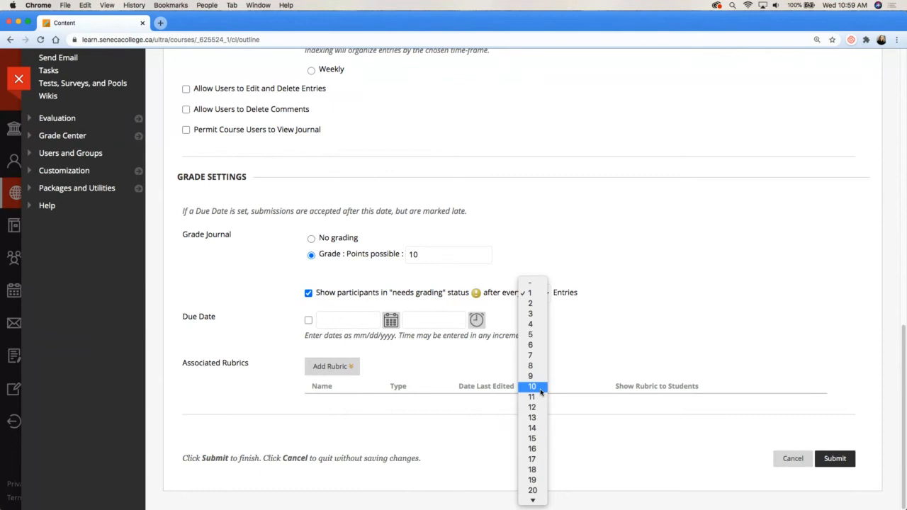
click(538, 293)
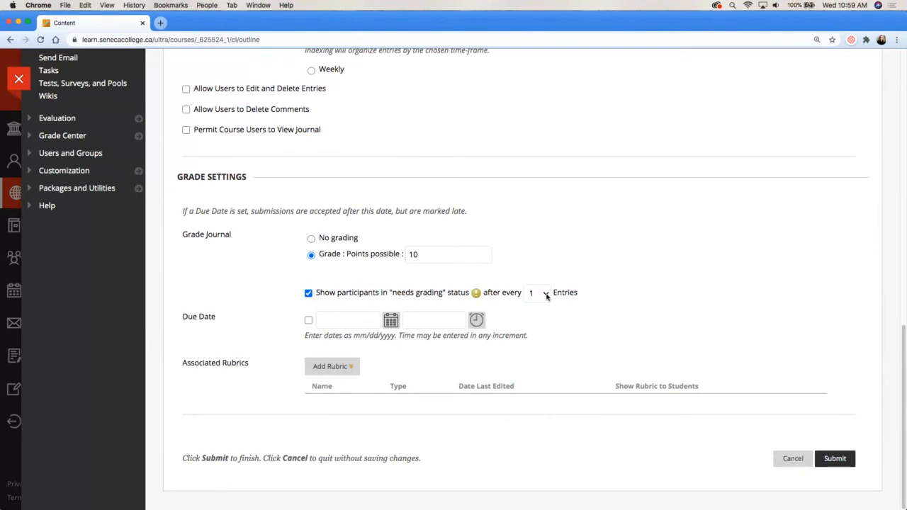
Set the journal's due date to 10/28/2020 and submit the new journal
click(390, 320)
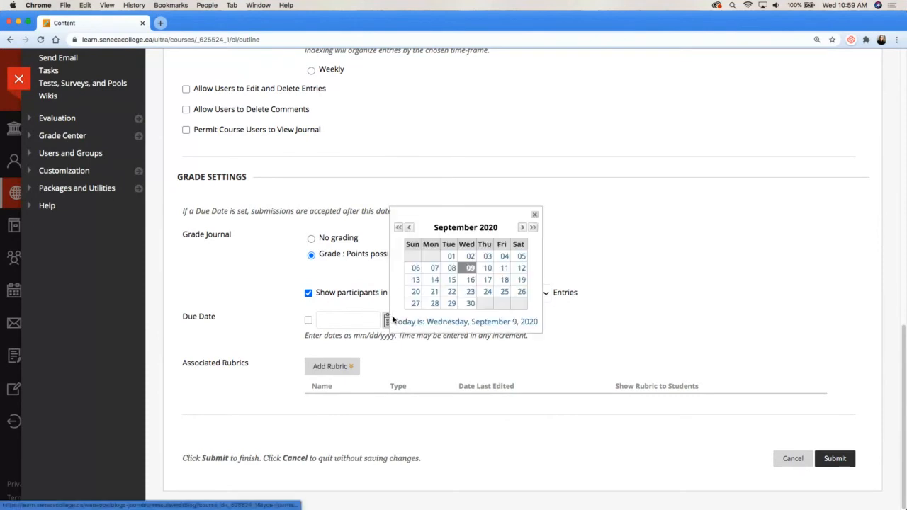
click(522, 228)
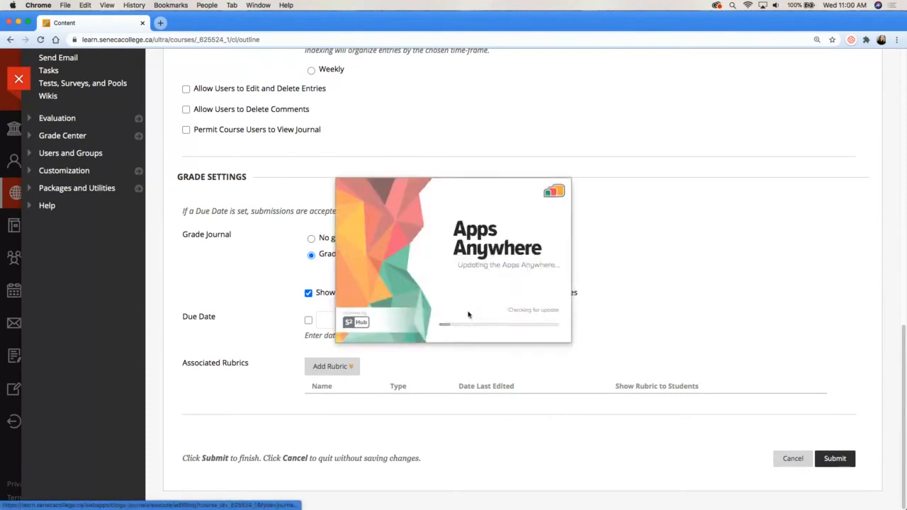
click(472, 307)
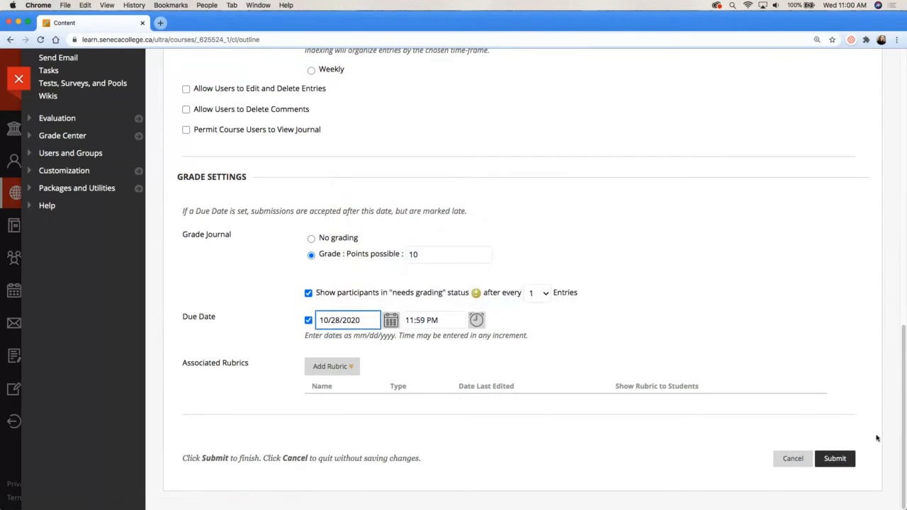
click(840, 460)
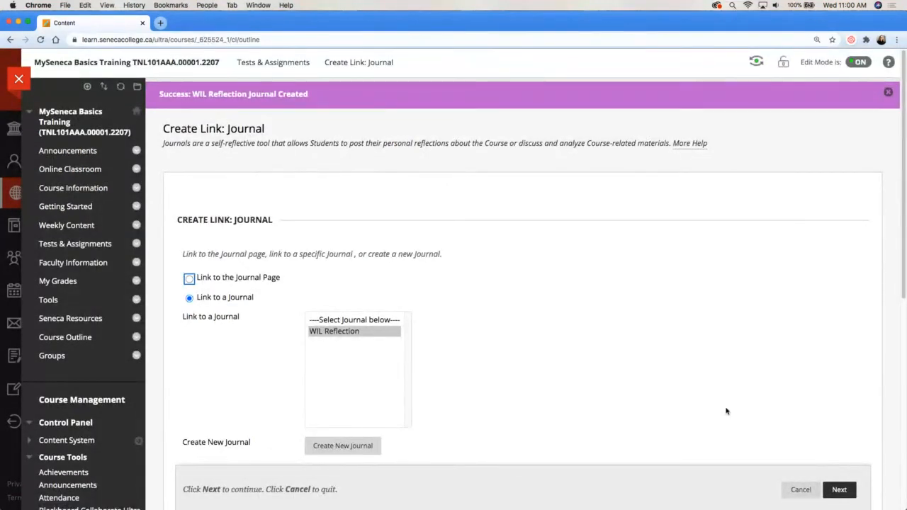
Create the content link to the WIL Reflection journal with its default name and options, and submit it
scroll(727, 411, down, 1)
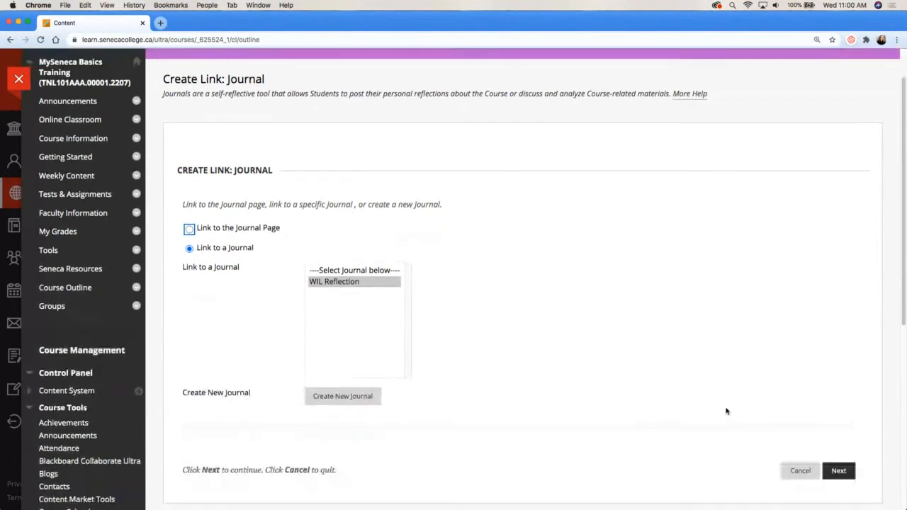
click(838, 471)
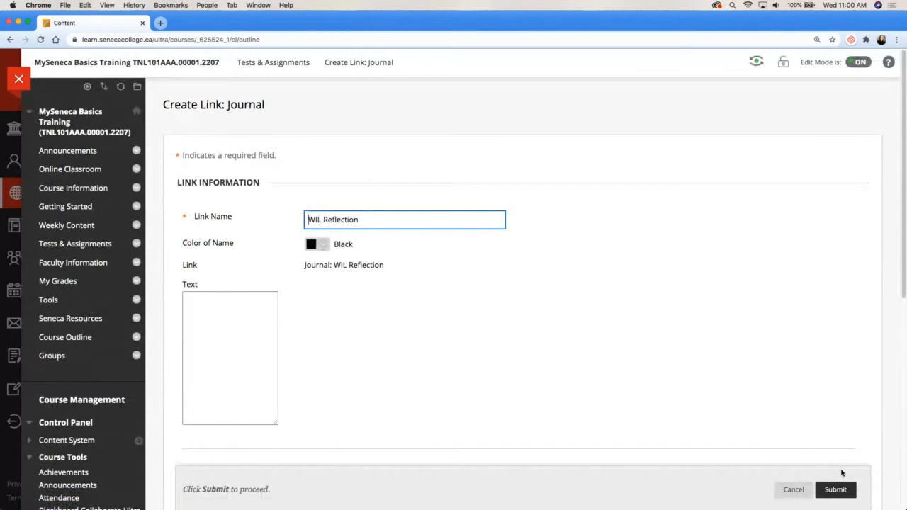
scroll(764, 360, down, 5)
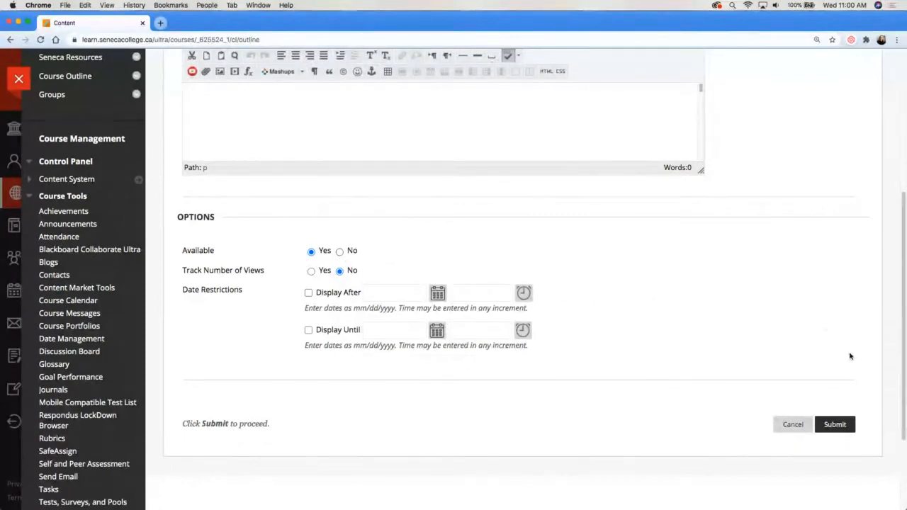
click(839, 431)
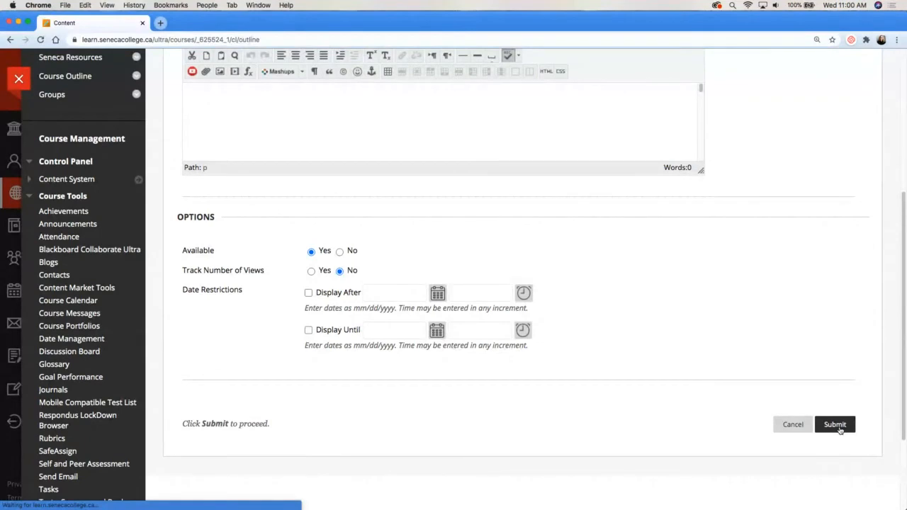
Check the new link in Tests & Assignments, then open the WIL Reflection journal from there in Student Preview
scroll(840, 430, down, 2)
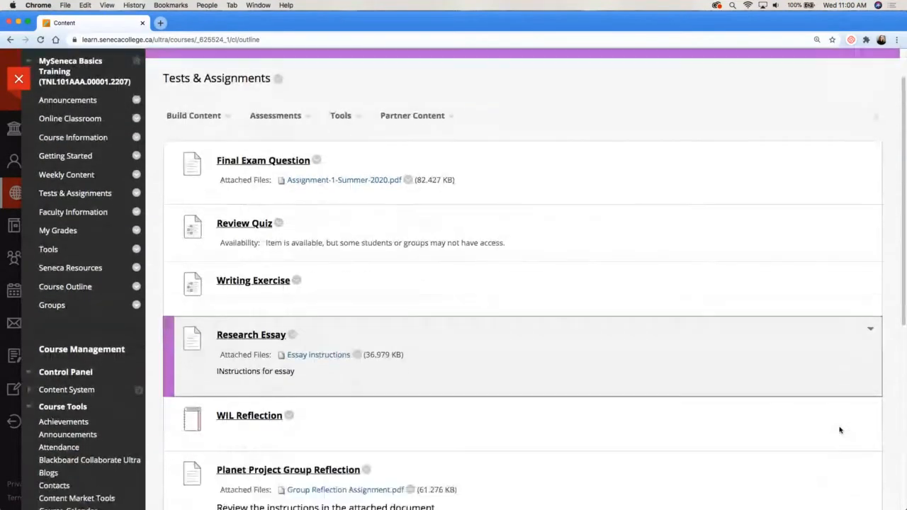
scroll(840, 431, down, 5)
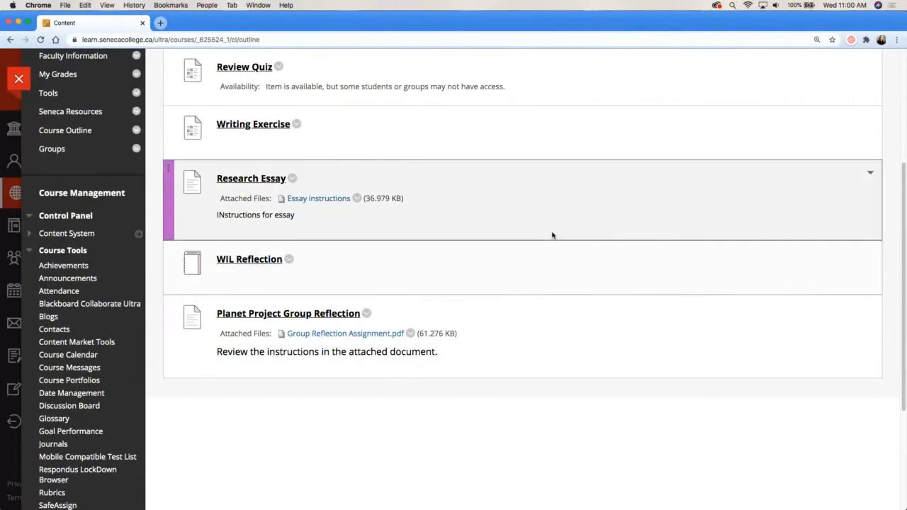
scroll(552, 233, up, 5)
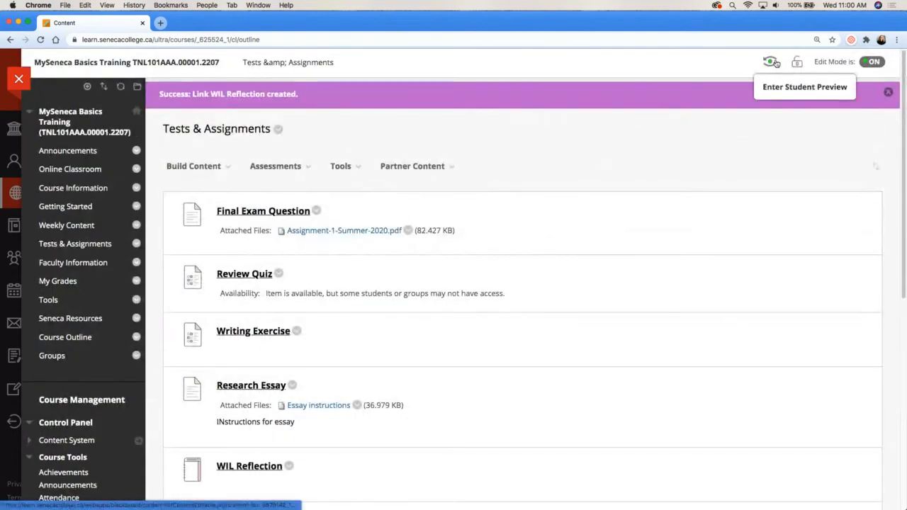
click(775, 62)
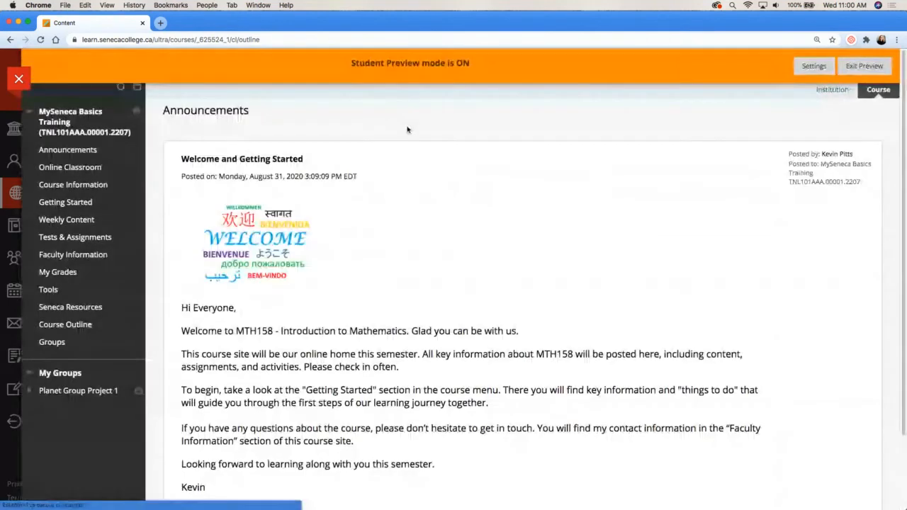
click(92, 265)
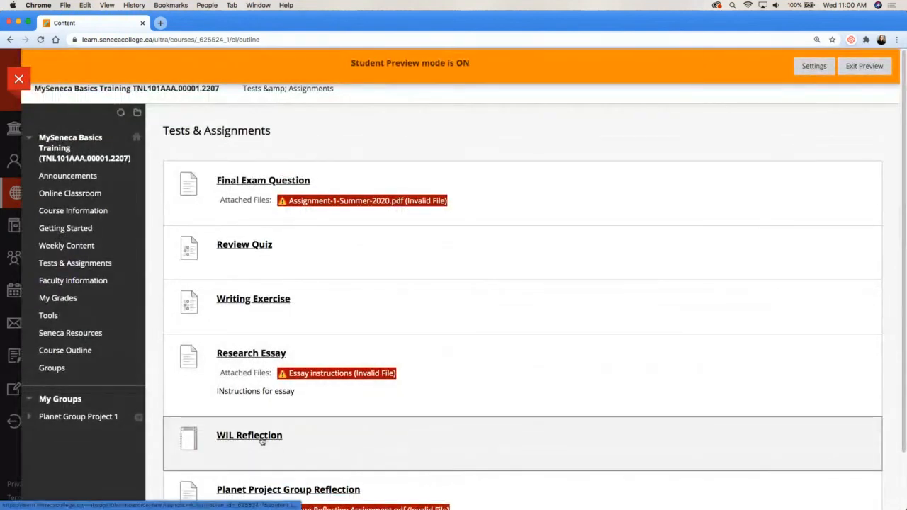
click(261, 439)
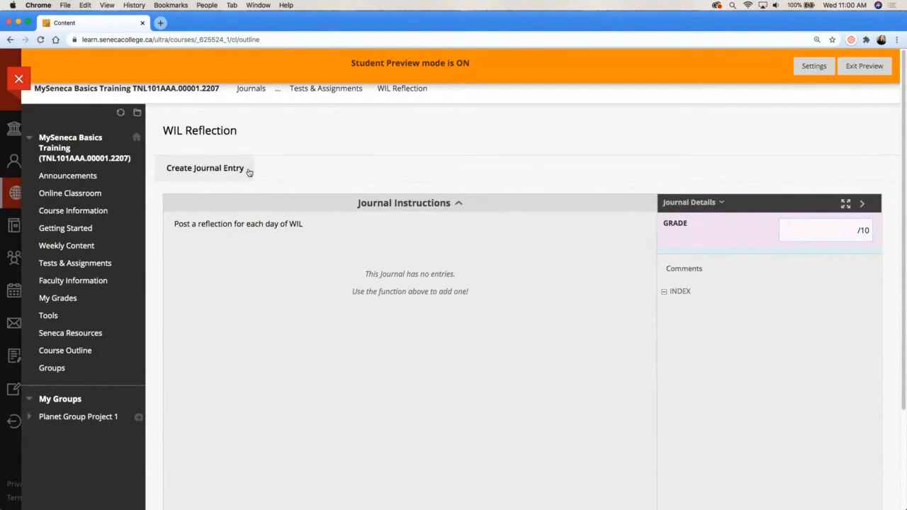
Post a journal entry titled "Day 1" with the message lines "mda;kdmsadksm" and "asd,malsdmnas"
click(185, 173)
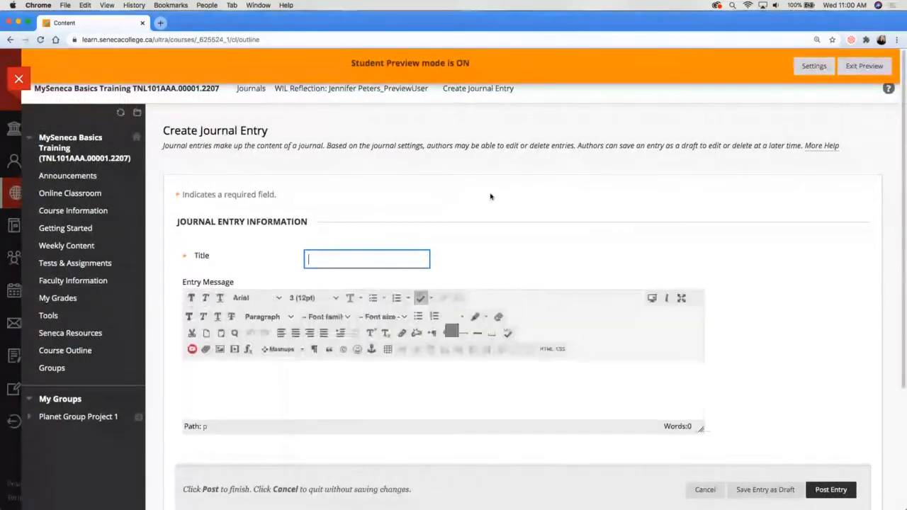
text(Day 1 -)
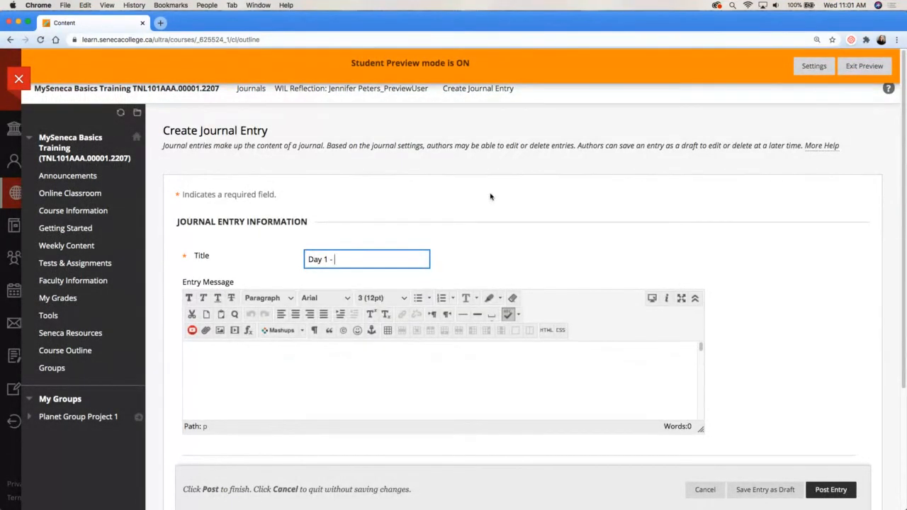
click(501, 354)
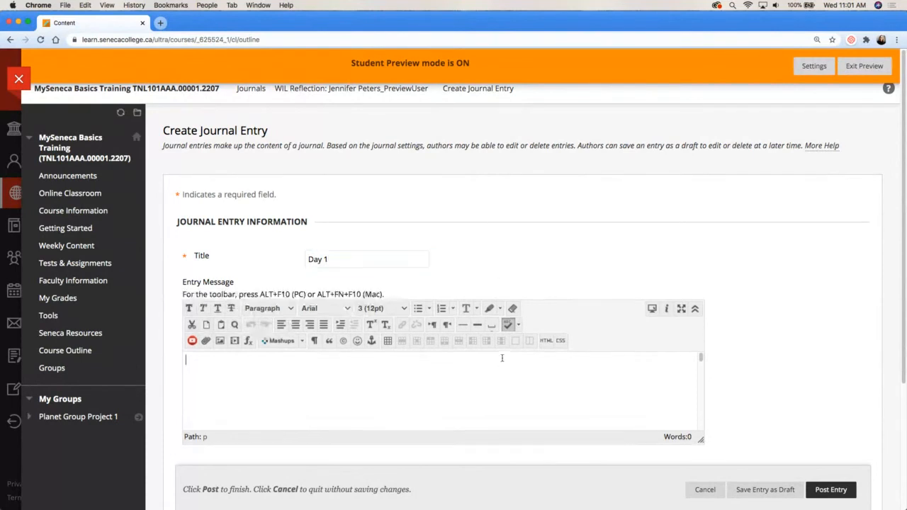
text(mda;kdmsadksm)
key(Return)
text(asd,malsdmnas)
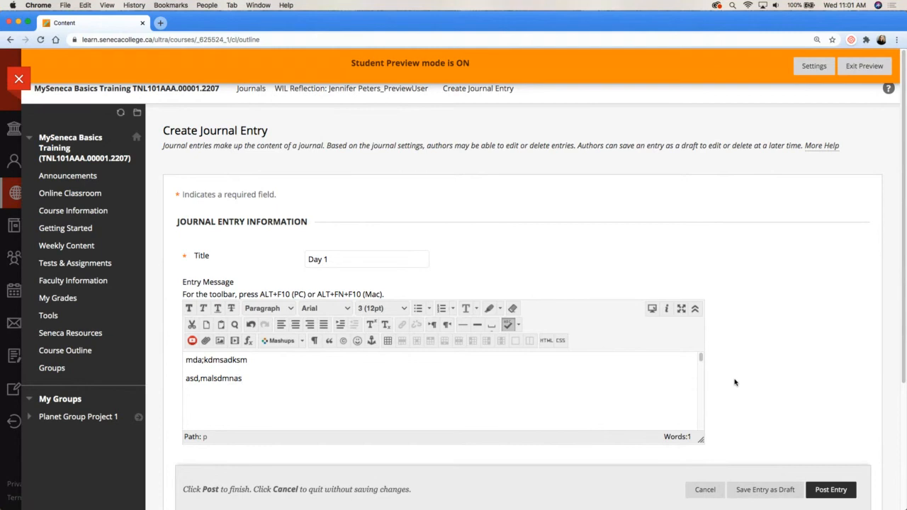
scroll(734, 383, down, 3)
scroll(734, 382, down, 1)
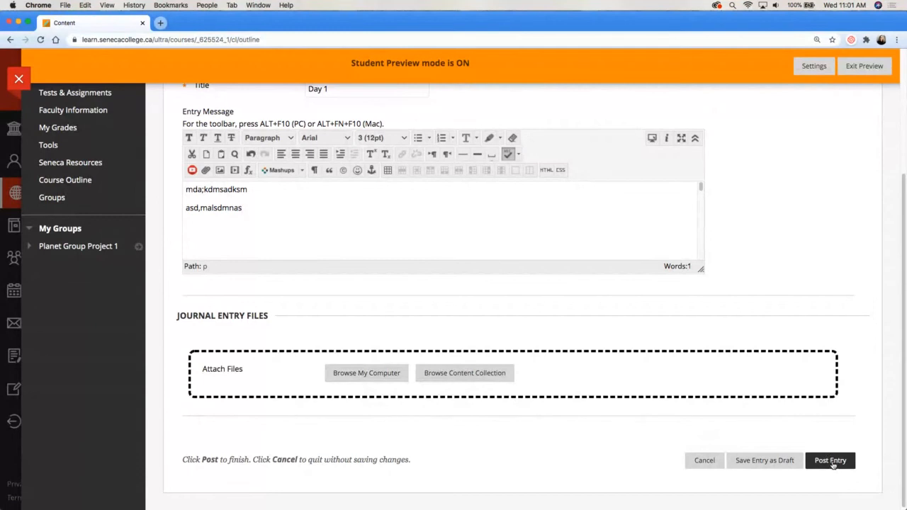
click(830, 461)
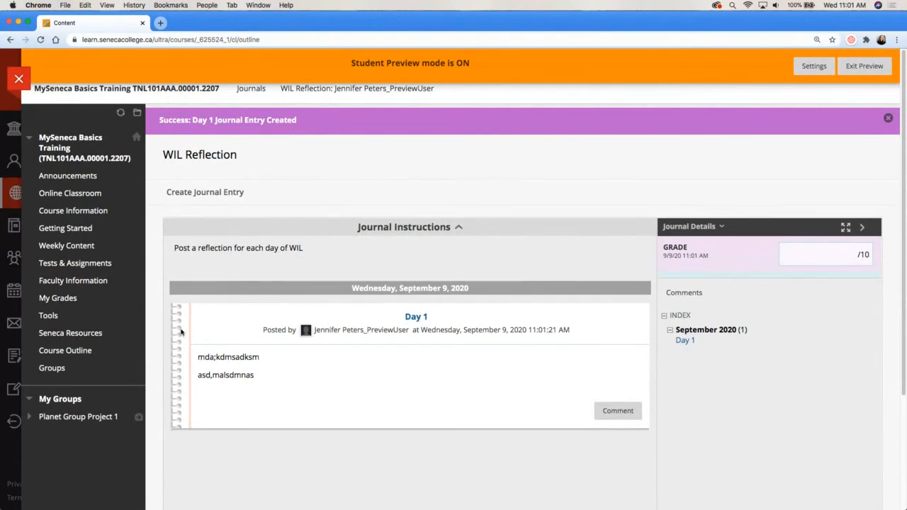
Post a second journal entry titled "Day 2" with the message lines "alsdmas;mdas" and "asd,madslmads"
click(213, 192)
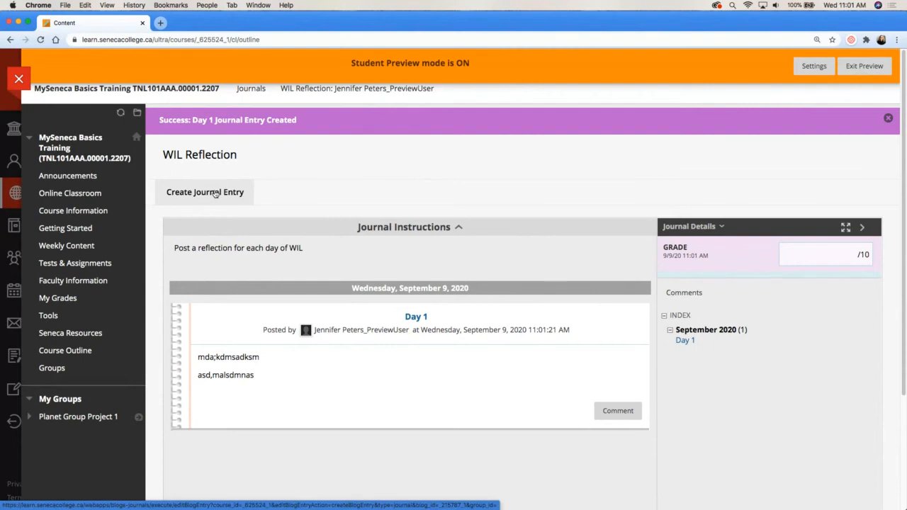
text(Da)
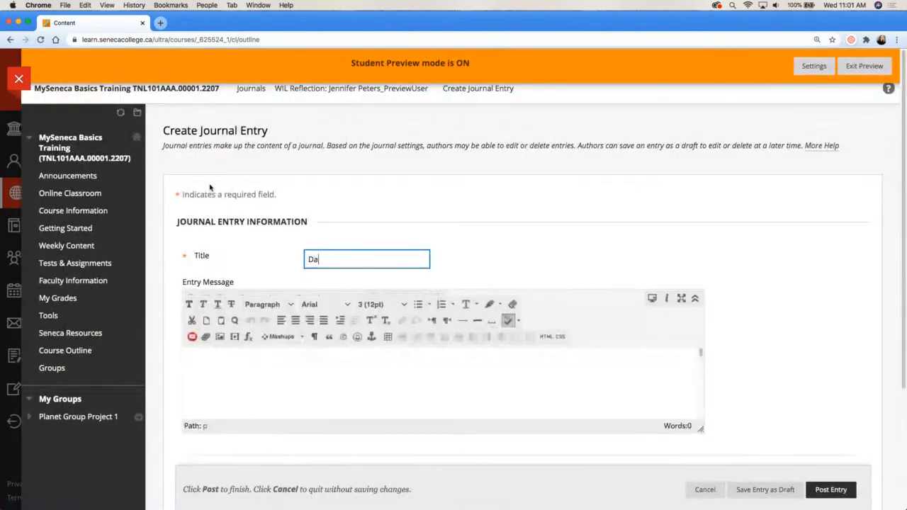
text(y 2)
click(374, 372)
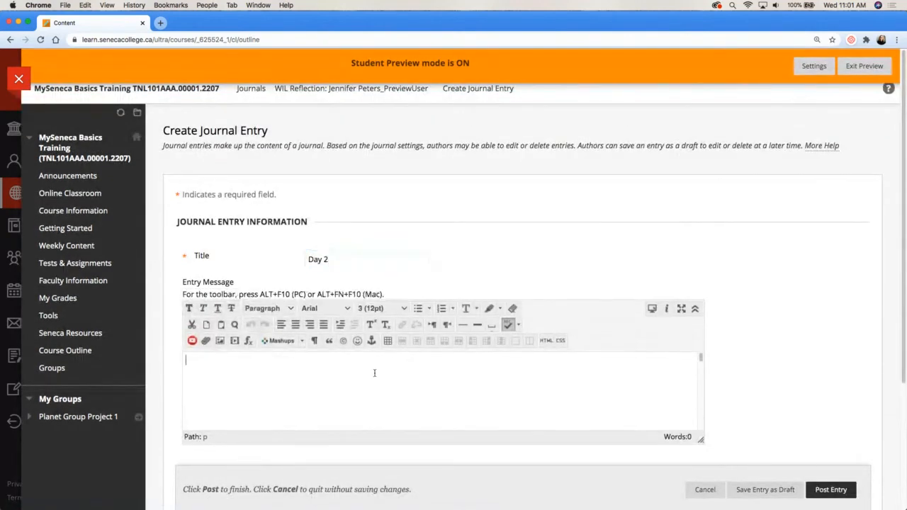
text(alsdmas;mdas)
key(Return)
text(asd,madslmads)
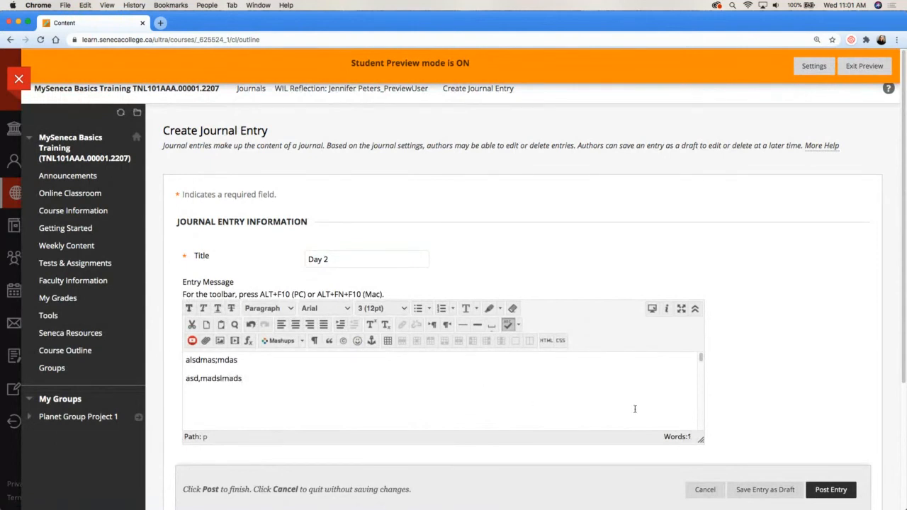
scroll(790, 406, down, 5)
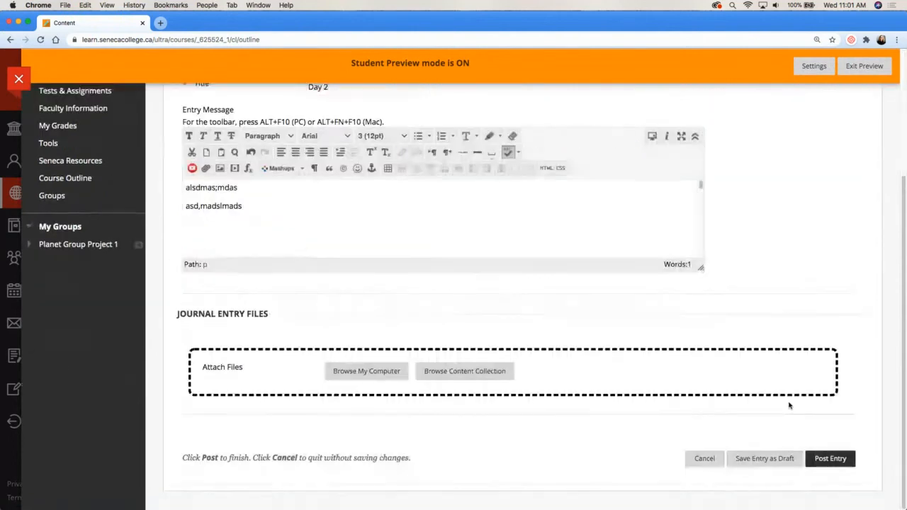
click(831, 459)
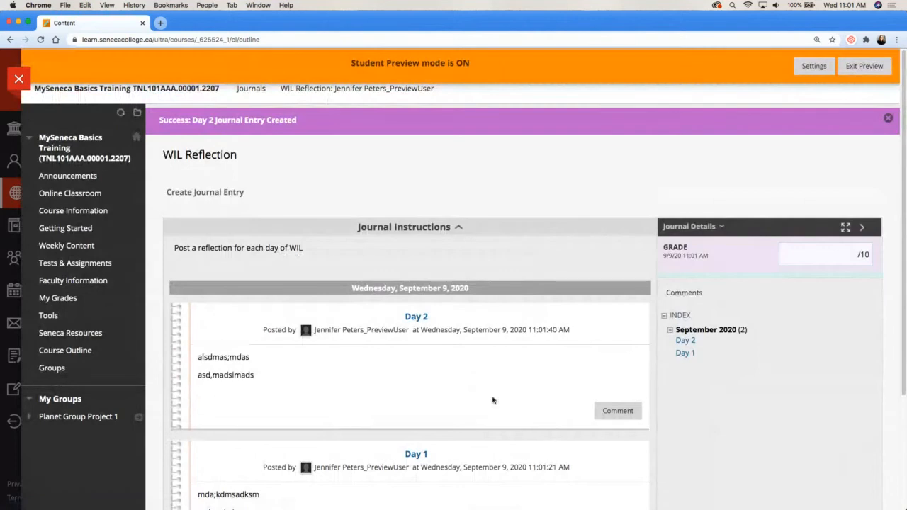
Review the posted entries in the WIL Reflection journal and exit Student Preview mode
scroll(492, 399, down, 3)
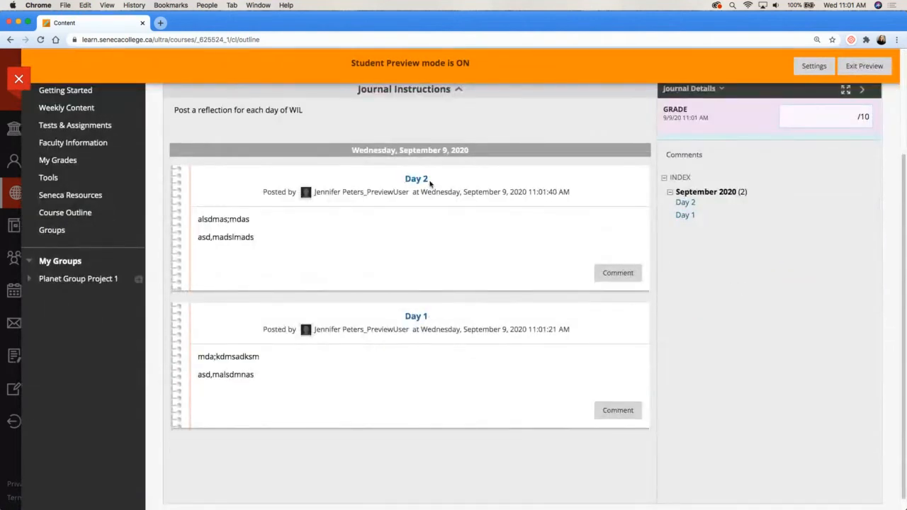
scroll(732, 292, up, 2)
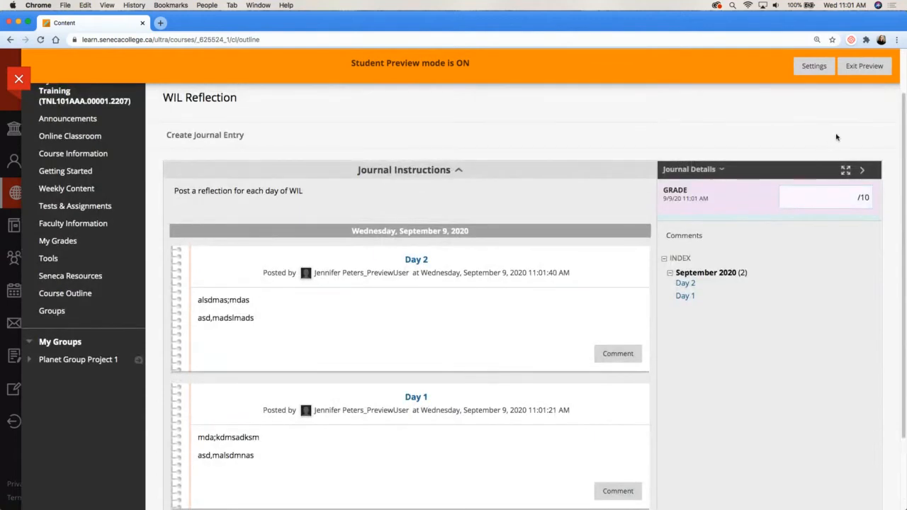
click(863, 68)
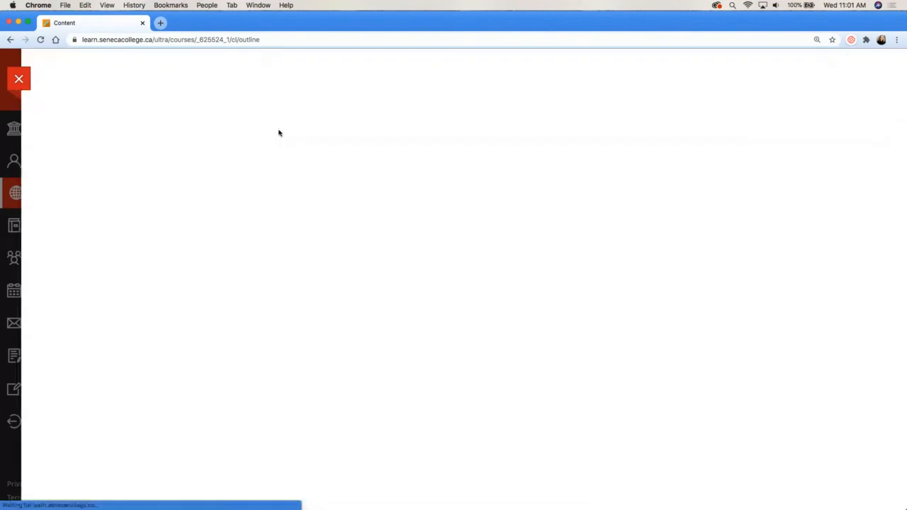
Show the Grade Center's Needs Grading list and open the preview student's WIL Reflection journal attempt for grading
scroll(99, 280, down, 3)
scroll(99, 280, down, 5)
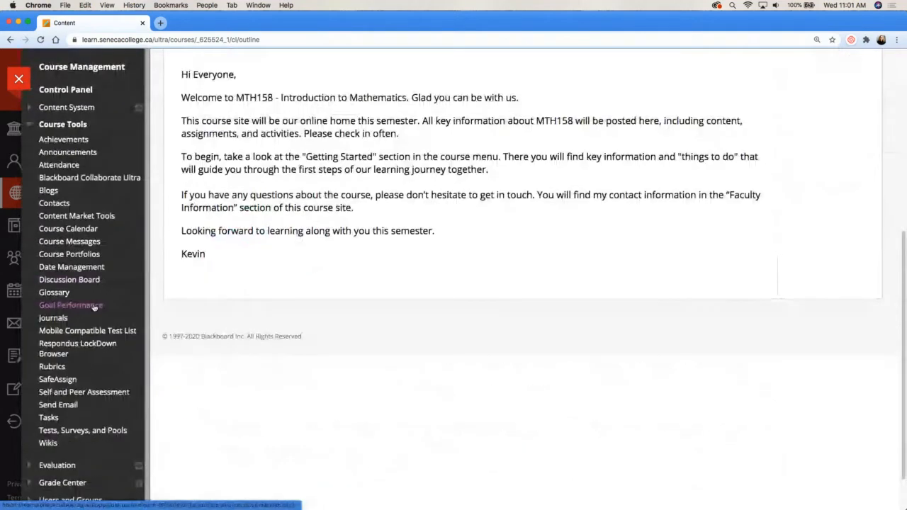
click(61, 429)
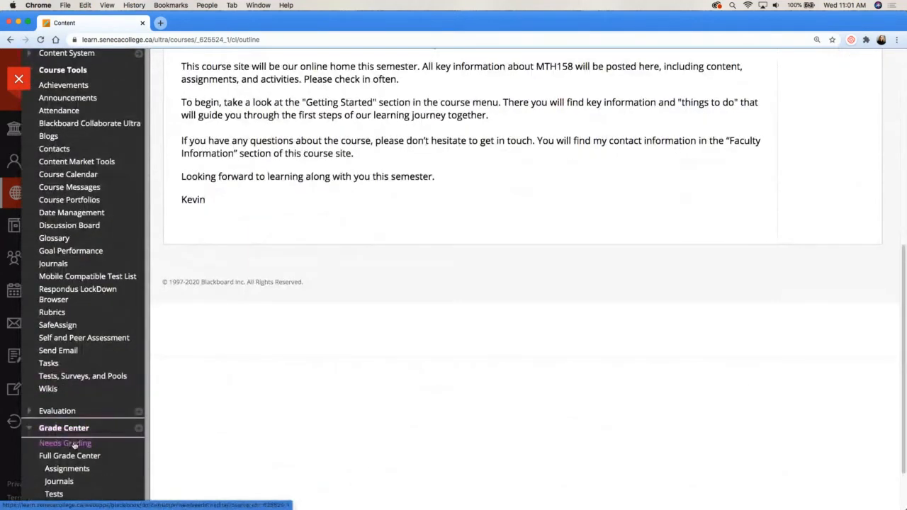
click(71, 444)
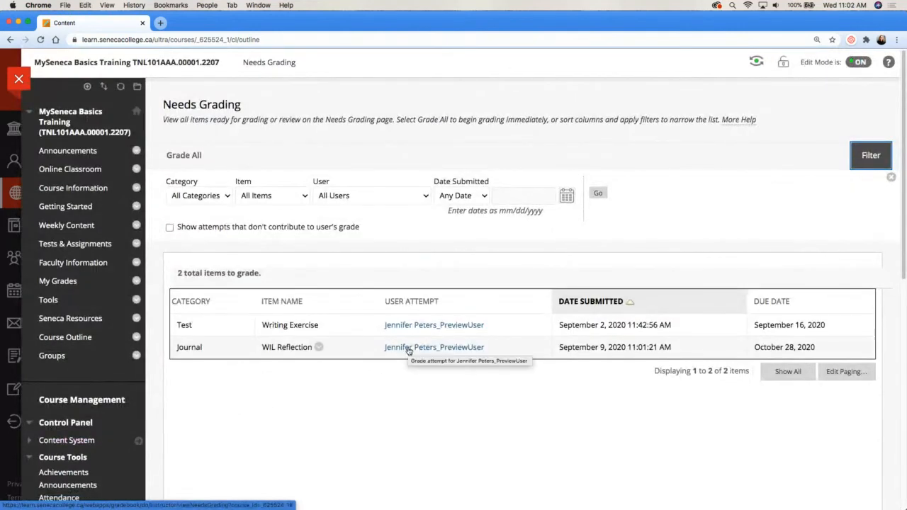
click(409, 348)
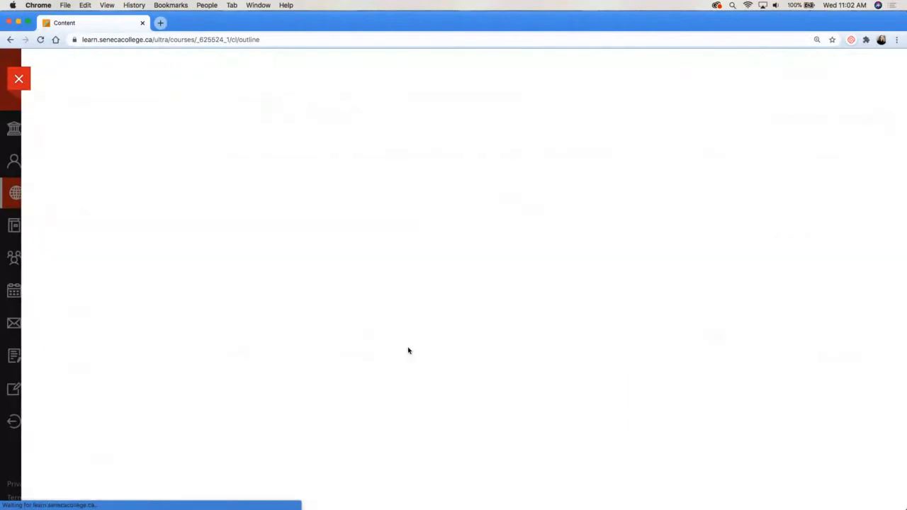
Add the comment "zxmlzcmlcxmzlxc" to the student's Day 2 journal entry
scroll(542, 332, down, 4)
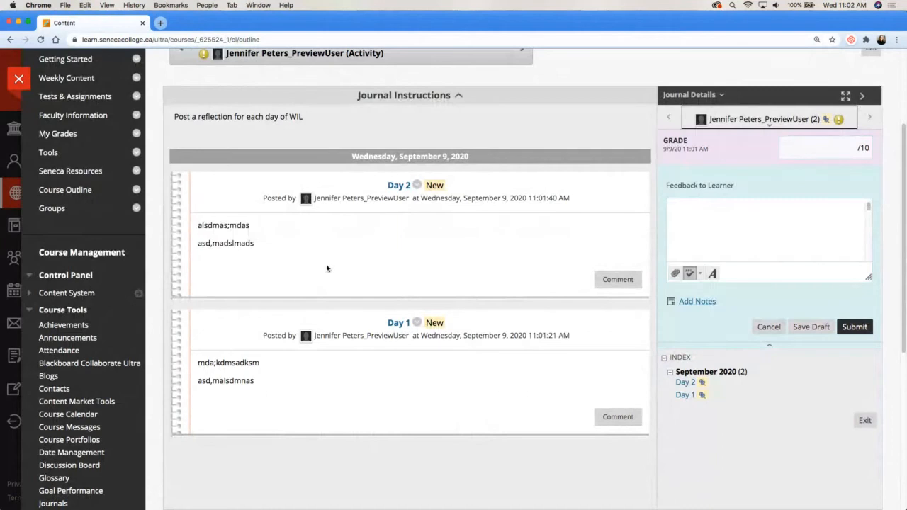
click(617, 279)
text(zxmlzcmlcxmzlxc)
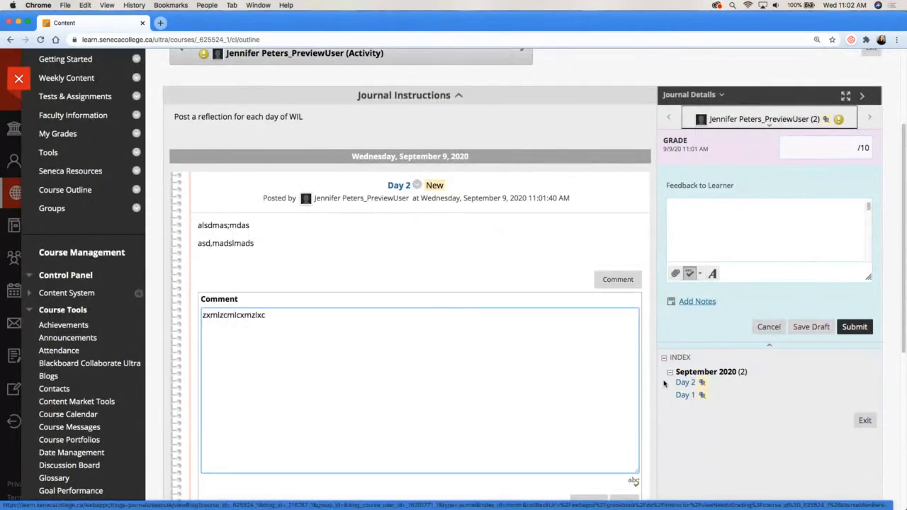
scroll(664, 383, down, 1)
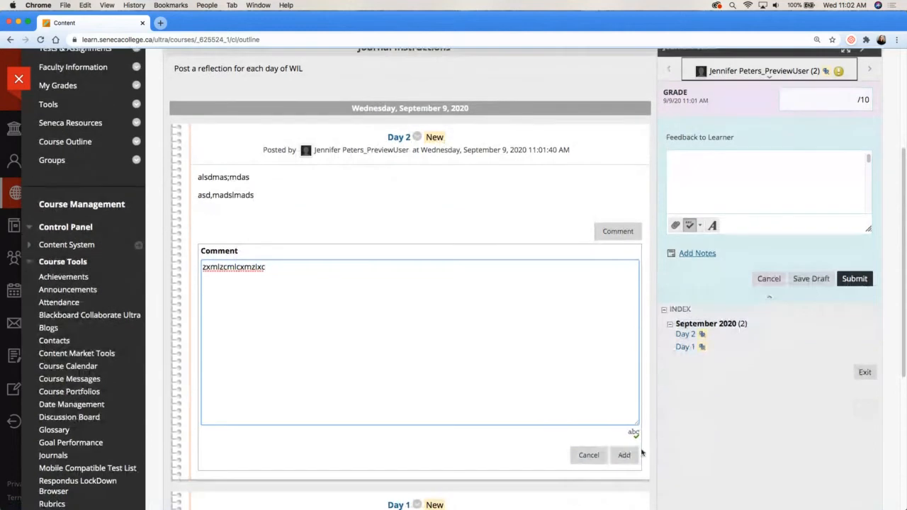
click(630, 451)
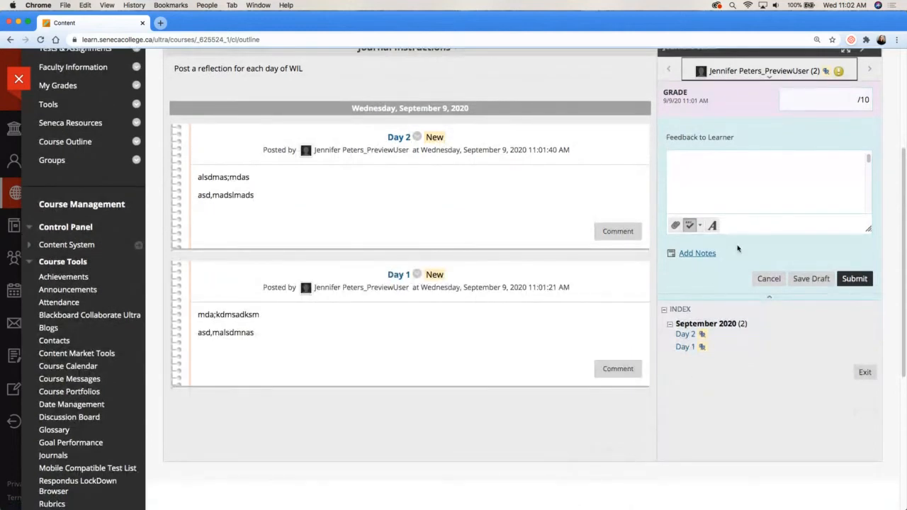
Examine the learner feedback and grade fields in the journal details alongside the student's entries, without entering a grade
click(737, 174)
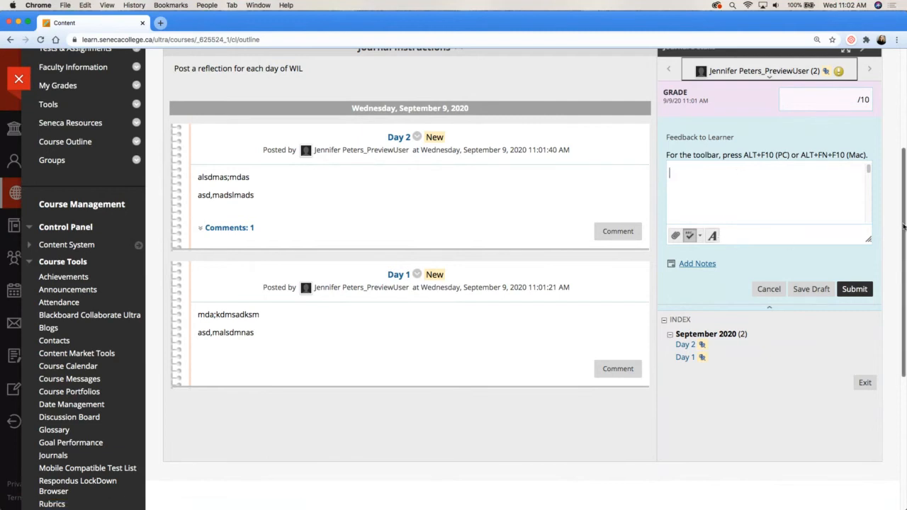
scroll(862, 183, up, 2)
click(854, 183)
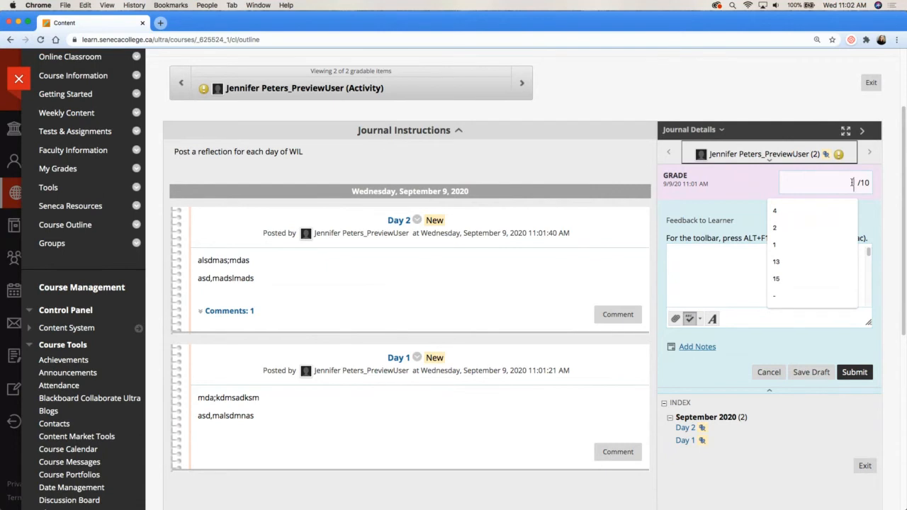
click(825, 105)
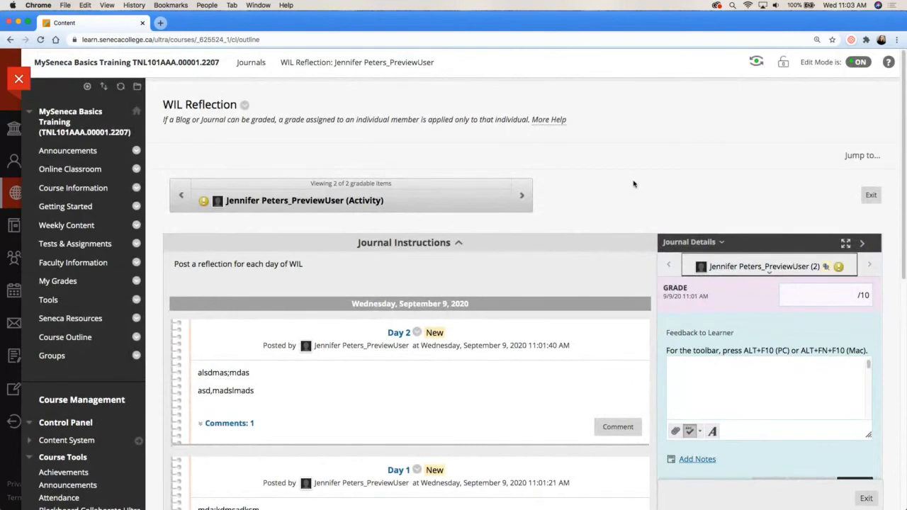
scroll(633, 184, down, 5)
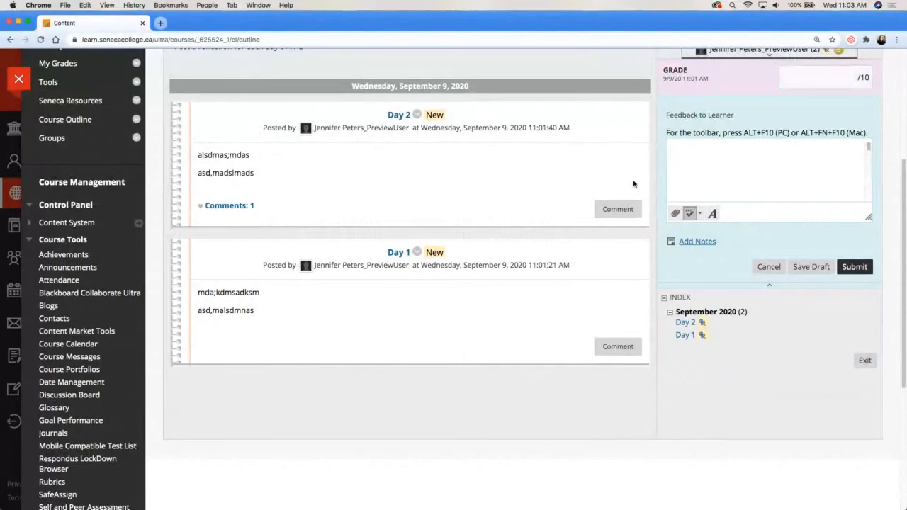
scroll(255, 188, up, 5)
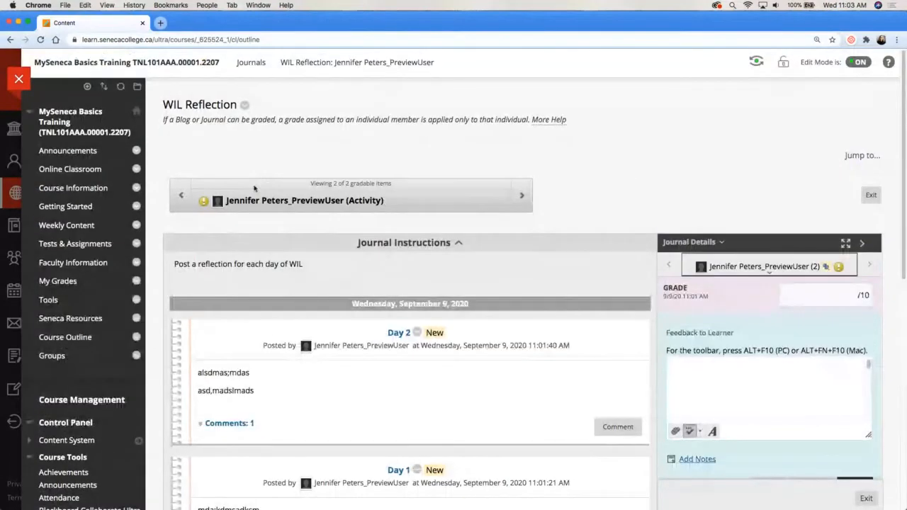
In Tests & Assignments, start a blog link and choose to create a new blog for it
click(79, 245)
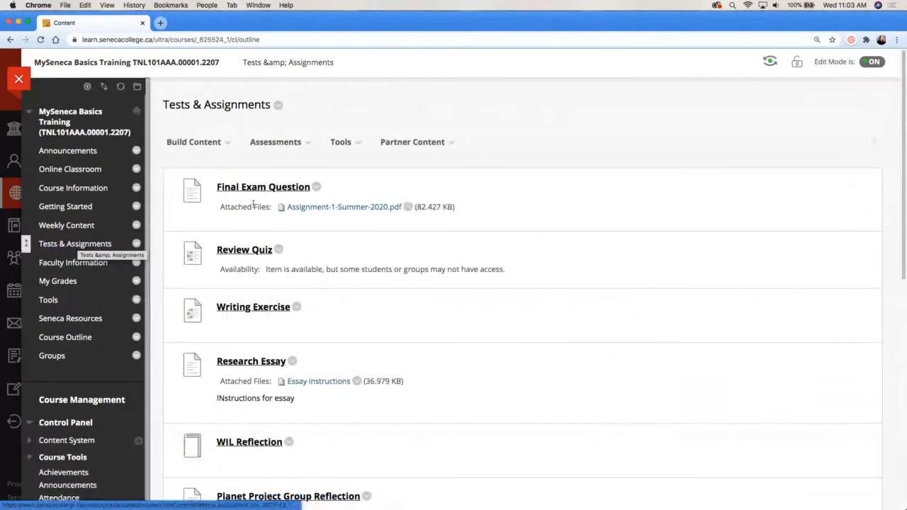
click(358, 141)
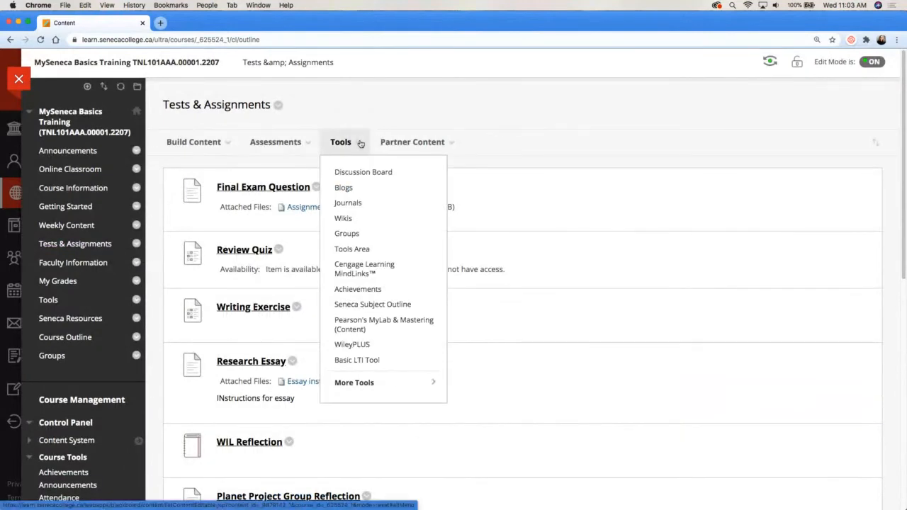
click(361, 189)
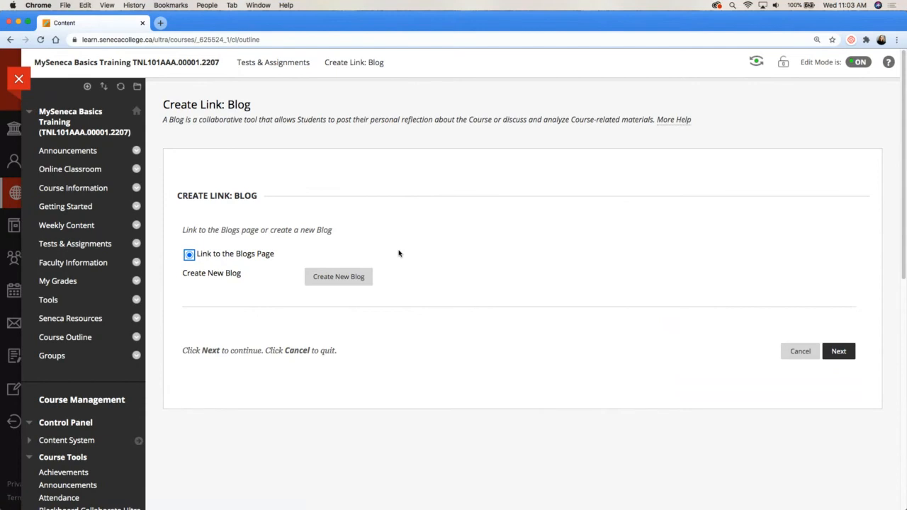
click(359, 276)
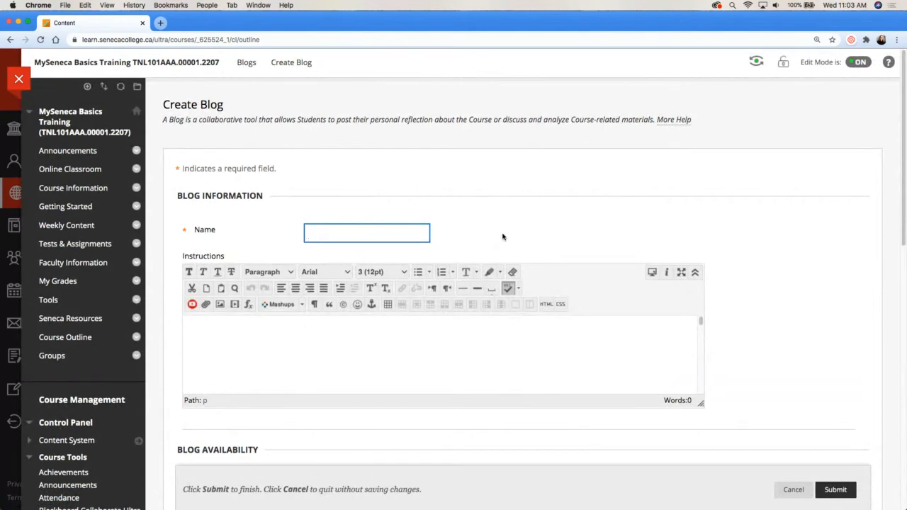
Name the new blog "Social Justice Current Events" and enter the instructions "Pick a current event and write it up"
text(Social Justice Current Ev)
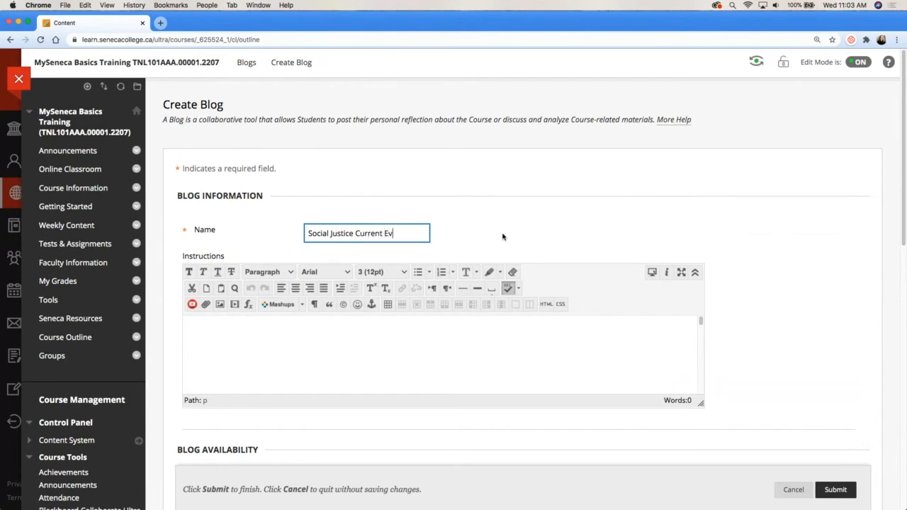
text(ents)
click(509, 362)
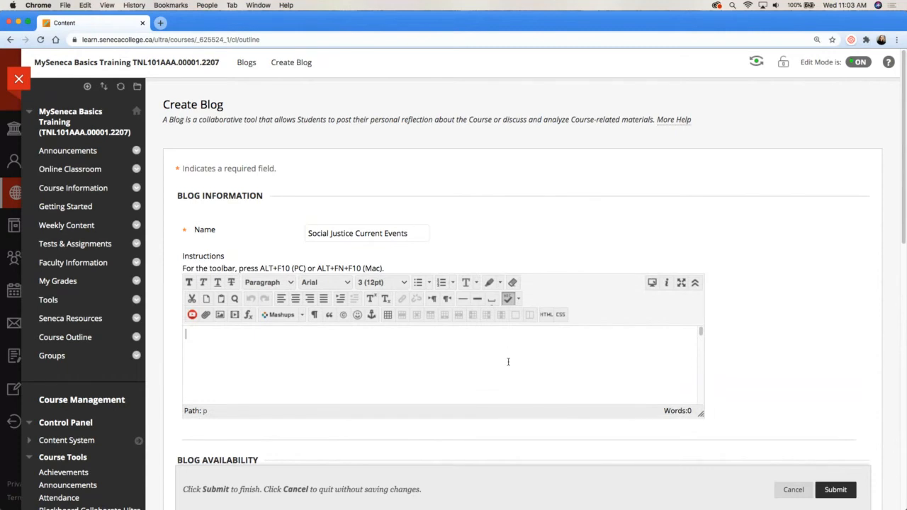
text(Pick a current event a)
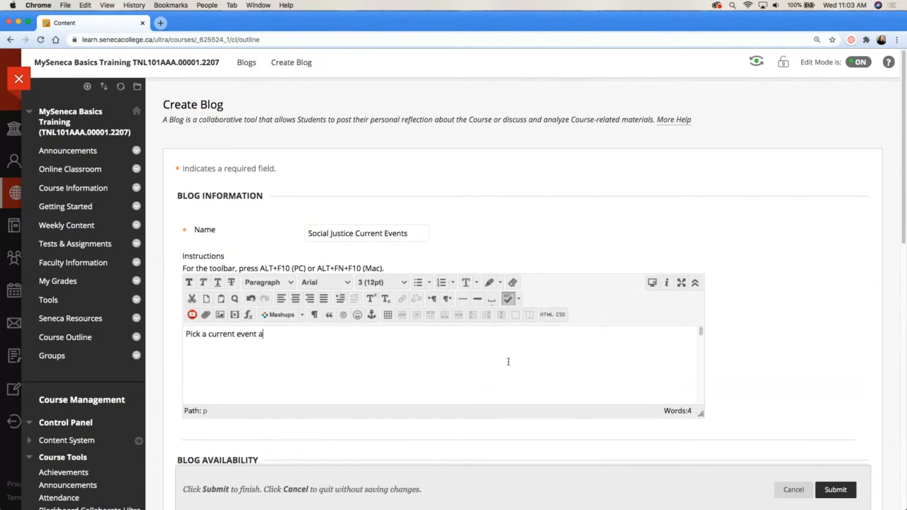
text(nd write up)
key(Left)
key(Left)
text(it)
Disallow anonymous comments in the blog's participation settings
scroll(798, 374, down, 5)
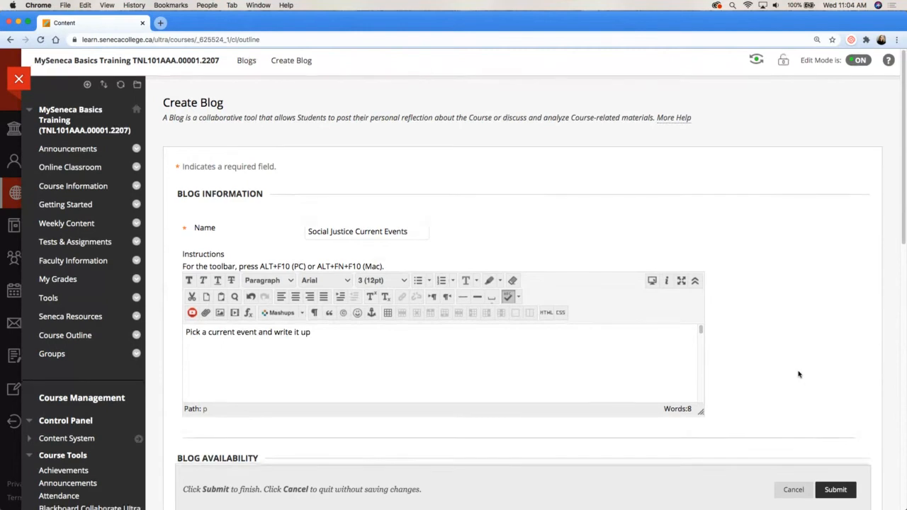
scroll(798, 374, down, 4)
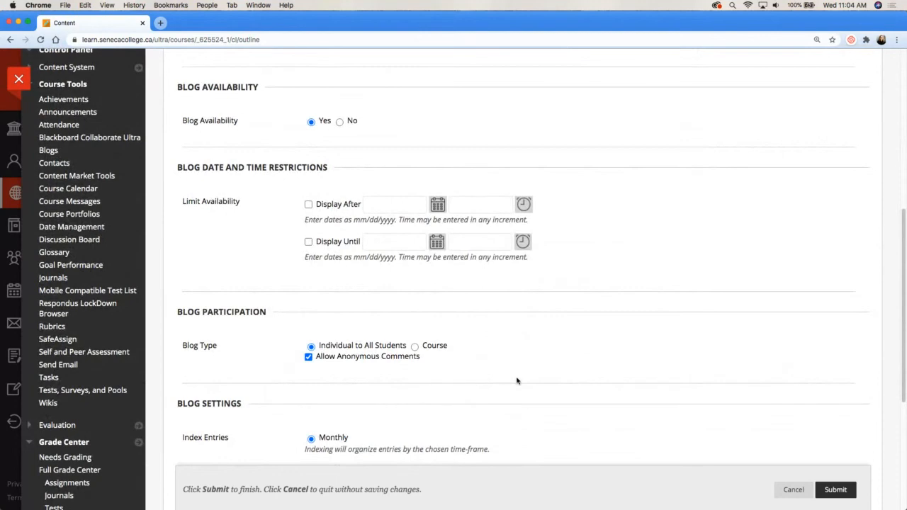
scroll(517, 381, down, 2)
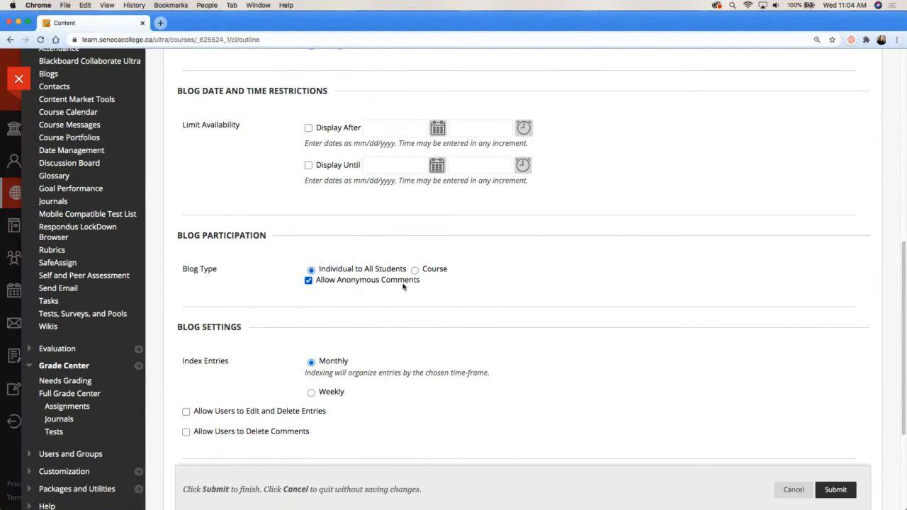
click(309, 281)
click(356, 299)
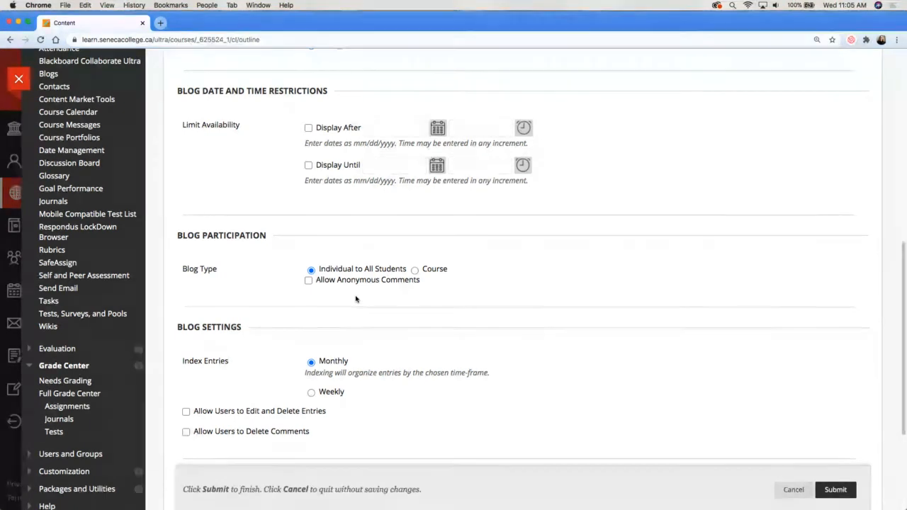
Make the blog graded with 20 points possible
scroll(520, 315, down, 1)
scroll(521, 314, down, 3)
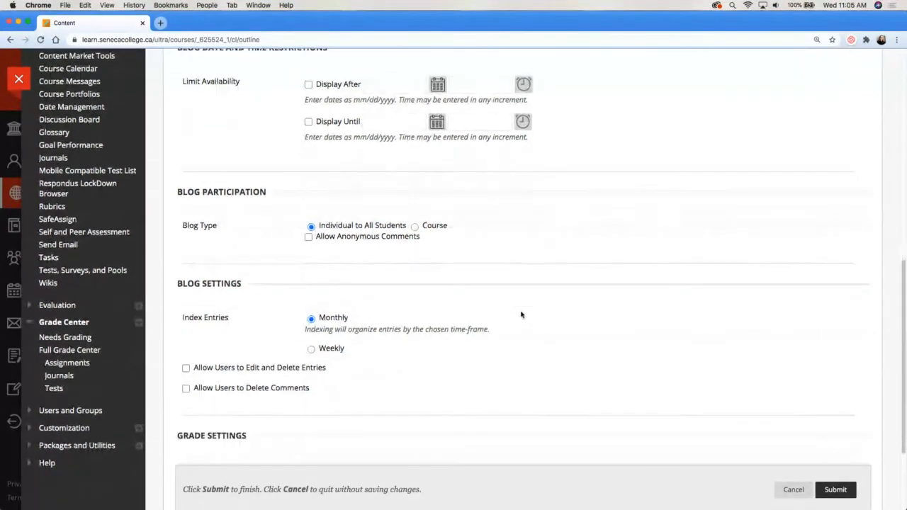
scroll(521, 314, down, 1)
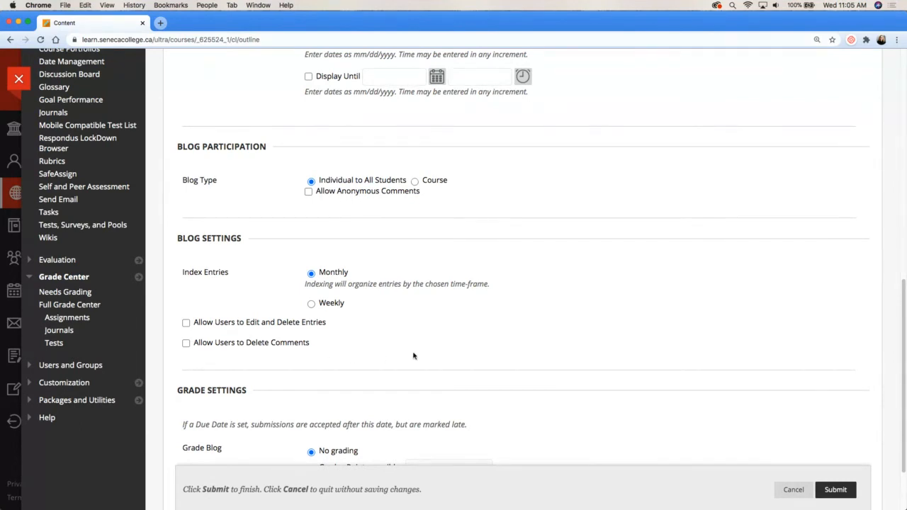
scroll(414, 356, down, 2)
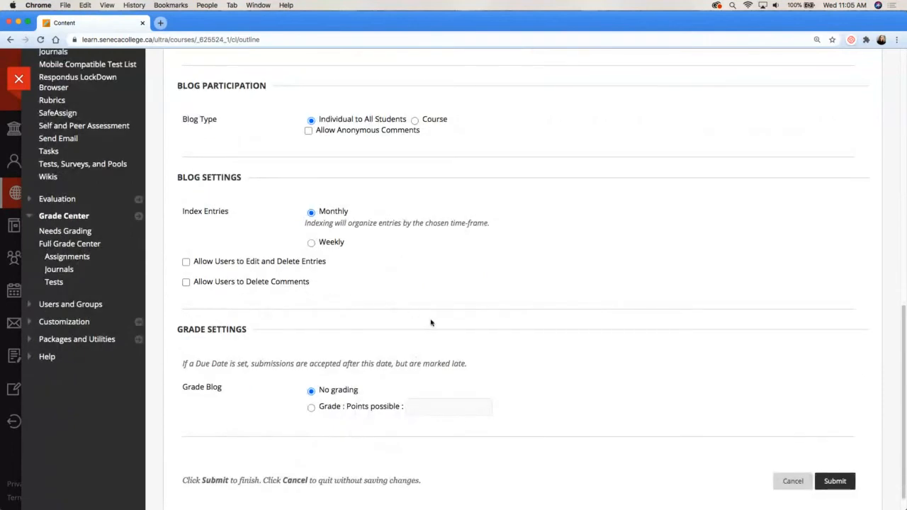
scroll(430, 322, down, 1)
click(312, 385)
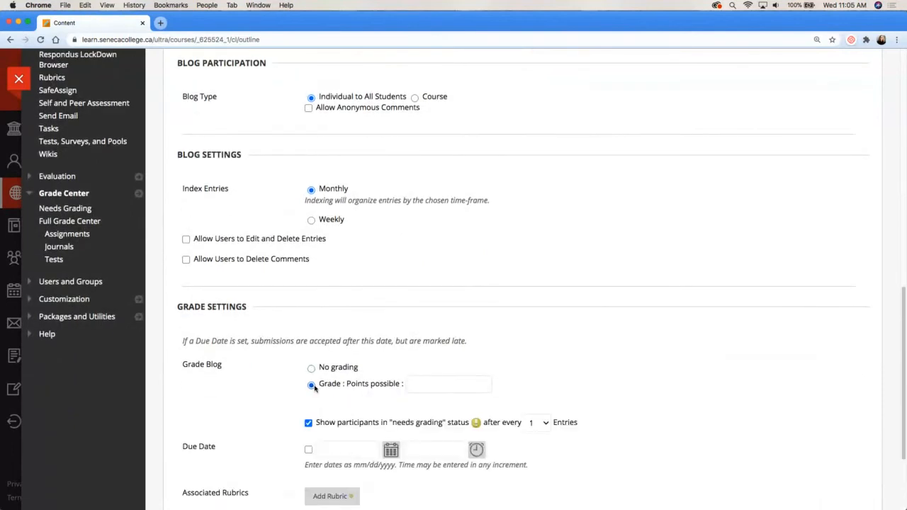
click(429, 386)
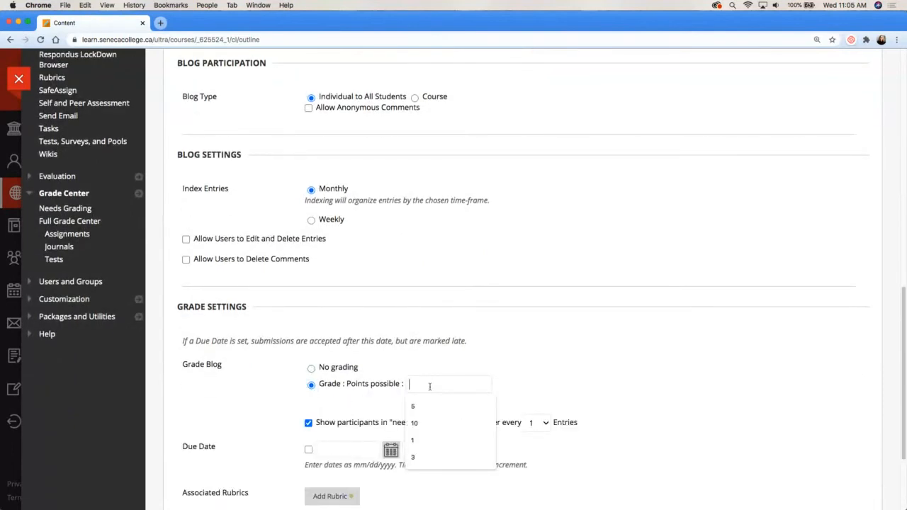
text(10)
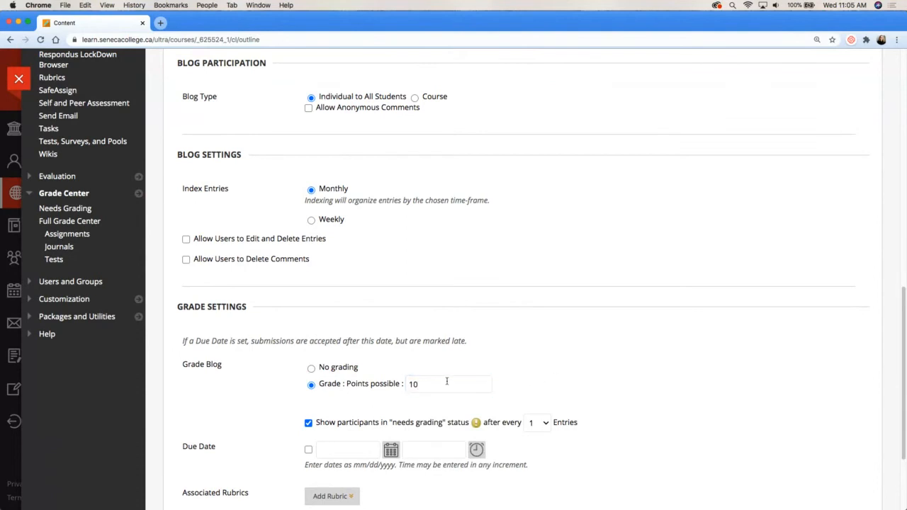
drag(446, 381, 394, 385)
text(20)
click(546, 382)
Set the blog's due date to 10/23/2020 and submit the new blog
scroll(547, 382, down, 4)
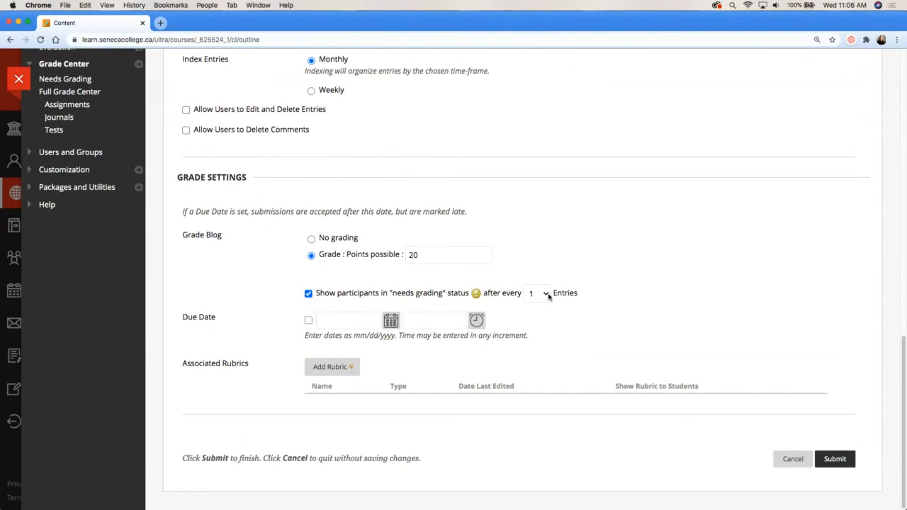
click(391, 321)
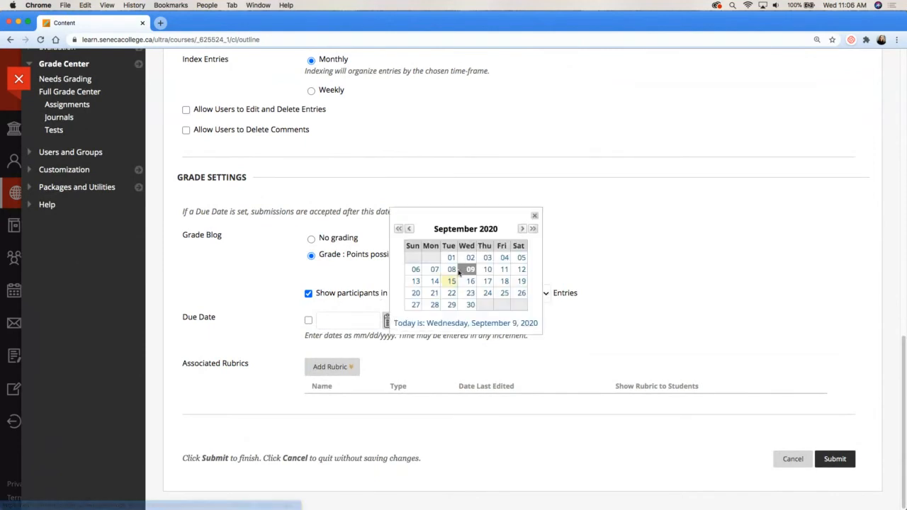
click(523, 229)
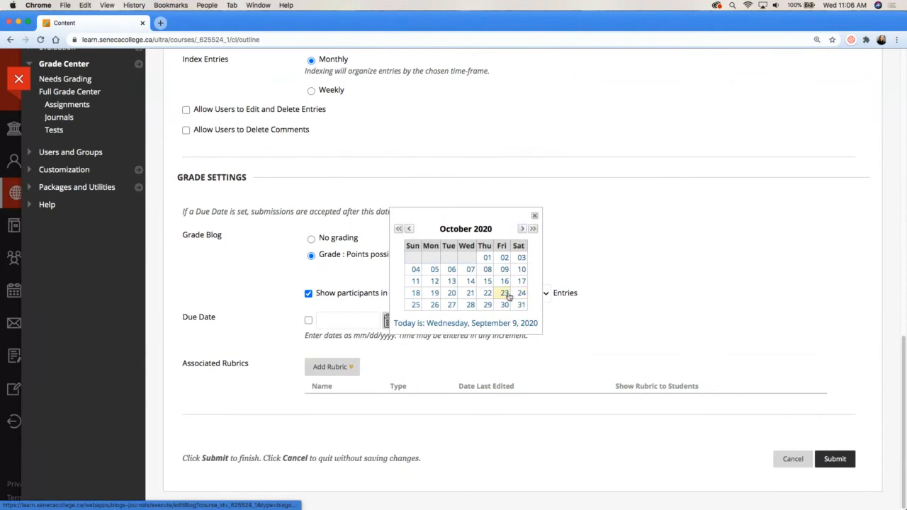
click(504, 293)
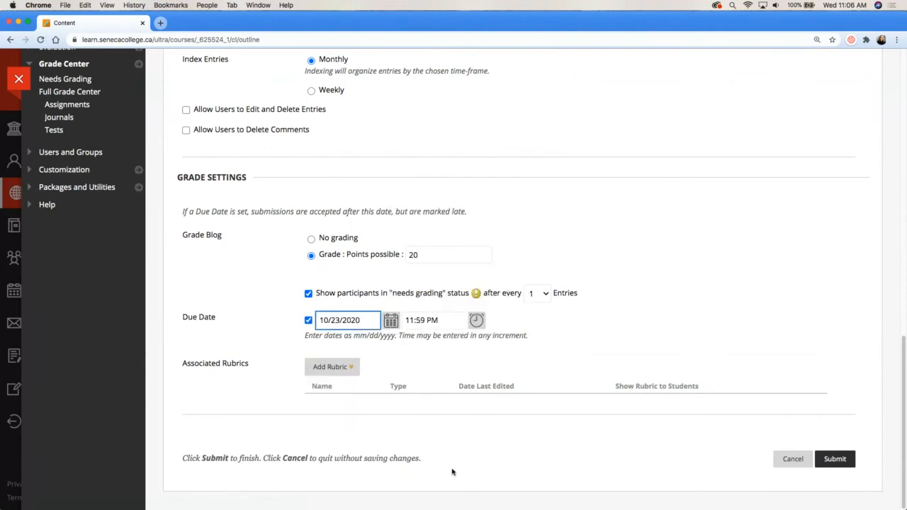
click(838, 460)
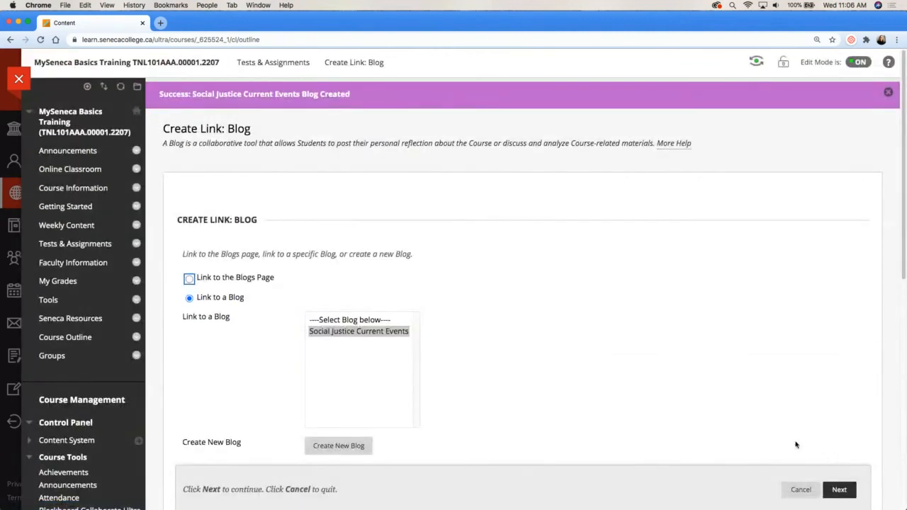
Link to the Social Justice Current Events blog and submit the link with its default name and options
scroll(734, 421, down, 1)
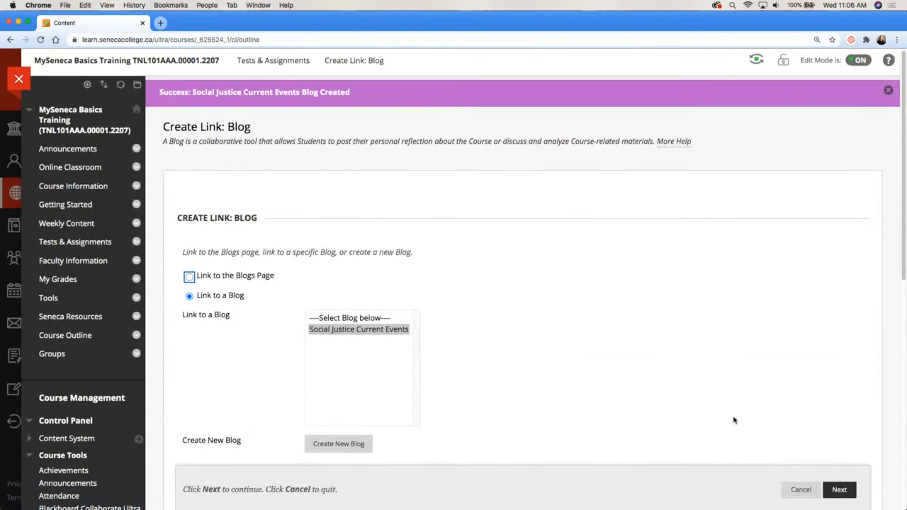
click(847, 490)
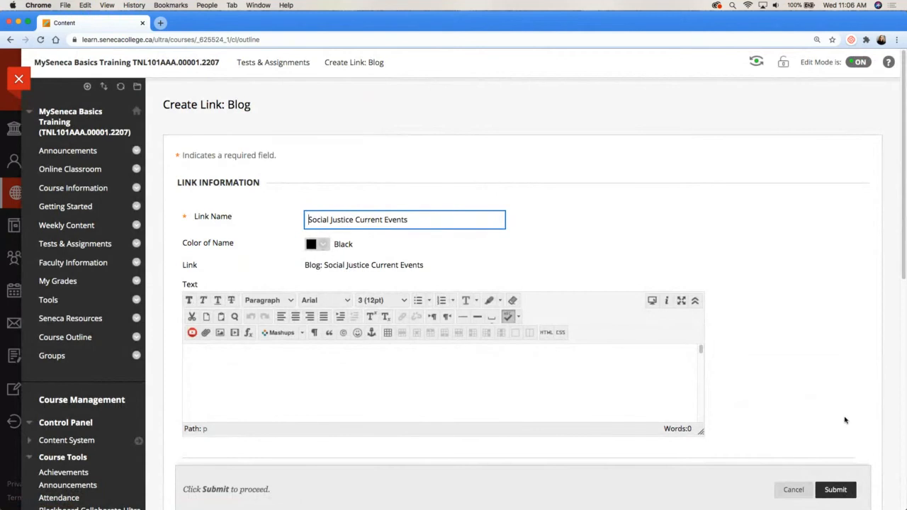
scroll(845, 420, down, 1)
scroll(845, 420, down, 5)
scroll(844, 420, up, 3)
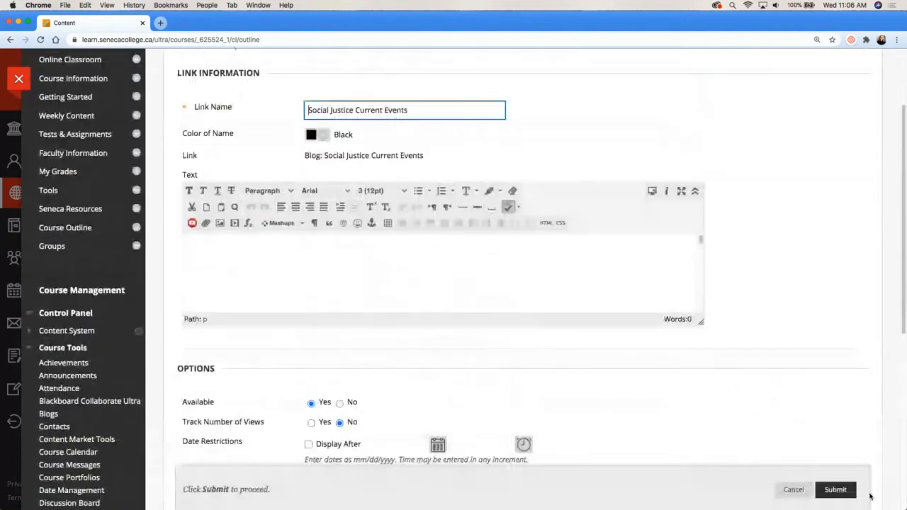
click(836, 489)
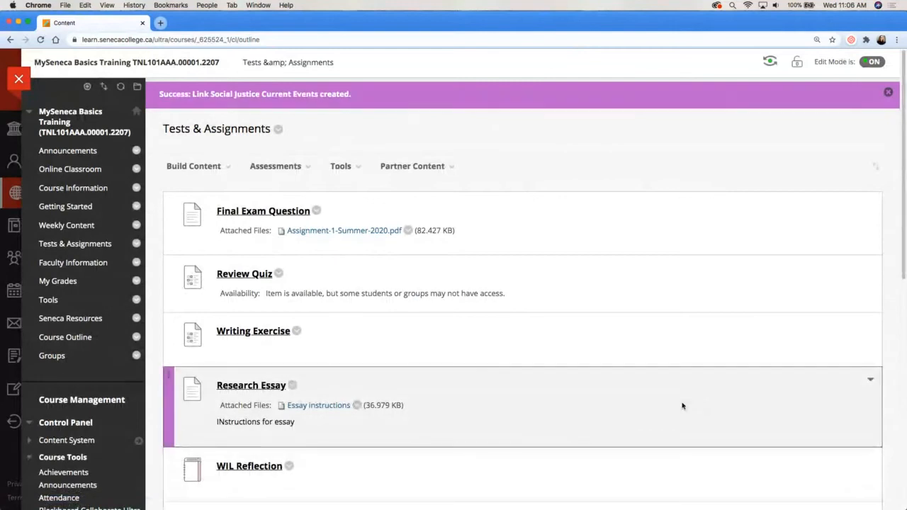
Enter student preview from Tests & Assignments and open the Social Justice Current Events blog
scroll(682, 407, down, 3)
scroll(683, 406, down, 4)
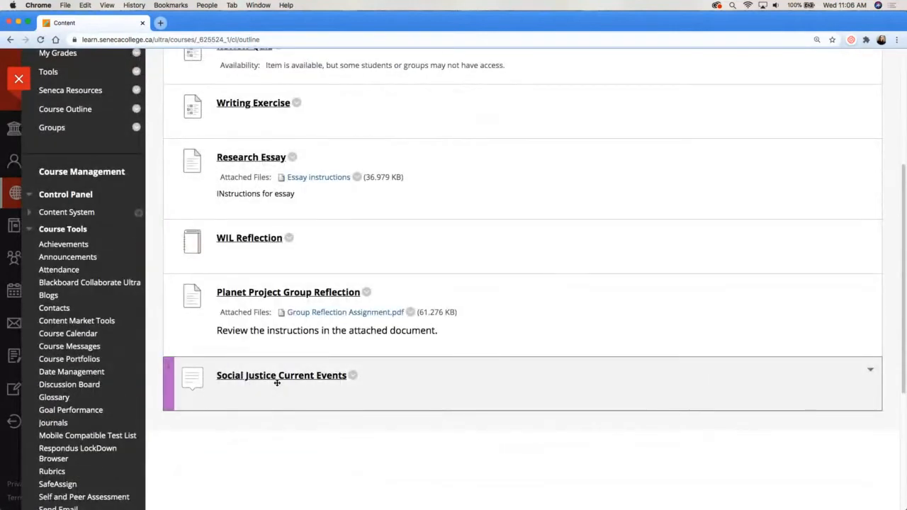
scroll(671, 277, up, 1)
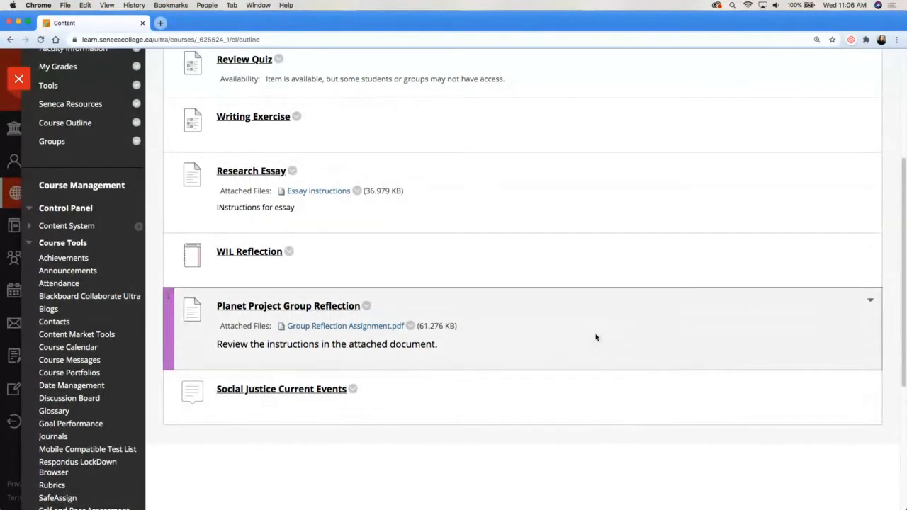
scroll(597, 333, up, 5)
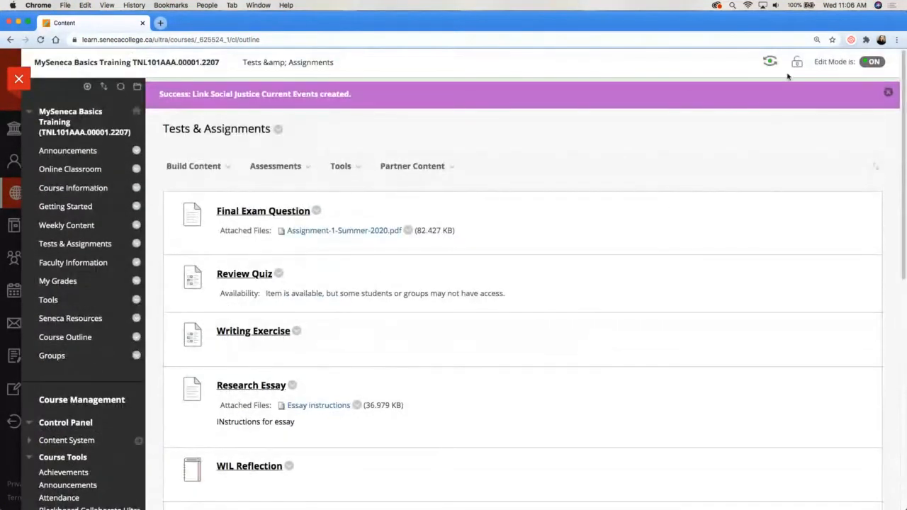
click(770, 63)
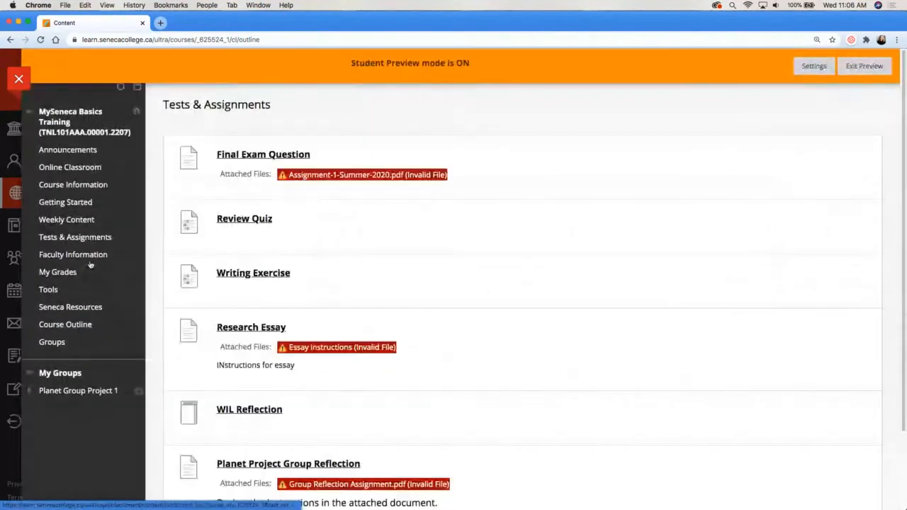
scroll(334, 277, down, 3)
click(306, 456)
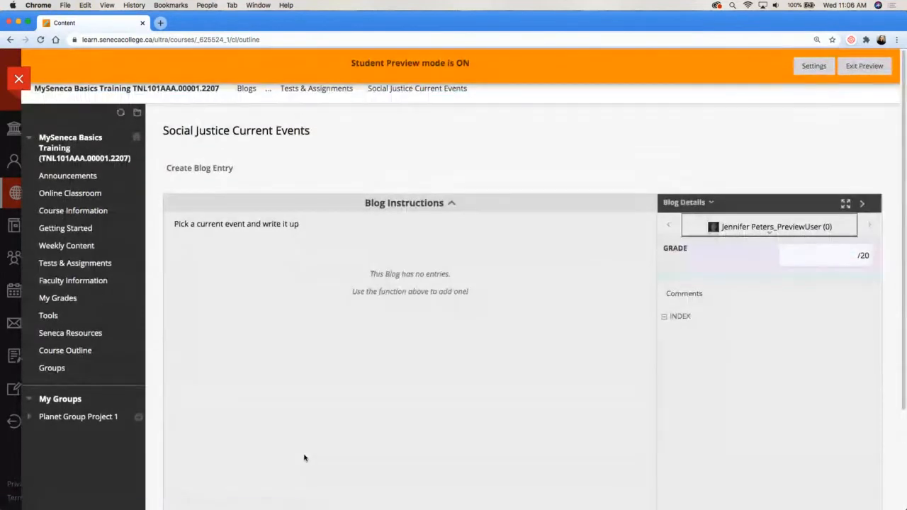
Post a blog entry titled "Black Lives Matter" with the message "masdmadsms" as the preview student
click(218, 174)
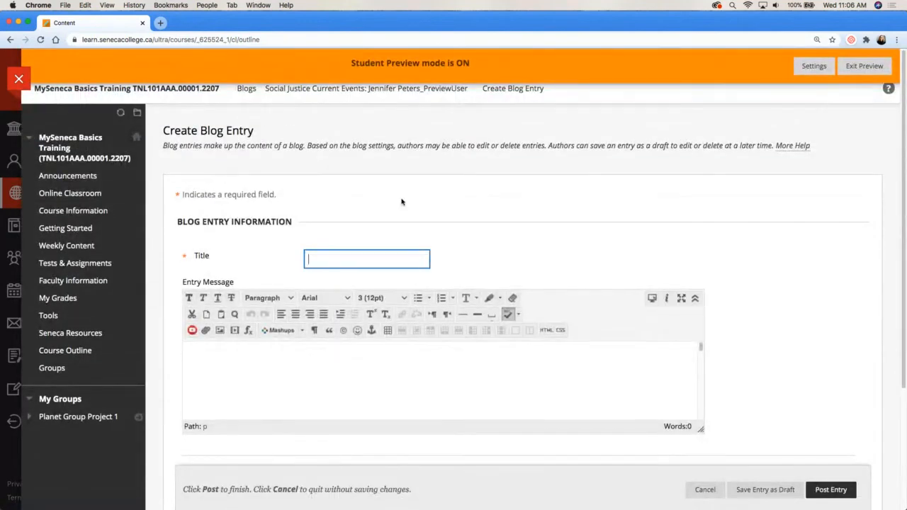
text(Black Lives Matter)
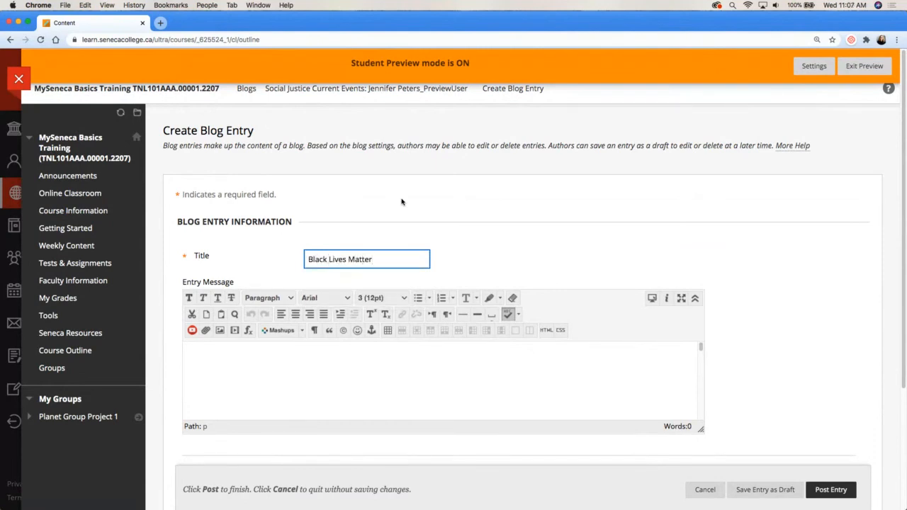
click(478, 360)
text(masdm)
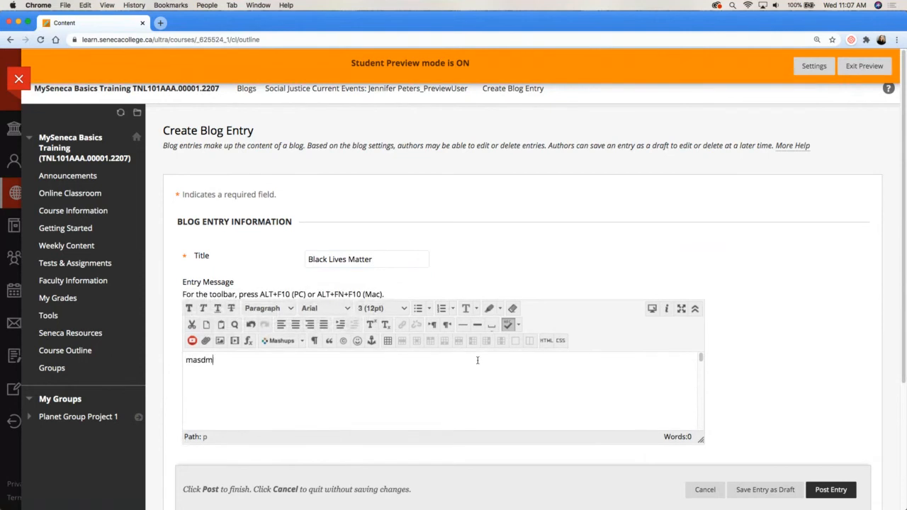
text(adsms)
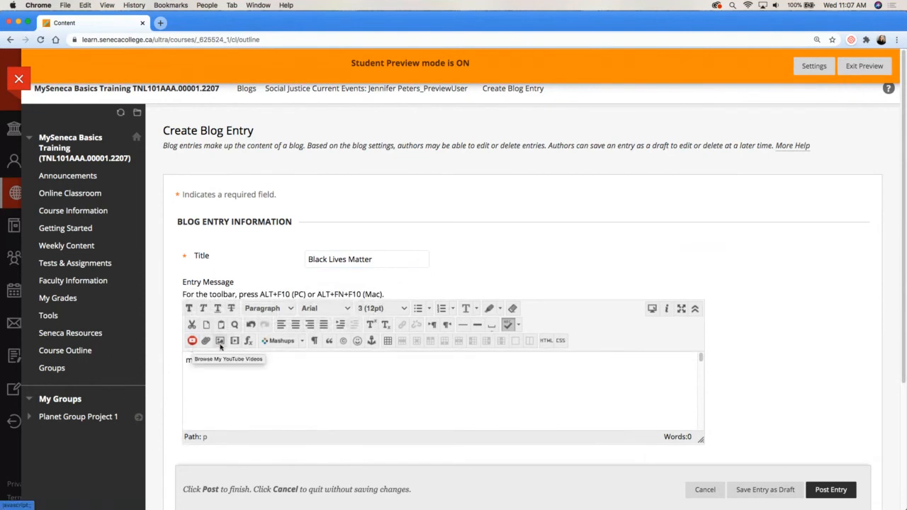
click(287, 341)
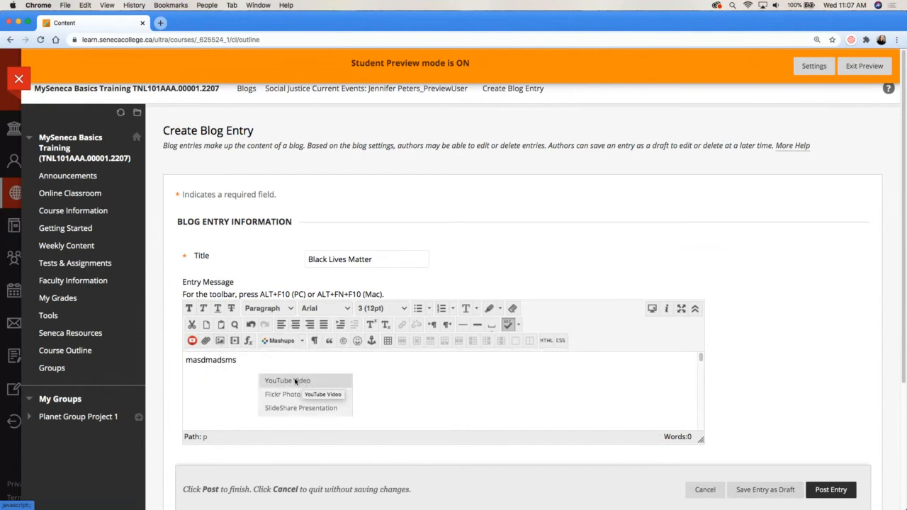
click(360, 364)
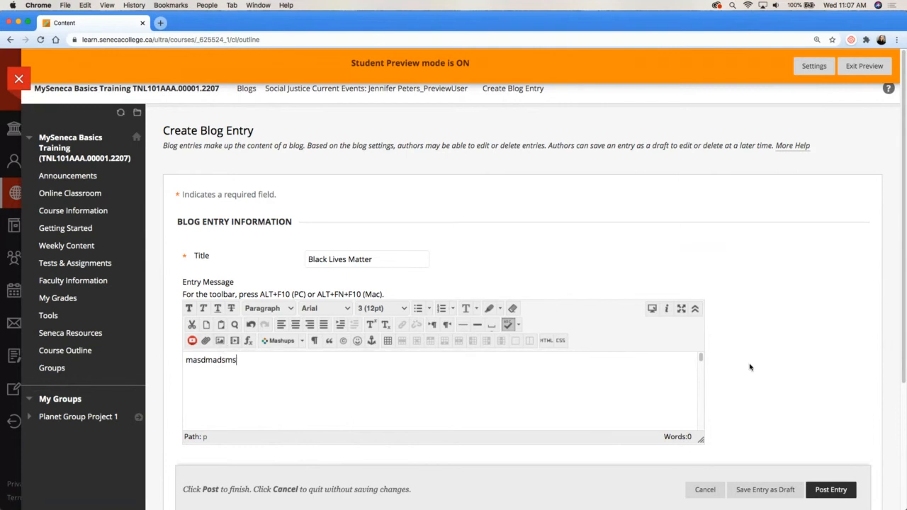
scroll(750, 367, down, 3)
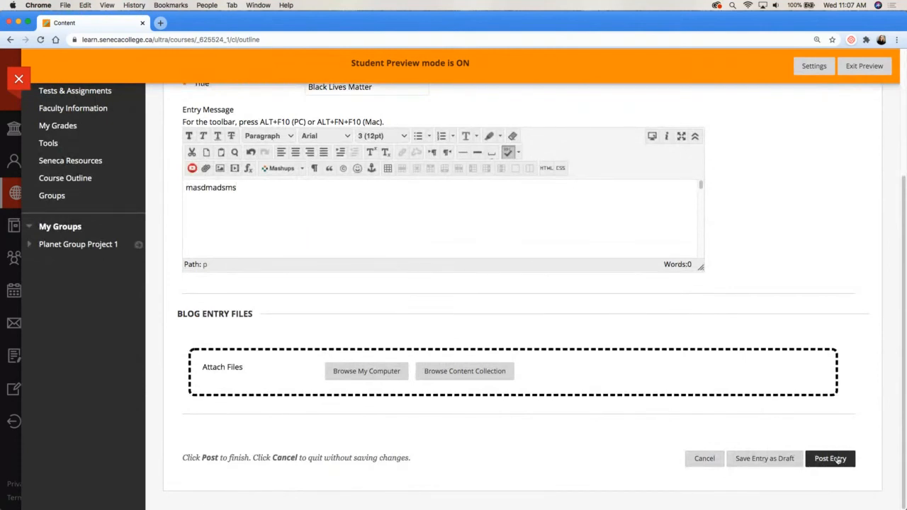
click(831, 459)
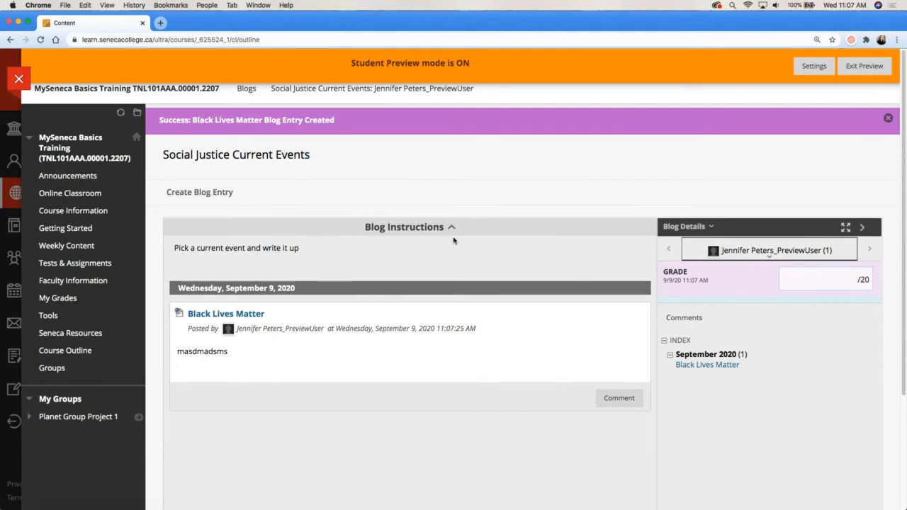
Exit the student preview and open the Needs Grading list to check for the new blog submission
click(852, 70)
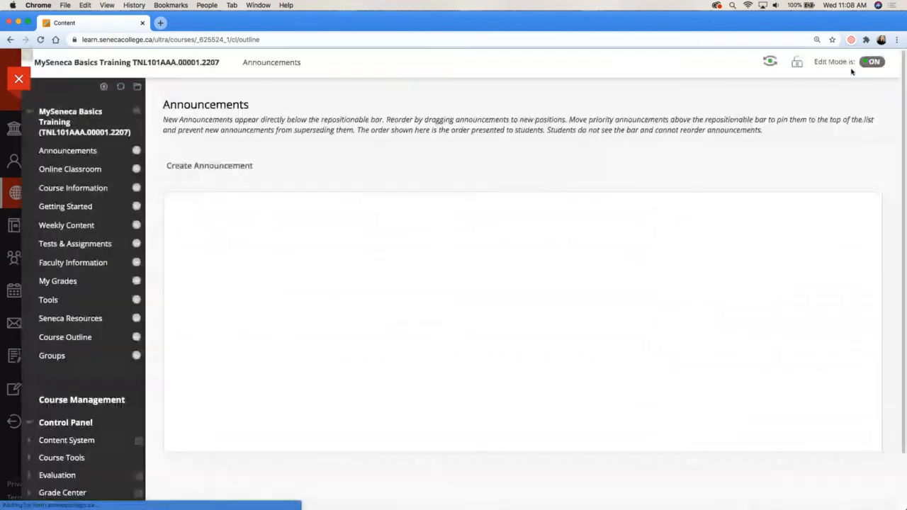
scroll(129, 357, down, 5)
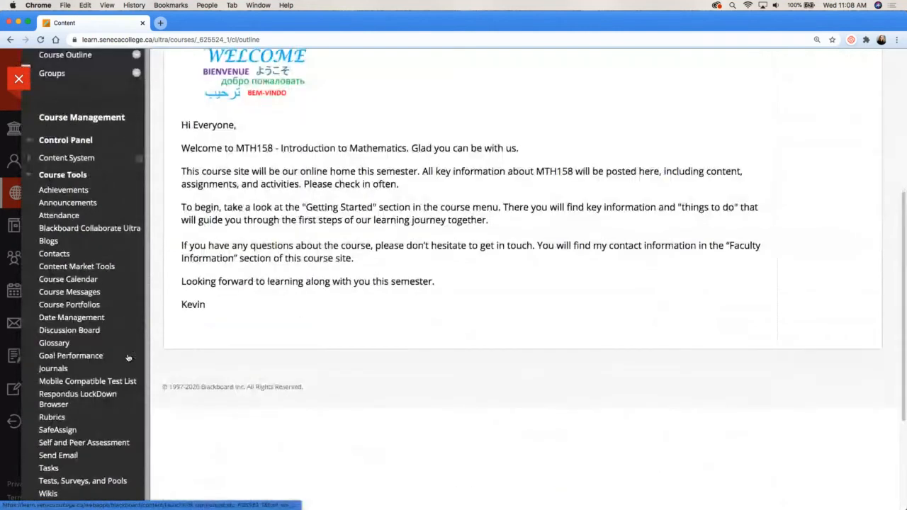
click(70, 175)
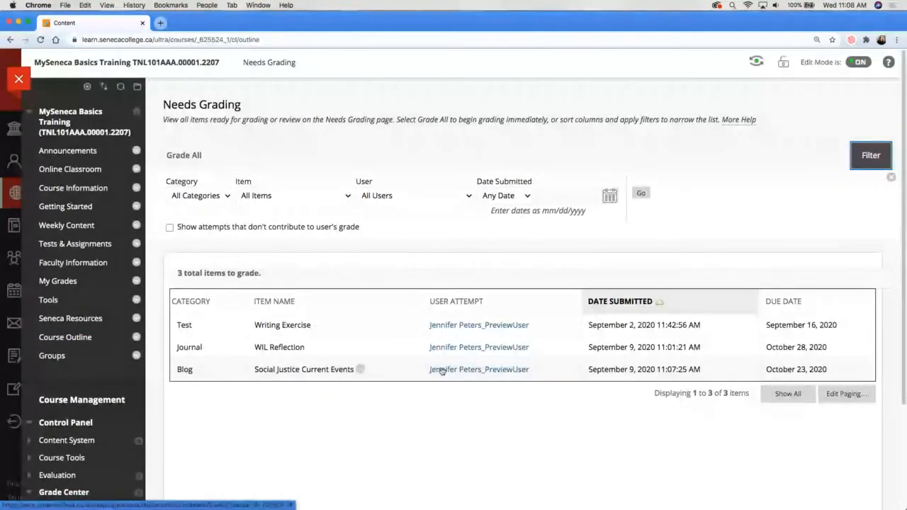
From Tests & Assignments, start a discussion board link and open the form for creating a new forum
scroll(275, 451, down, 4)
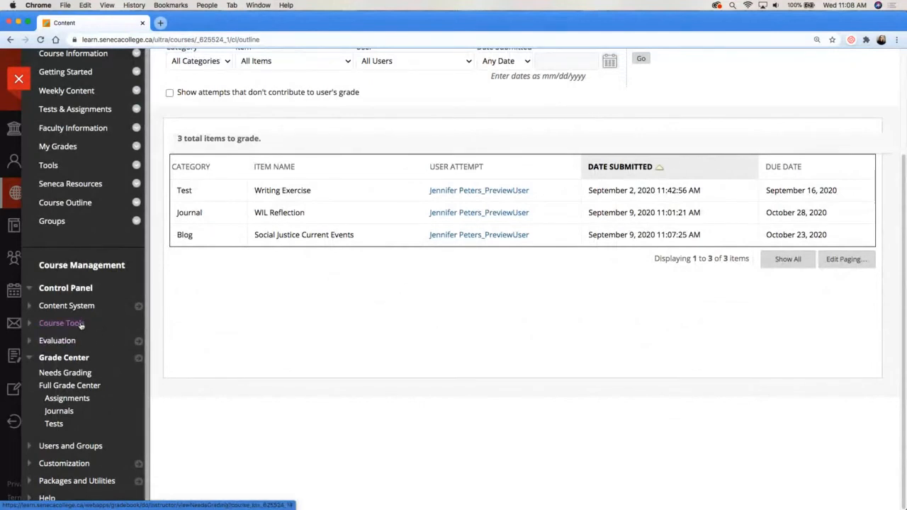
click(48, 358)
scroll(223, 412, up, 2)
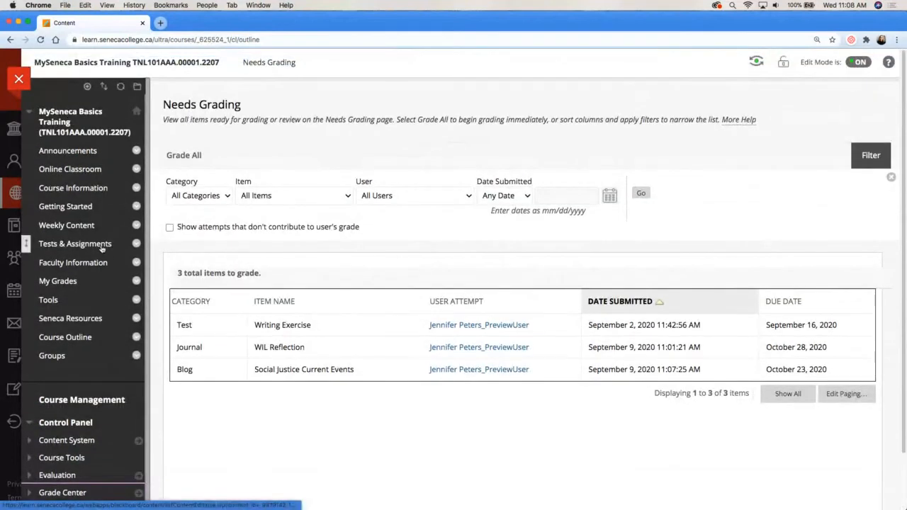
click(101, 244)
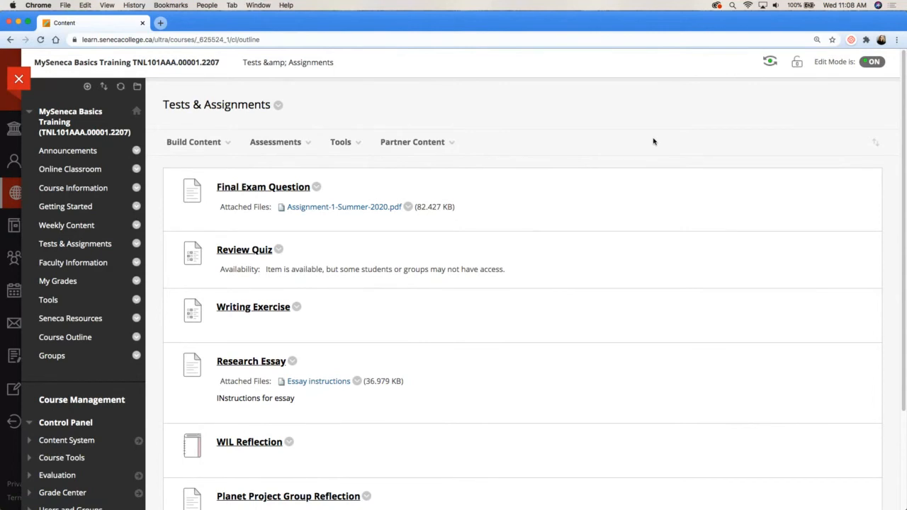
click(358, 142)
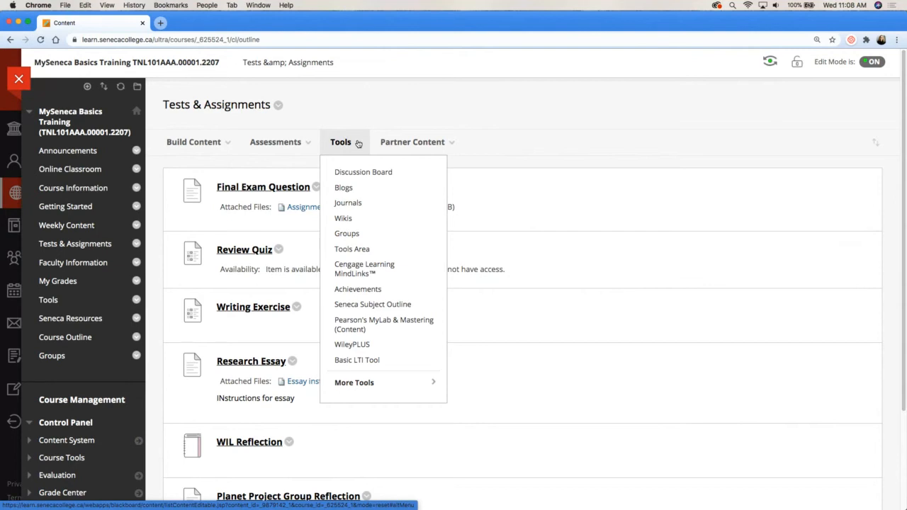
click(358, 143)
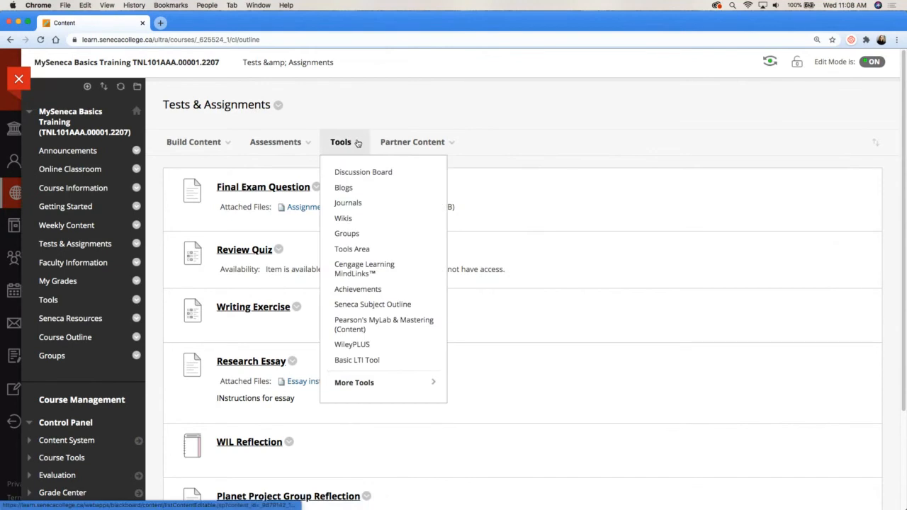
click(368, 175)
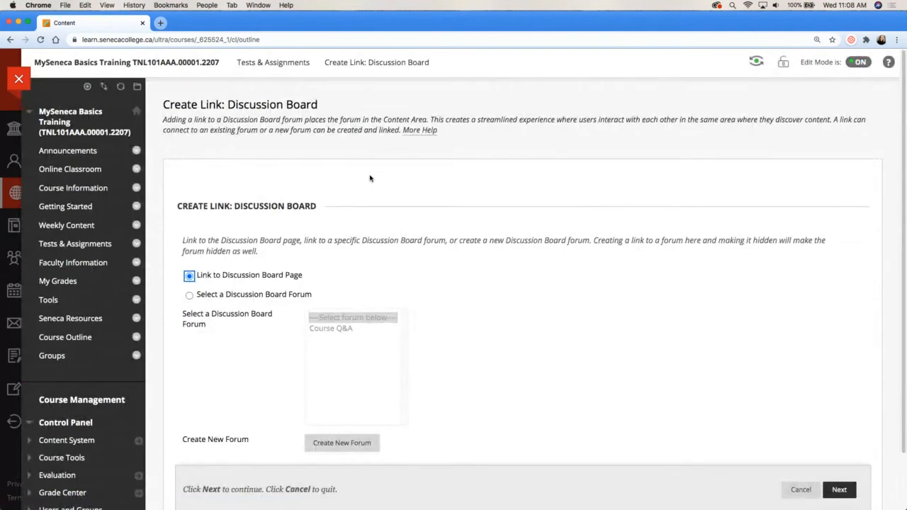
scroll(583, 267, down, 2)
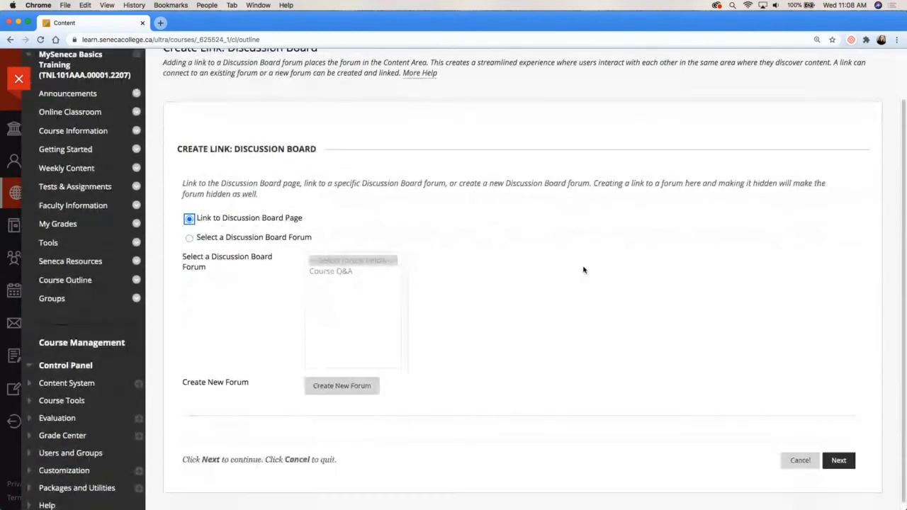
click(343, 387)
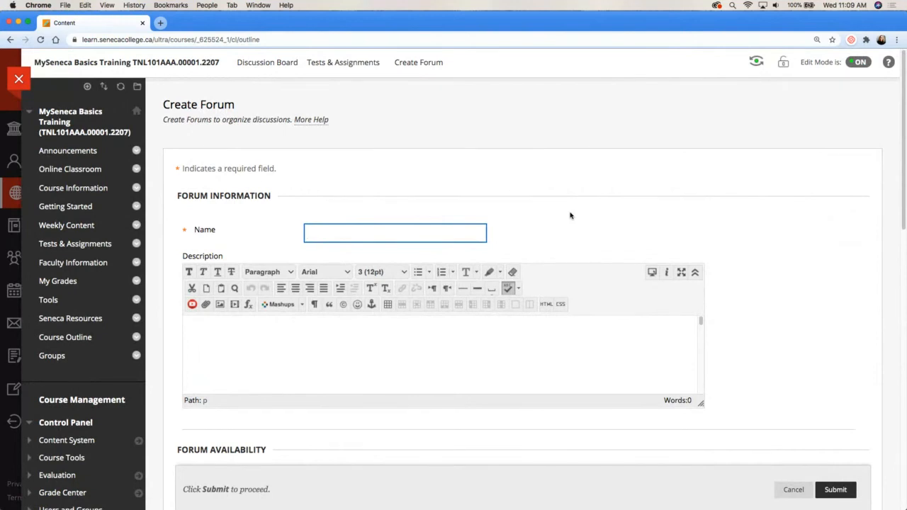
Name the new forum "Social Justice Current Events"
text(Social)
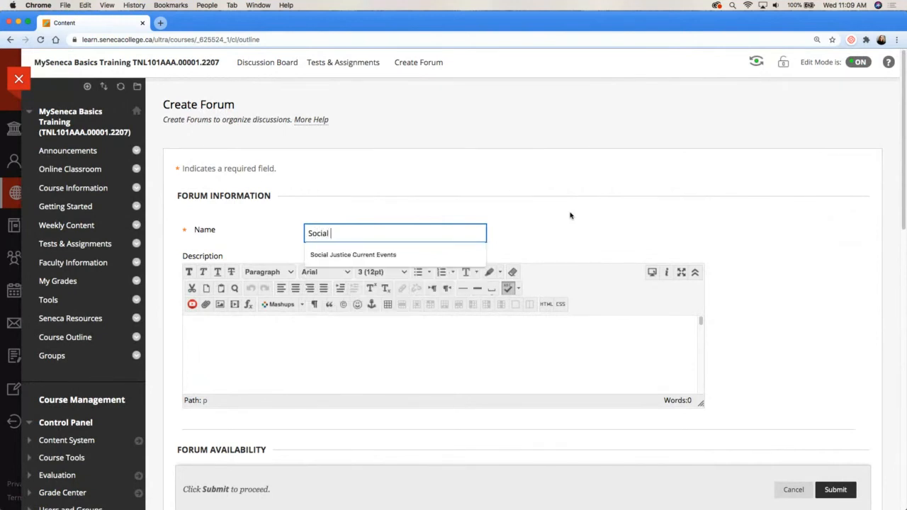
key(Down)
click(464, 358)
click(390, 238)
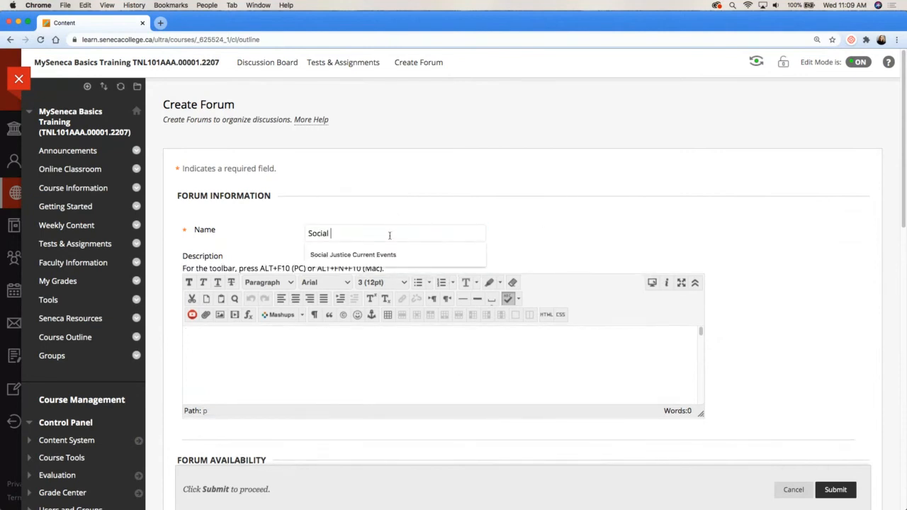
key(Down)
key(Return)
click(583, 223)
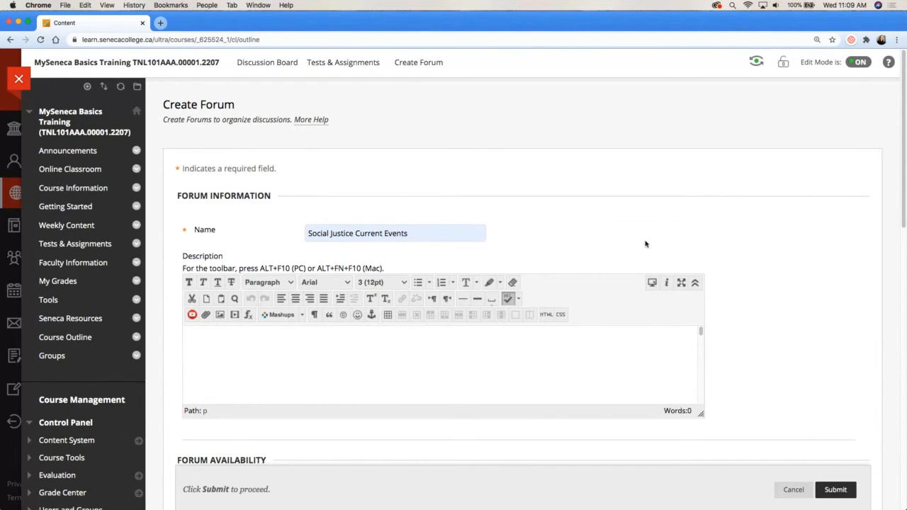
Enter the forum description "Create a thread with your question, and answer at least 2 of your classmates' questions."
click(492, 362)
text(Create a thread with your question)
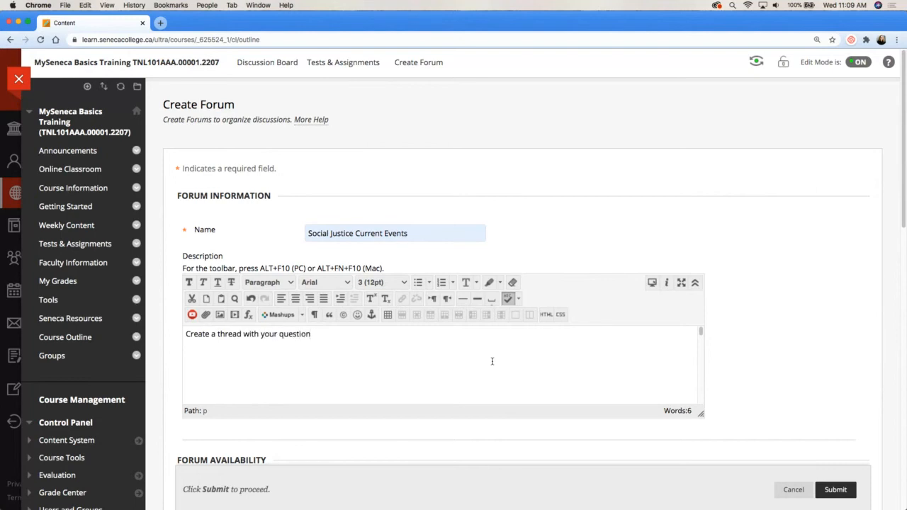
text(, and answer at least 2 of your classm)
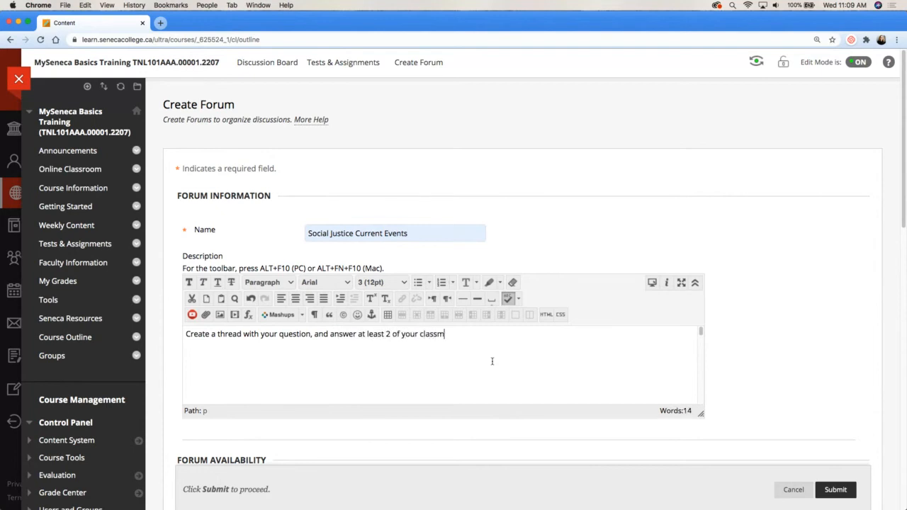
text(ates' questions.)
Make the discussion forum graded as a whole, with 3 points possible
scroll(737, 370, down, 1)
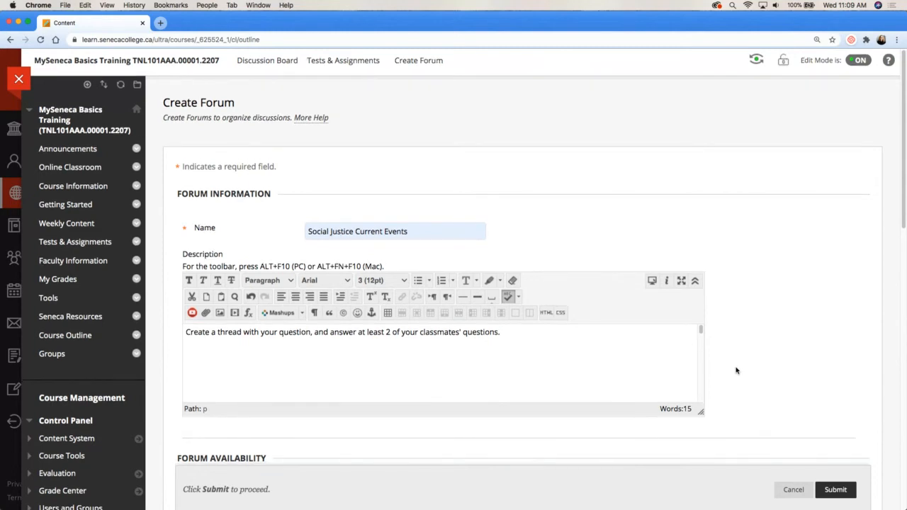
scroll(736, 371, down, 5)
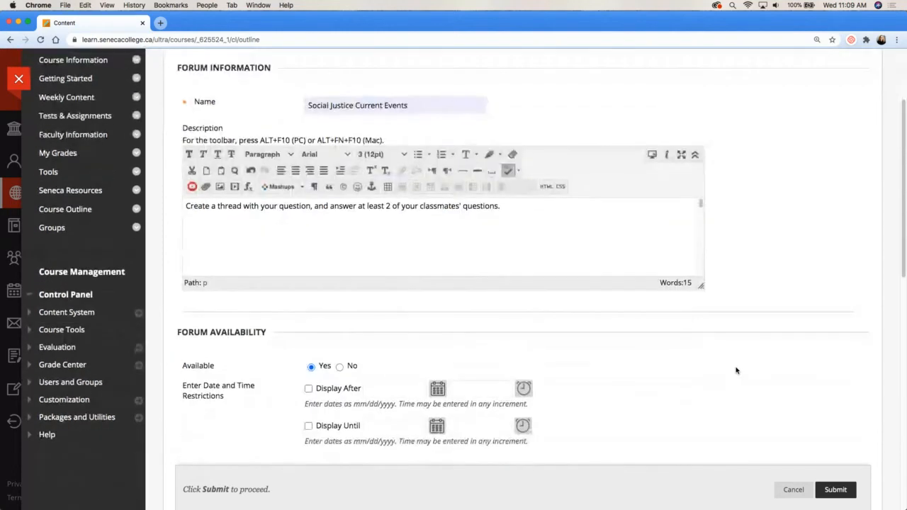
scroll(736, 370, down, 7)
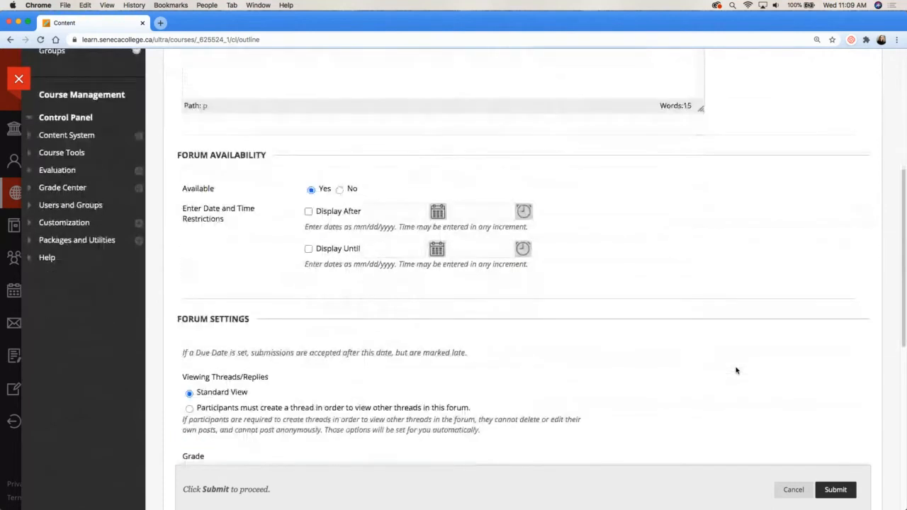
scroll(736, 371, down, 1)
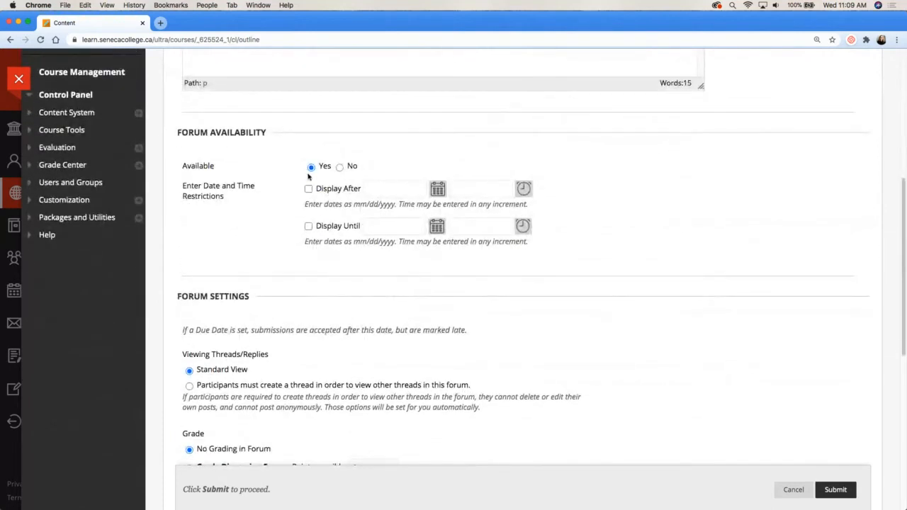
scroll(318, 235, down, 7)
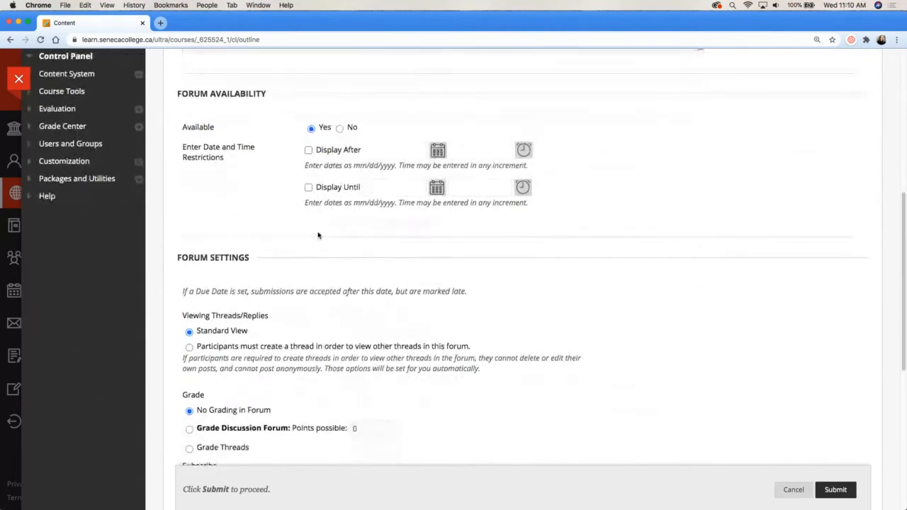
scroll(318, 235, down, 1)
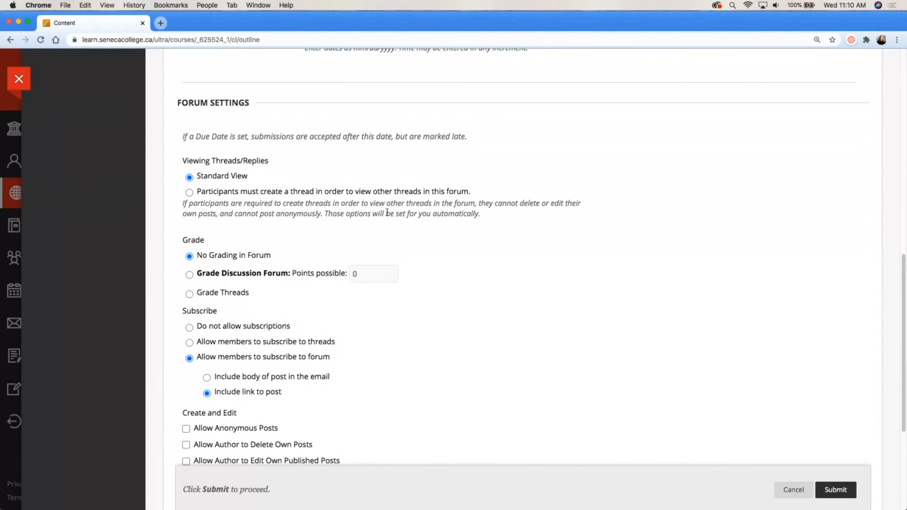
scroll(478, 243, down, 1)
scroll(478, 243, down, 3)
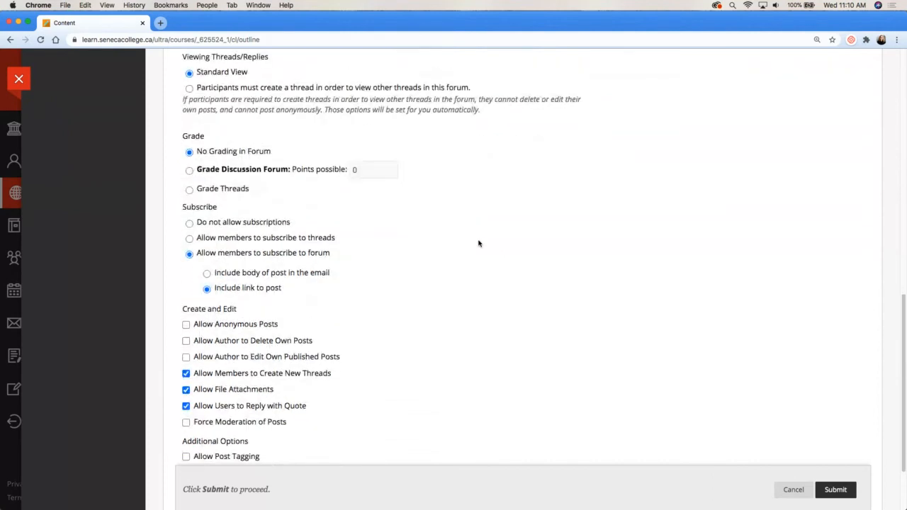
click(189, 172)
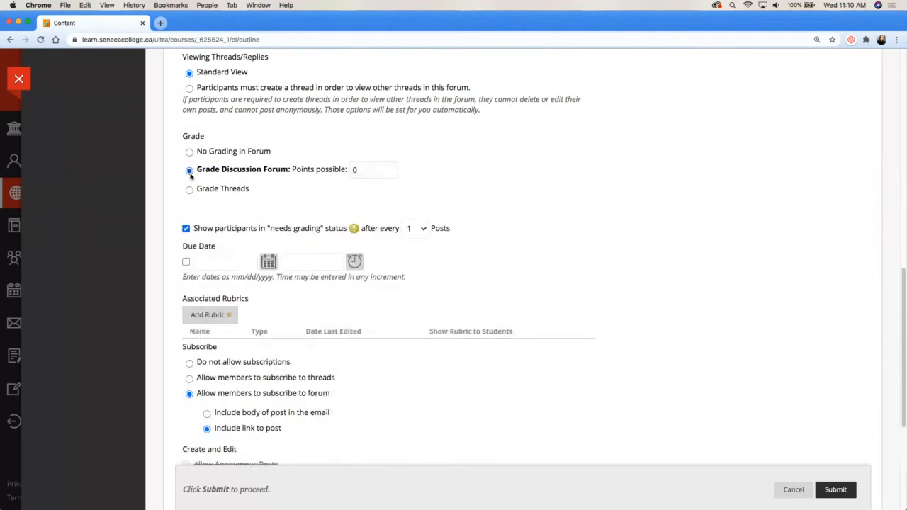
click(378, 169)
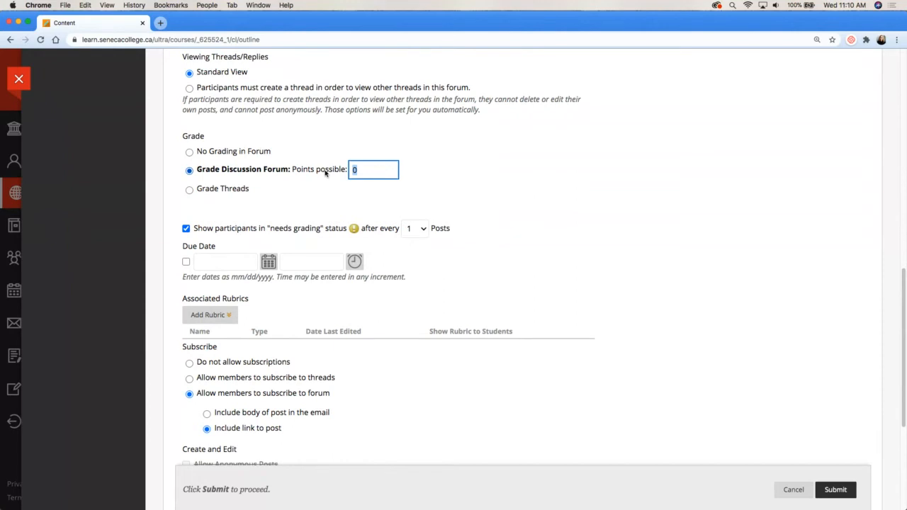
text(3)
click(450, 171)
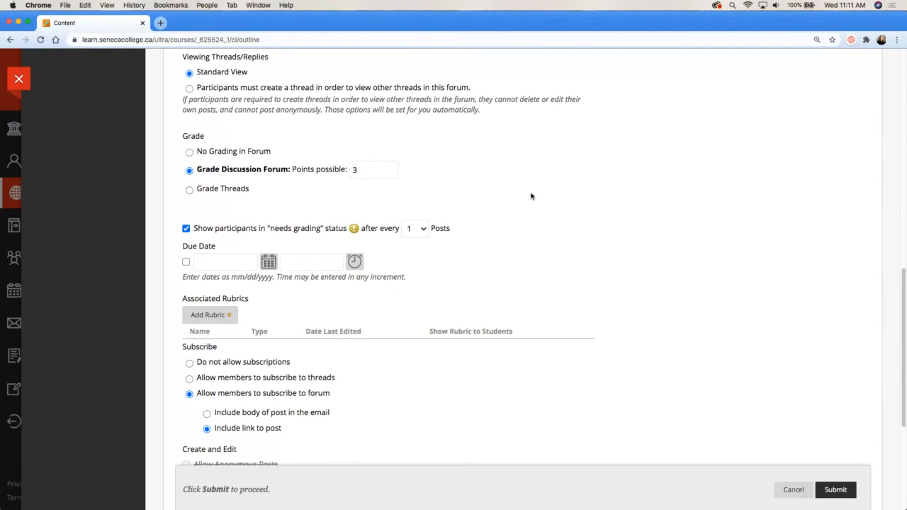
Try showing participants in needs grading status after every 3 posts, and return the setting to every 1 post
scroll(530, 196, down, 2)
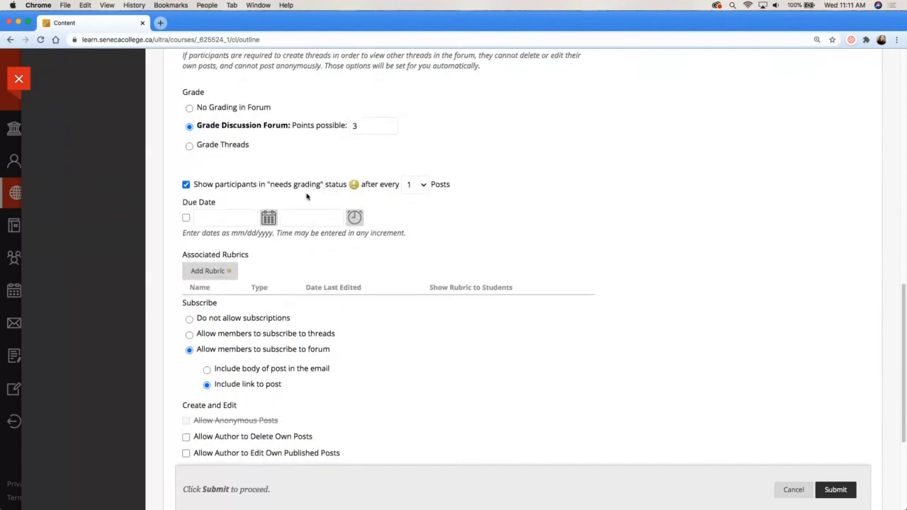
click(423, 185)
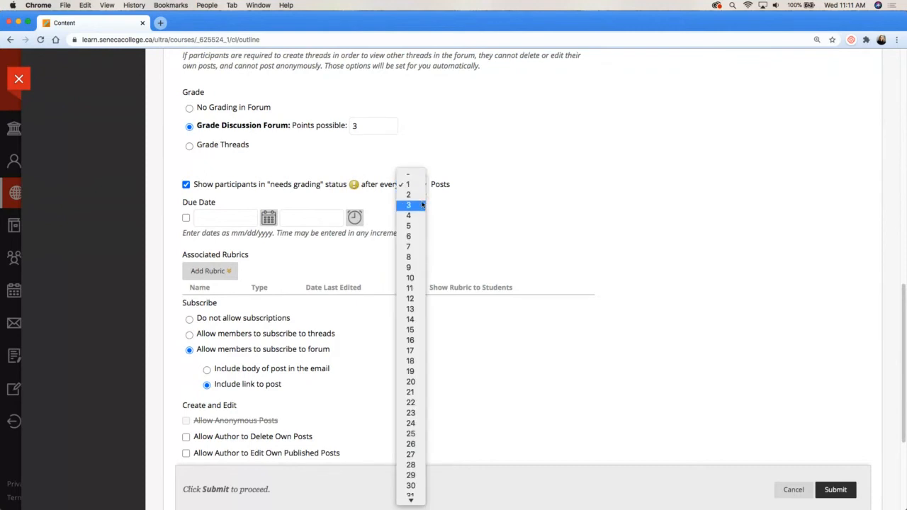
click(422, 204)
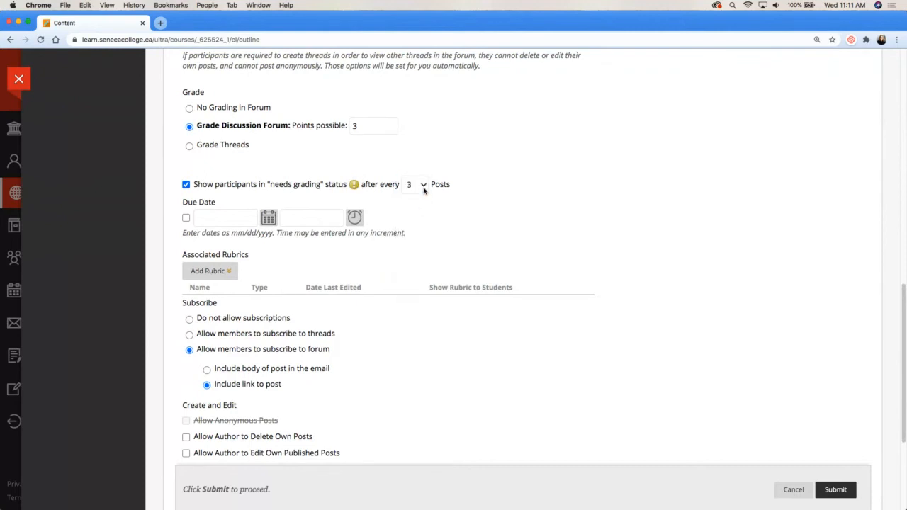
click(424, 185)
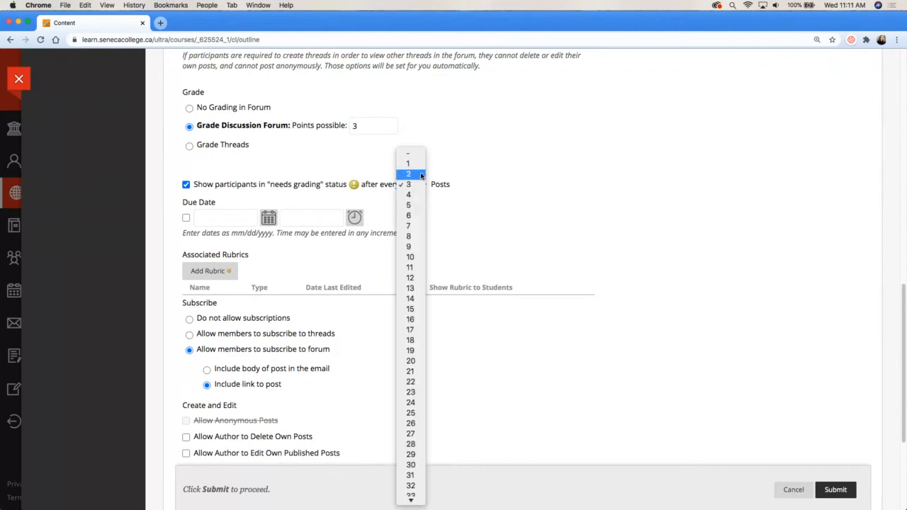
click(413, 163)
click(499, 189)
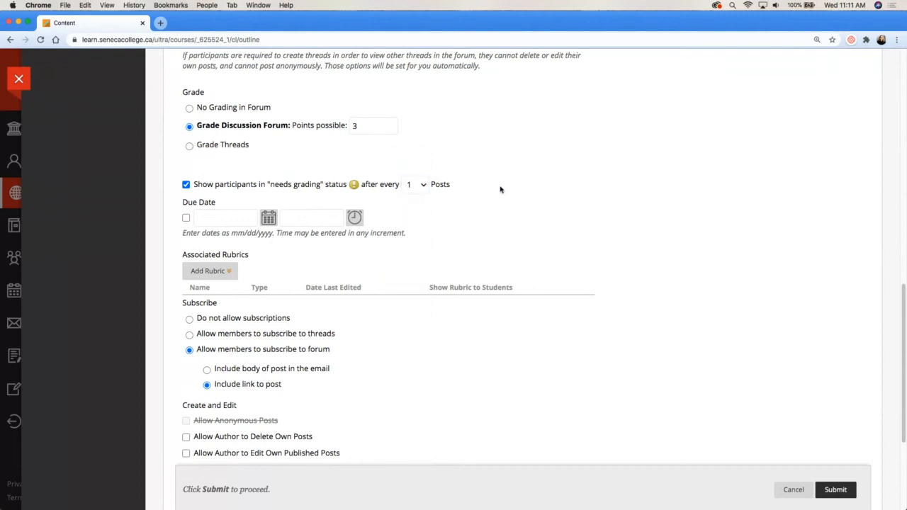
Set the forum's due date to 10/30/2020
click(269, 218)
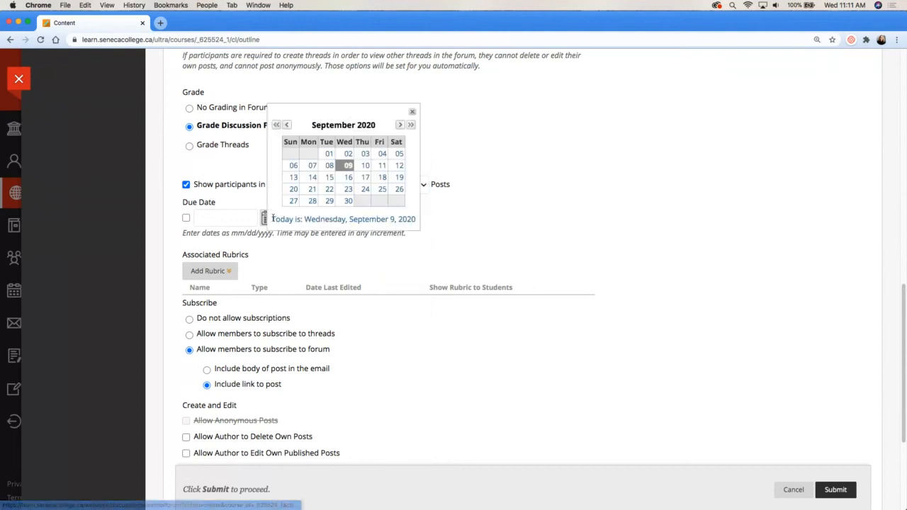
click(399, 125)
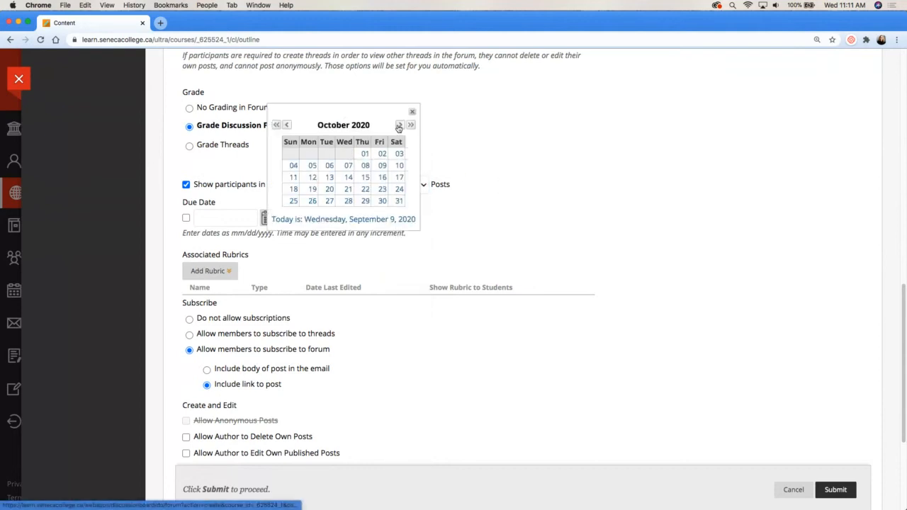
click(381, 202)
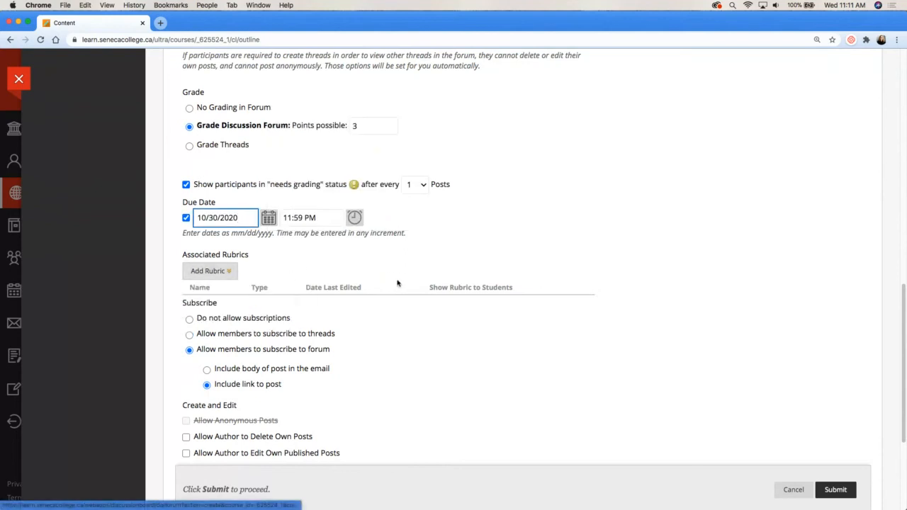
scroll(400, 284, down, 3)
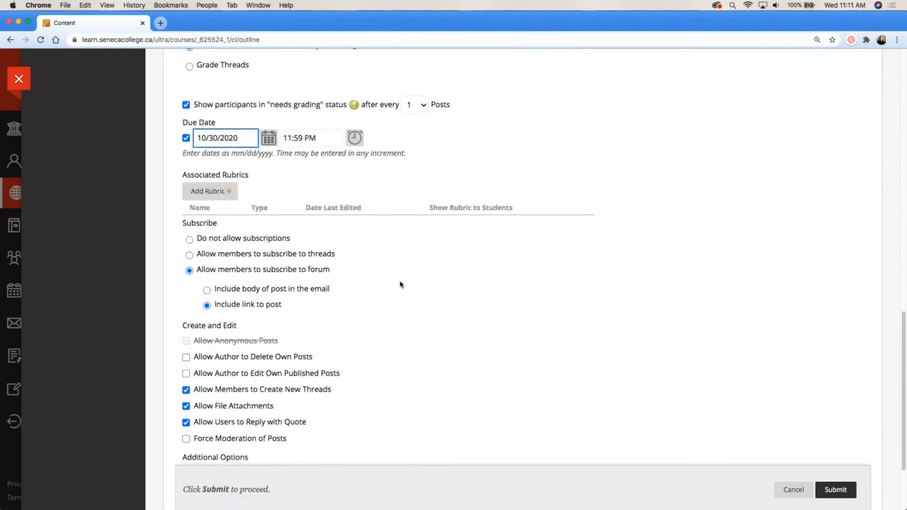
Keep the remaining subscription and posting options at their defaults, and submit the new Social Justice Current Events forum
scroll(400, 284, down, 3)
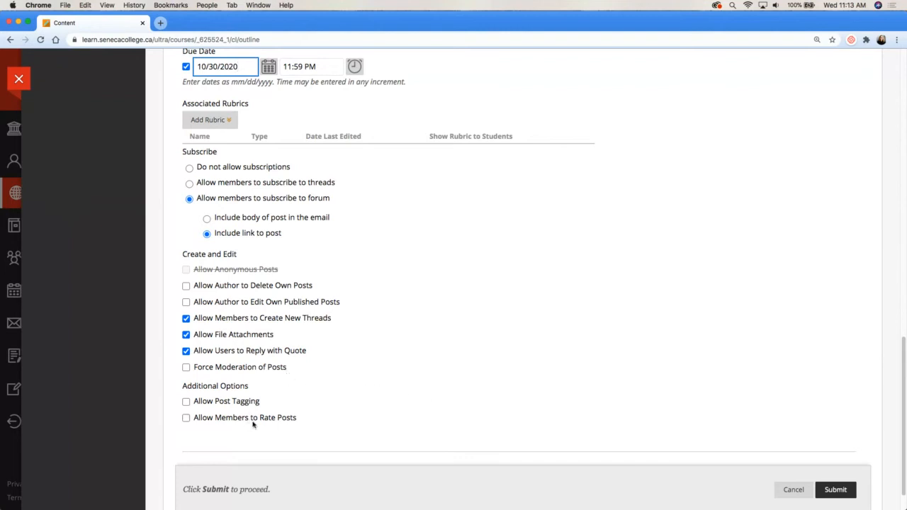
scroll(367, 413, down, 1)
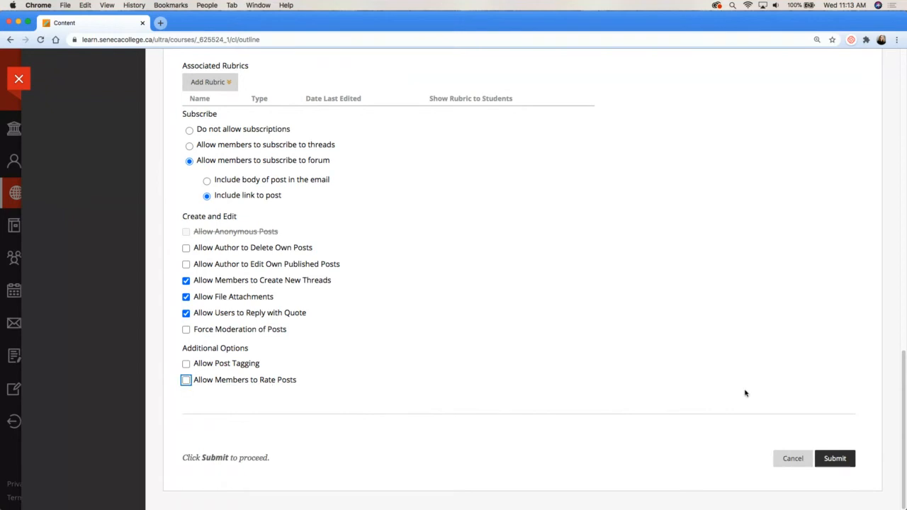
click(746, 393)
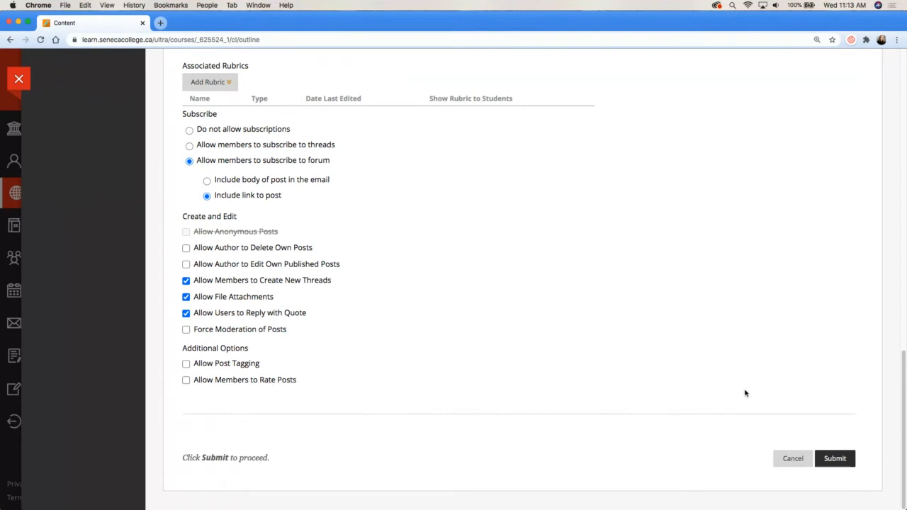
click(837, 459)
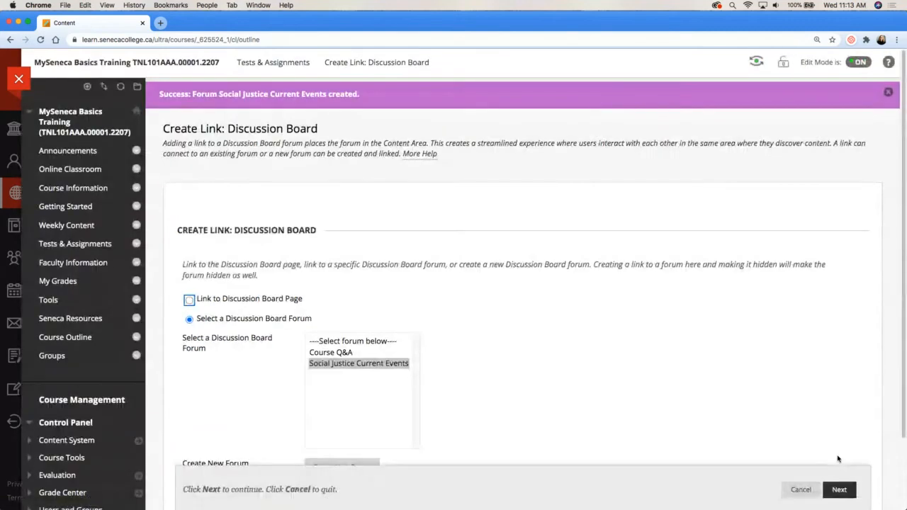
Create the discussion board link to the Social Justice Current Events forum, keeping its name and default availability options
scroll(800, 388, down, 3)
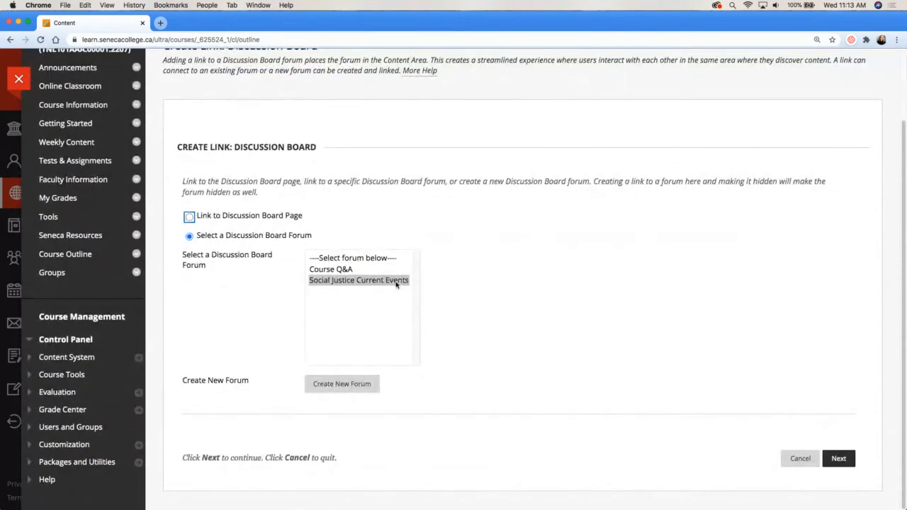
click(839, 459)
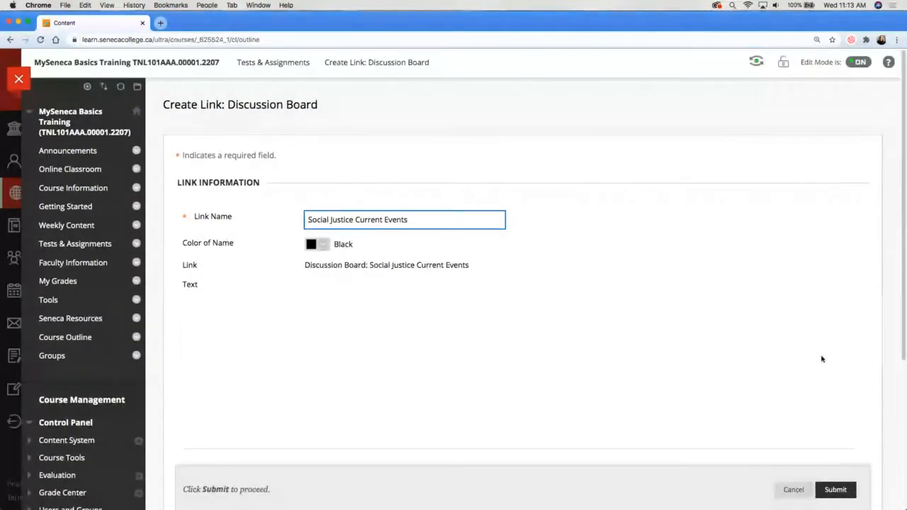
scroll(822, 360, down, 5)
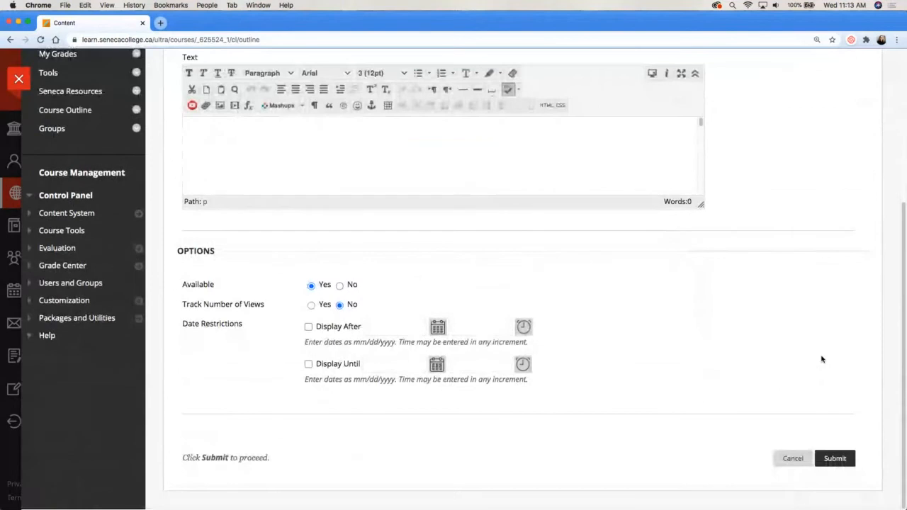
click(834, 460)
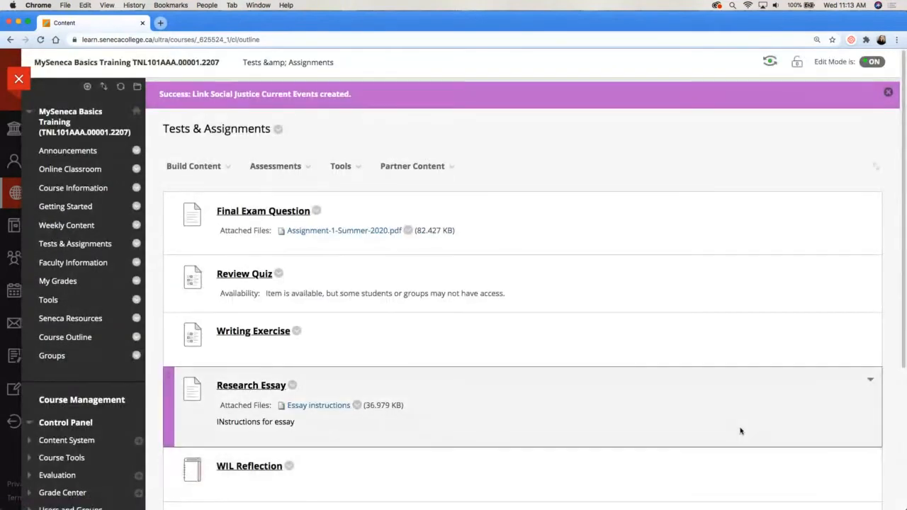
Enter student preview and open the Social Justice Current Events discussion forum from Tests & Assignments
scroll(740, 430, down, 2)
scroll(741, 430, down, 3)
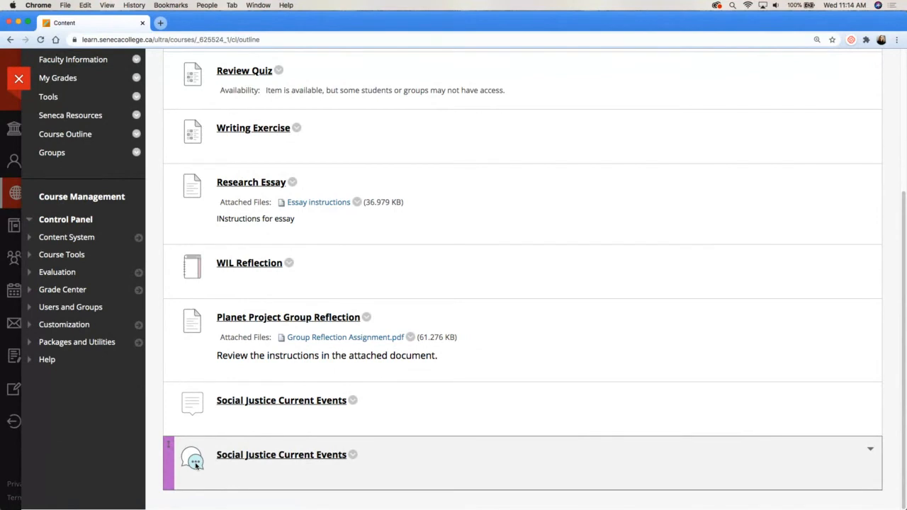
scroll(678, 215, up, 5)
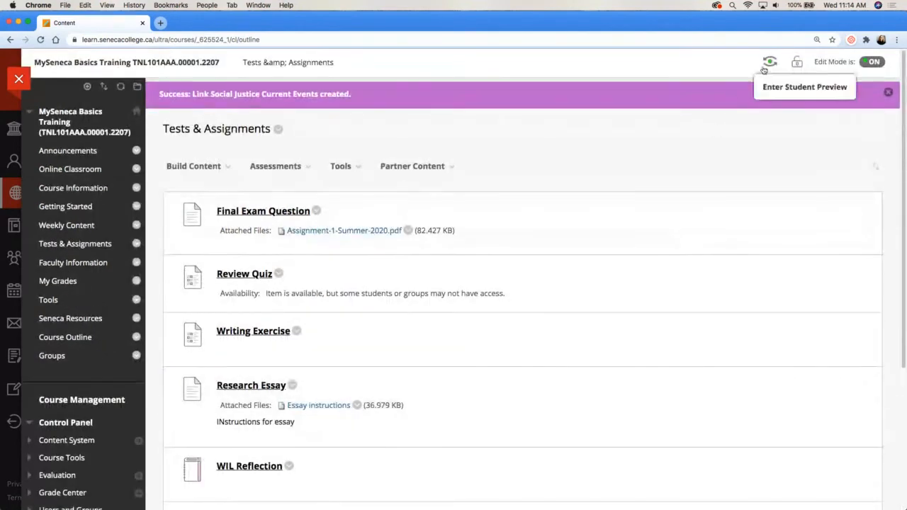
click(764, 65)
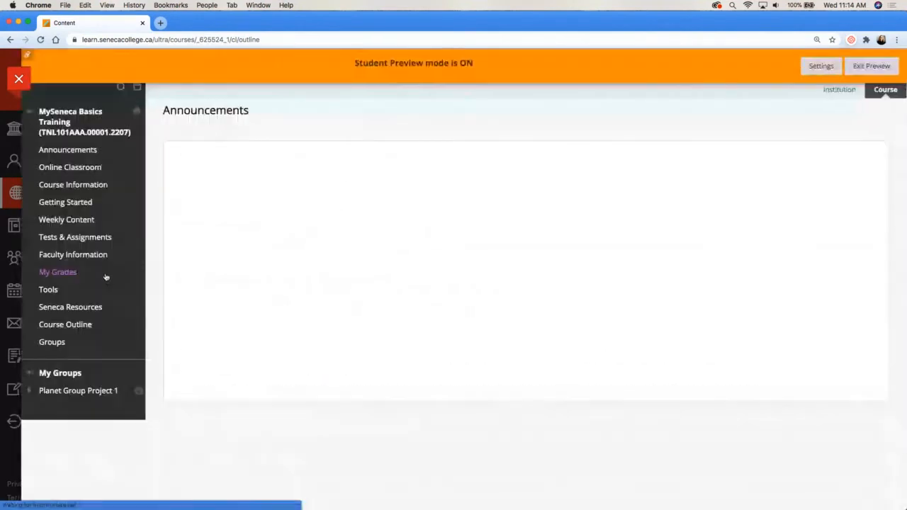
click(95, 263)
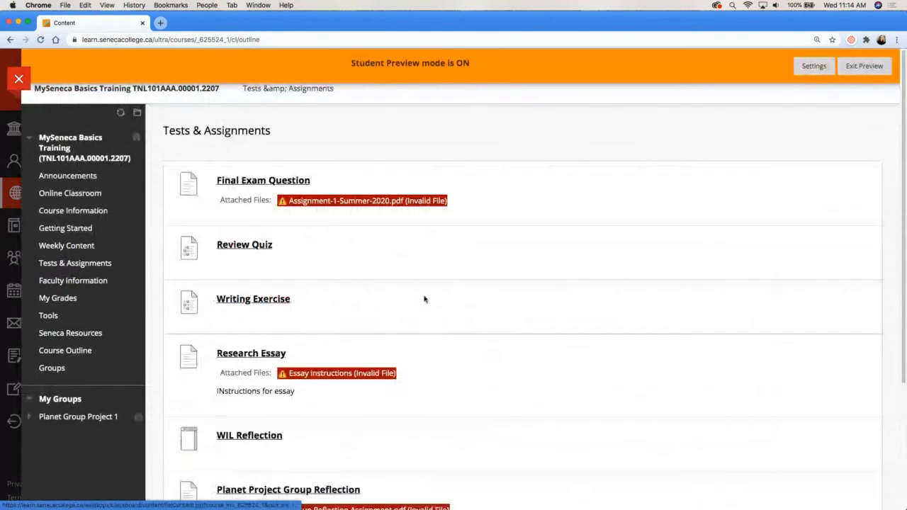
scroll(488, 302, down, 5)
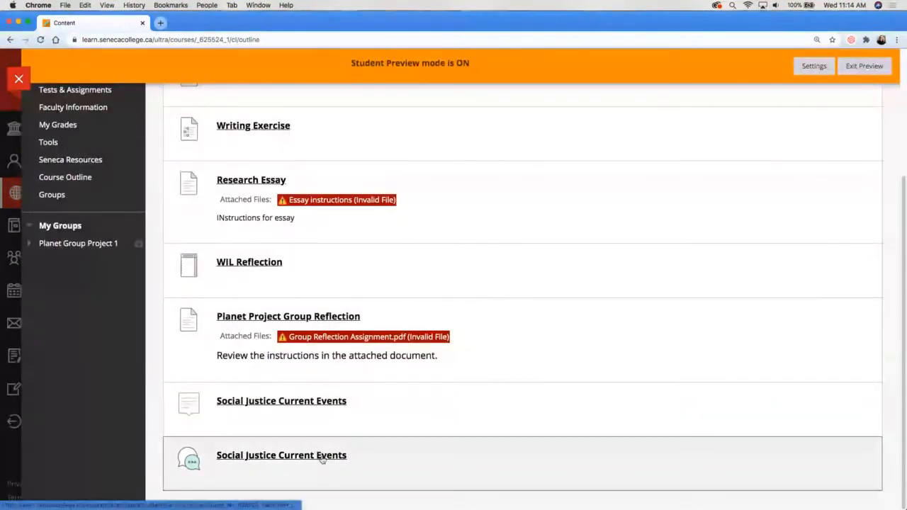
click(322, 457)
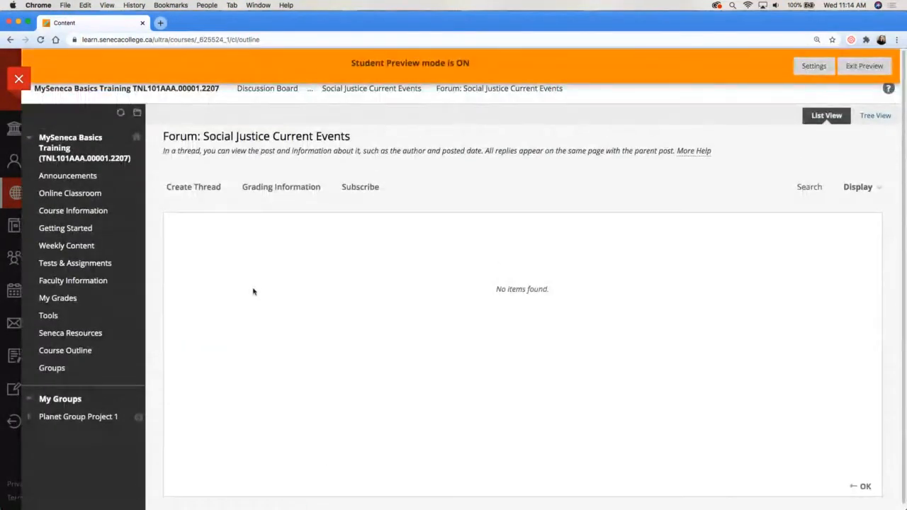
Create a forum thread with the subject "This is my topic" and the message "This is my question", and submit it
click(202, 190)
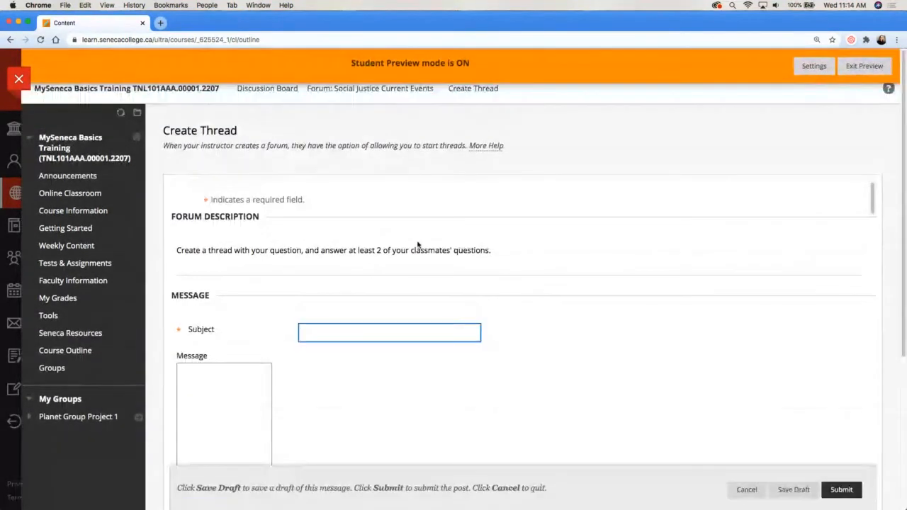
text(This is my)
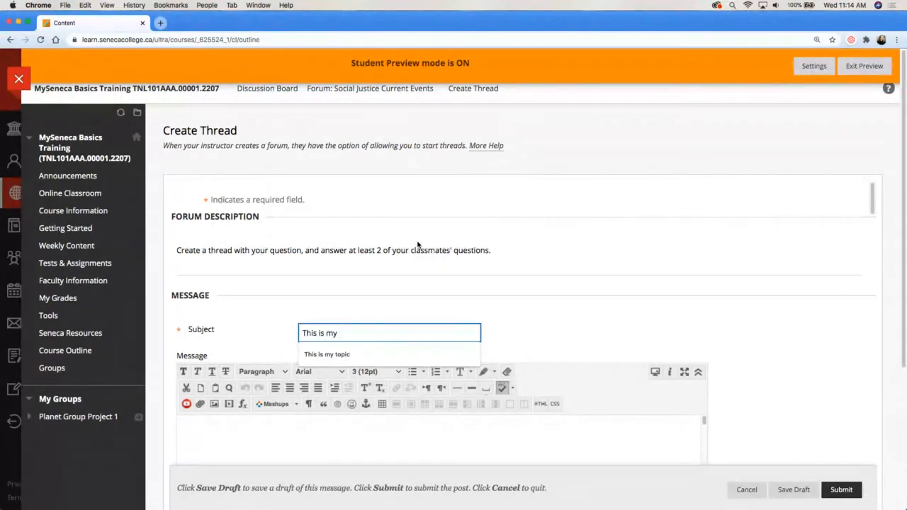
text( topic)
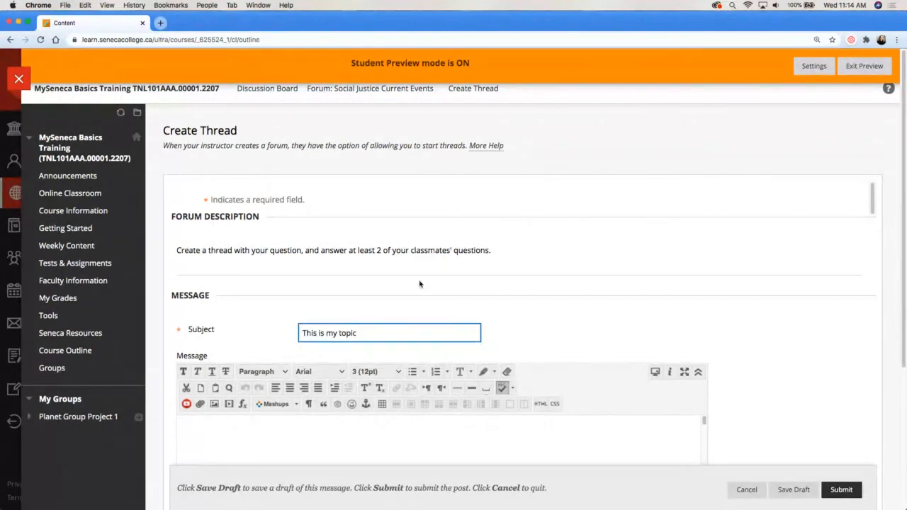
click(415, 426)
text(This is my question)
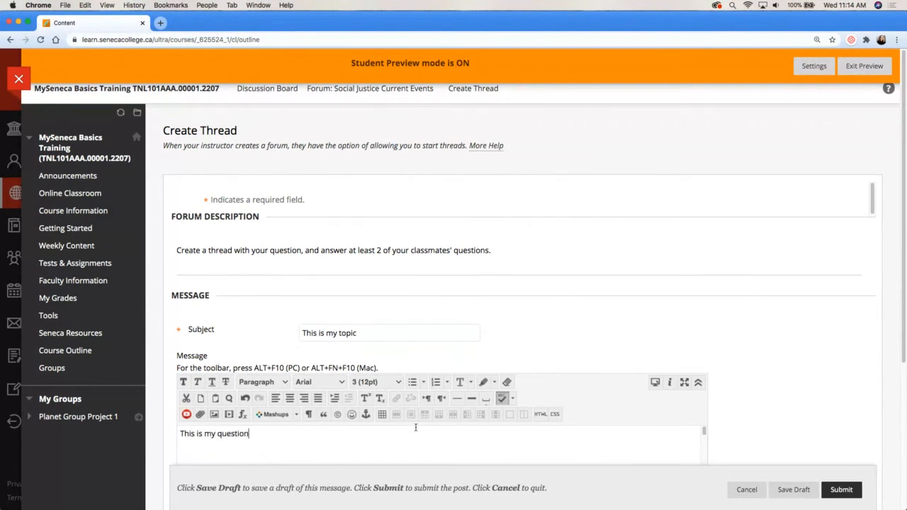
scroll(799, 359, down, 5)
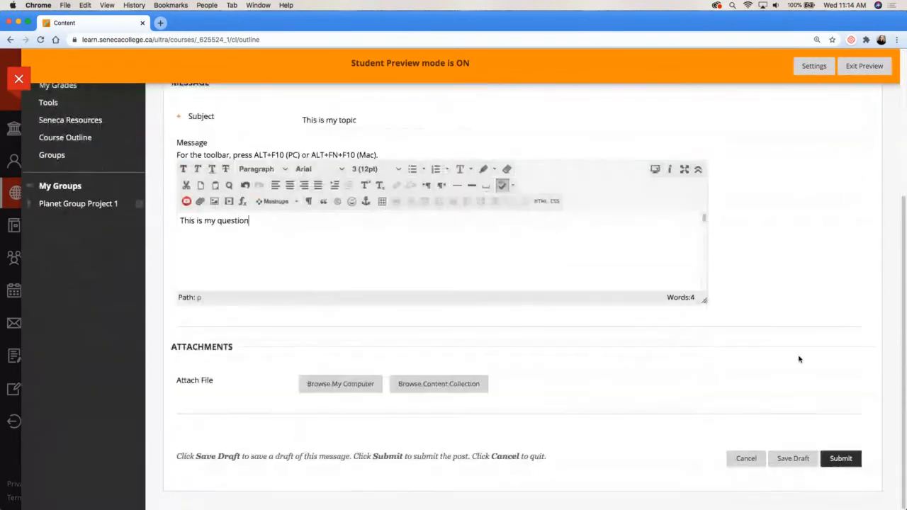
click(839, 458)
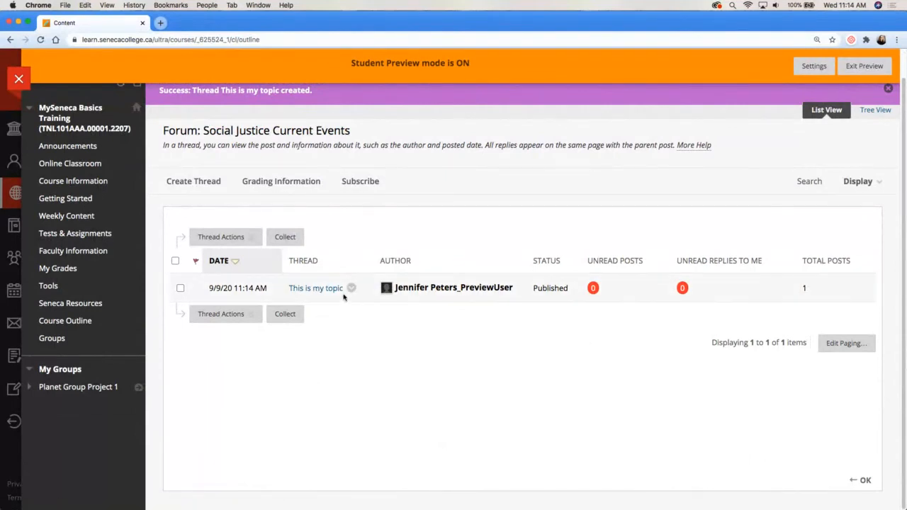
Open the "This is my topic" thread and submit the reply "This is my answer"
click(315, 289)
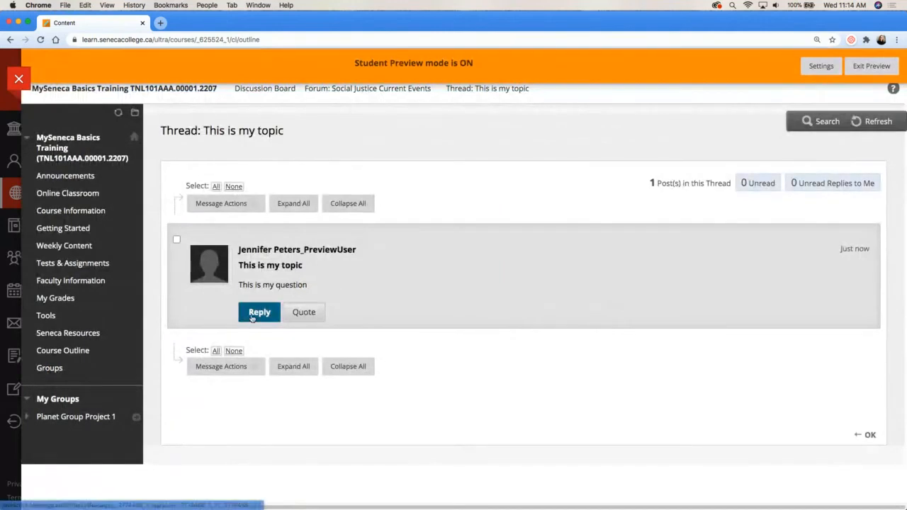
click(258, 312)
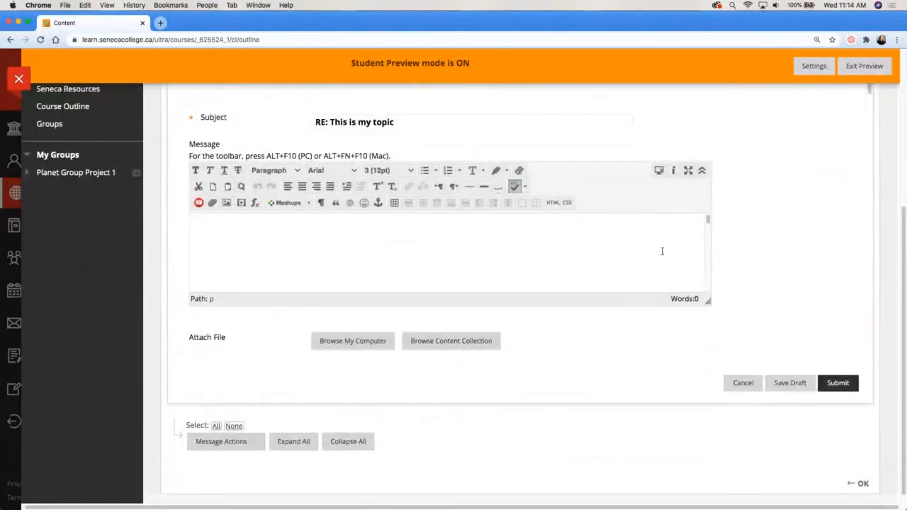
text(This is my )
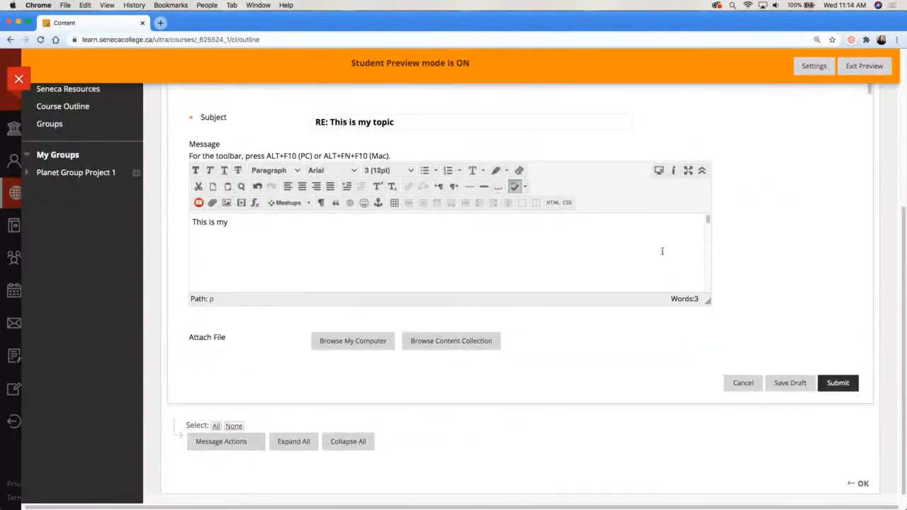
text(answer)
click(846, 383)
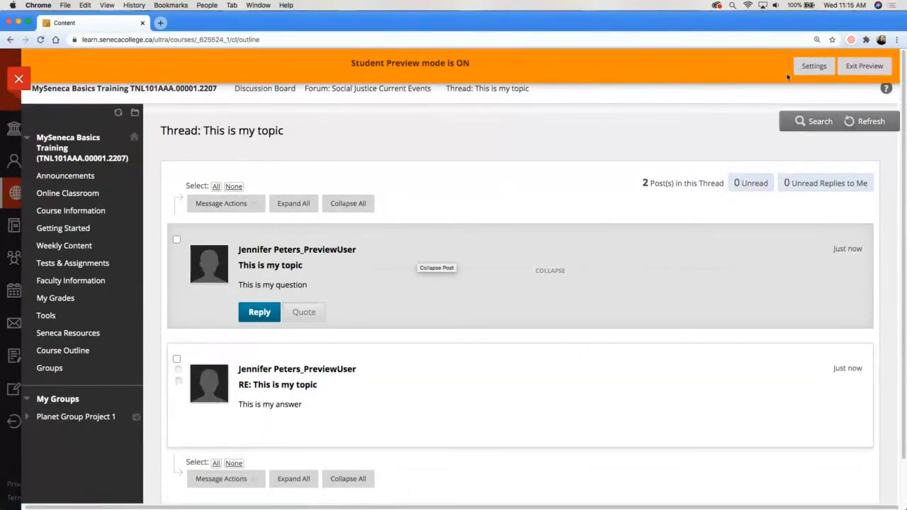
Exit student preview and open the preview student's Social Justice Current Events discussion attempt from the Needs Grading list
click(864, 68)
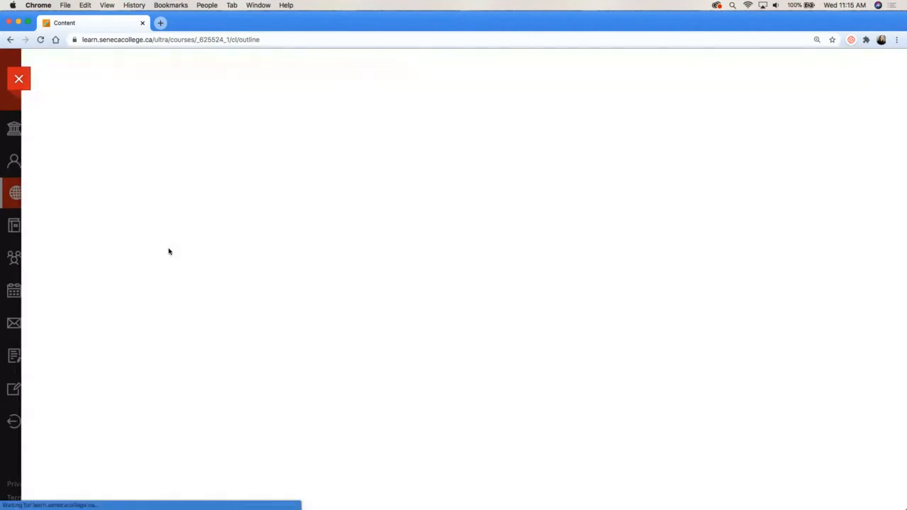
scroll(144, 301, down, 2)
scroll(145, 301, down, 3)
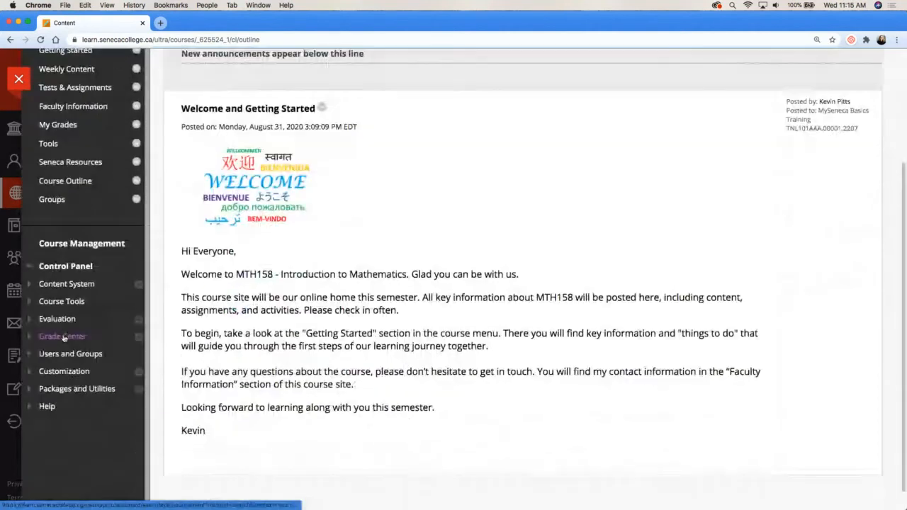
click(63, 332)
click(68, 366)
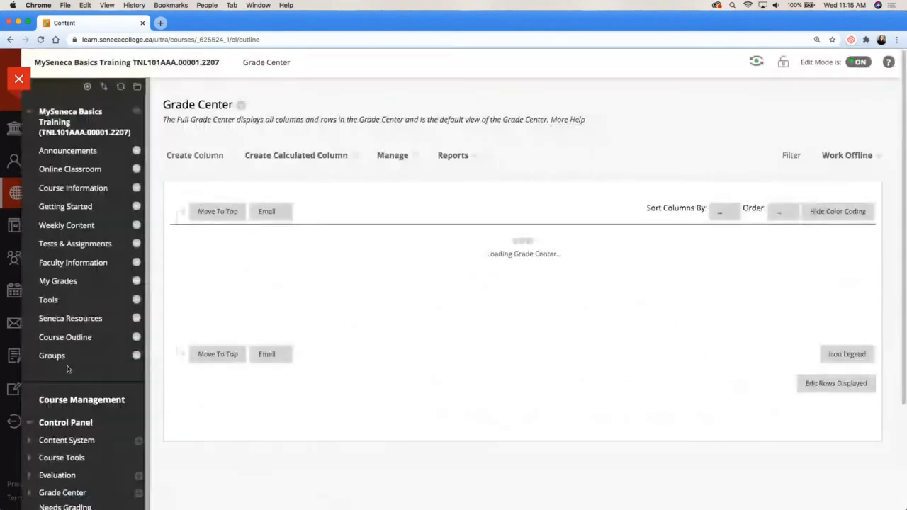
scroll(84, 414, down, 2)
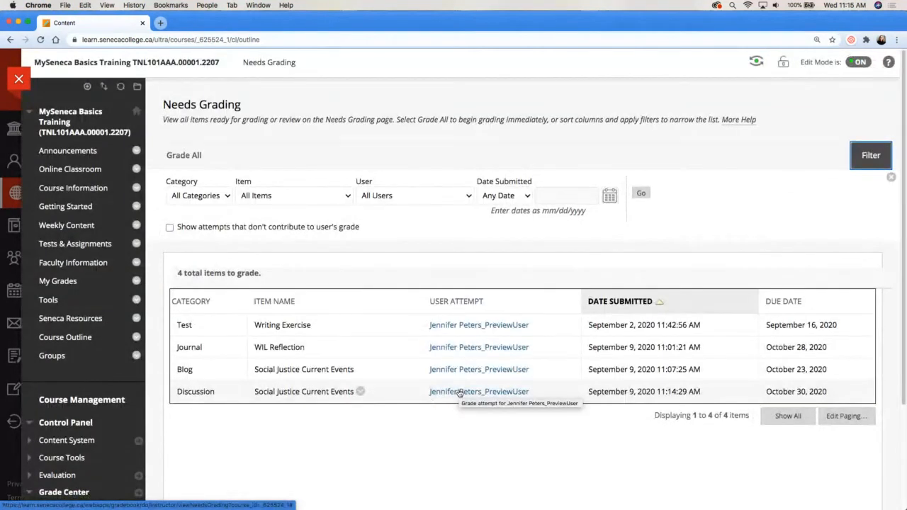
click(459, 392)
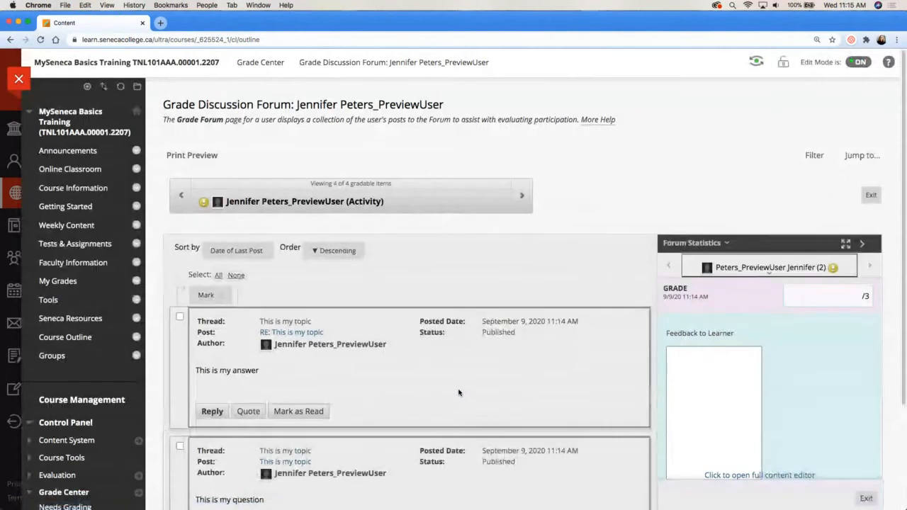
View the student's reply "RE: This is my topic" within its thread, and return to the forum grading page
scroll(458, 392, down, 5)
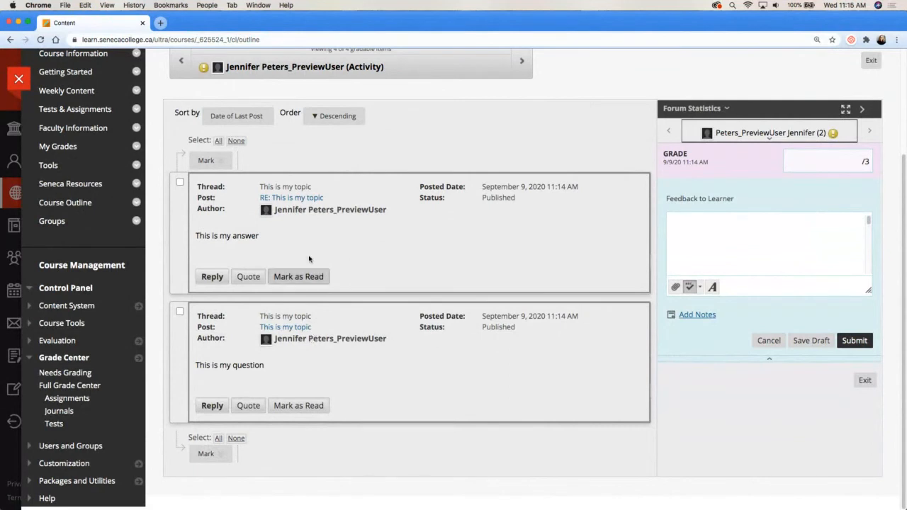
click(300, 200)
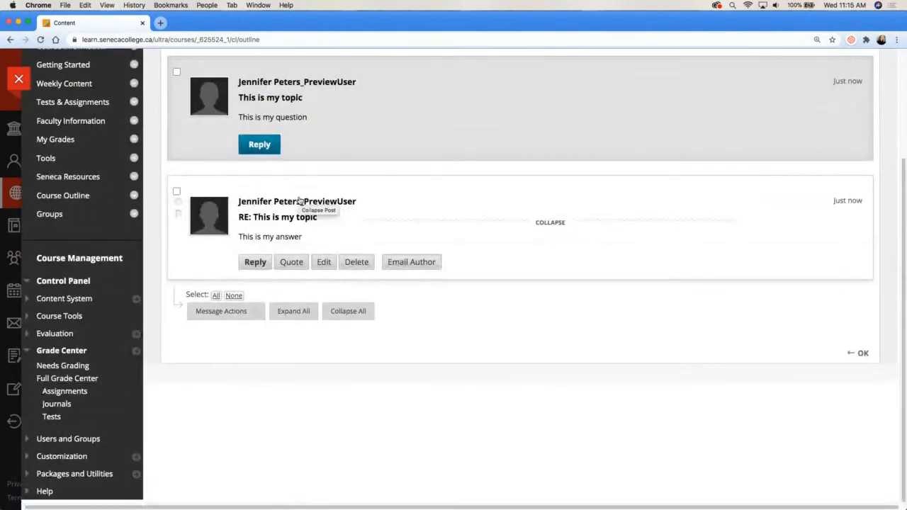
click(9, 40)
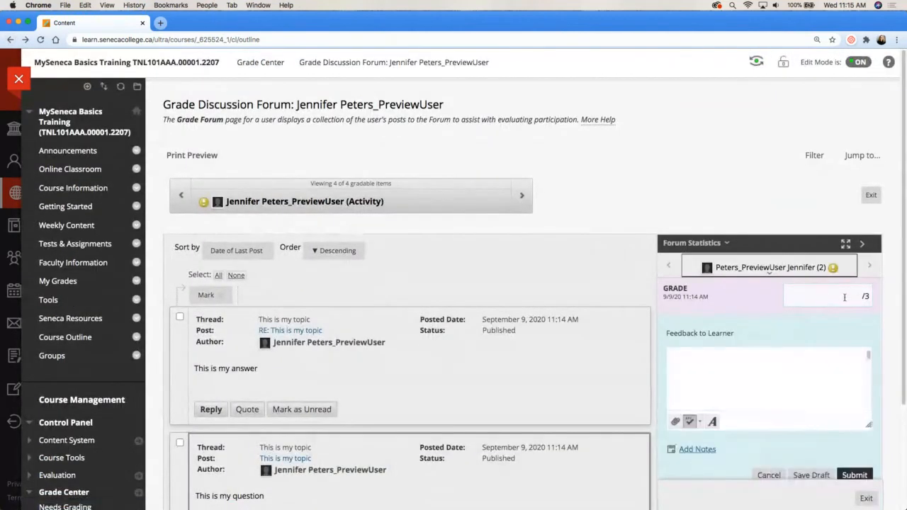
scroll(843, 296, down, 1)
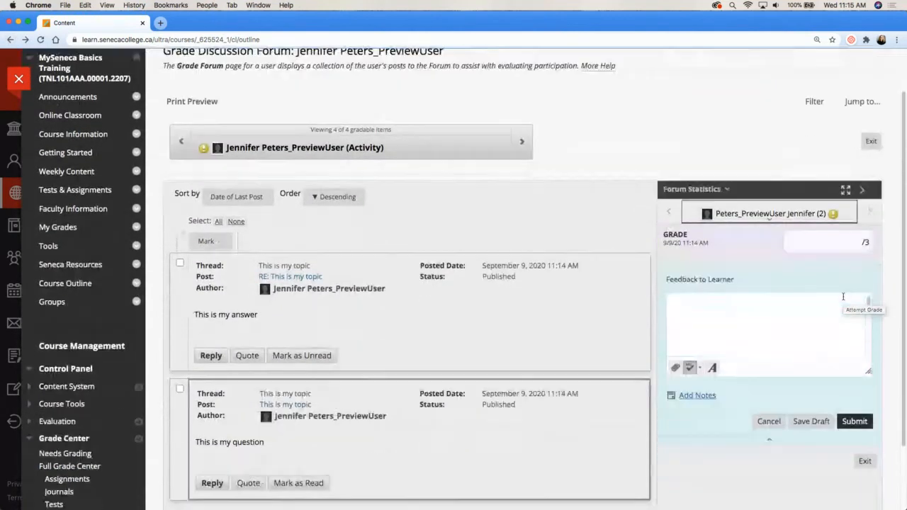
scroll(843, 296, up, 1)
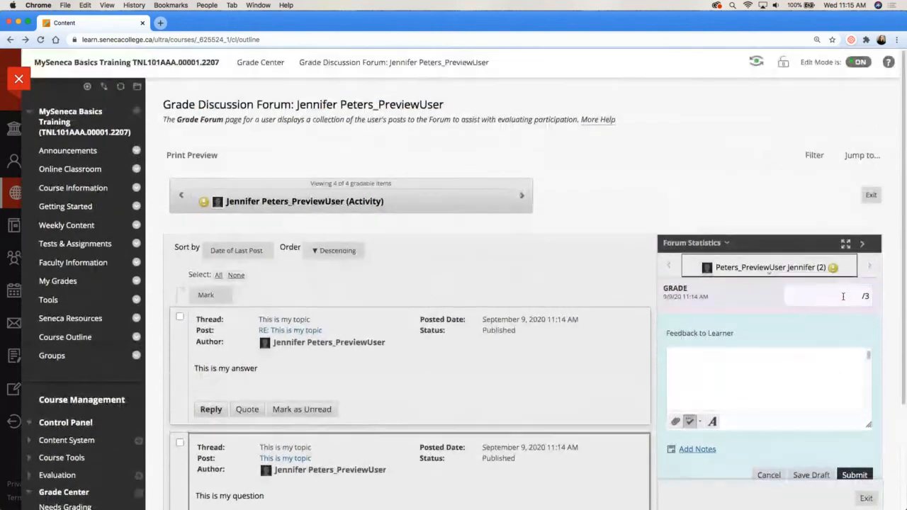
Open the course's Discussion Board tool and display the forums of the TNL101AAA.00001.2207 board
click(84, 458)
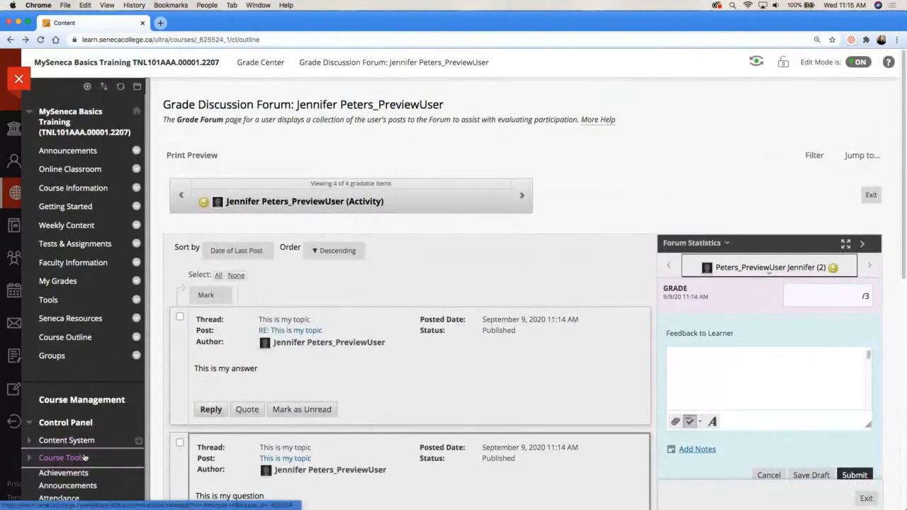
scroll(83, 458, down, 5)
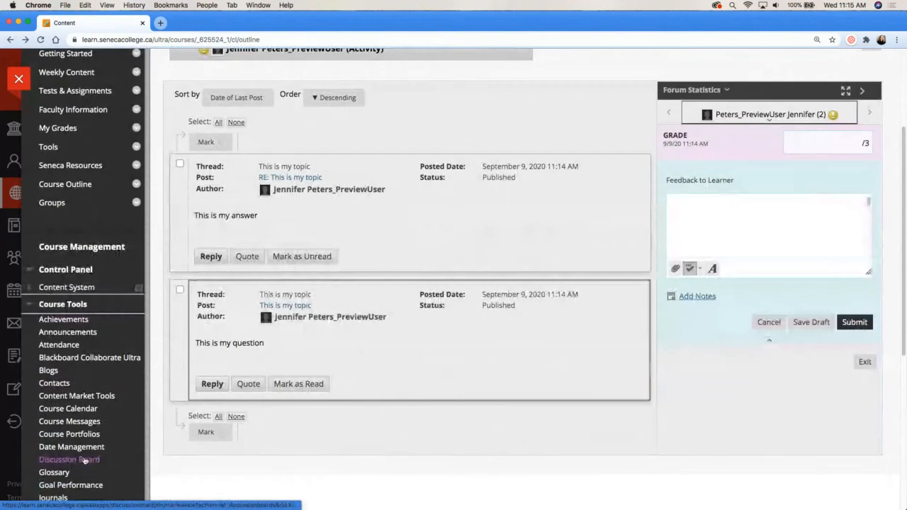
click(83, 462)
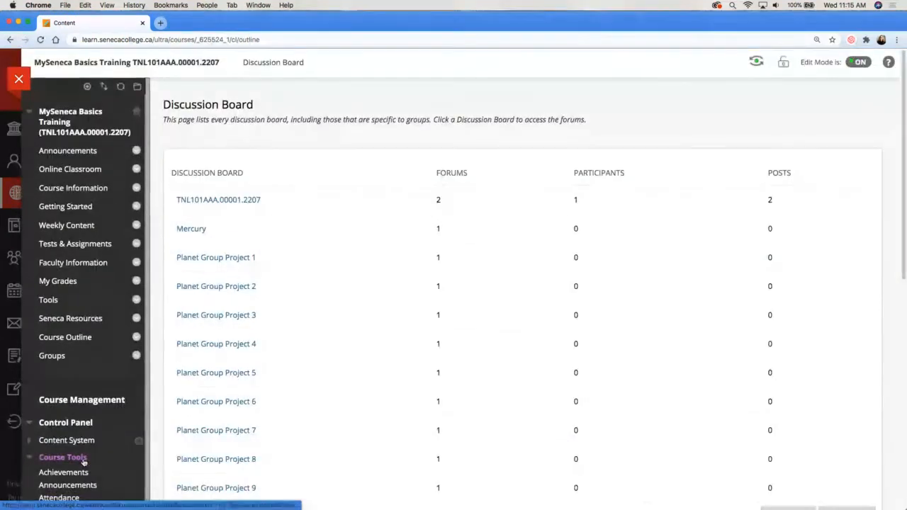
scroll(280, 296, down, 5)
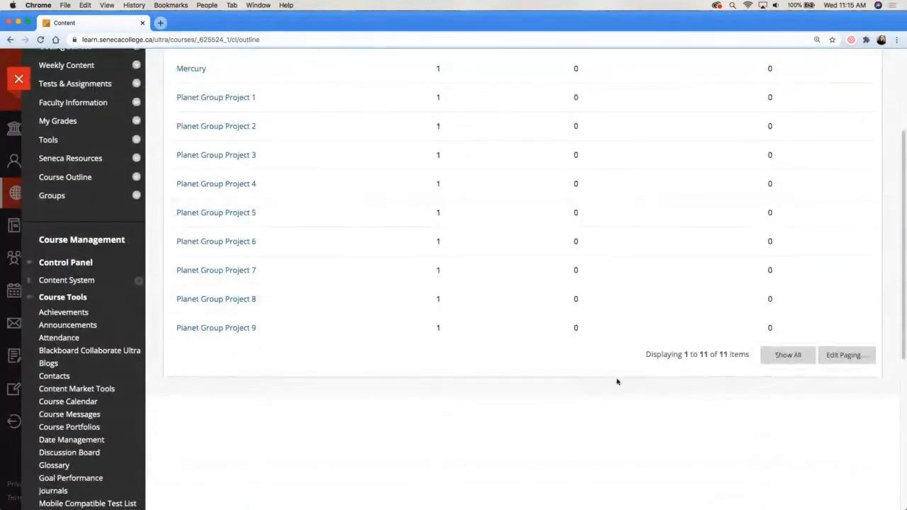
click(778, 360)
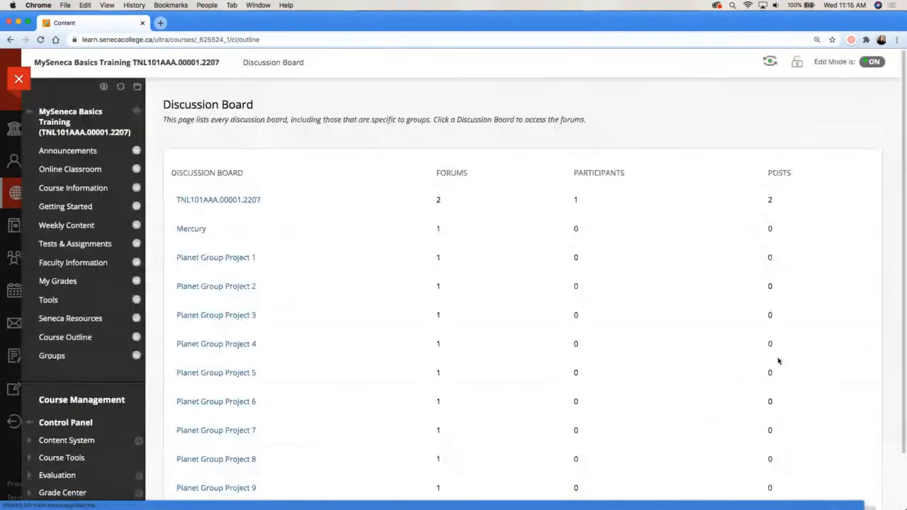
scroll(368, 313, down, 3)
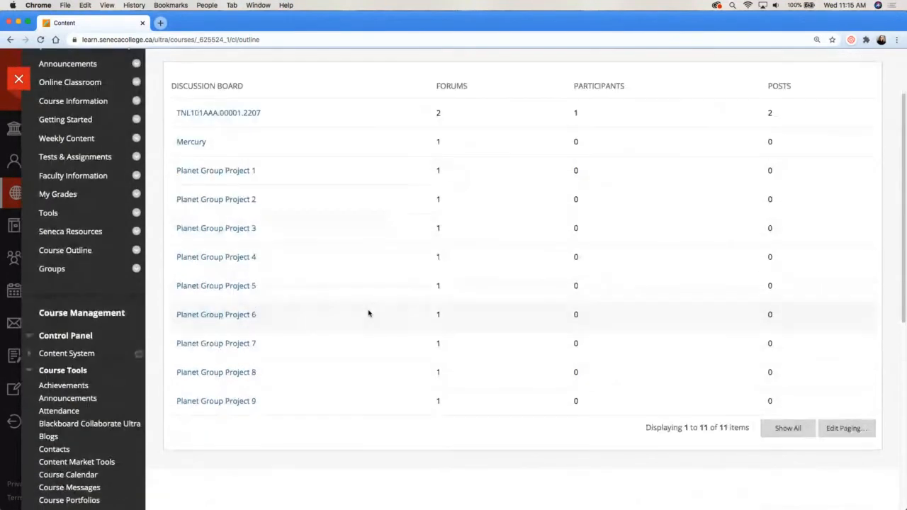
scroll(369, 313, up, 1)
scroll(369, 313, up, 3)
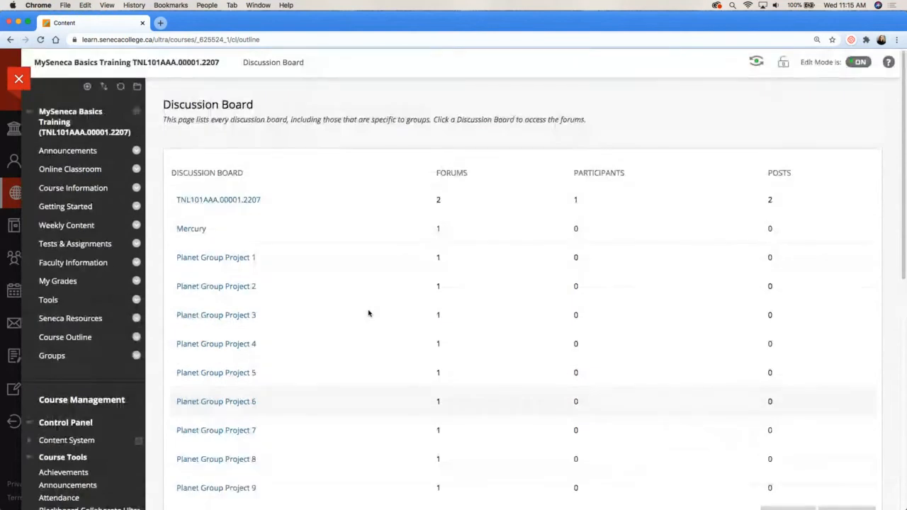
click(251, 202)
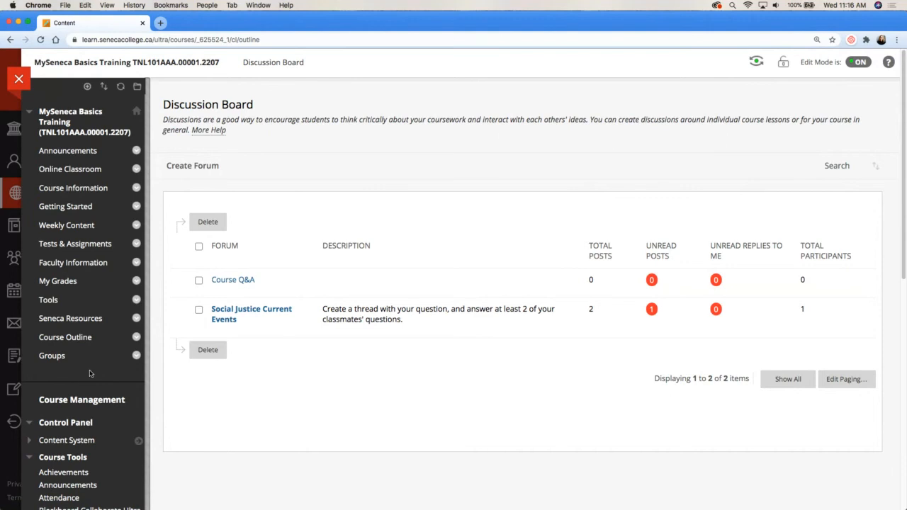
Add a course link to the course menu pointing to the Course Q&A discussion forum, and make it available to users
click(87, 87)
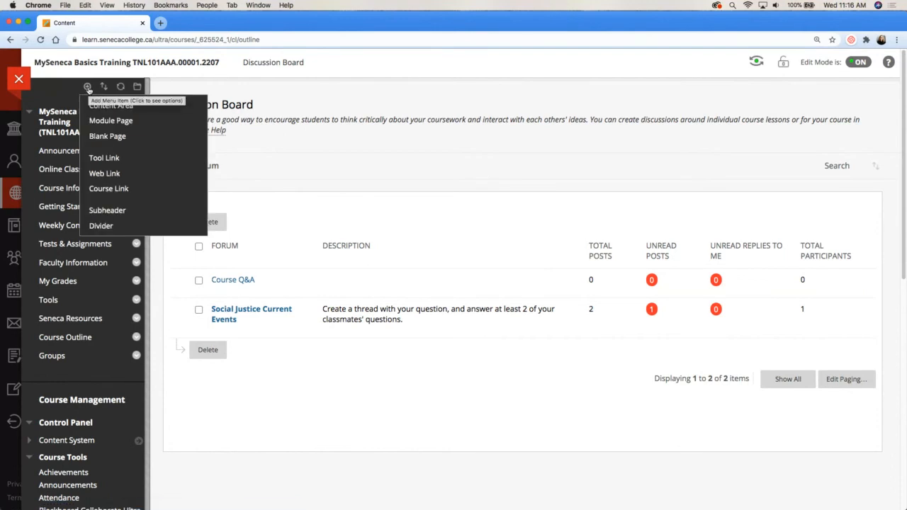
click(110, 188)
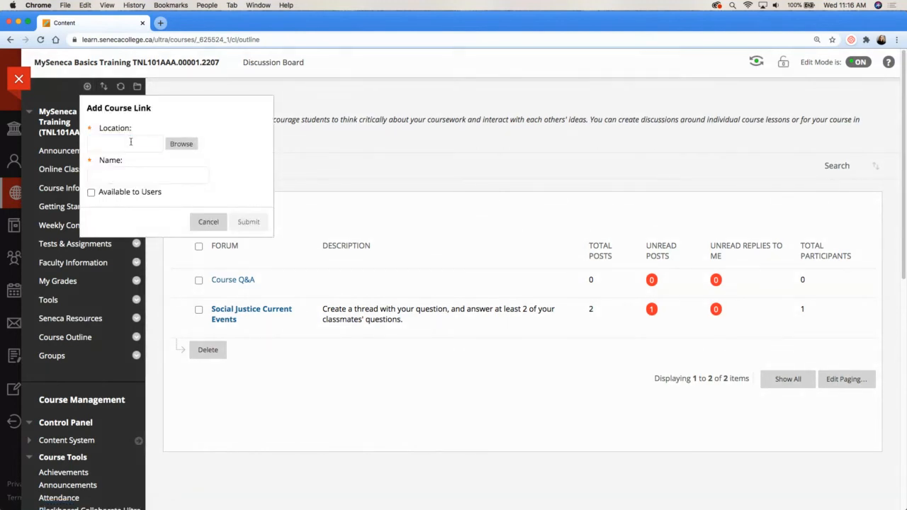
scroll(130, 141, down, 6)
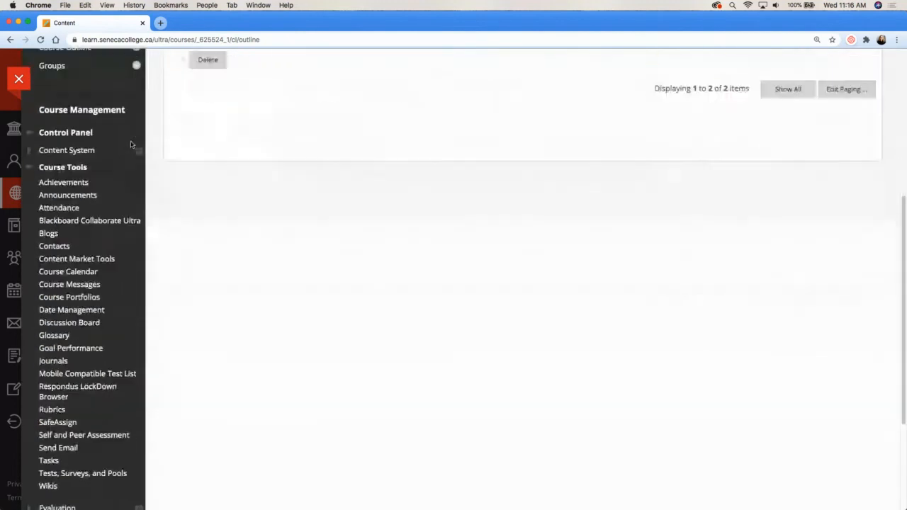
scroll(220, 186, up, 6)
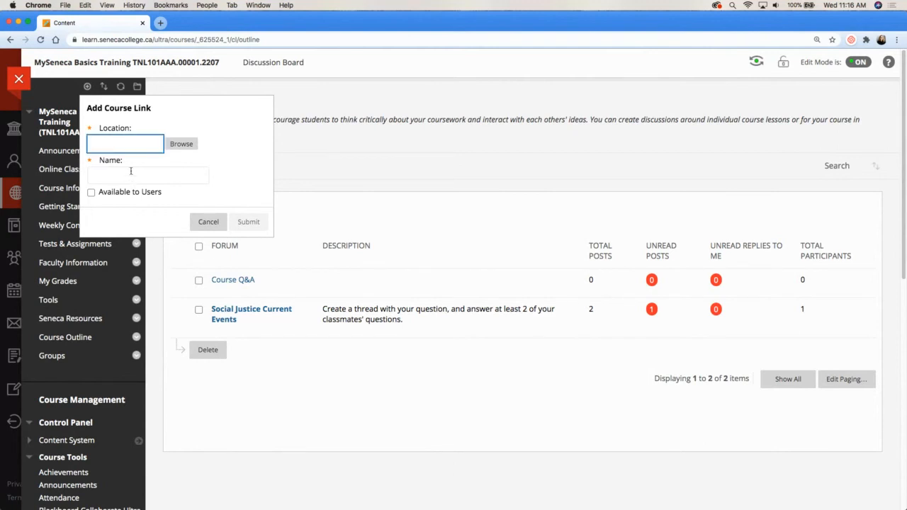
click(134, 172)
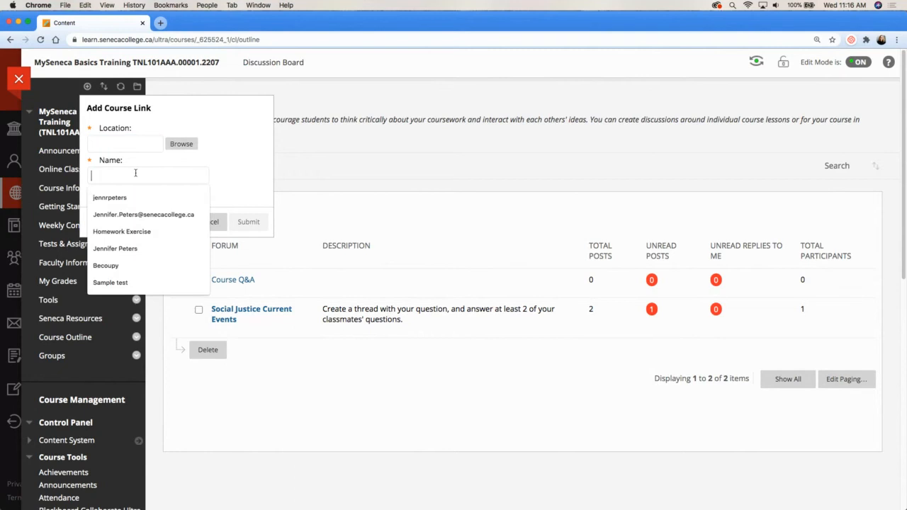
click(182, 144)
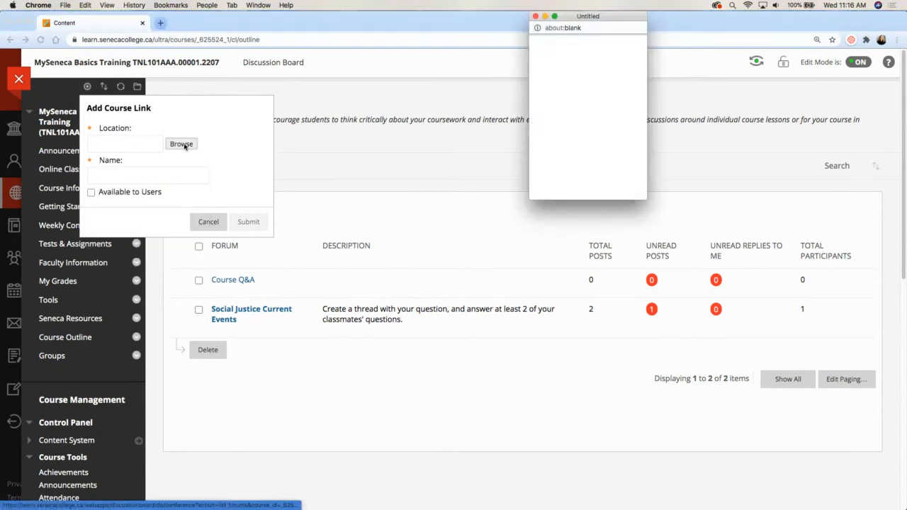
drag(646, 201, 729, 316)
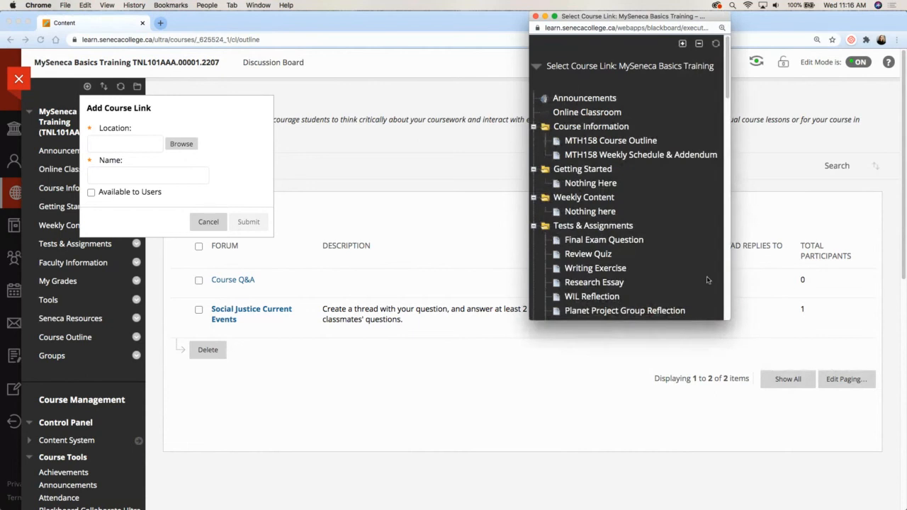
scroll(665, 275, down, 10)
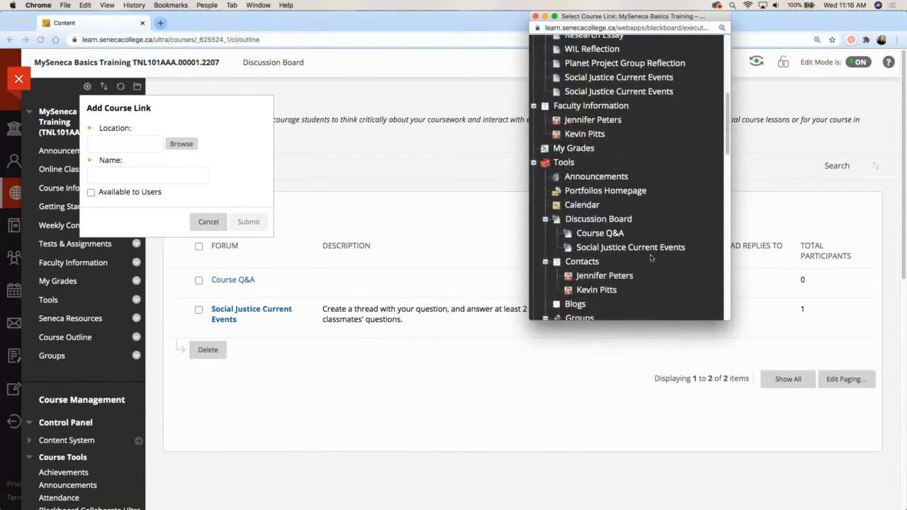
click(591, 235)
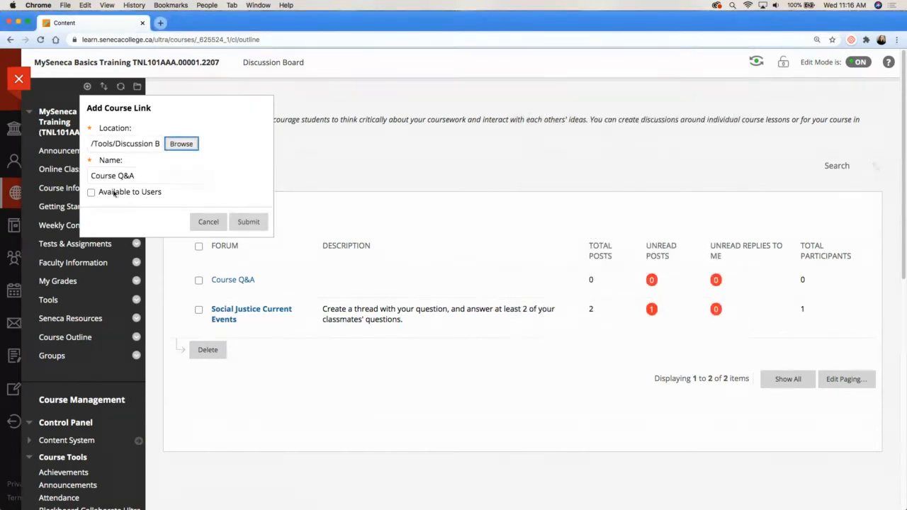
click(91, 192)
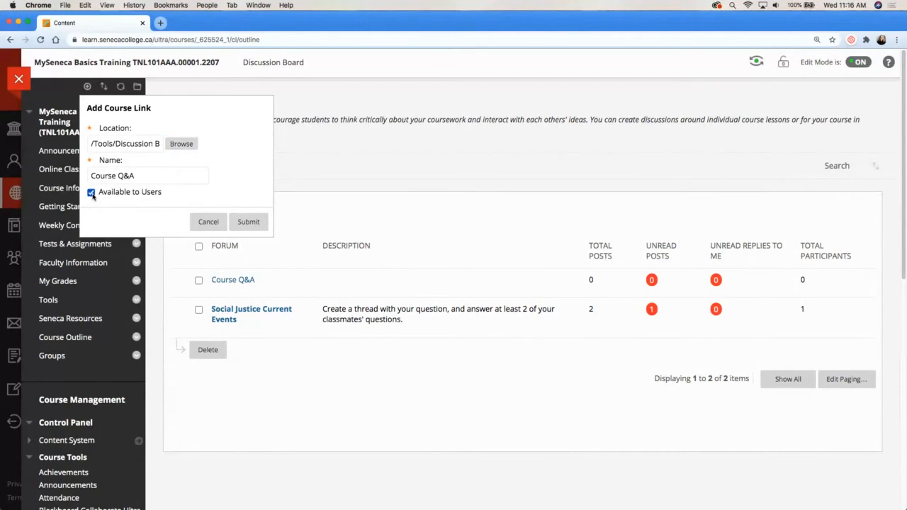
click(249, 222)
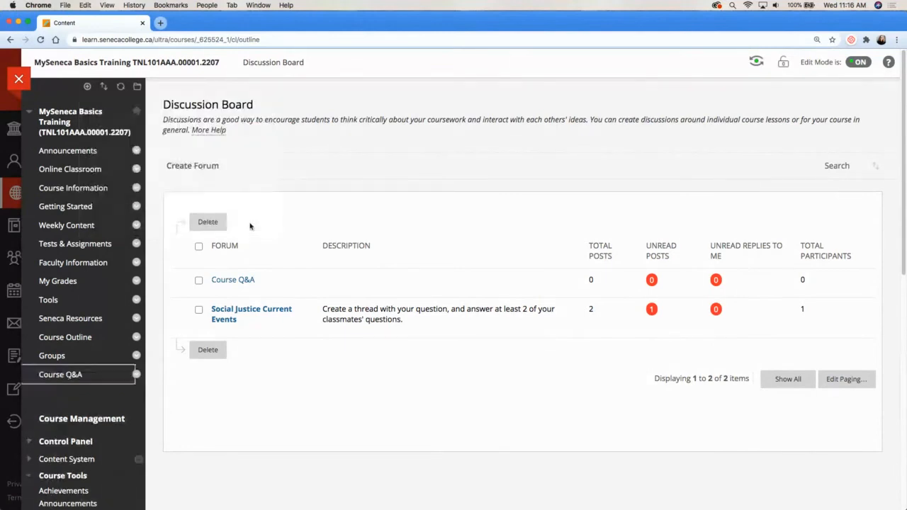
Open the Course Q&A forum from the course menu and submit a thread with the subject "When is our weekly meeting?"
click(71, 378)
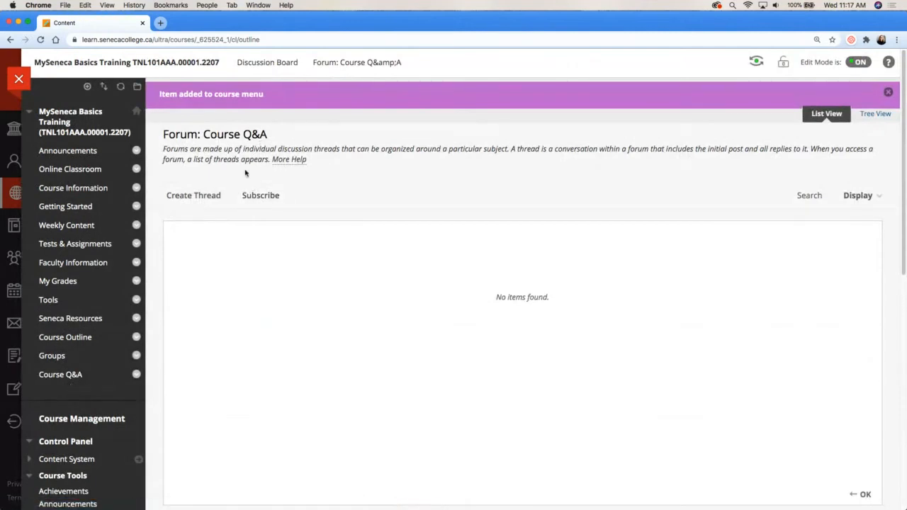
click(206, 201)
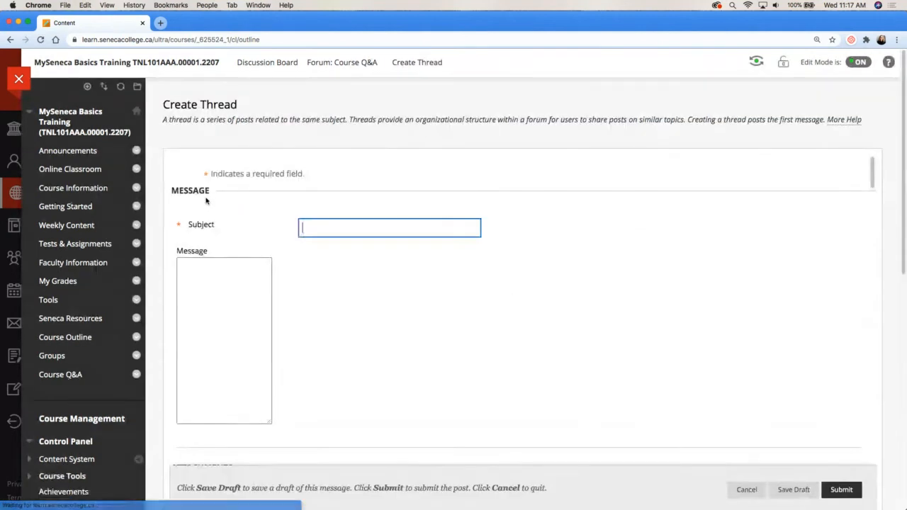
text(W)
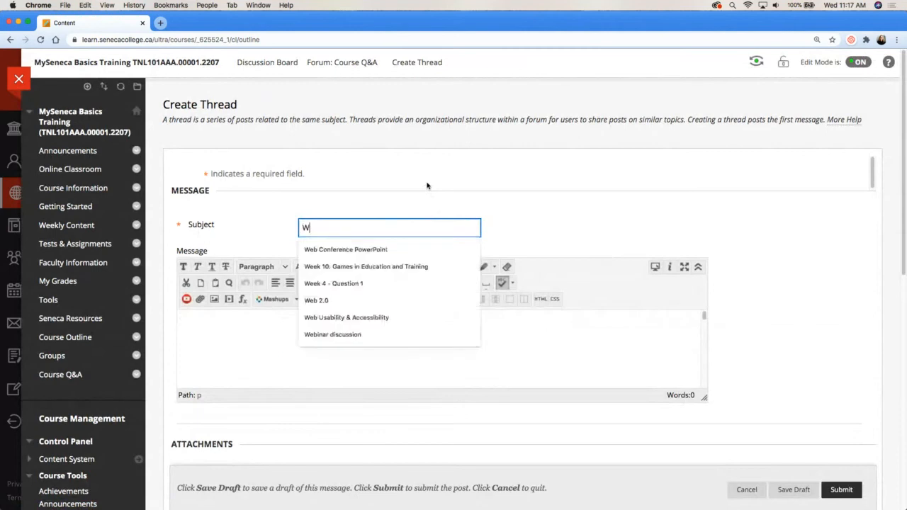
text(hen is our )
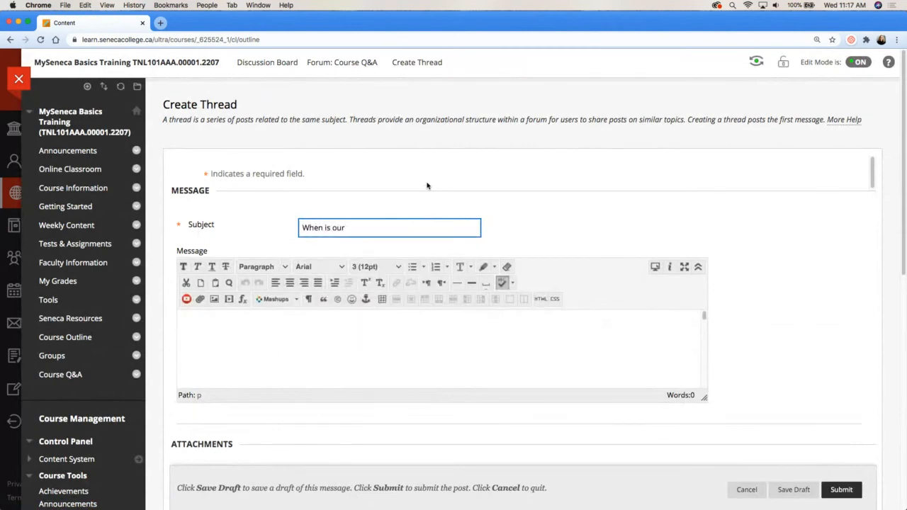
text(weeky)
key(BackSpace)
key(BackSpace)
text(kly meeting?)
click(842, 490)
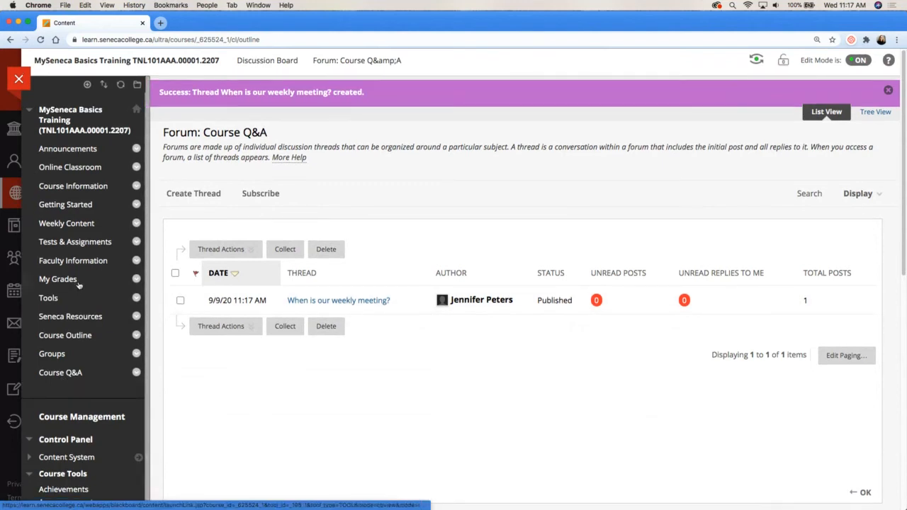
Open the "This is my topic" thread in the Social Justice Current Events discussion forum under Tests & Assignments
click(64, 243)
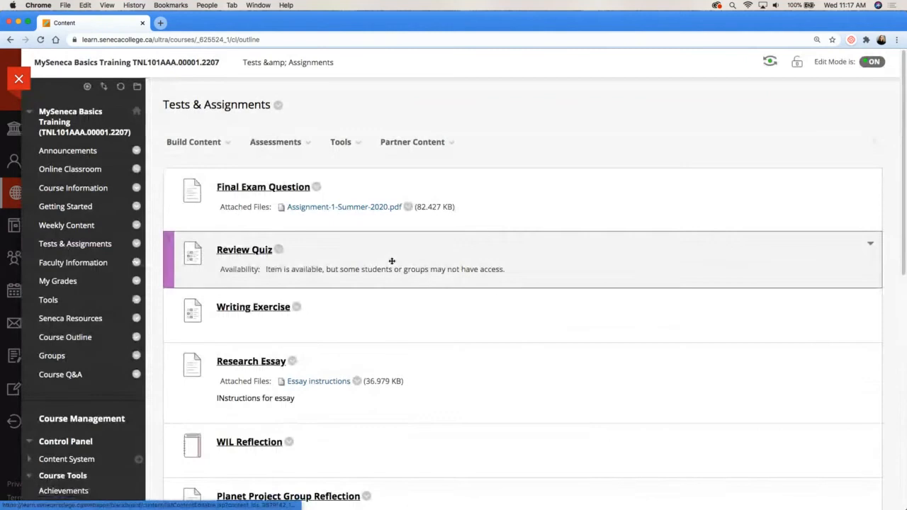
scroll(392, 261, down, 2)
scroll(392, 261, down, 5)
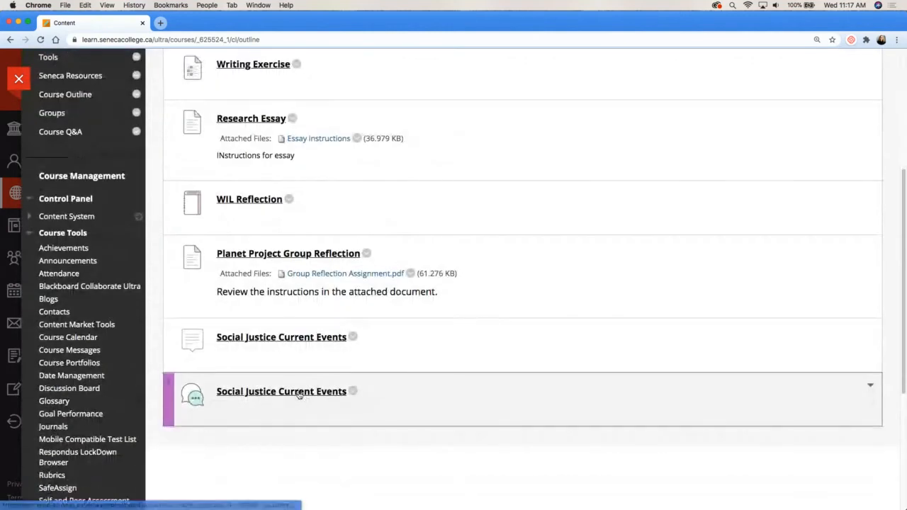
click(299, 394)
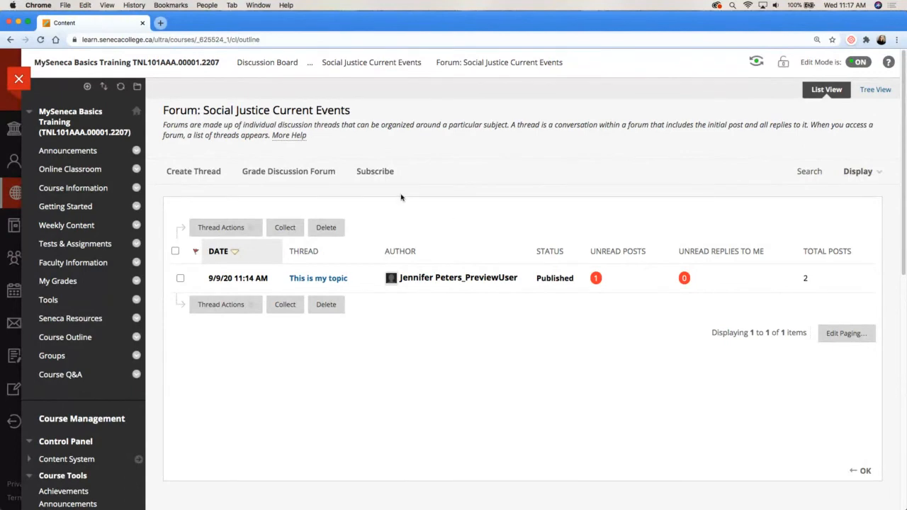
click(328, 278)
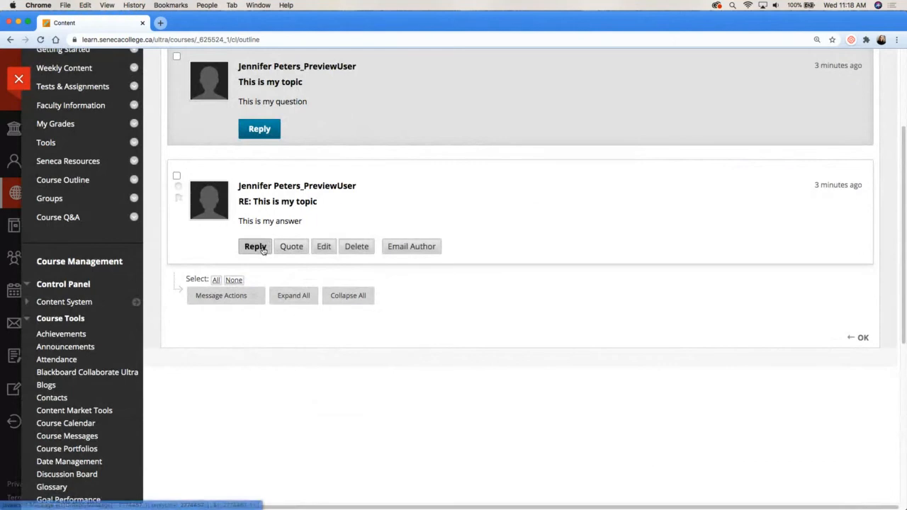
Start a reply to the "This is my answer" post and search for a YouTube video mashup on "business writing"
click(256, 246)
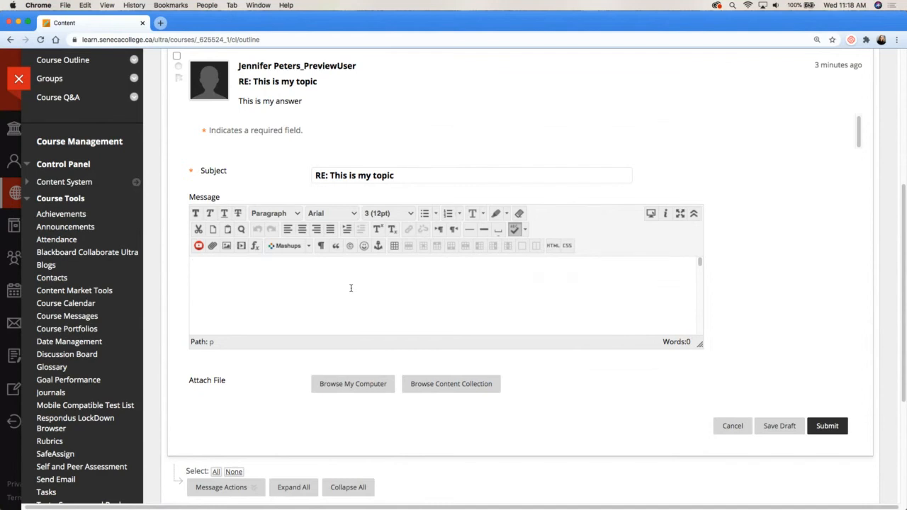
click(309, 251)
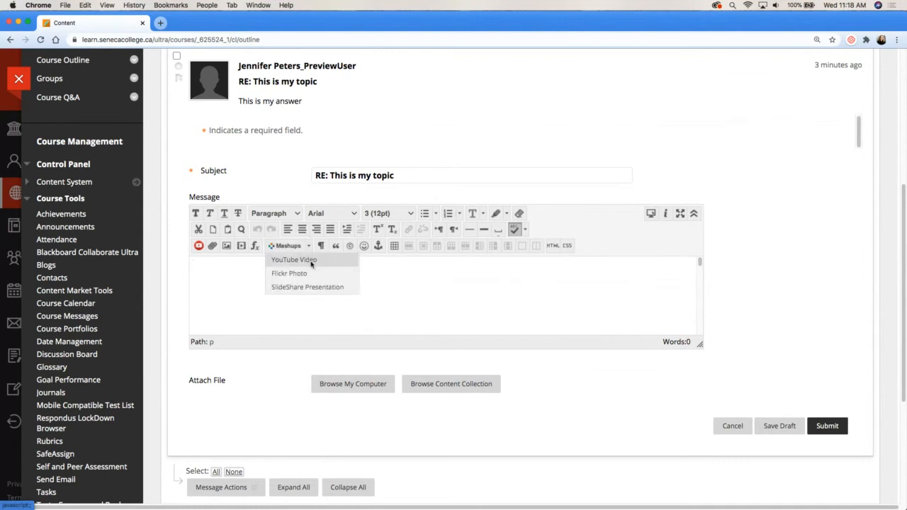
click(310, 264)
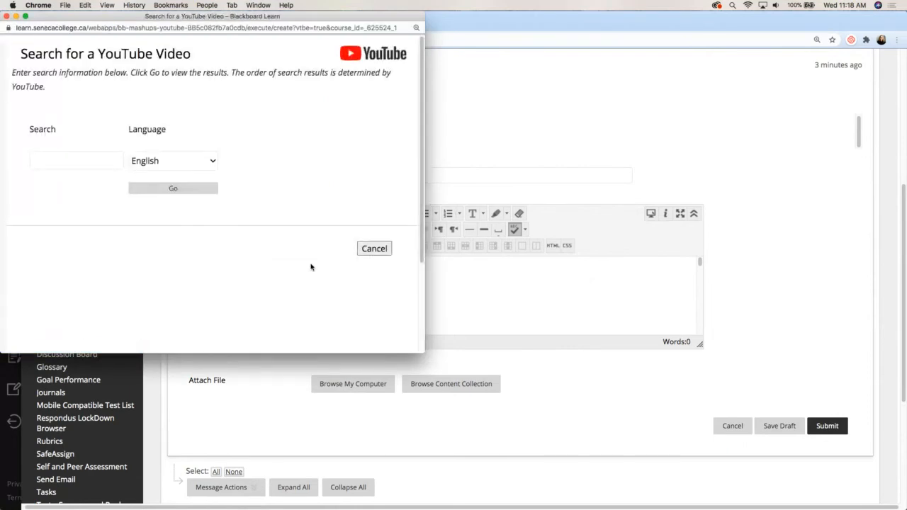
click(81, 166)
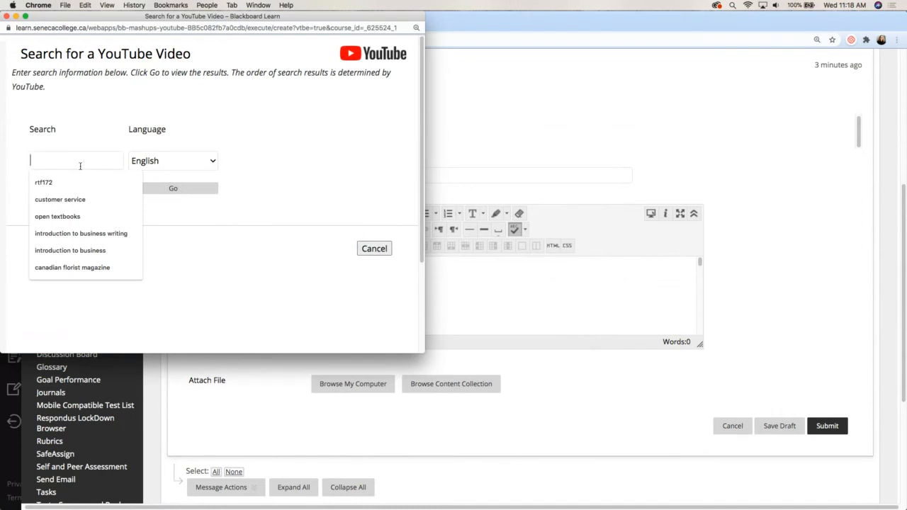
text(business )
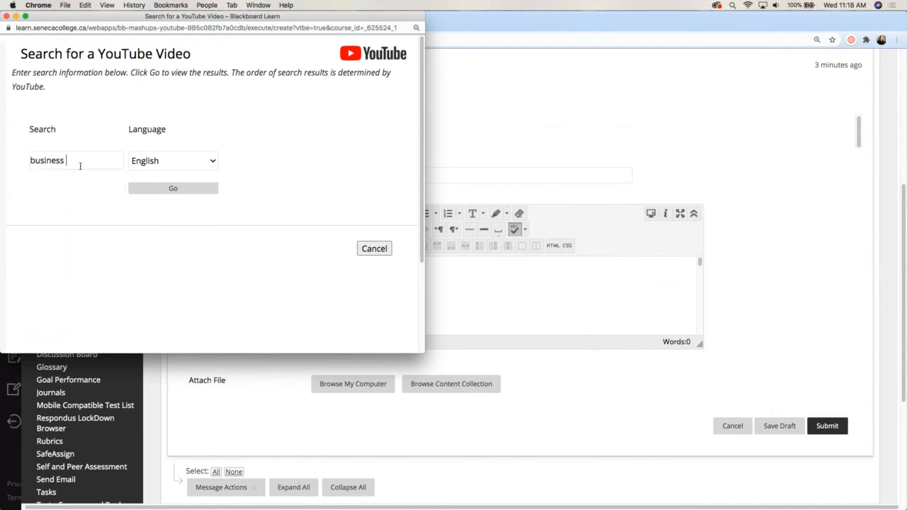
text(writing)
key(Return)
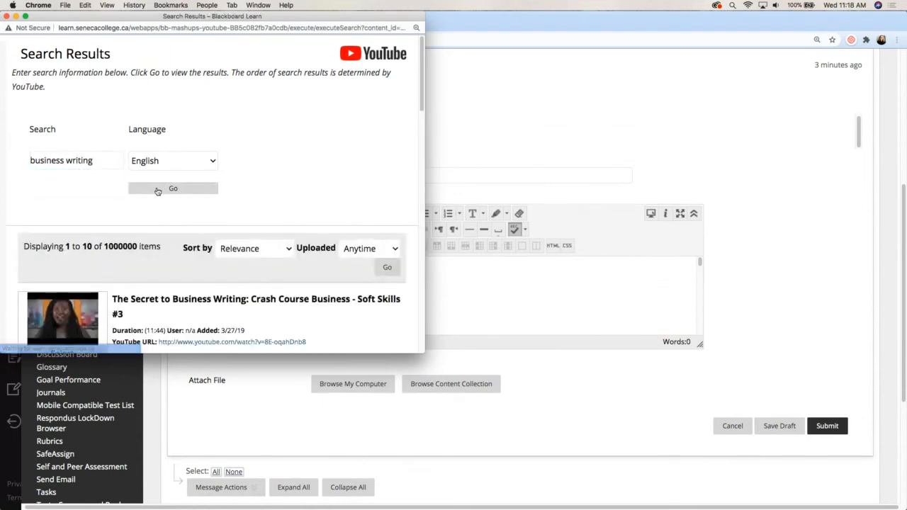
Choose the video "Introduction to Business Writing: Rules v. Guidelines" from the YouTube search results for the mashup
scroll(157, 191, down, 3)
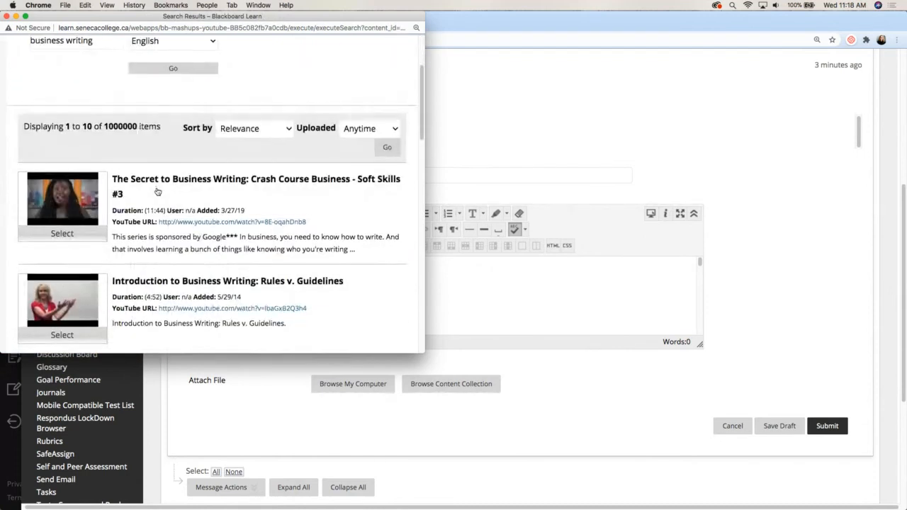
scroll(158, 191, down, 2)
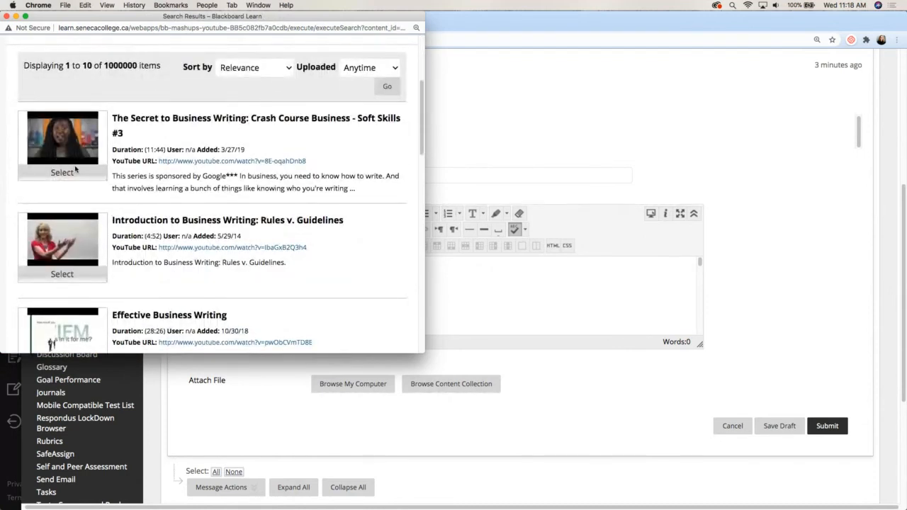
scroll(164, 229, down, 1)
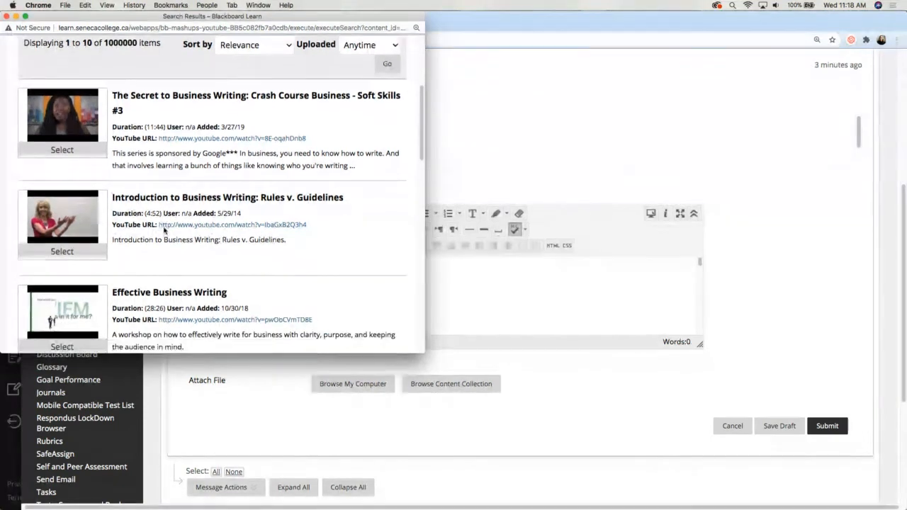
click(63, 252)
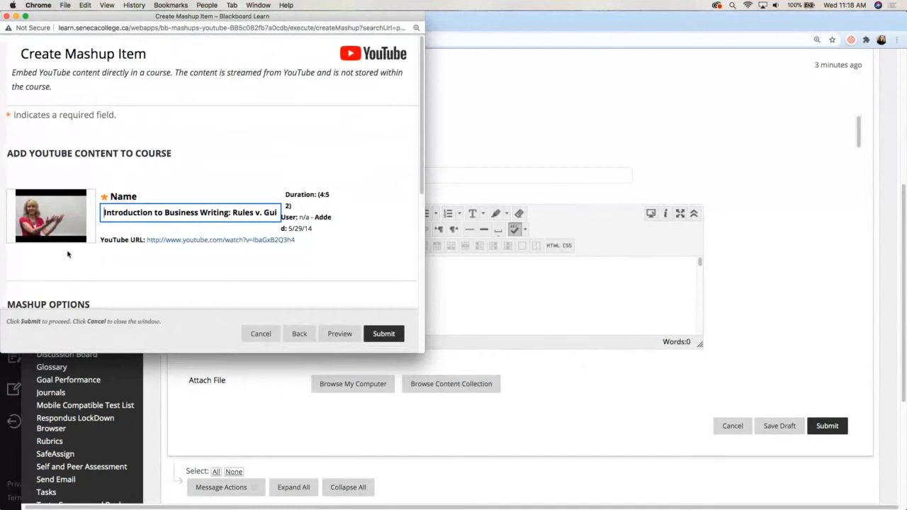
Insert the video as a Thumbnail mashup with Show YouTube URL set to Yes, and submit the reply
scroll(366, 218, down, 3)
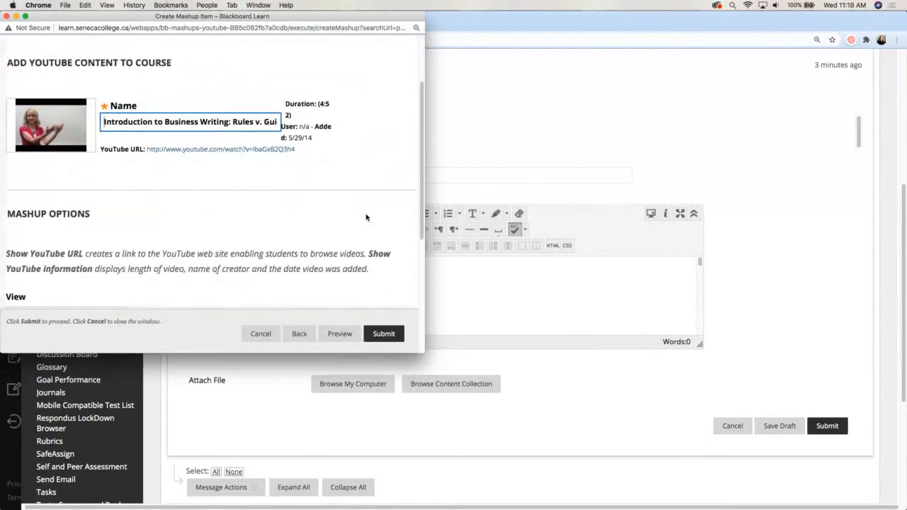
scroll(366, 217, down, 5)
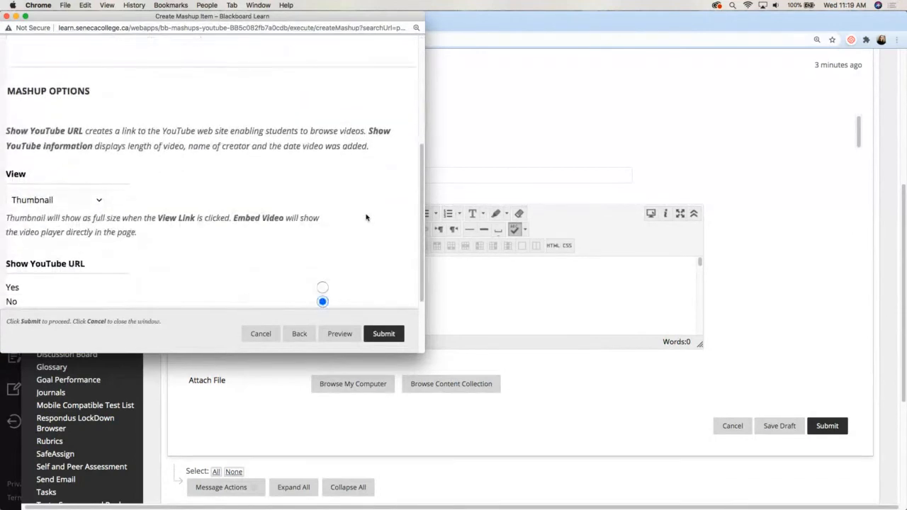
click(102, 175)
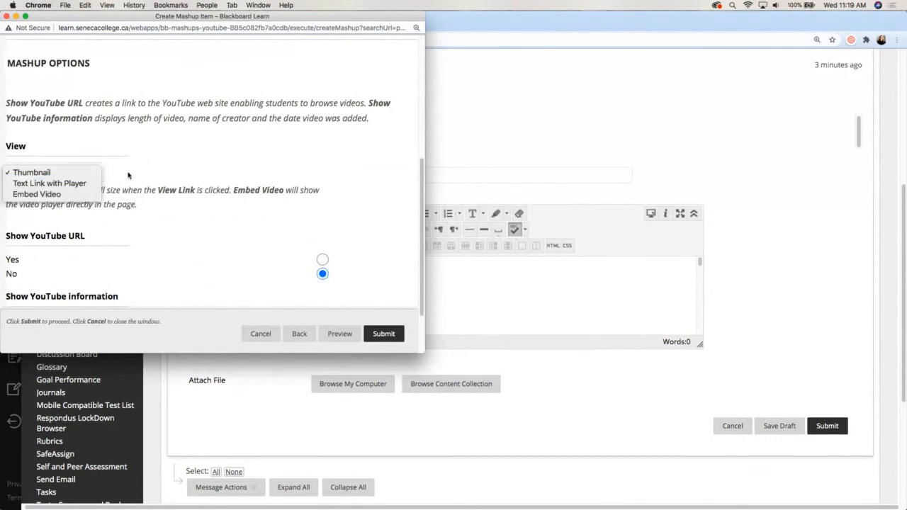
click(129, 177)
scroll(169, 187, down, 2)
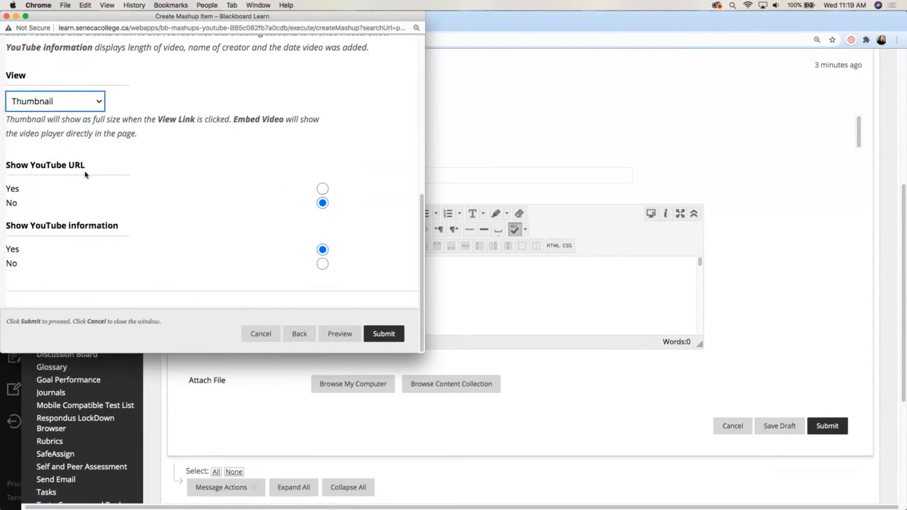
click(322, 189)
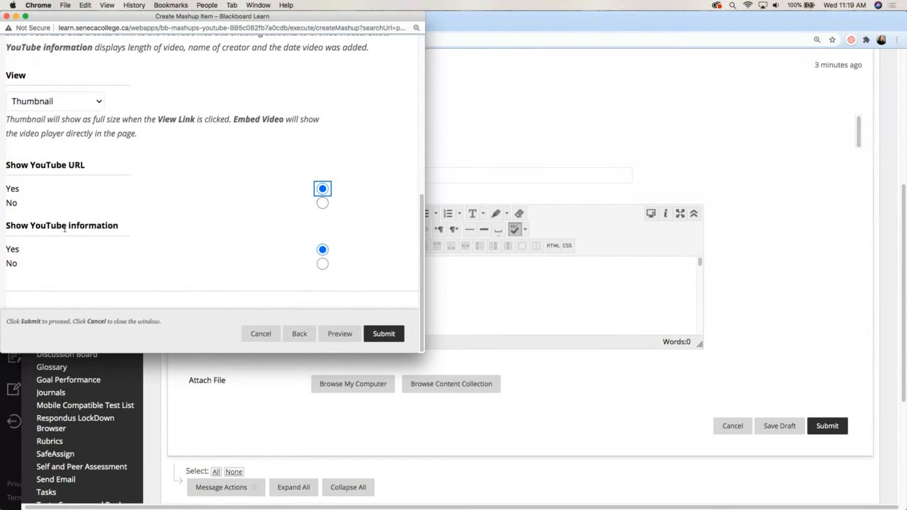
click(395, 338)
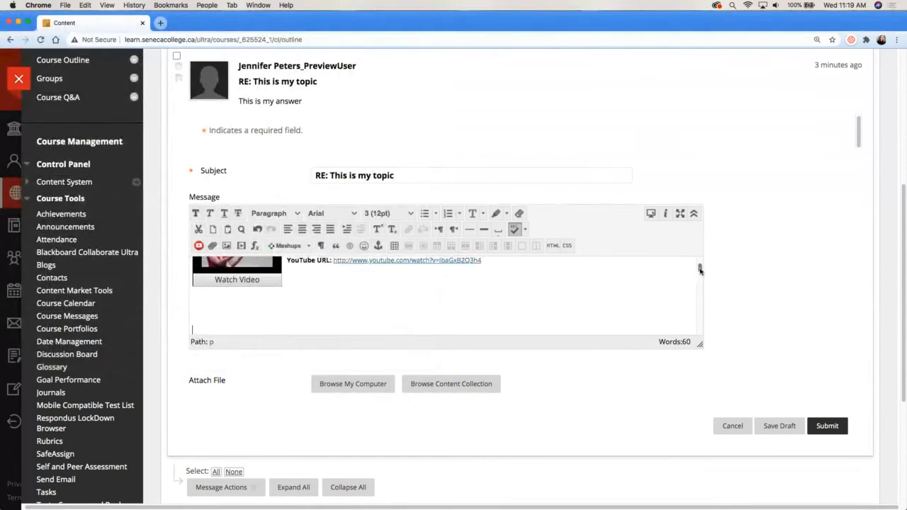
drag(700, 271, 702, 267)
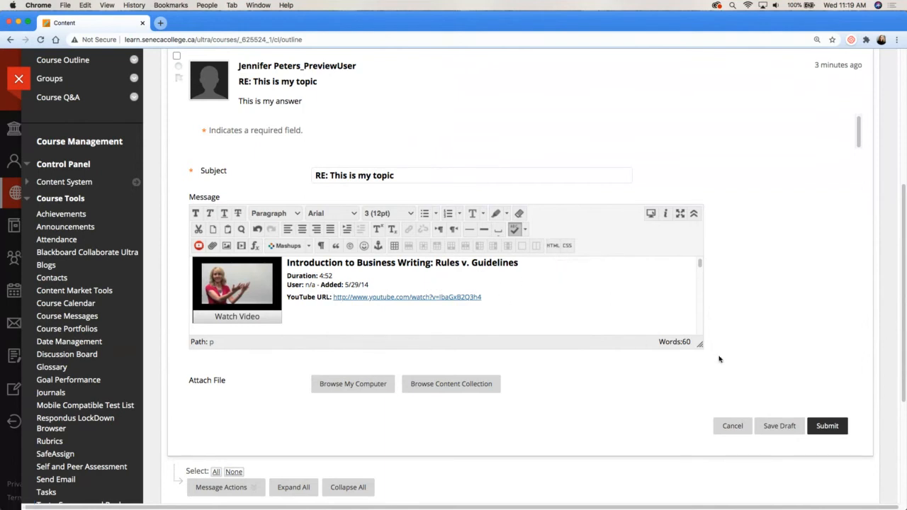
click(826, 426)
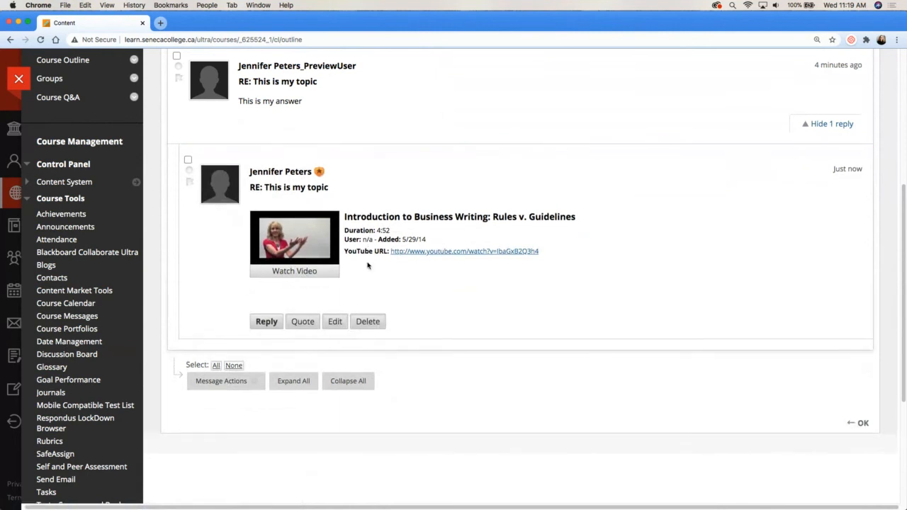
Check the posted reply's video by opening its embedded player and its YouTube link, closing each again
click(292, 274)
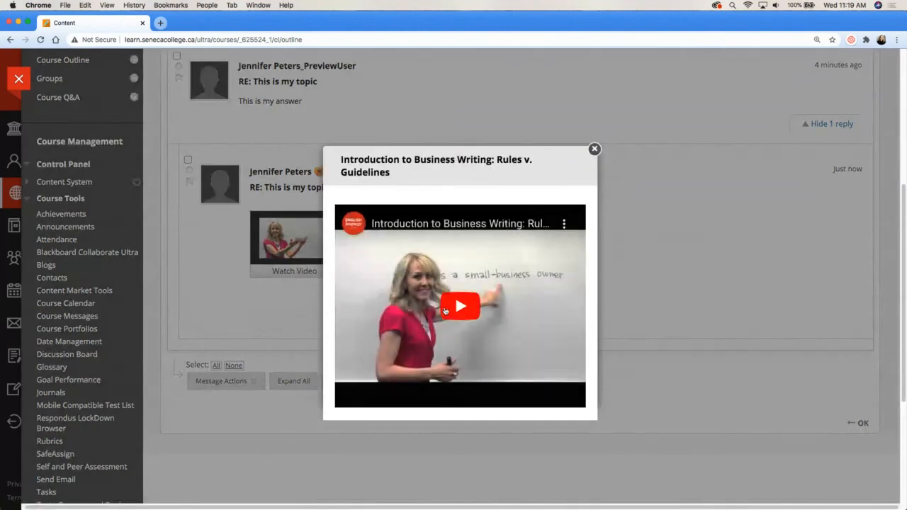
click(594, 149)
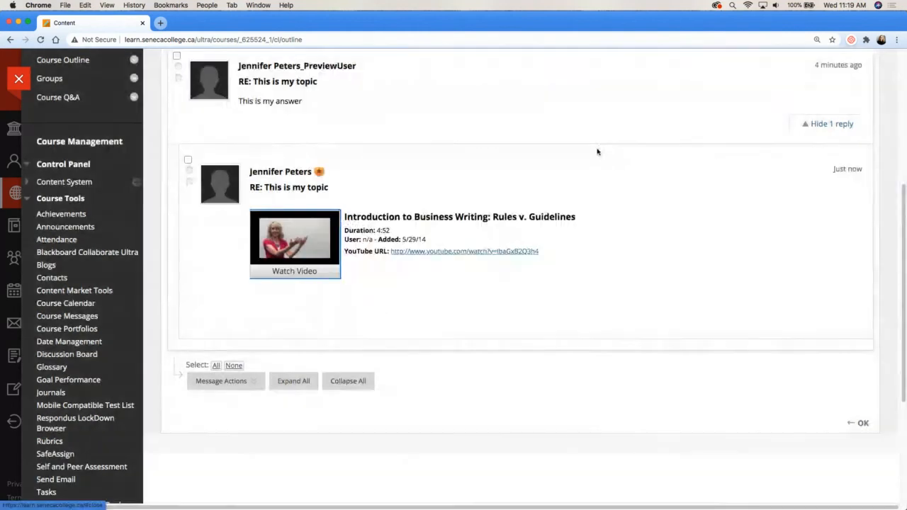
click(494, 253)
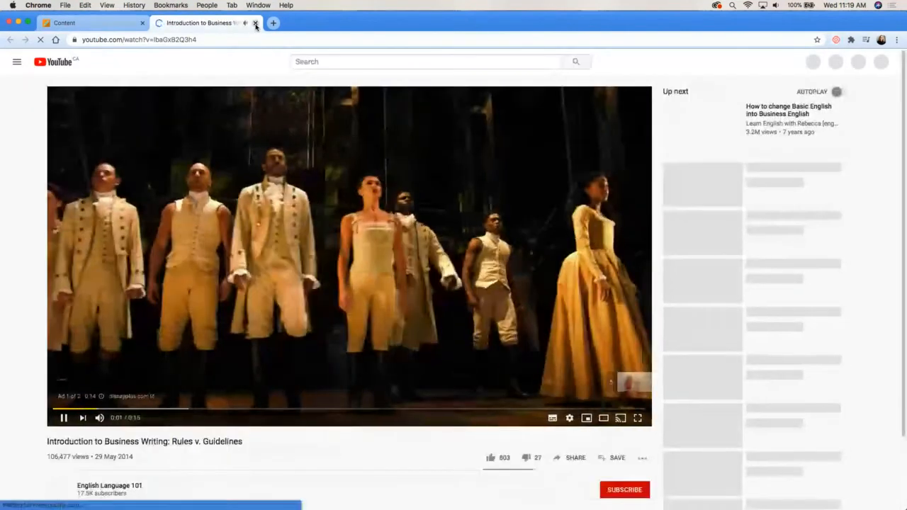
click(255, 23)
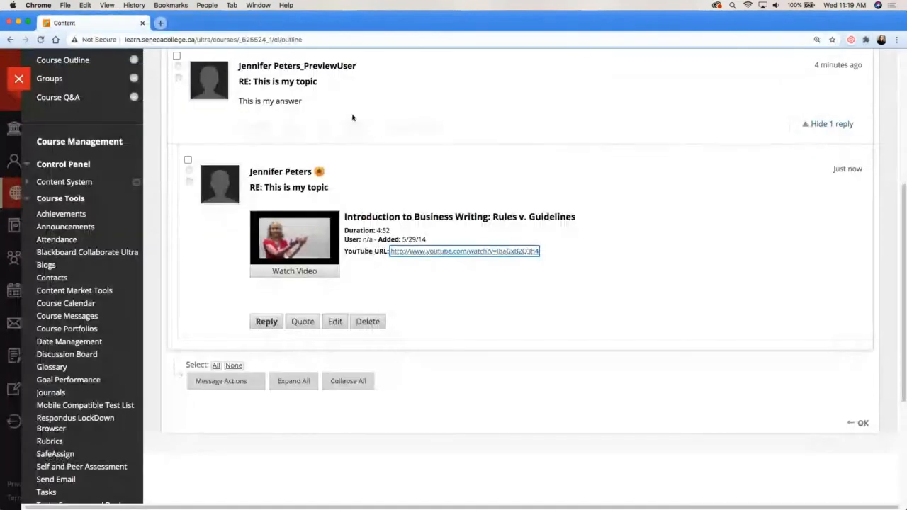
click(427, 381)
Open the course's Discussion Board tool and list the forums in the TNL101AAA.00001.2207 board
scroll(427, 381, up, 5)
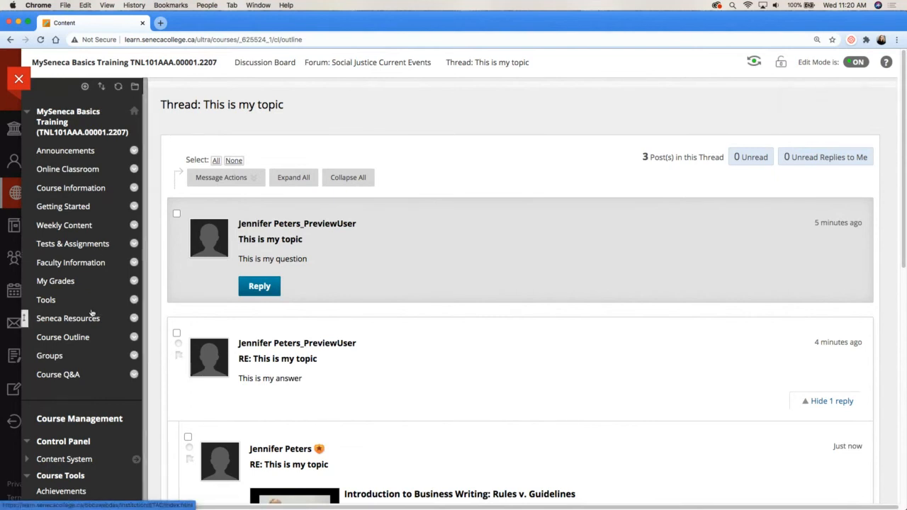
scroll(92, 312, down, 4)
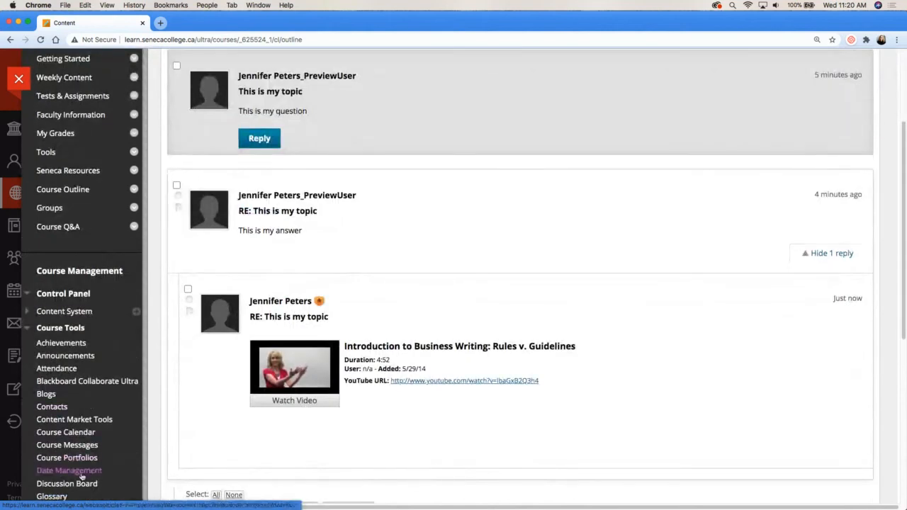
scroll(91, 461, down, 4)
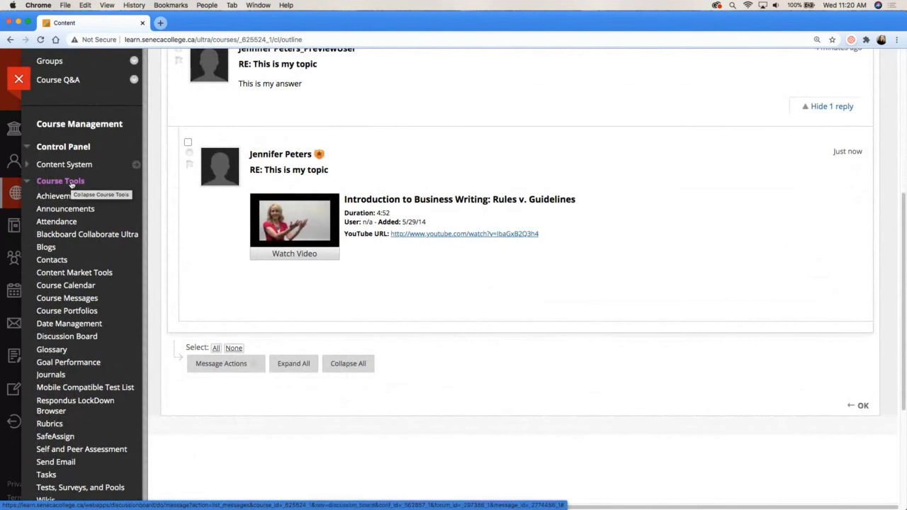
click(86, 338)
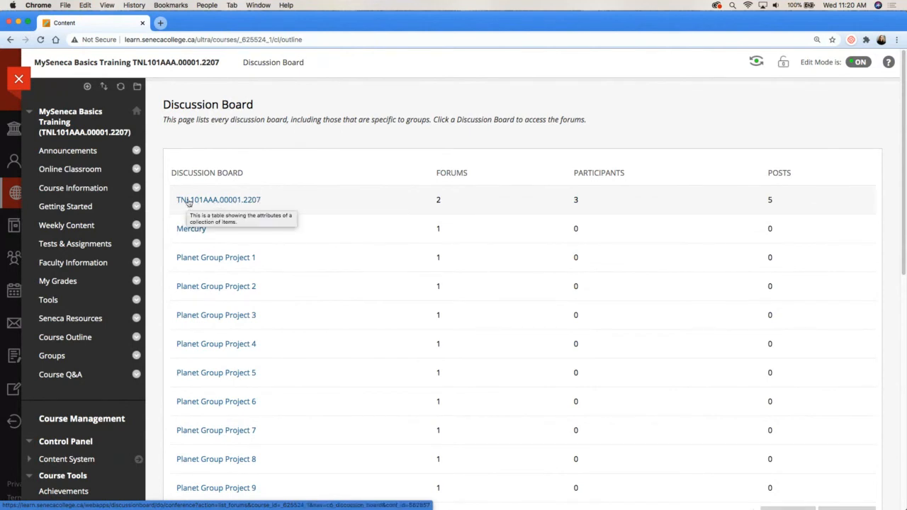
click(231, 201)
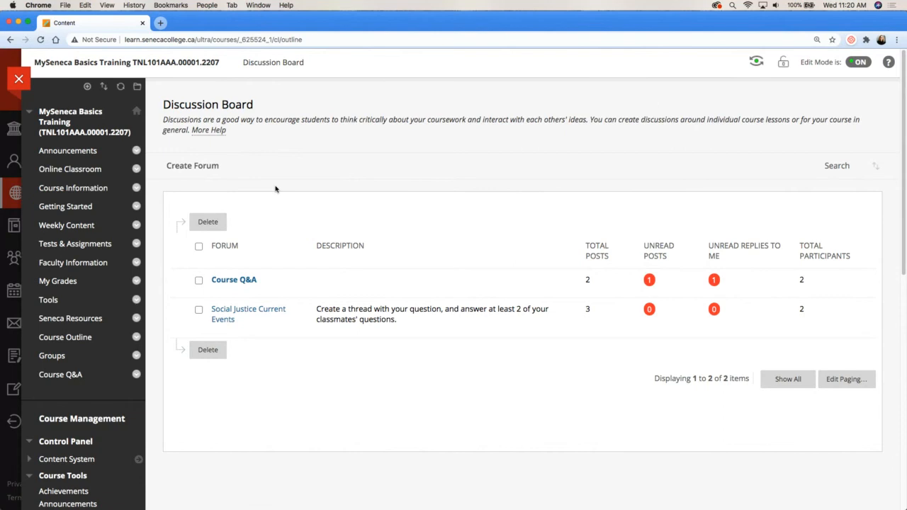
Start a new forum on this discussion board and name it "Questions about the Final Exam"
click(213, 169)
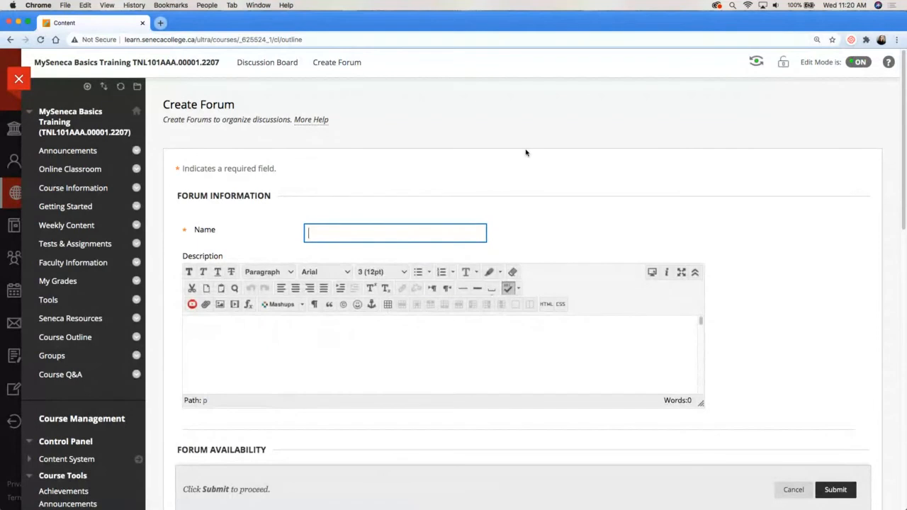
text(Final Exam RevQuestios )
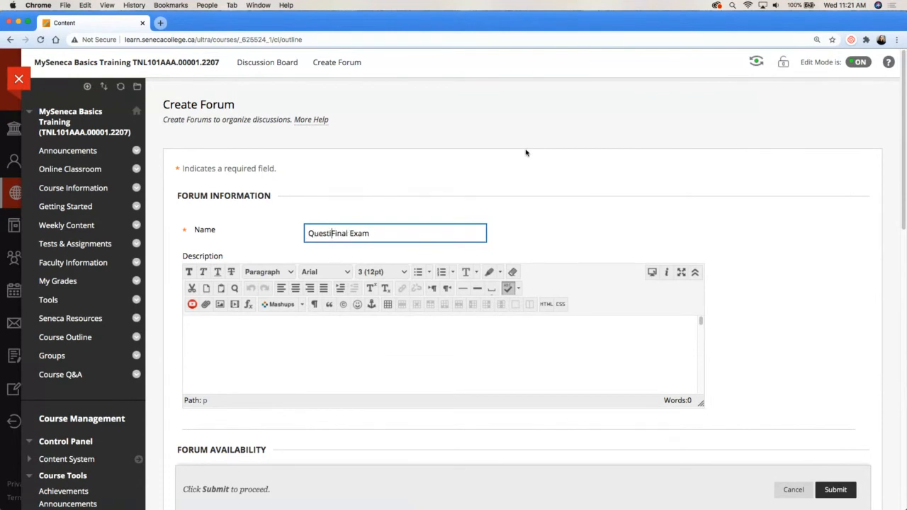
text(about )
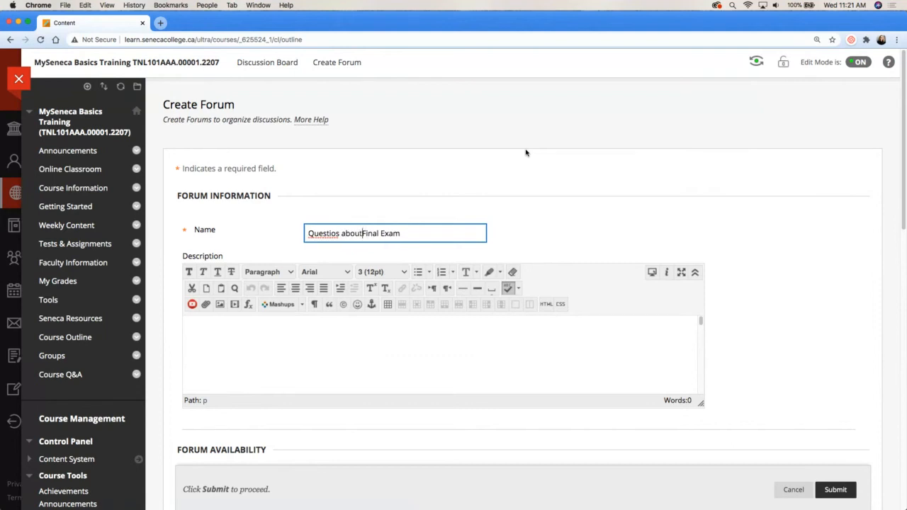
text(the )
text(n)
click(813, 259)
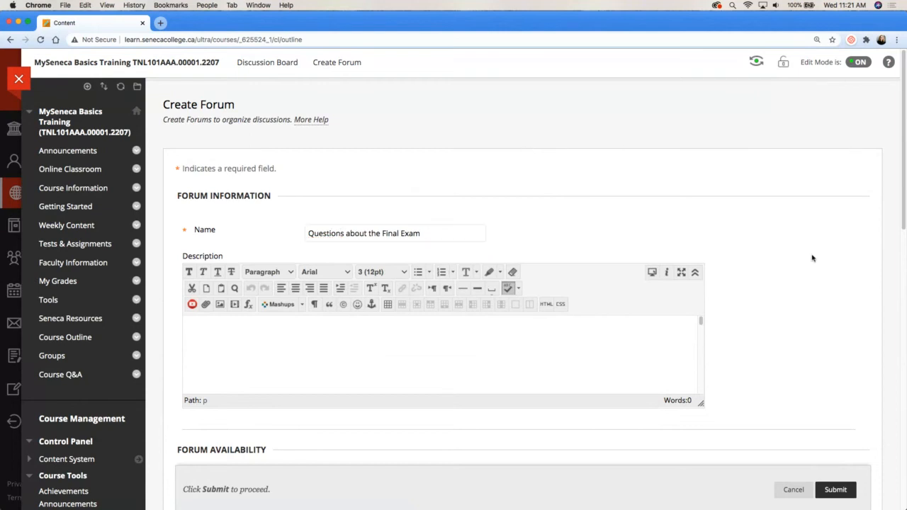
Enter the forum description "Please post any of your questions." and bring the forum settings into view
click(615, 356)
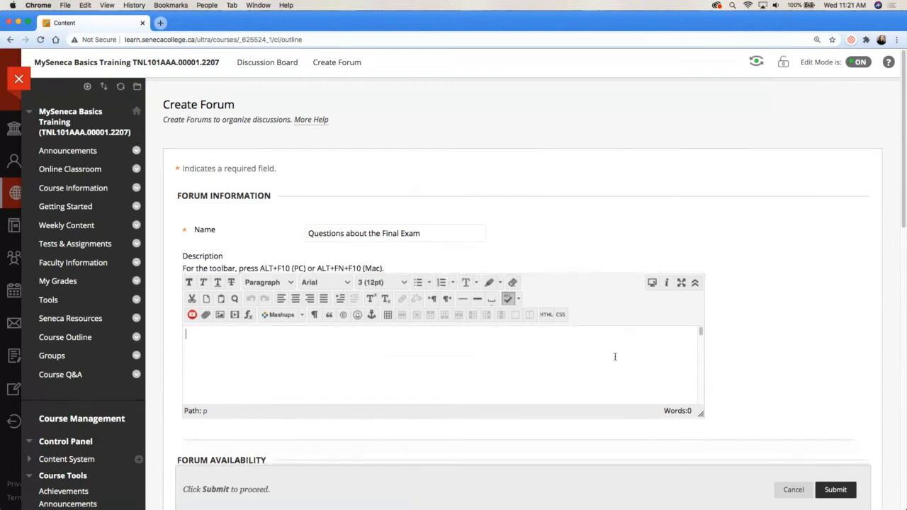
text(Please post any of your )
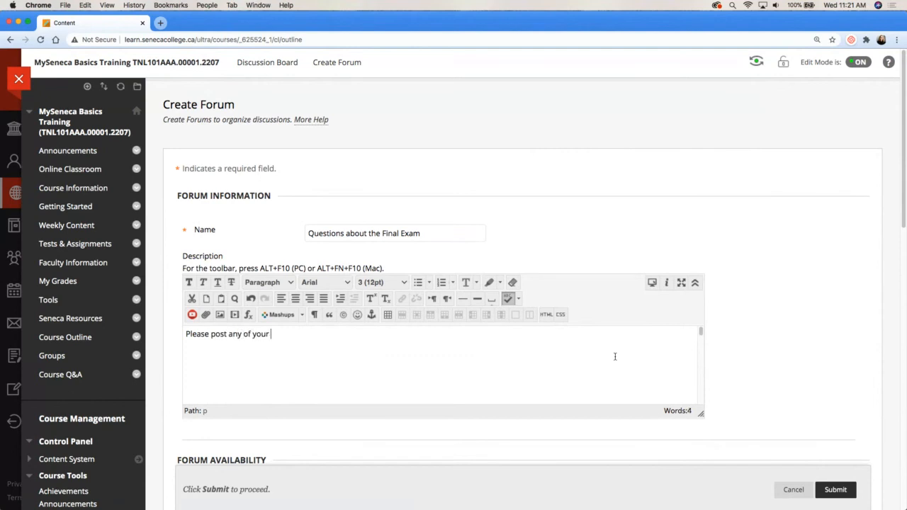
text(questions.)
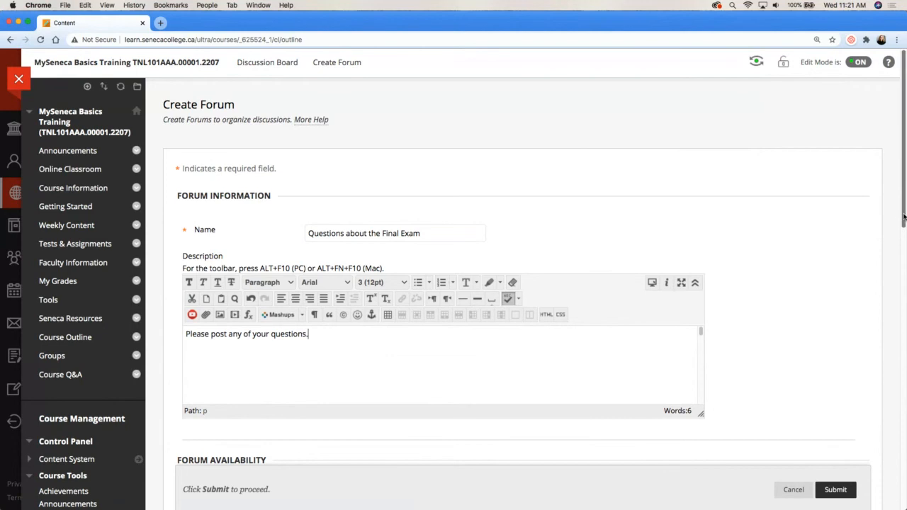
drag(904, 218, 904, 388)
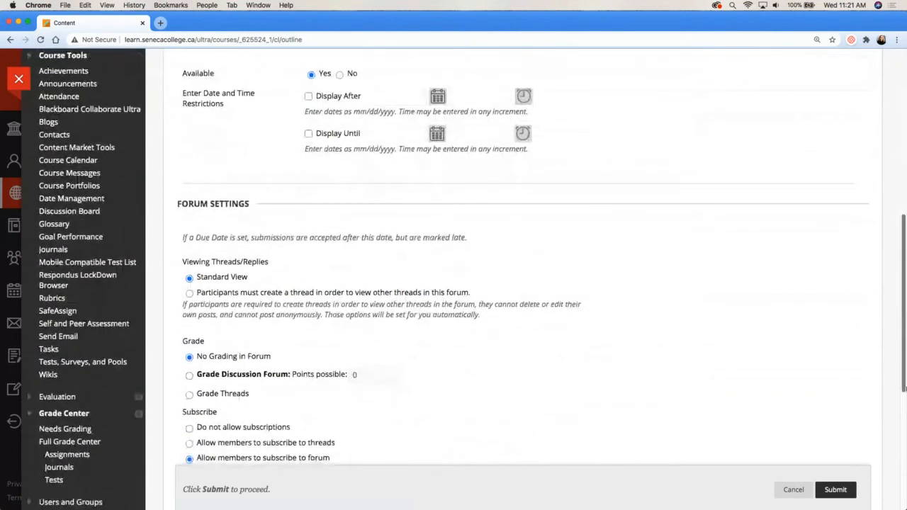
Allow authors to delete their own posts that have no replies and to edit their own published posts in the new forum
scroll(725, 392, down, 5)
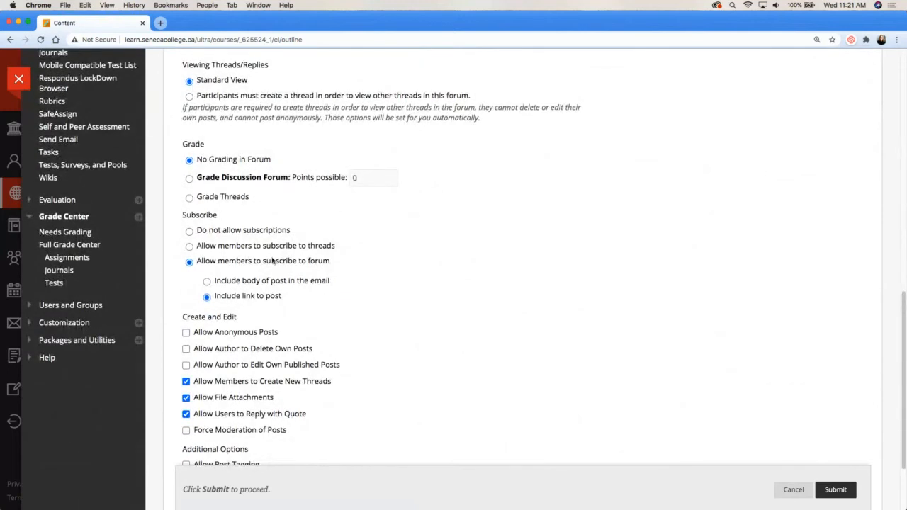
scroll(407, 275, down, 1)
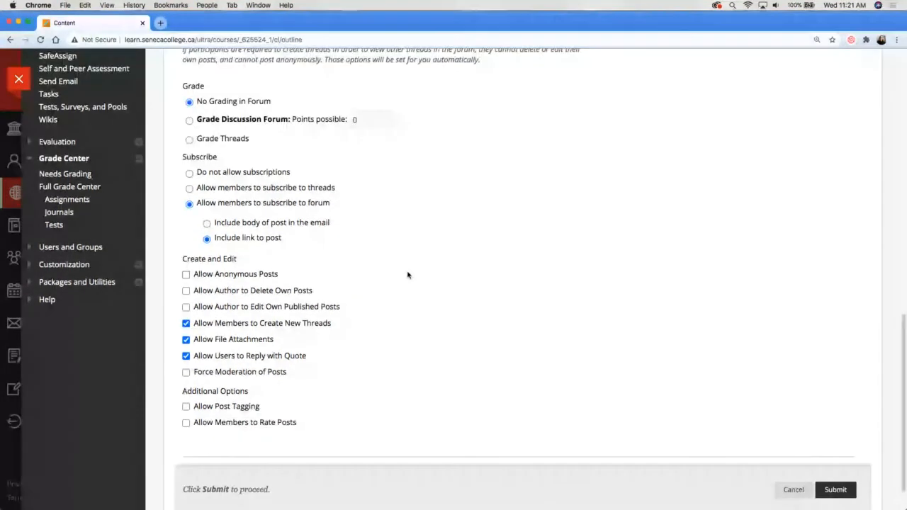
scroll(407, 275, down, 2)
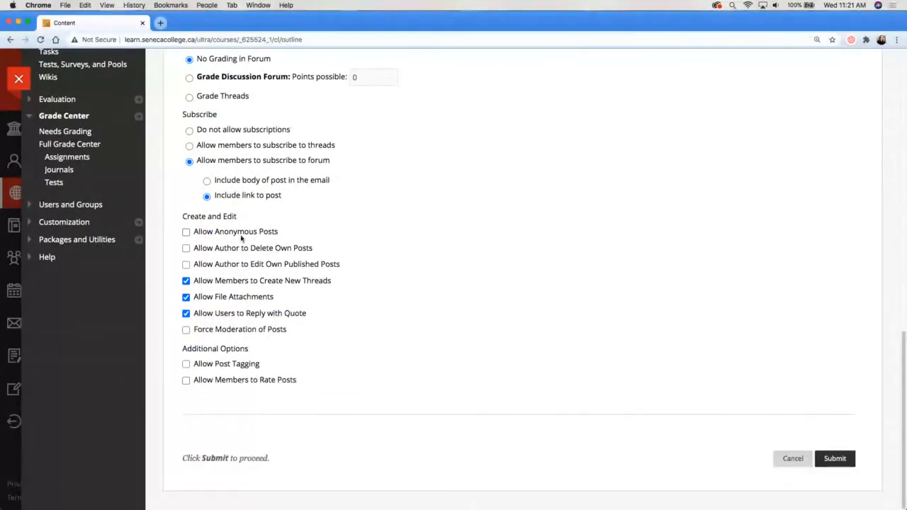
click(185, 248)
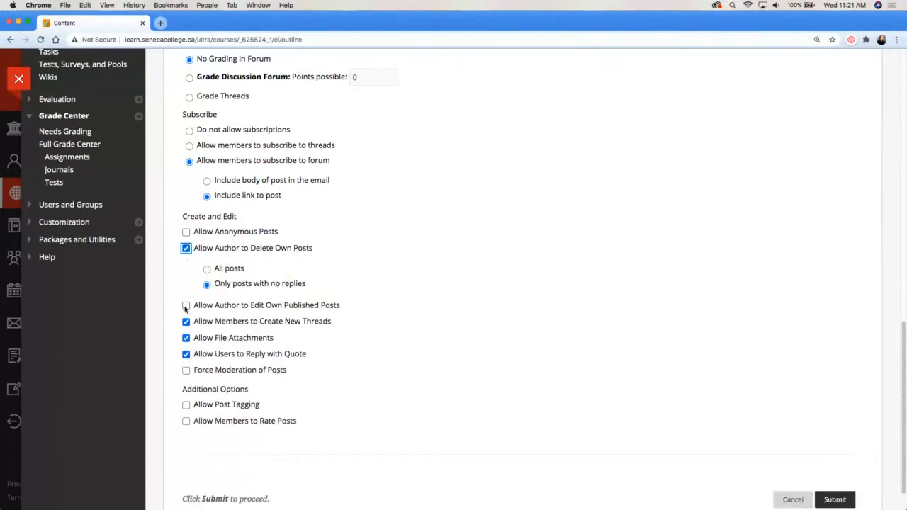
click(186, 306)
scroll(416, 305, down, 1)
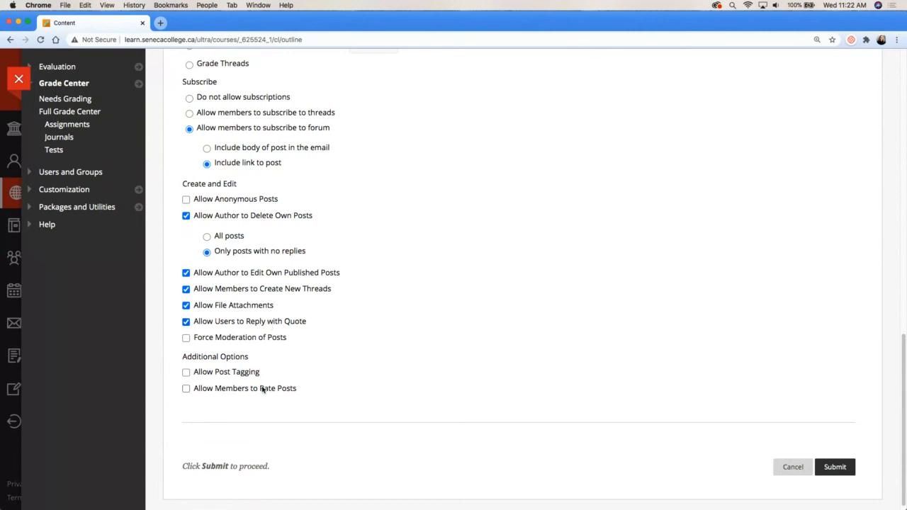
Allow members to rate posts in the forum and submit the new forum
click(259, 389)
click(227, 402)
click(843, 466)
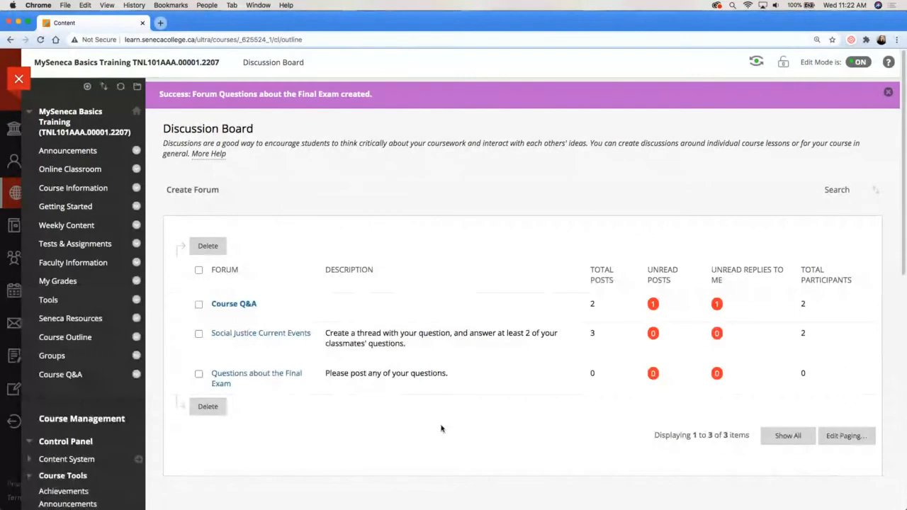
Post a thread with the subject "have a question" and the message "al;dmsa;dmasm" in the Questions about the Final Exam forum
click(289, 379)
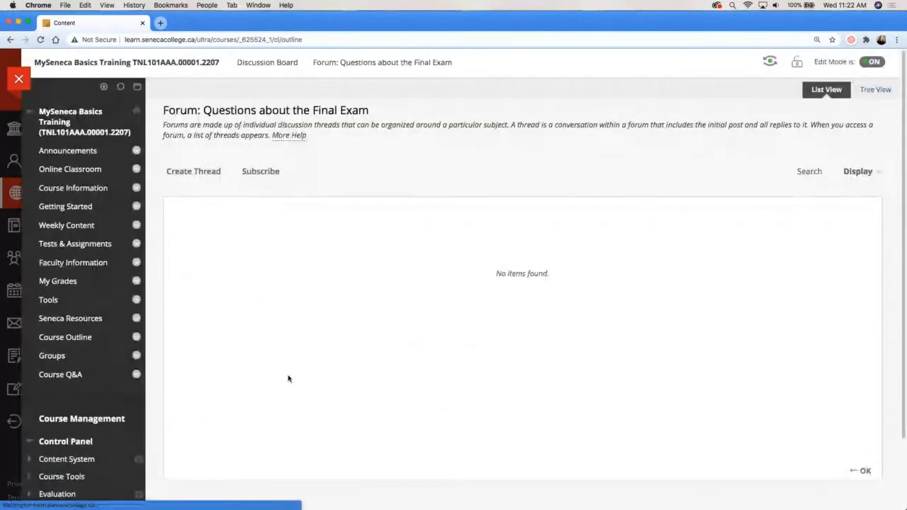
click(214, 175)
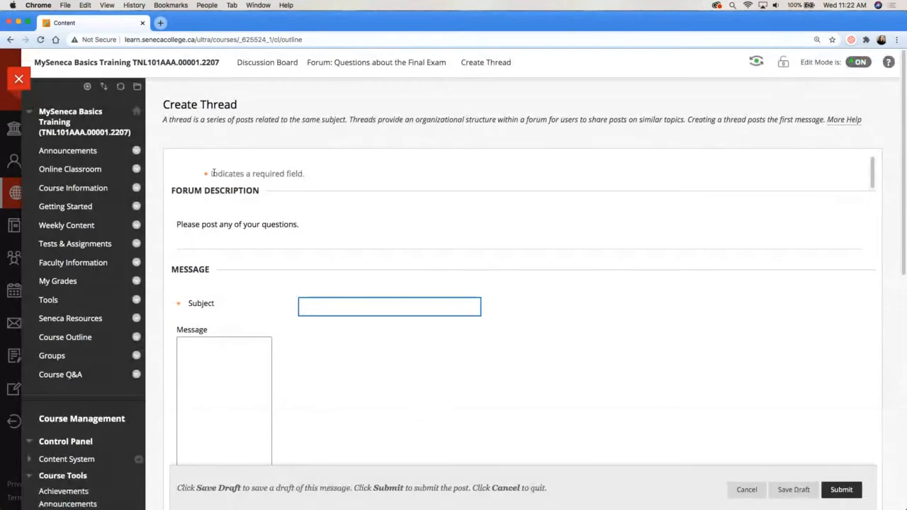
text(have a)
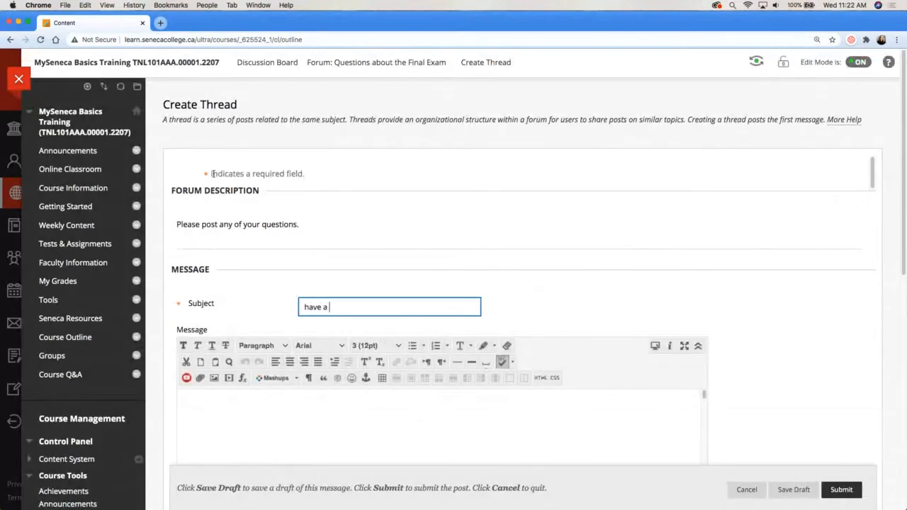
text( questions)
click(513, 423)
text(al;dmsa;dmasm)
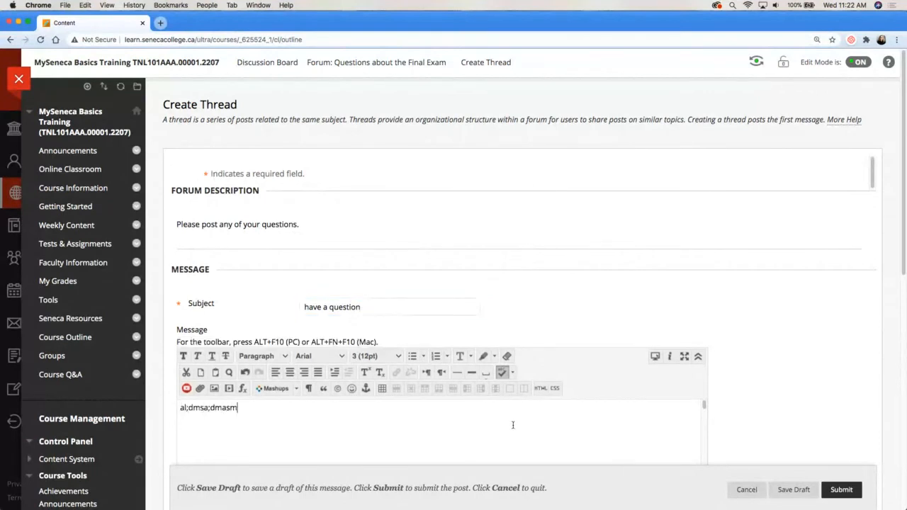
scroll(825, 390, down, 3)
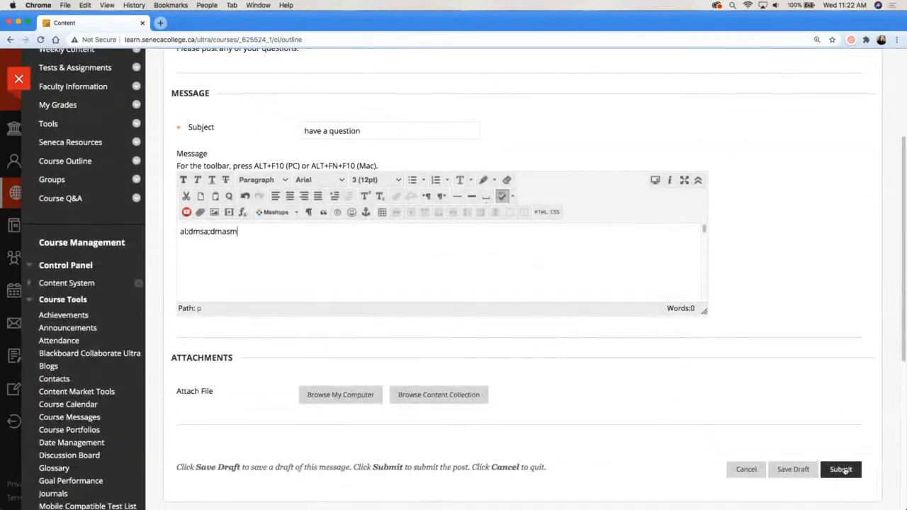
click(844, 471)
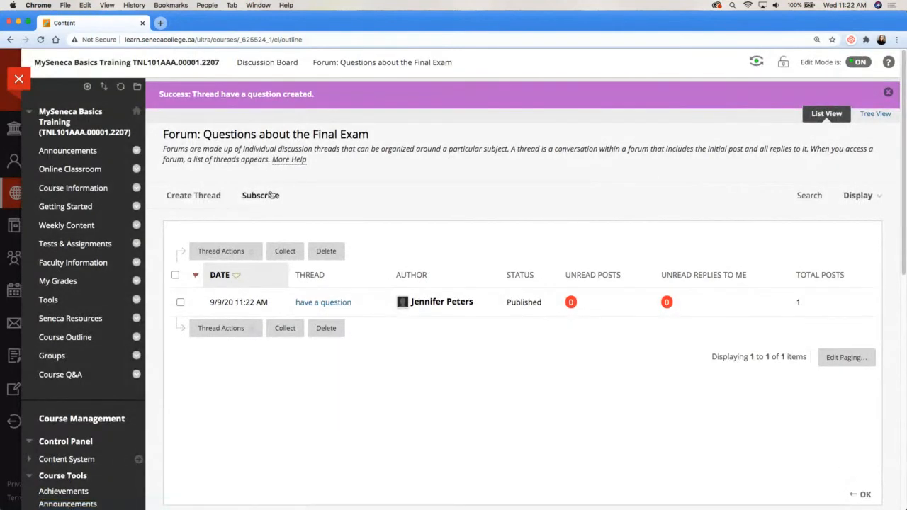
Start a new course link in the course menu and choose the Questions about the Final Exam forum as its location
click(88, 87)
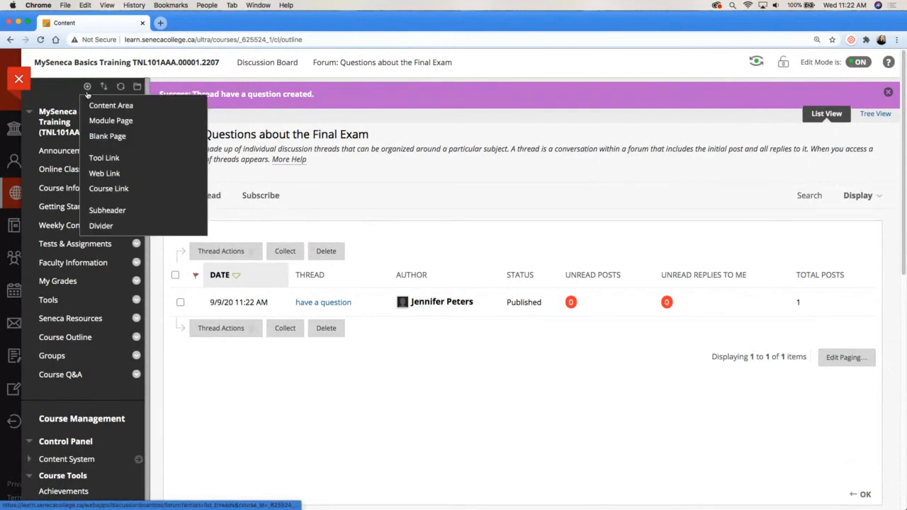
click(125, 189)
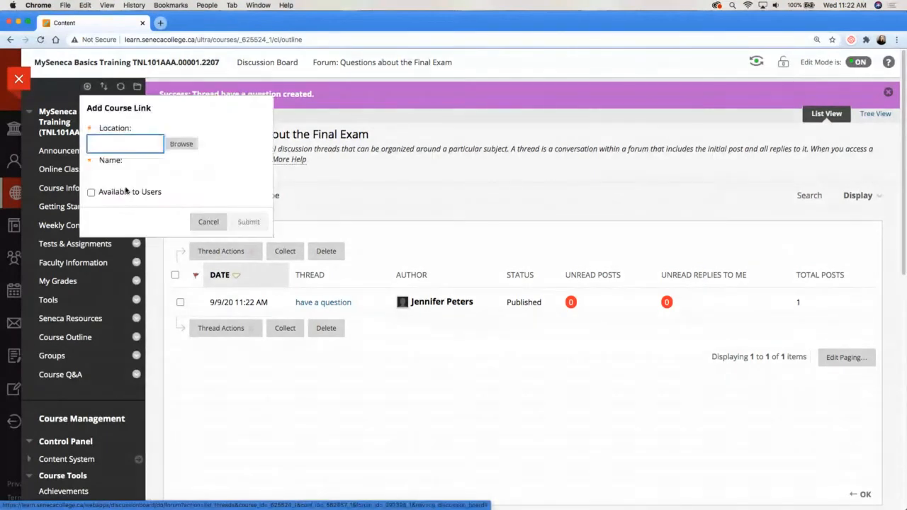
click(181, 144)
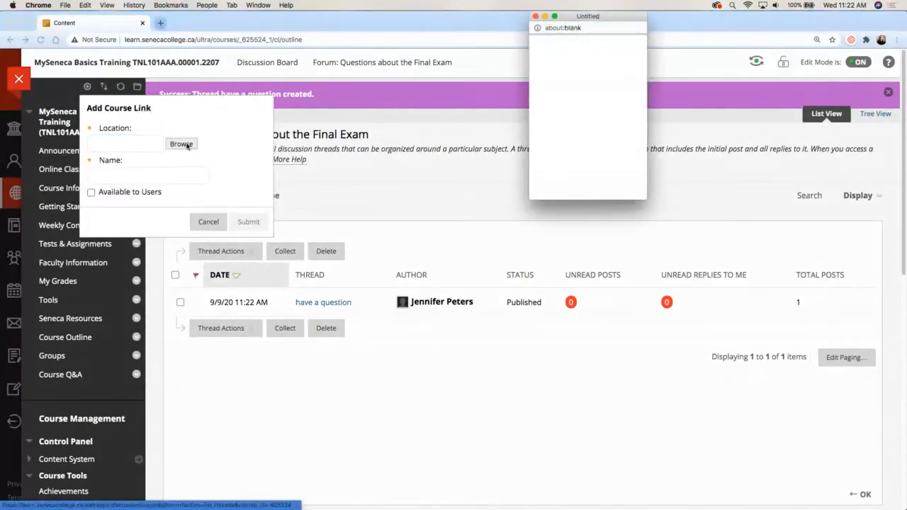
drag(647, 200, 722, 298)
drag(722, 85, 723, 146)
click(694, 222)
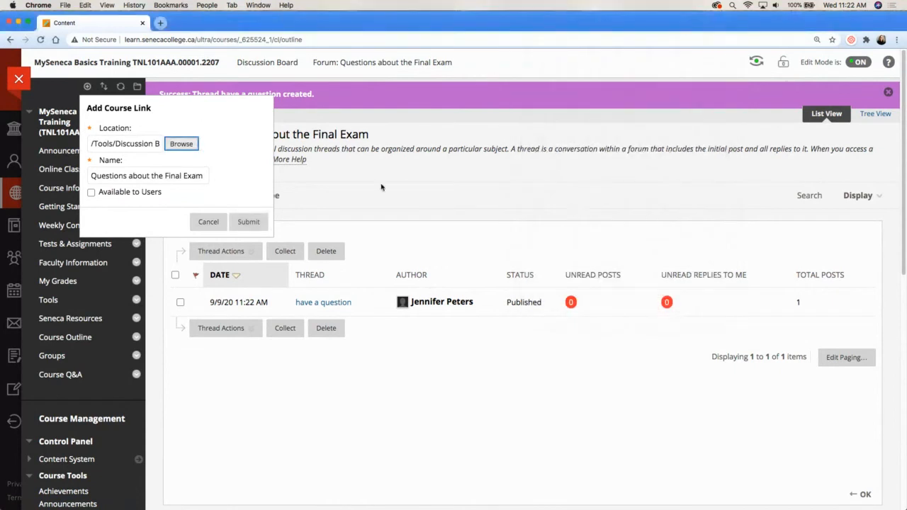
Make the final exam forum link available to users, add it to the course menu, and test it
click(144, 193)
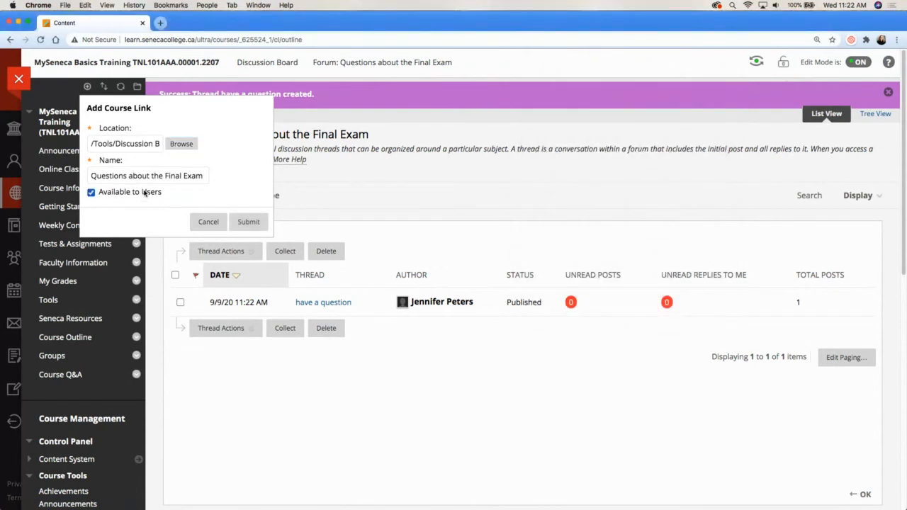
click(250, 224)
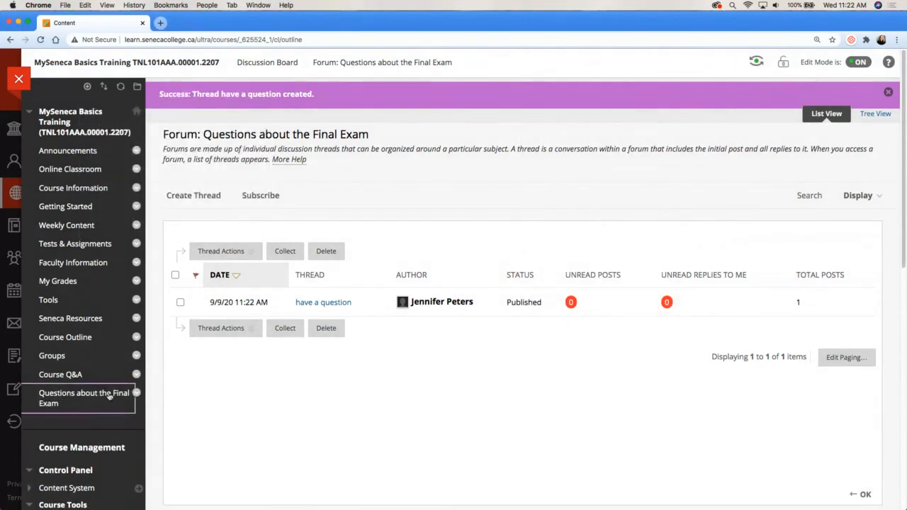
click(102, 397)
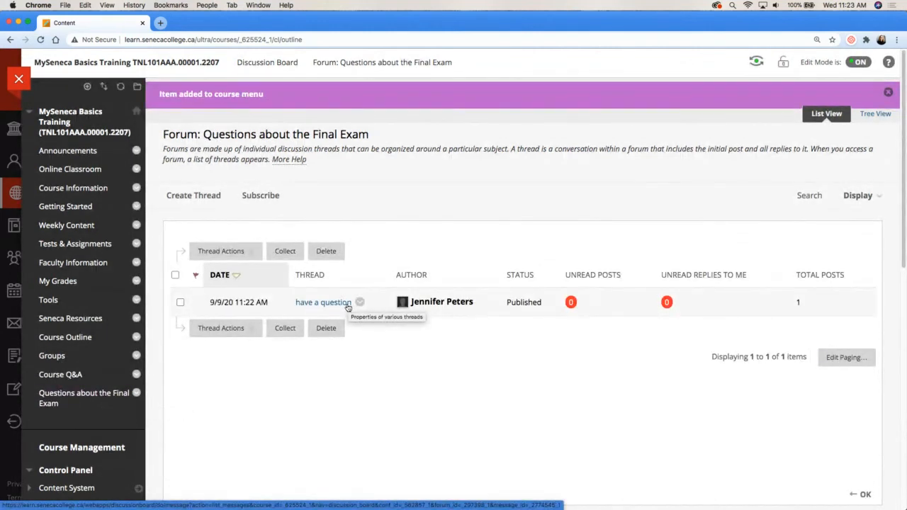
In student preview, open the "have a question" thread of the final exam forum and rate its post five stars
click(756, 61)
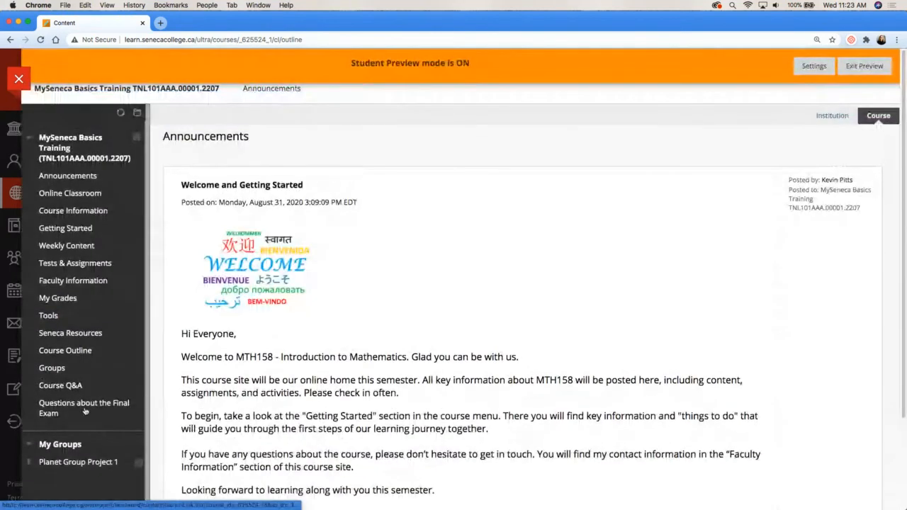
click(83, 406)
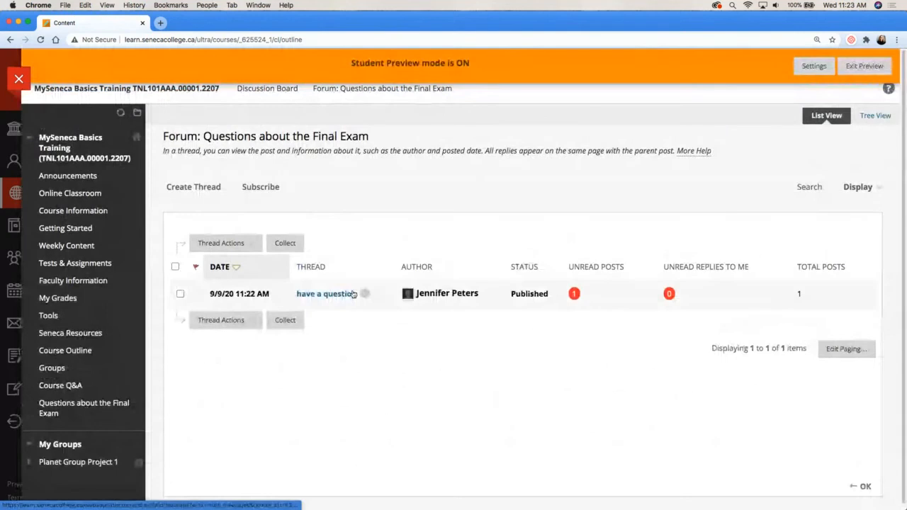
click(342, 295)
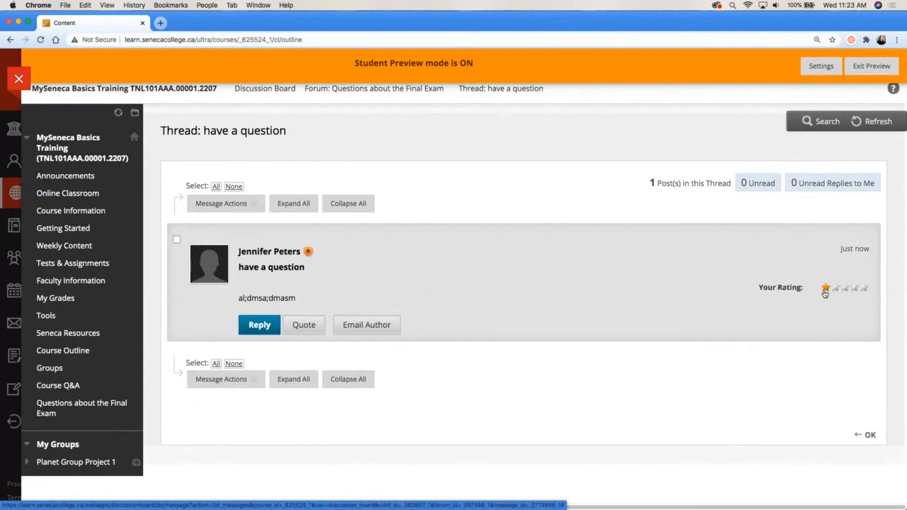
click(865, 288)
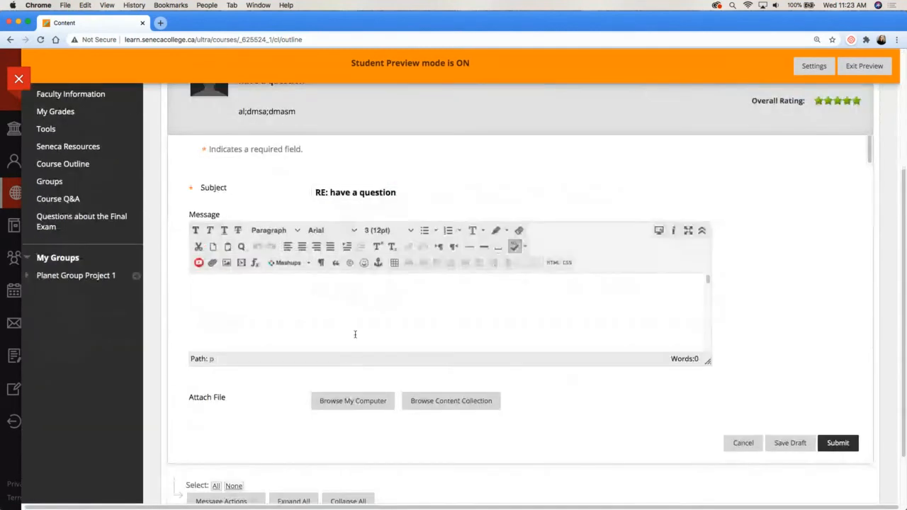
Reply to the "have a question" post as the preview student with the message "think it's this..."
click(352, 328)
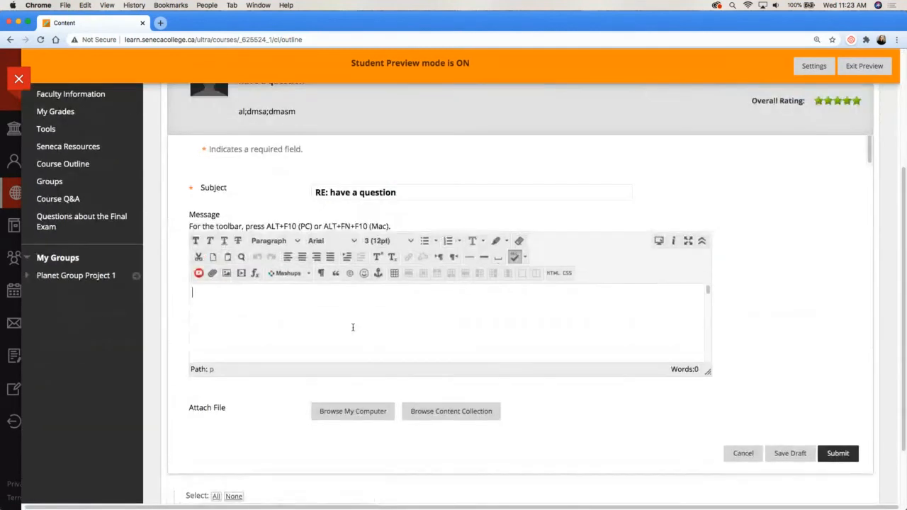
text(think it's this...)
click(841, 452)
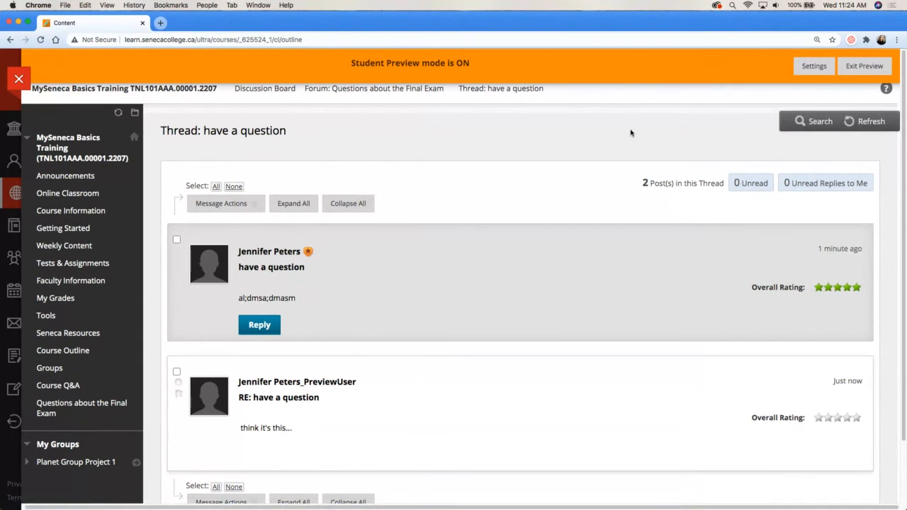
Exit student preview and open the Course Q&A forum to view its threads
click(870, 66)
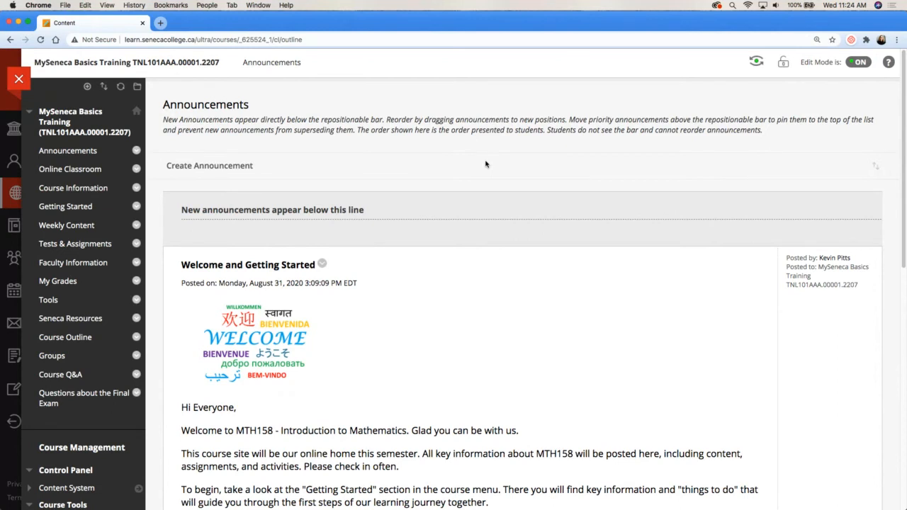
click(77, 376)
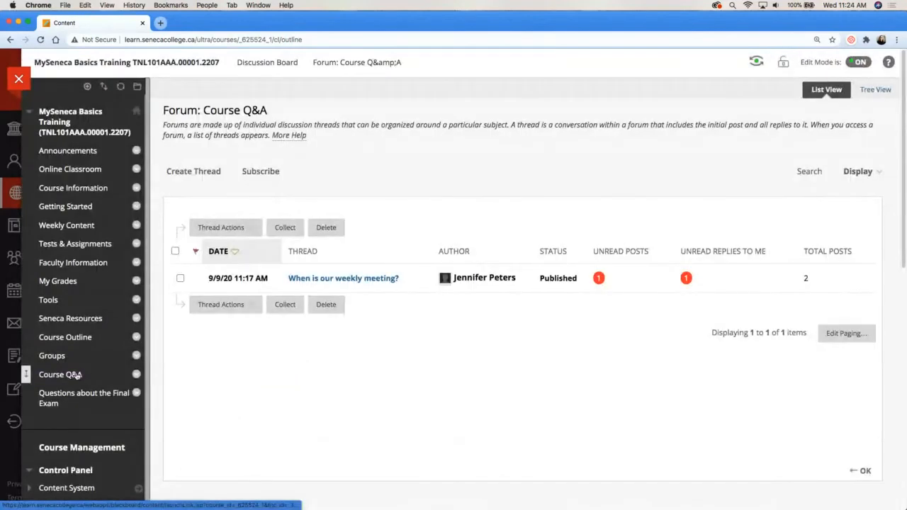